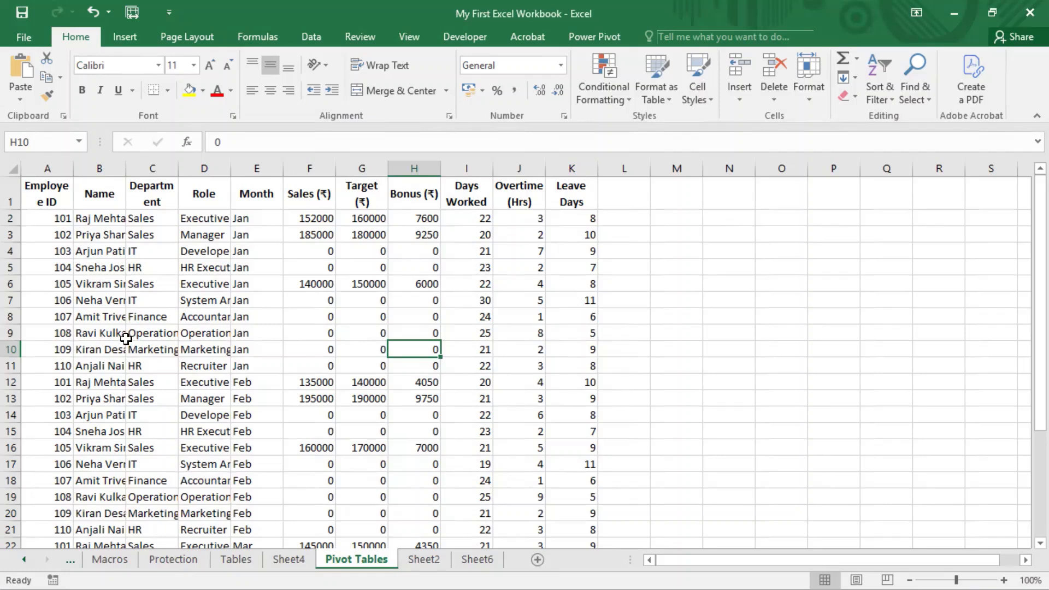
# Look over the employee data on the Pivot Tables sheet, then open the pivot table on Sheet4.
pyautogui.click(100, 331)
pyautogui.moveTo(44, 193); pyautogui.dragTo(527, 438)
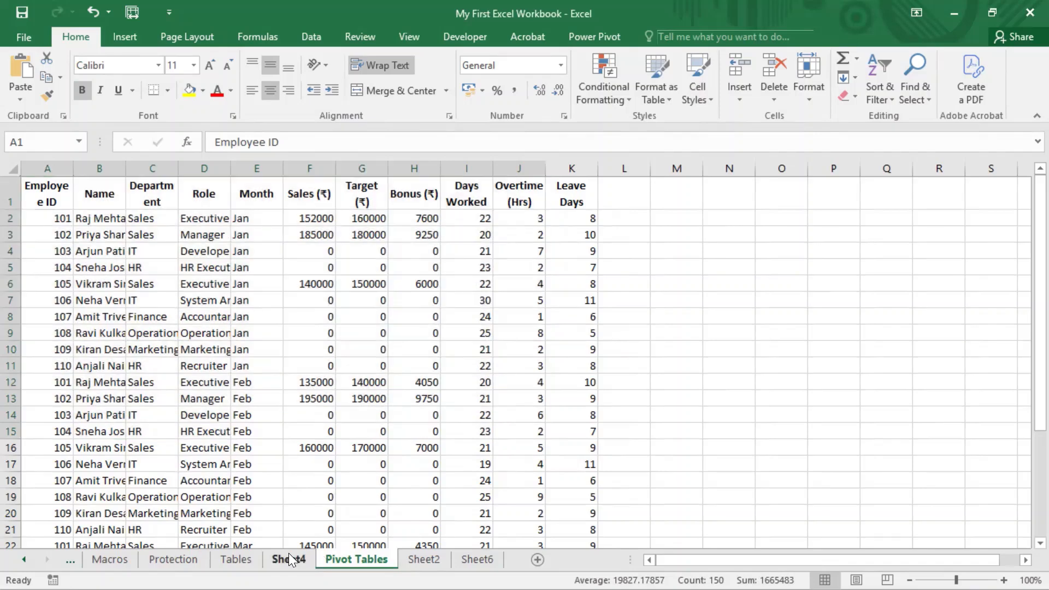
pyautogui.click(290, 560)
pyautogui.click(382, 249)
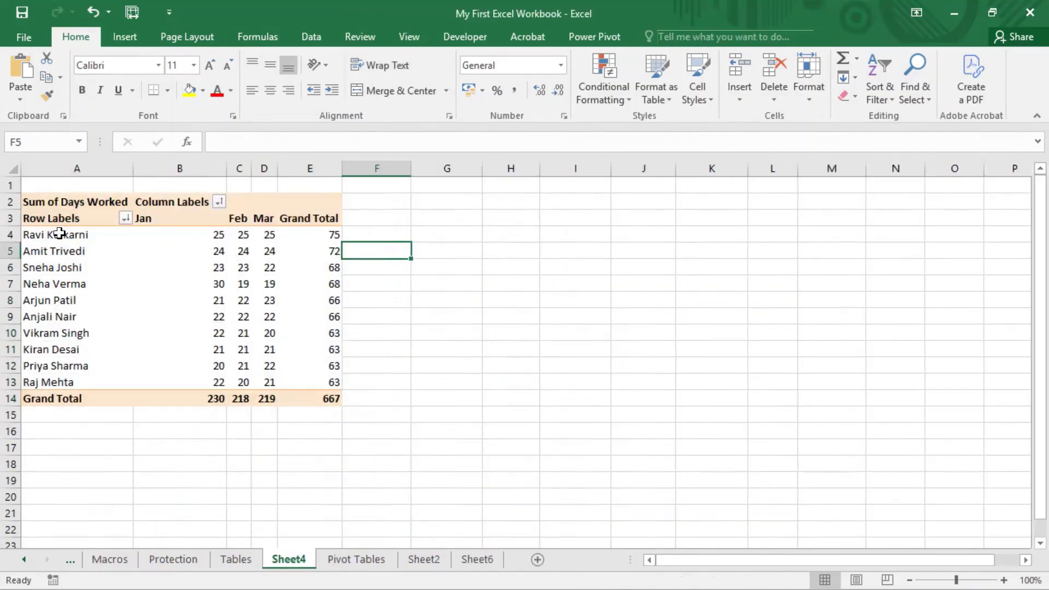
pyautogui.moveTo(59, 234); pyautogui.dragTo(60, 383)
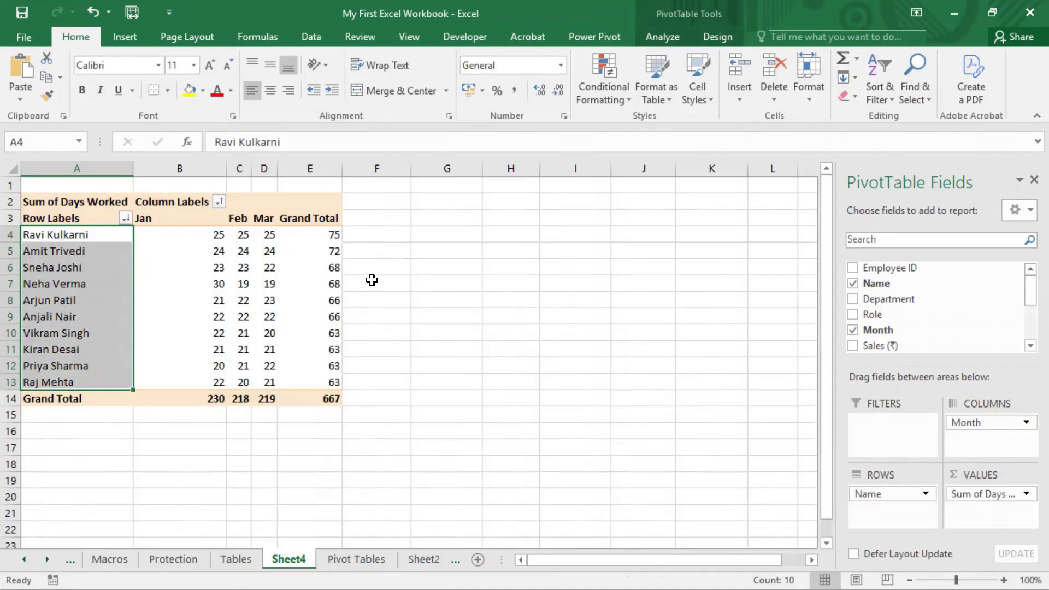
pyautogui.click(523, 2)
pyautogui.click(523, 2)
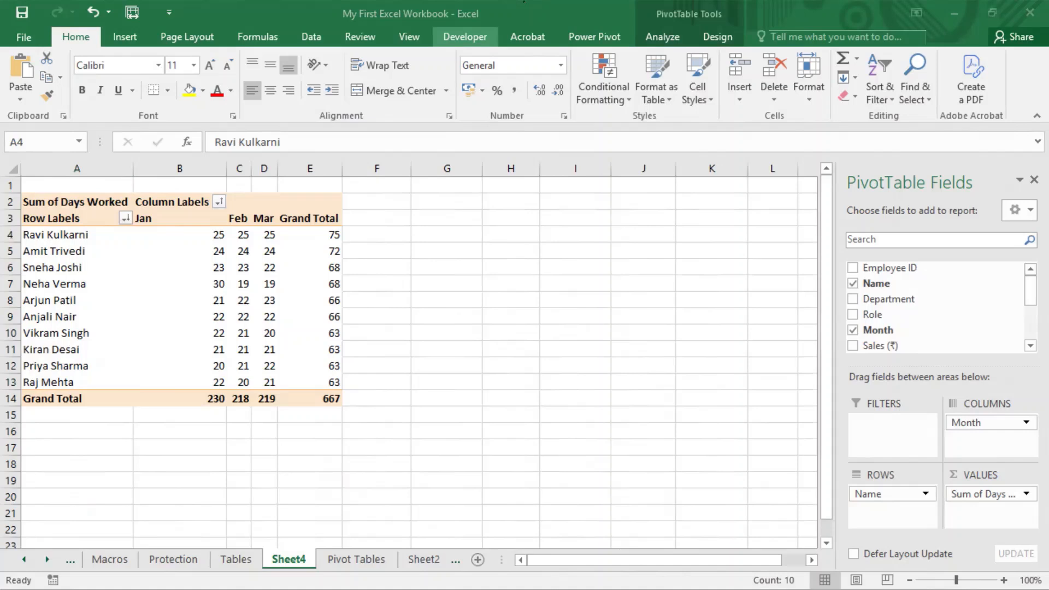
pyautogui.hotkey('ctrl', 'c')
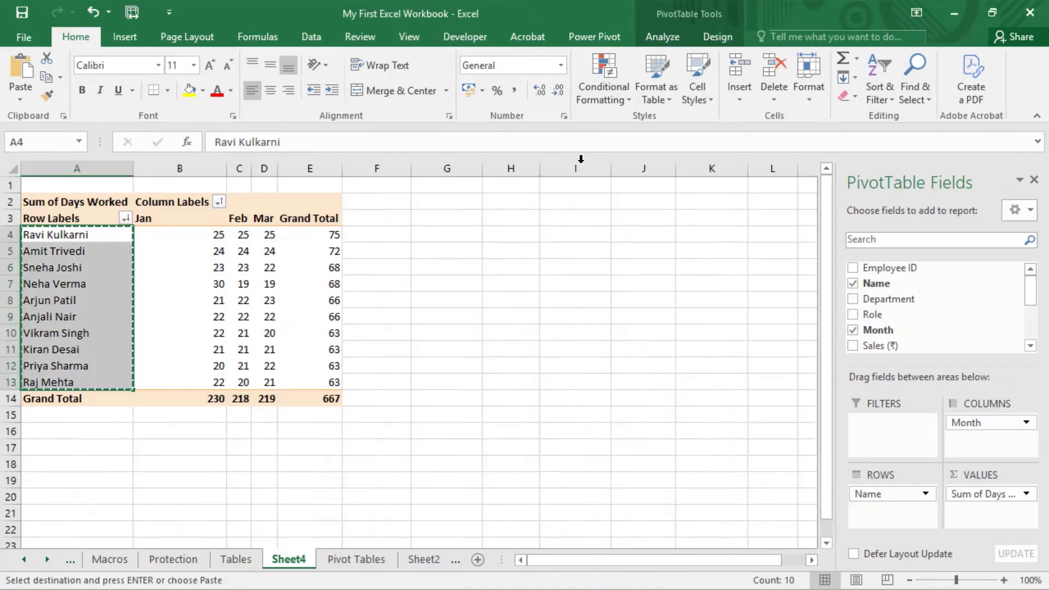
pyautogui.click(452, 183)
pyautogui.hotkey('ctrl', 'v')
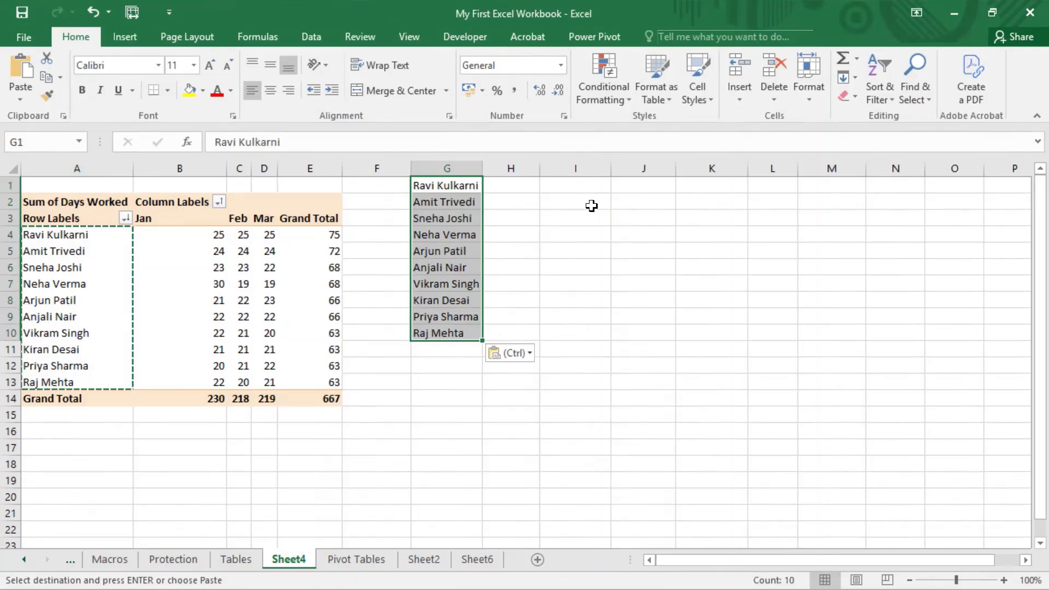
pyautogui.hotkey('ctrl', 'z')
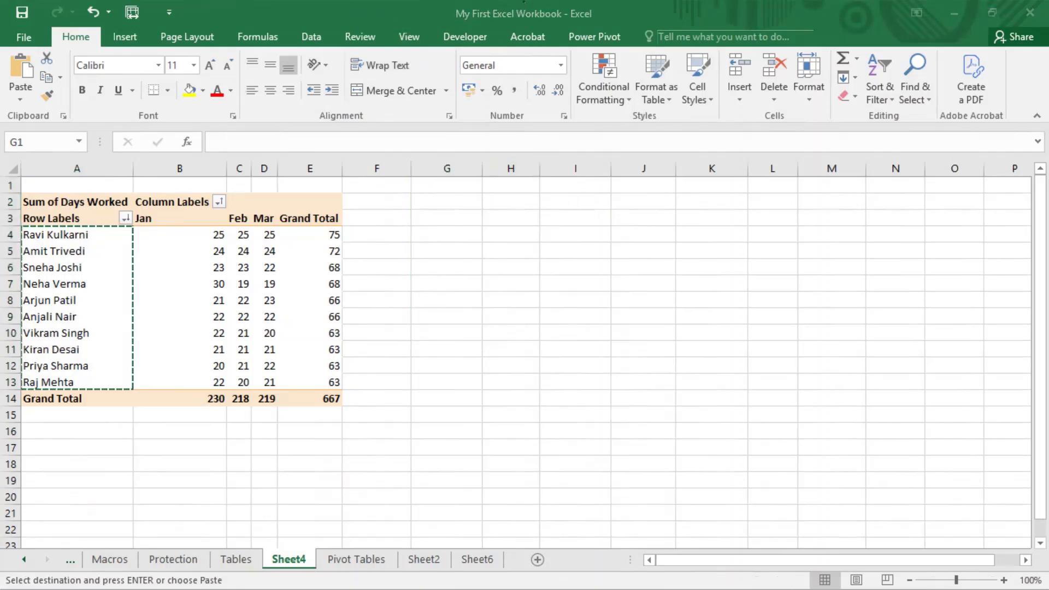
# Paste "Filtering using Slicers." into cell G1 and widen column G so the text fits on one line.
pyautogui.click(452, 183)
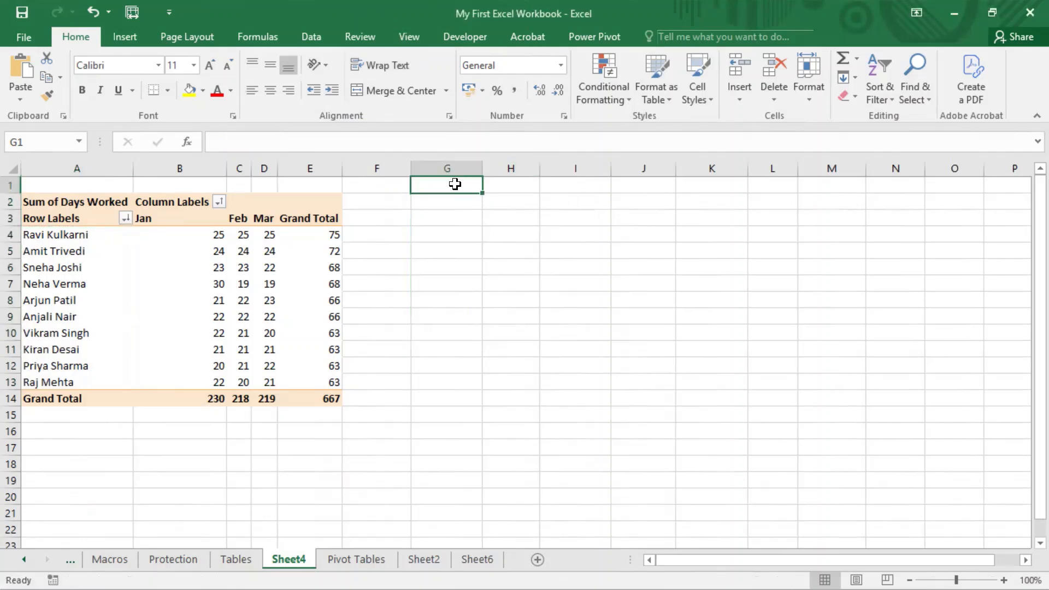
pyautogui.hotkey('ctrl', 'v')
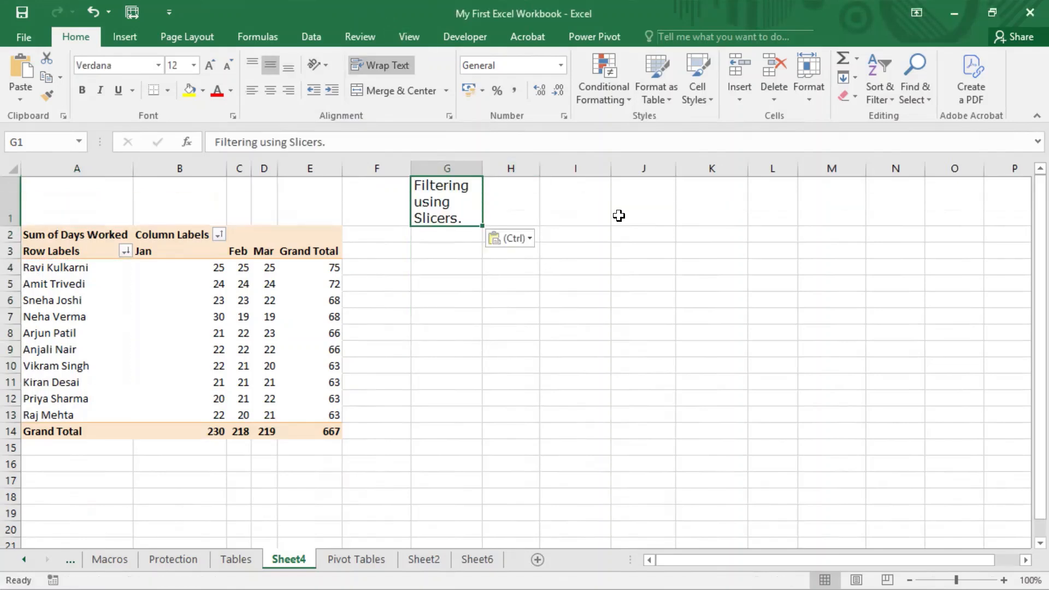
pyautogui.click(399, 61)
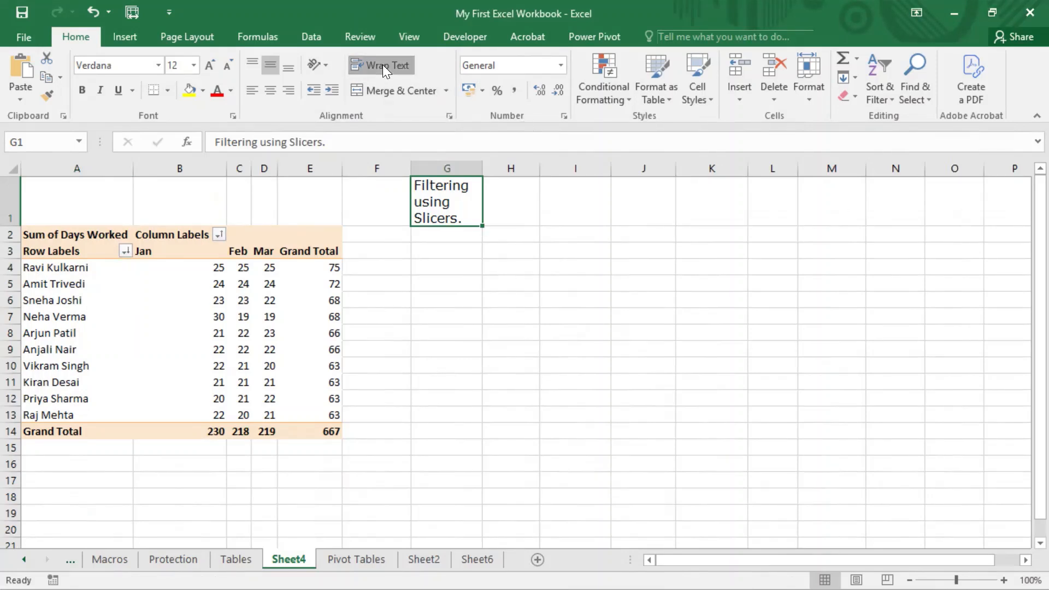
pyautogui.moveTo(490, 167); pyautogui.dragTo(615, 167)
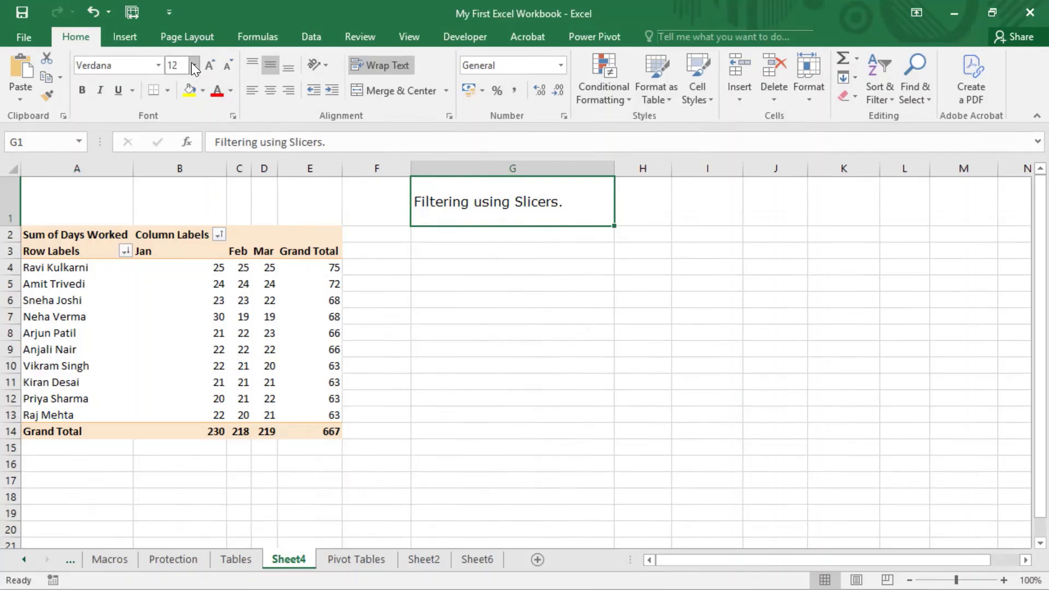
# Copy the formatting of pivot table cell D4 onto the heading in cell G1 with Format Painter.
pyautogui.click(255, 268)
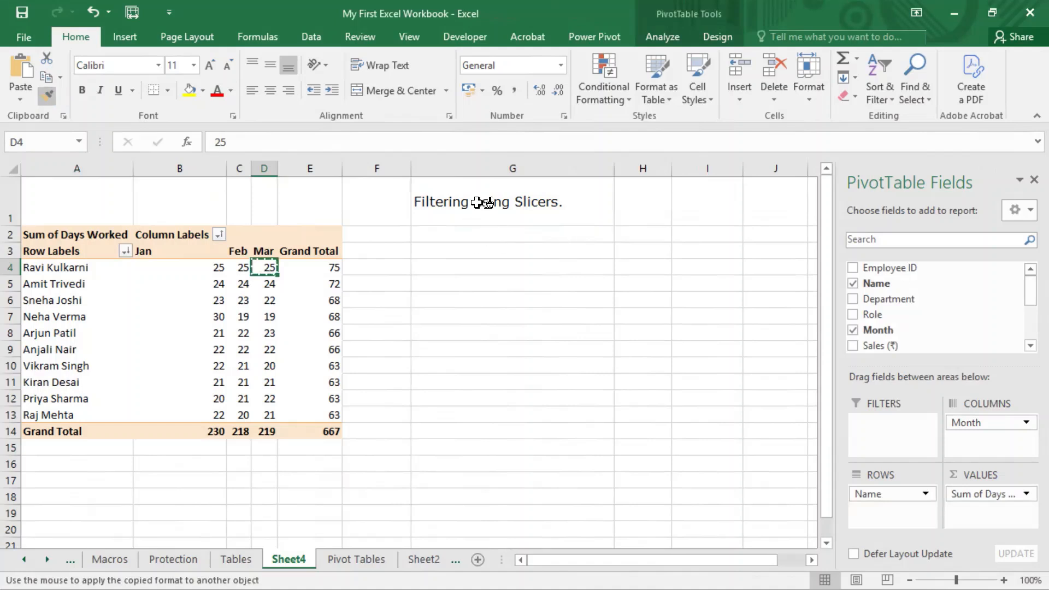
pyautogui.click(481, 202)
pyautogui.press('Down')
pyautogui.press('Down')
pyautogui.press('Down')
pyautogui.press('Down')
# Enter "Filtering using Report Filters." in cell G2 and "Filtering data manually." in cell G3.
pyautogui.click(514, 198)
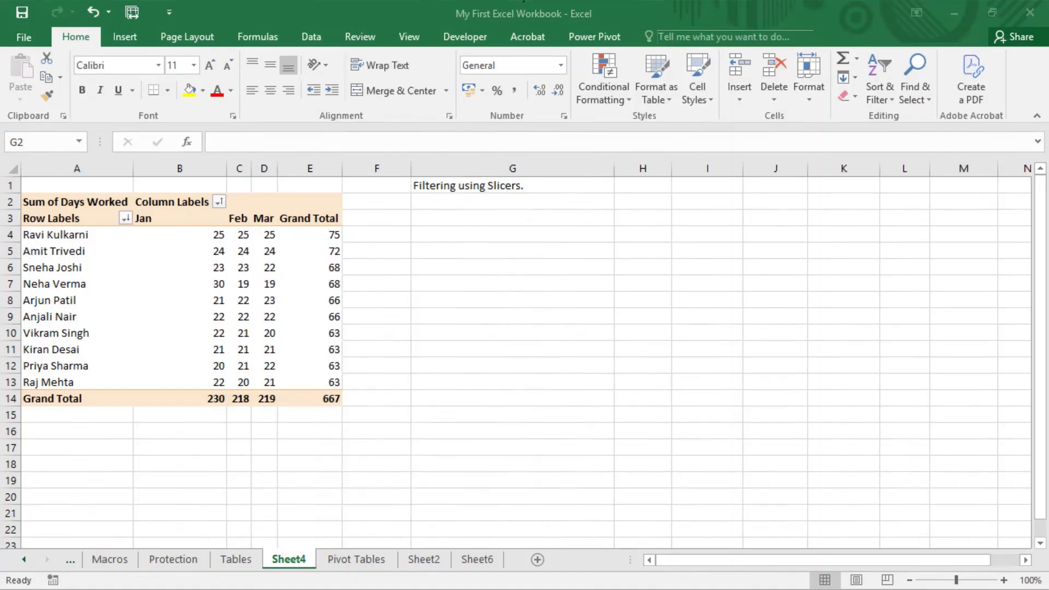
pyautogui.click(460, 6)
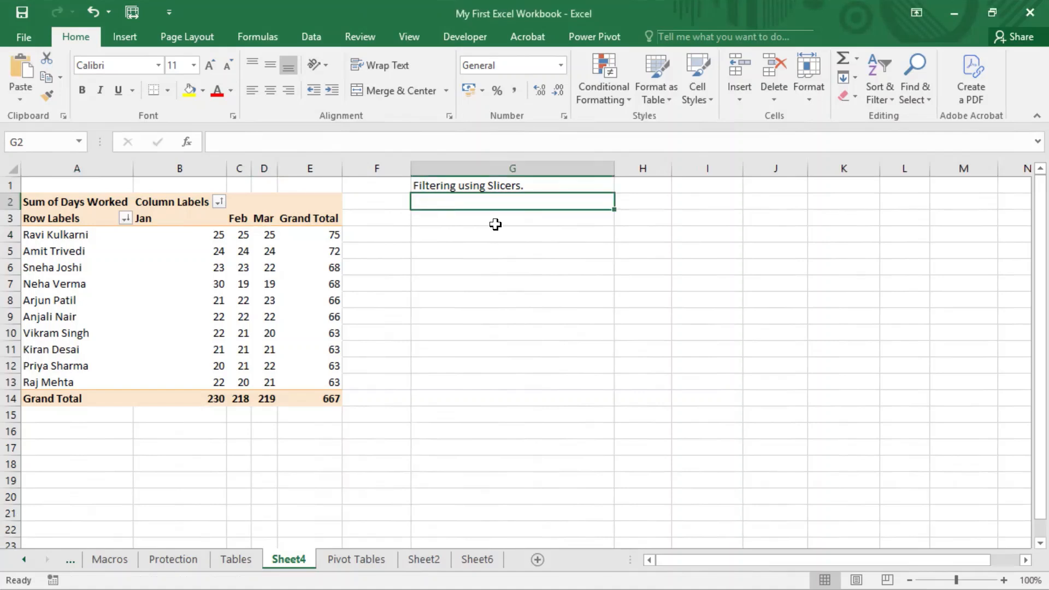
pyautogui.write('Filtering using Report Filters.')
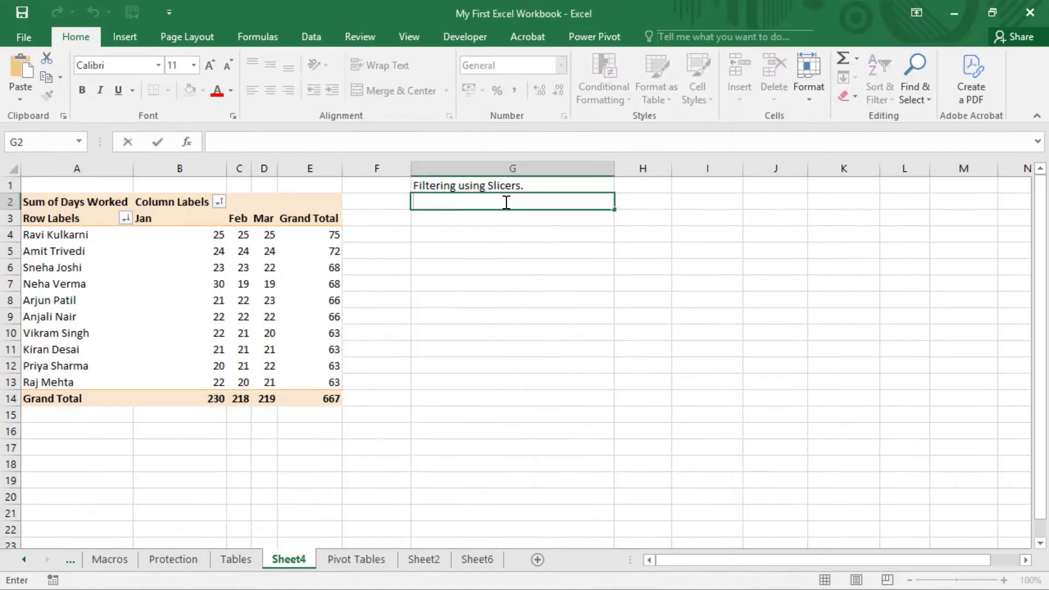
pyautogui.press('Return')
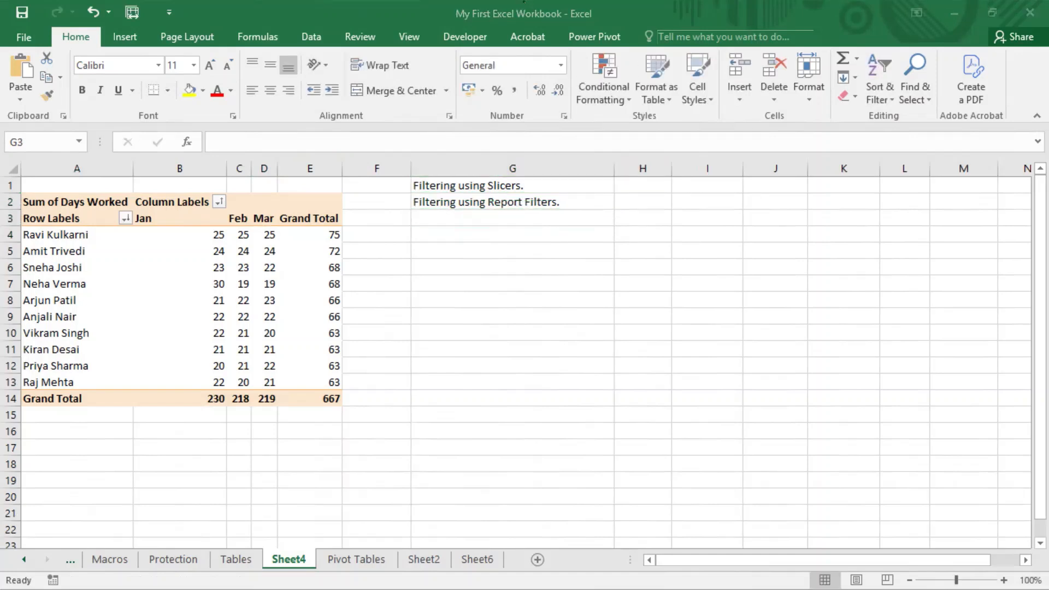
pyautogui.click(526, 5)
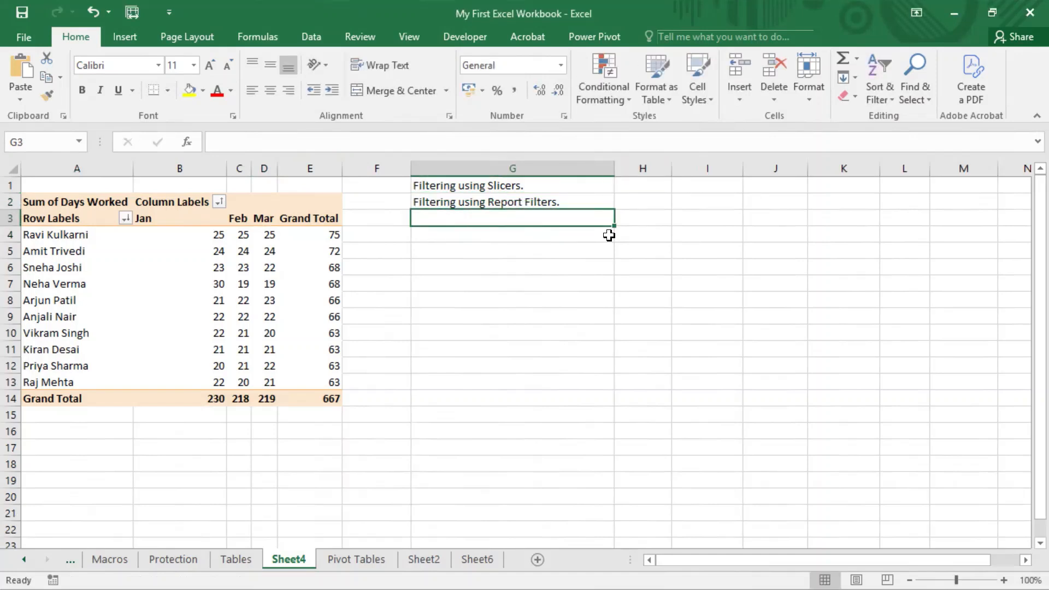
pyautogui.write('Filtering data manually.')
pyautogui.press('Return')
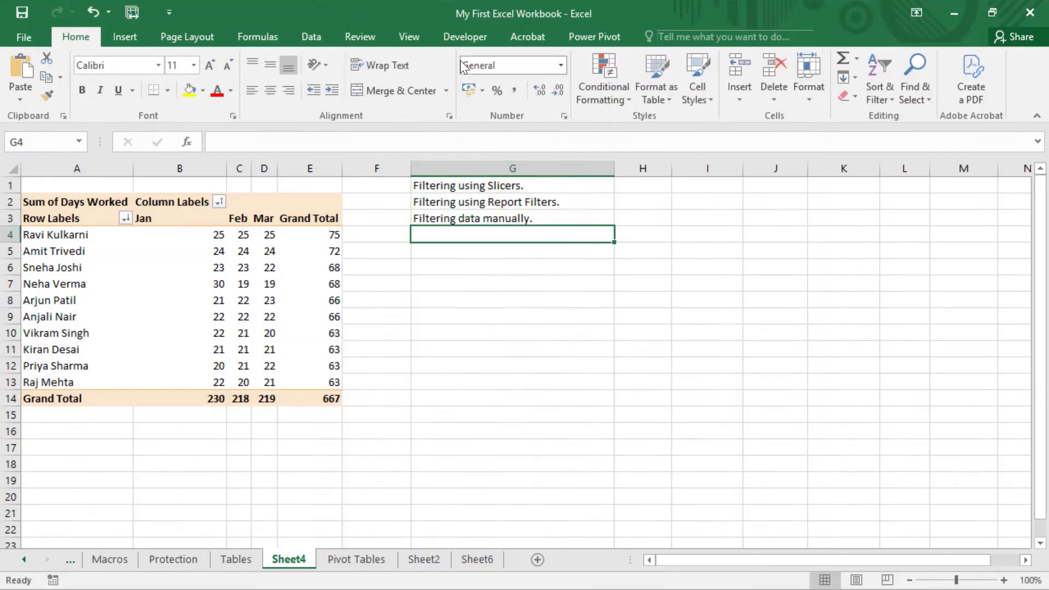
# Enter "Filtering using Label Filters" in cell G4 and "Filtering using Value Filters." in cell G5.
pyautogui.click(523, 2)
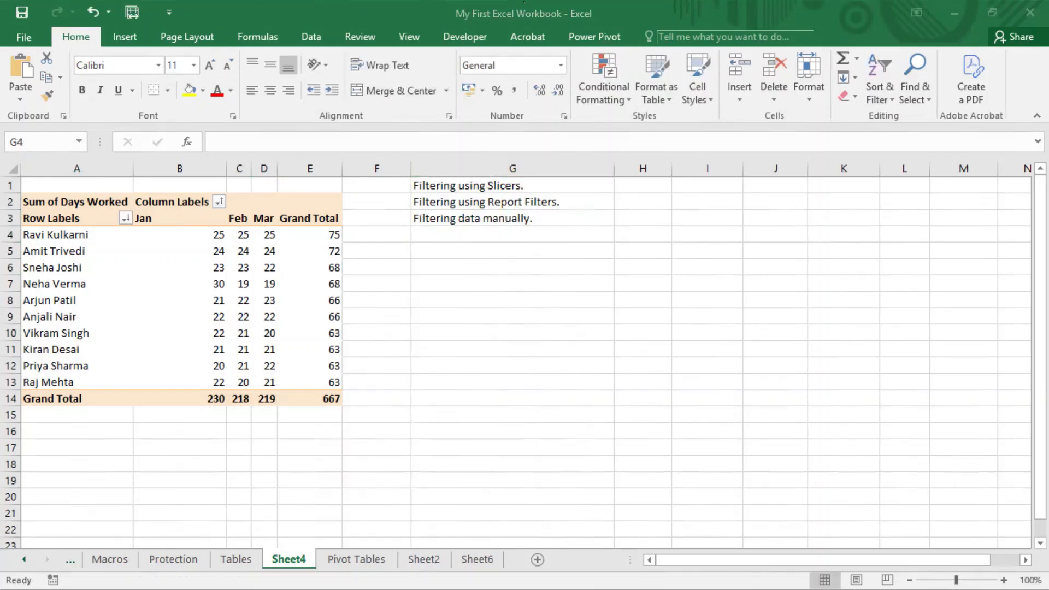
pyautogui.click(523, 2)
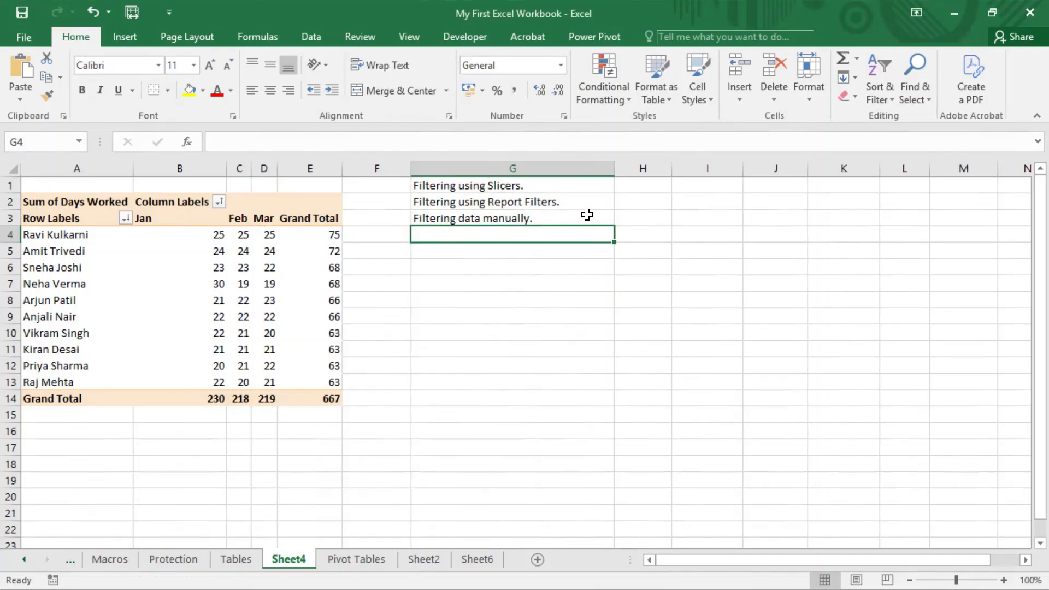
pyautogui.doubleClick(520, 235)
pyautogui.write('Filtering using Label Filters')
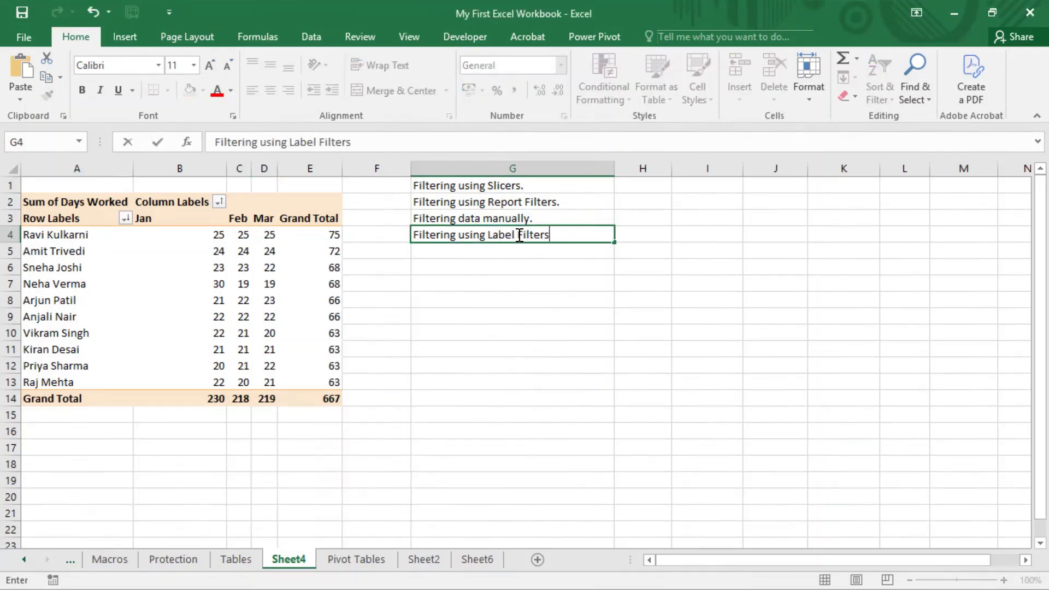
pyautogui.press('Return')
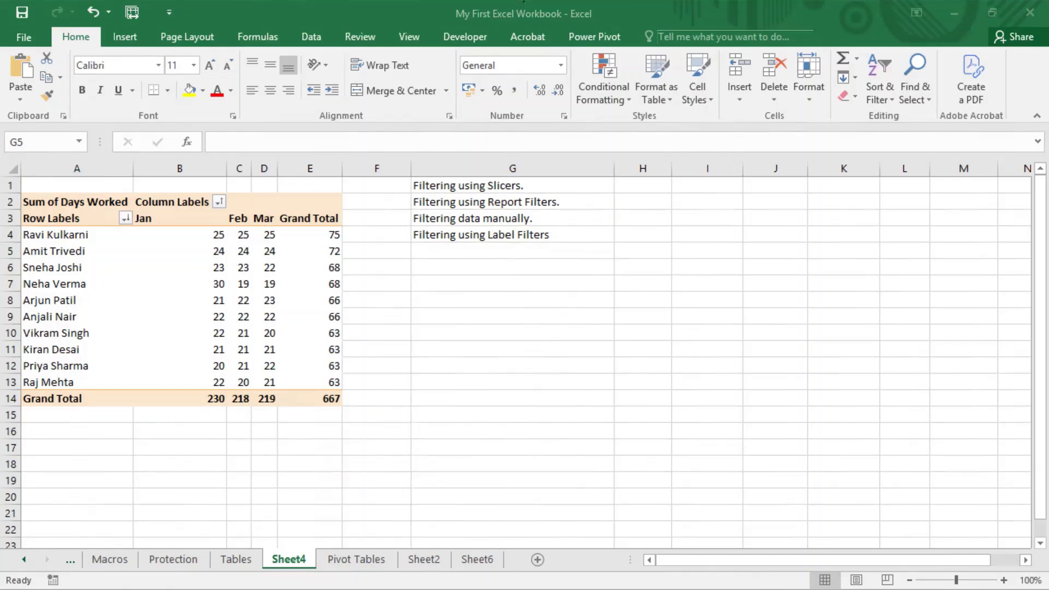
pyautogui.click(524, 2)
pyautogui.doubleClick(501, 251)
pyautogui.write('Filtering using Value Filters.')
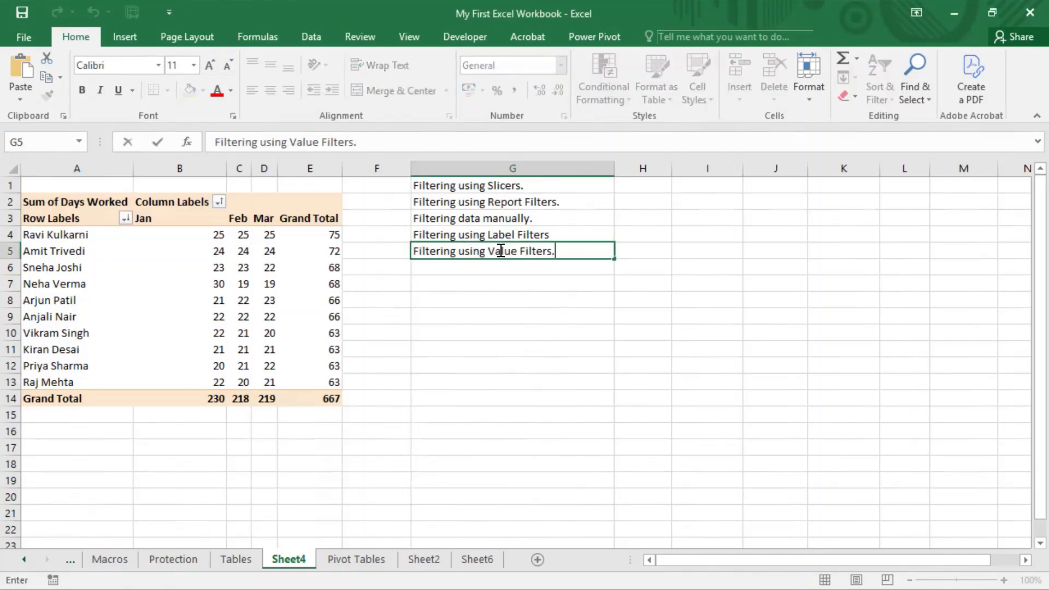
pyautogui.press('Return')
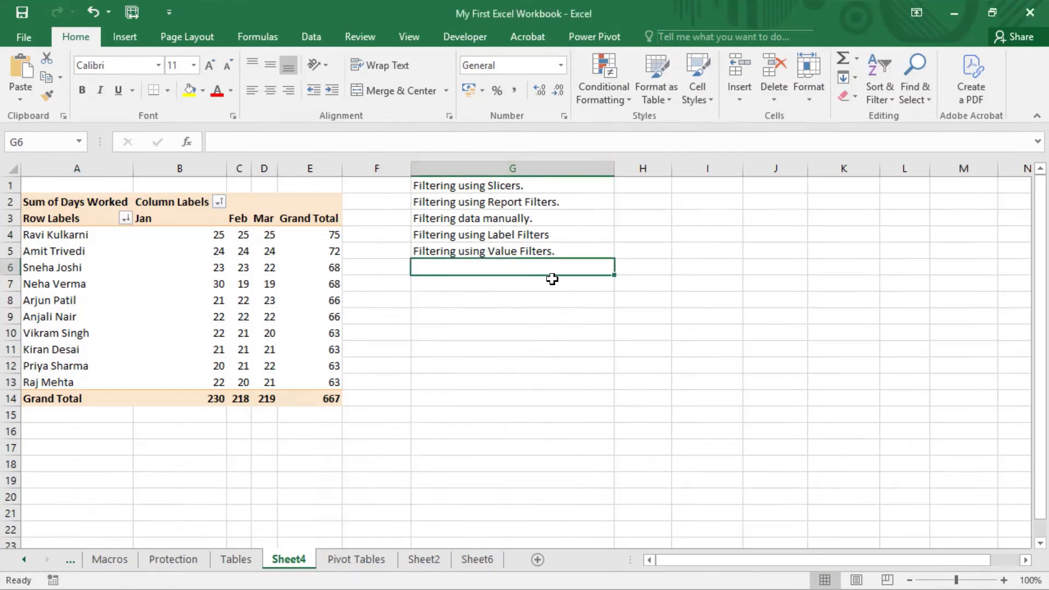
# Enter "Filtering using Date Filters." in cell G6 and "Filtering using Top 10 Filter." in cell G7.
pyautogui.write('Filtering using Date Filters.')
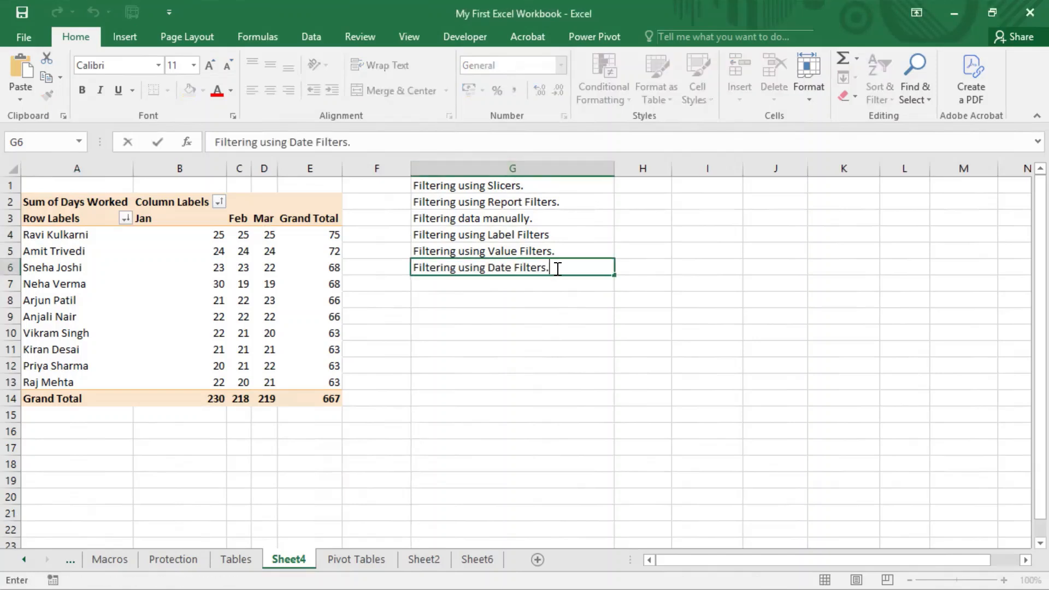
pyautogui.press('Return')
pyautogui.click(523, 2)
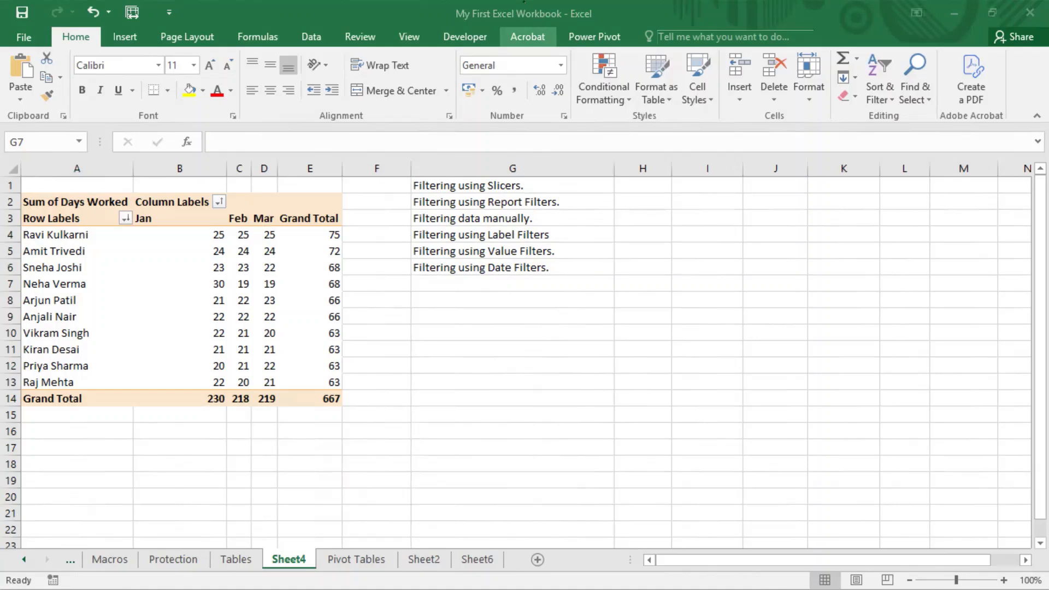
pyautogui.click(524, 2)
pyautogui.write('c')
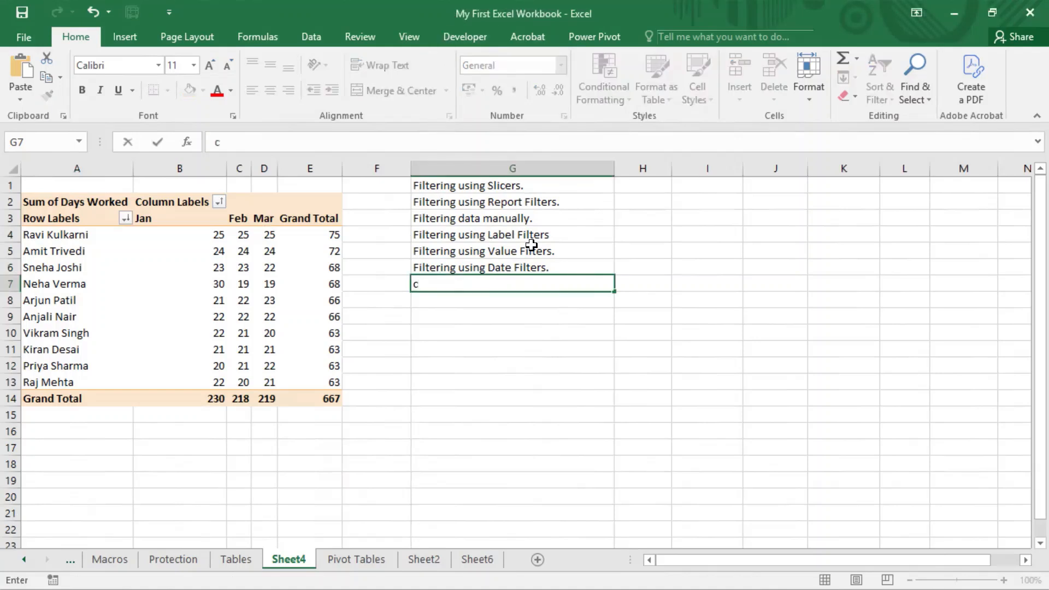
pyautogui.click(525, 2)
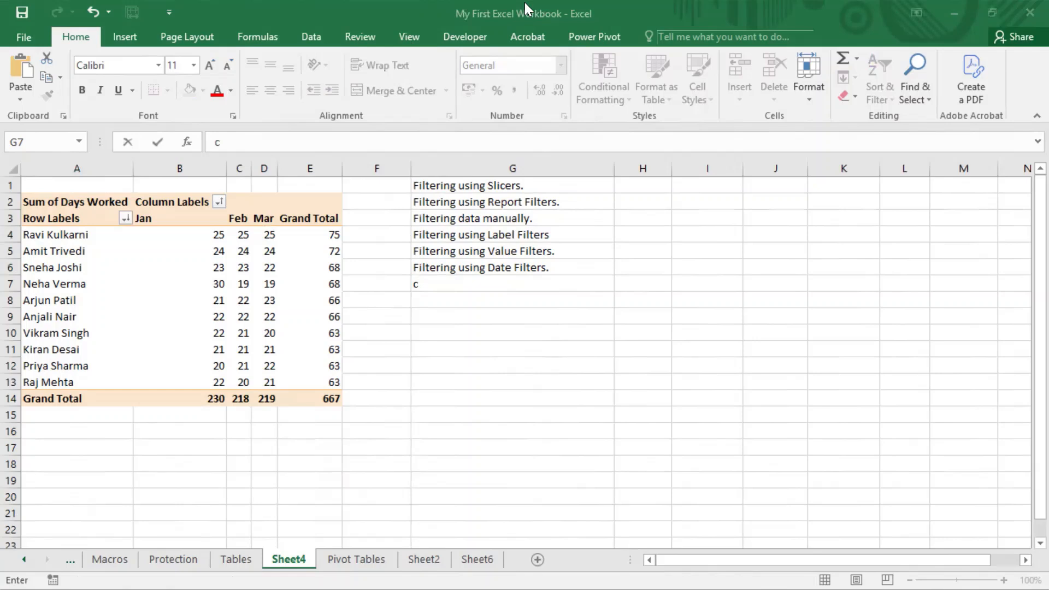
pyautogui.hotkey('alt', 'Tab')
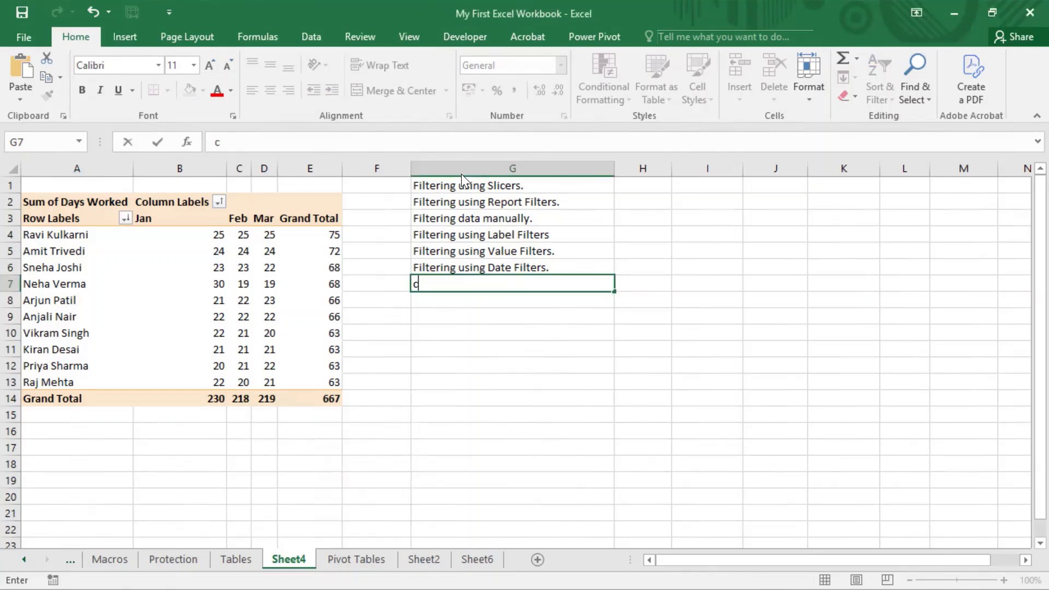
pyautogui.hotkey('ctrl', 'a')
pyautogui.hotkey('ctrl', 'v')
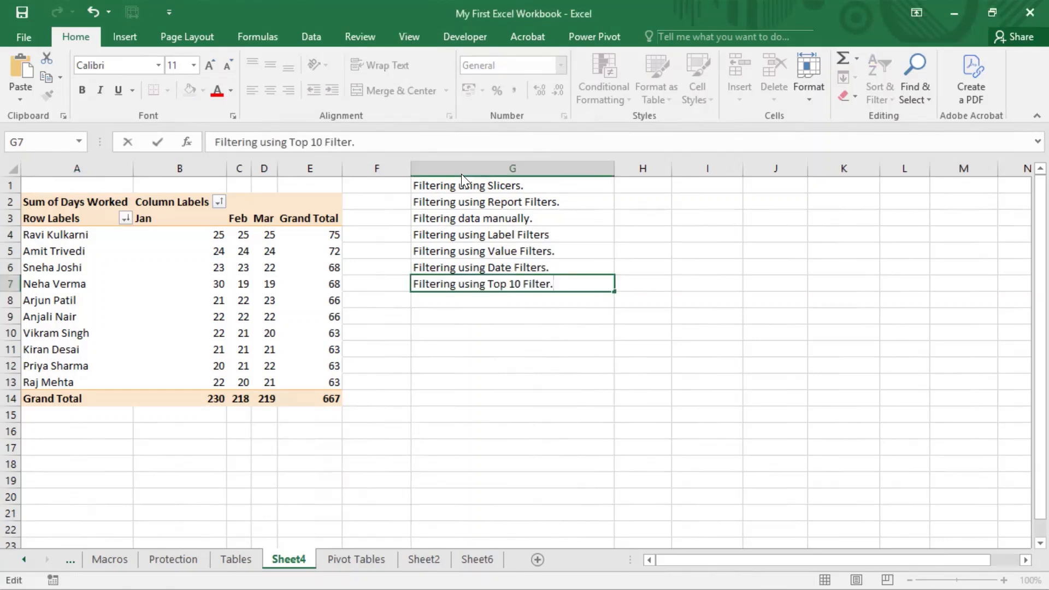
pyautogui.press('Return')
# Enter "Filtering using Timeline." in cell G8 and select the first list entry in G1.
pyautogui.click(524, 1)
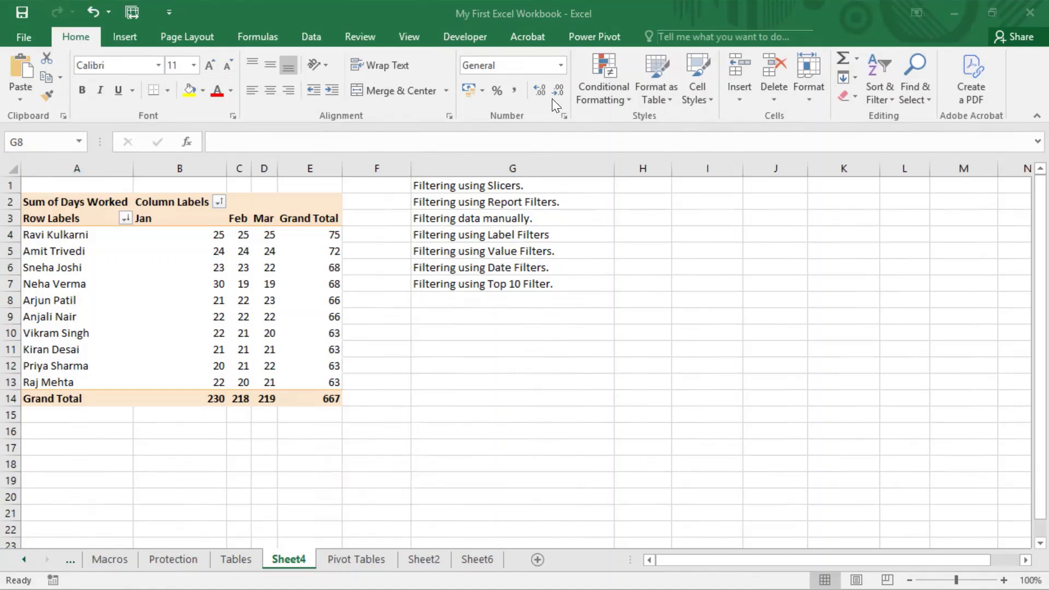
pyautogui.hotkey('alt', 'Tab')
pyautogui.write('Filtering using Timeline.')
pyautogui.press('Return')
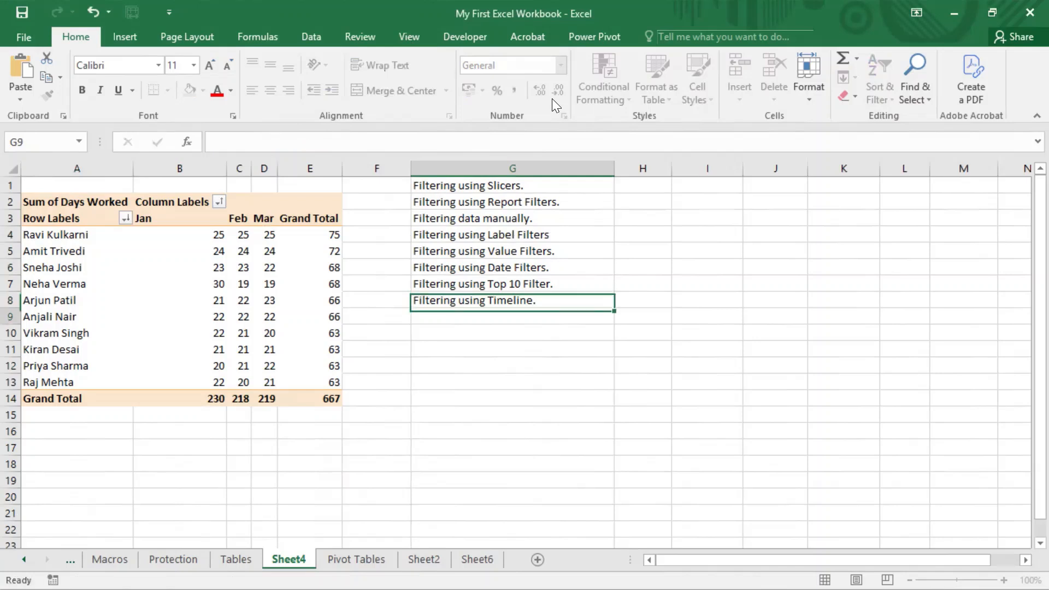
pyautogui.press('Return')
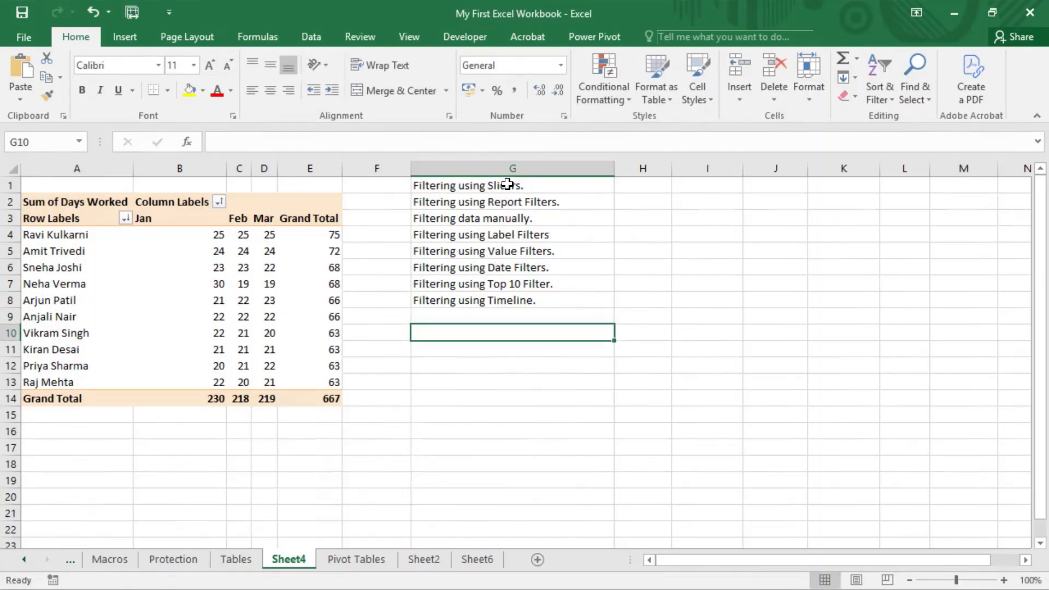
pyautogui.moveTo(508, 184); pyautogui.dragTo(510, 300)
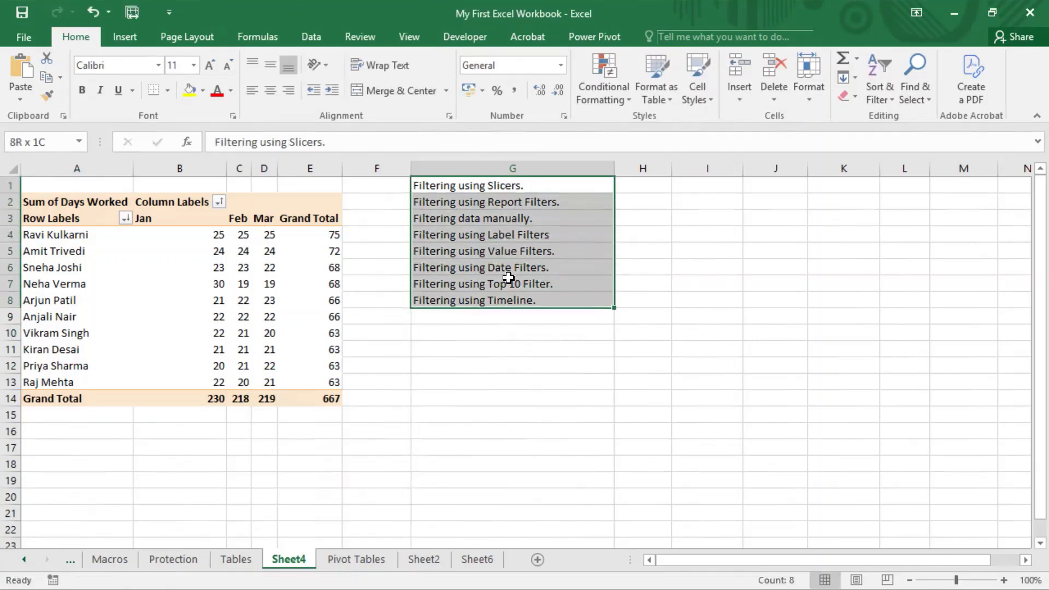
pyautogui.click(509, 186)
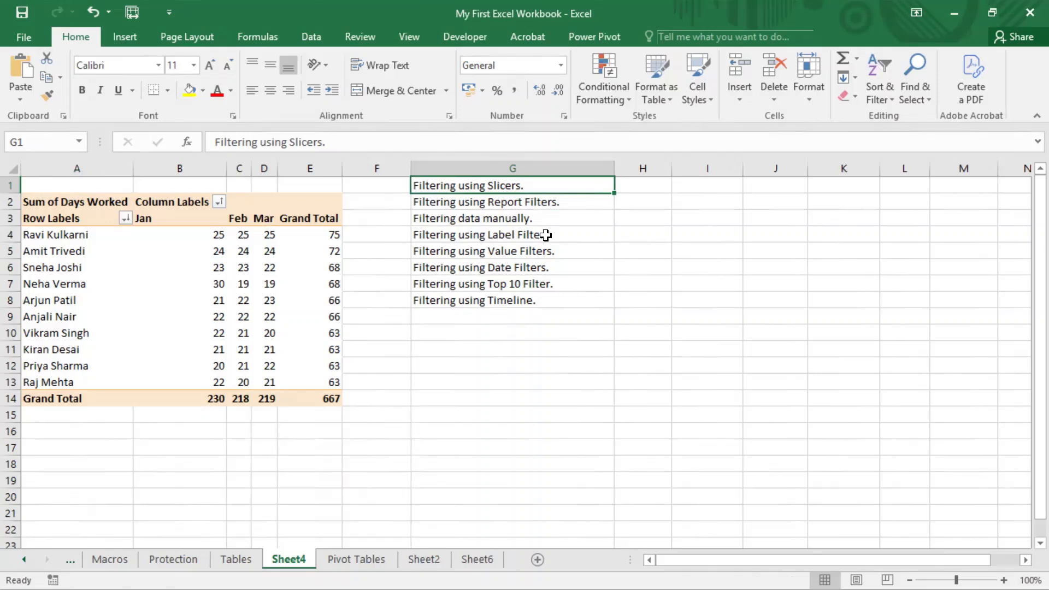
pyautogui.moveTo(536, 201); pyautogui.dragTo(533, 273)
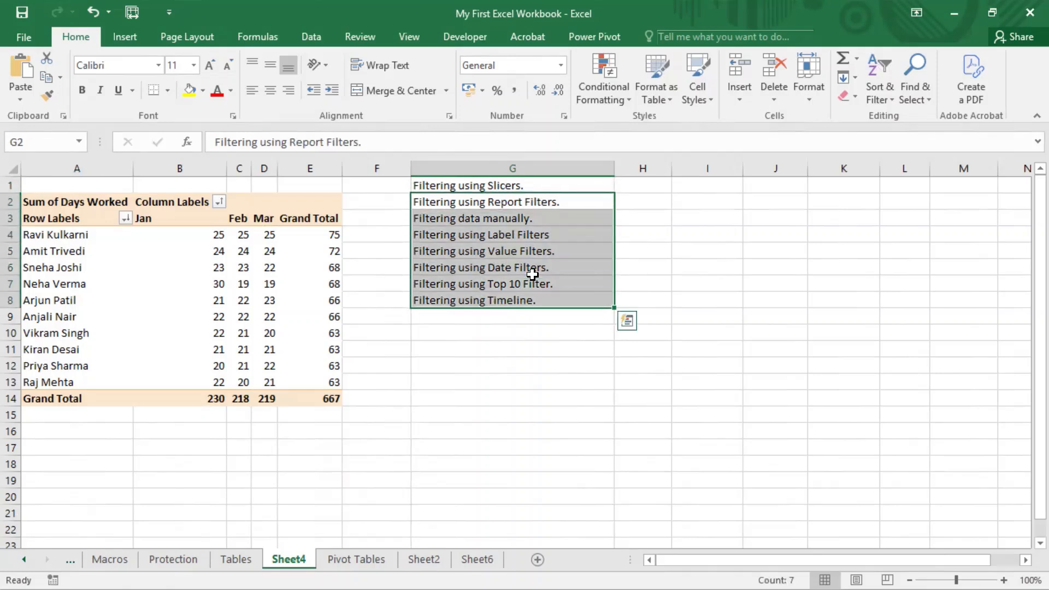
pyautogui.click(535, 183)
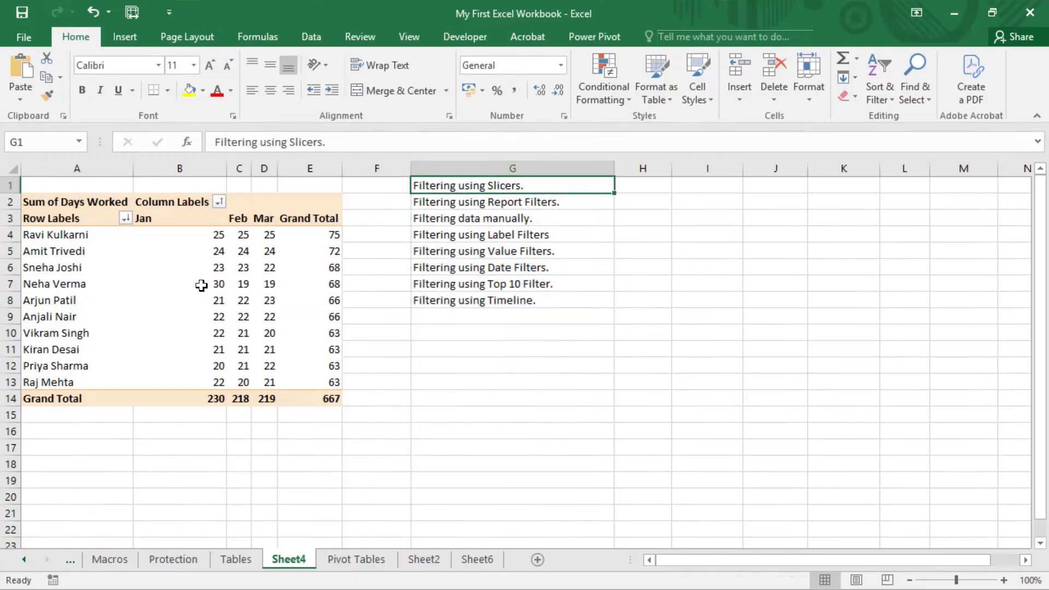
pyautogui.click(408, 363)
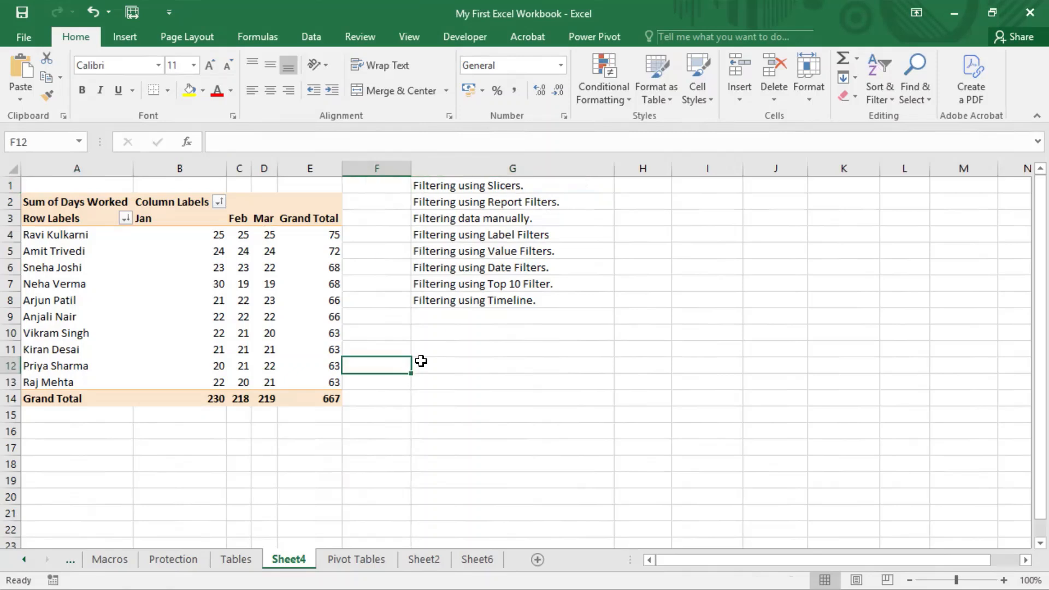
pyautogui.click(510, 222)
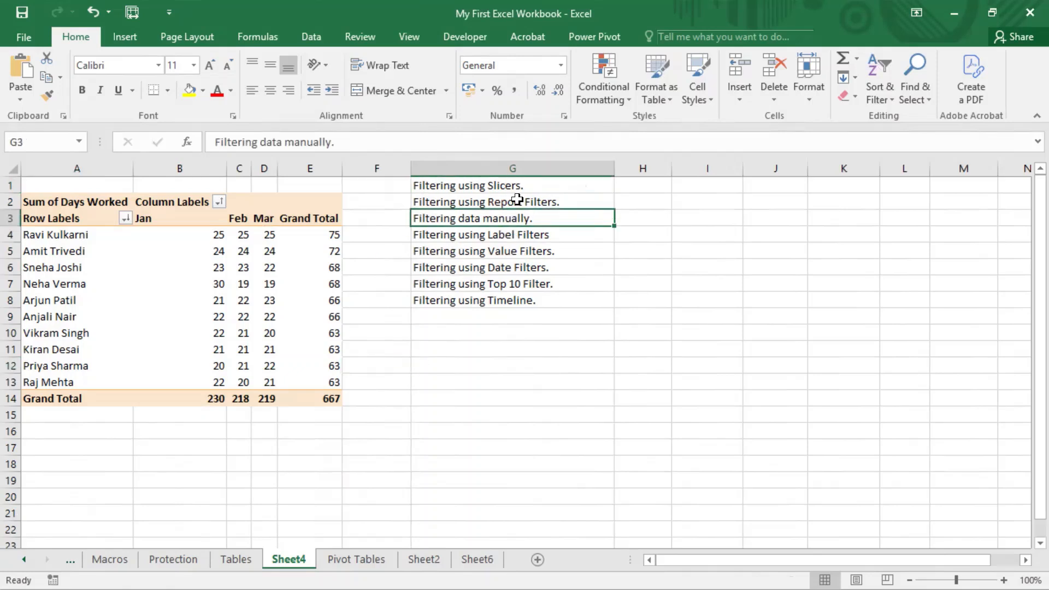
pyautogui.click(489, 185)
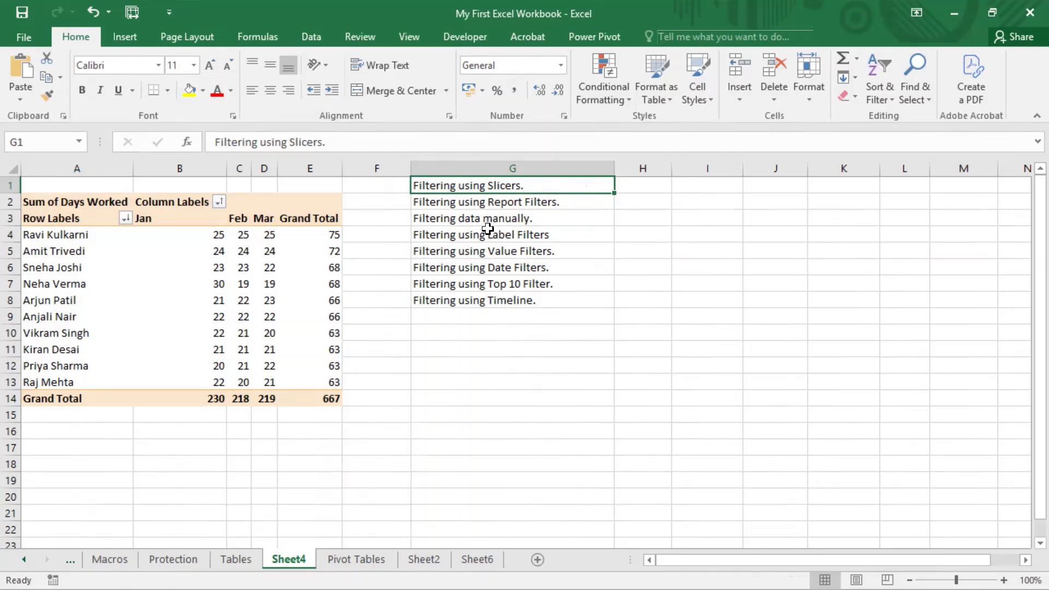
# Delete the list of filtering methods from cells G1:G8.
pyautogui.moveTo(503, 201); pyautogui.dragTo(505, 281)
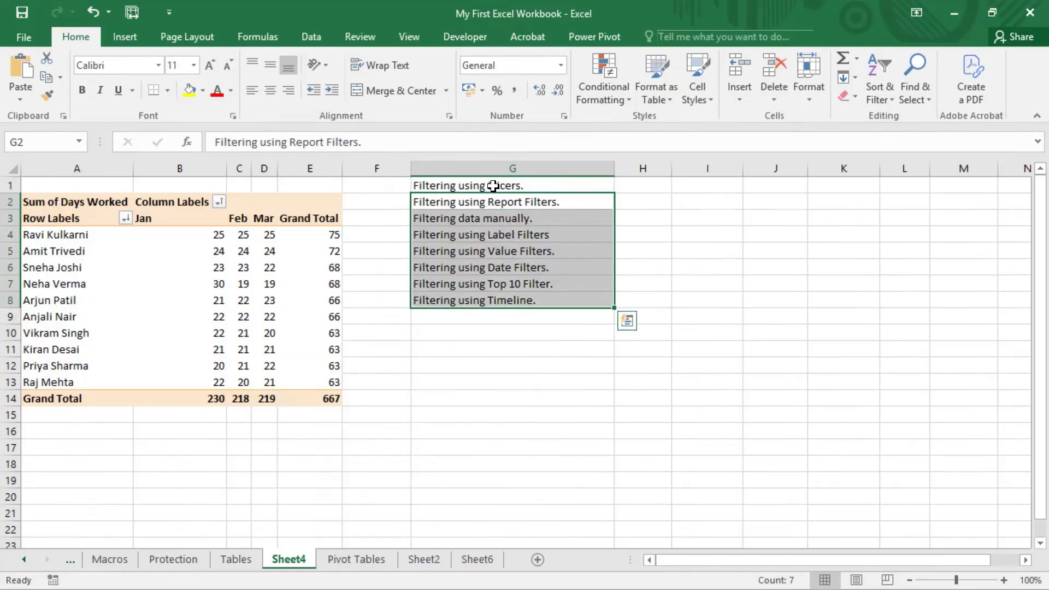
pyautogui.moveTo(493, 187); pyautogui.dragTo(493, 274)
pyautogui.press('Delete')
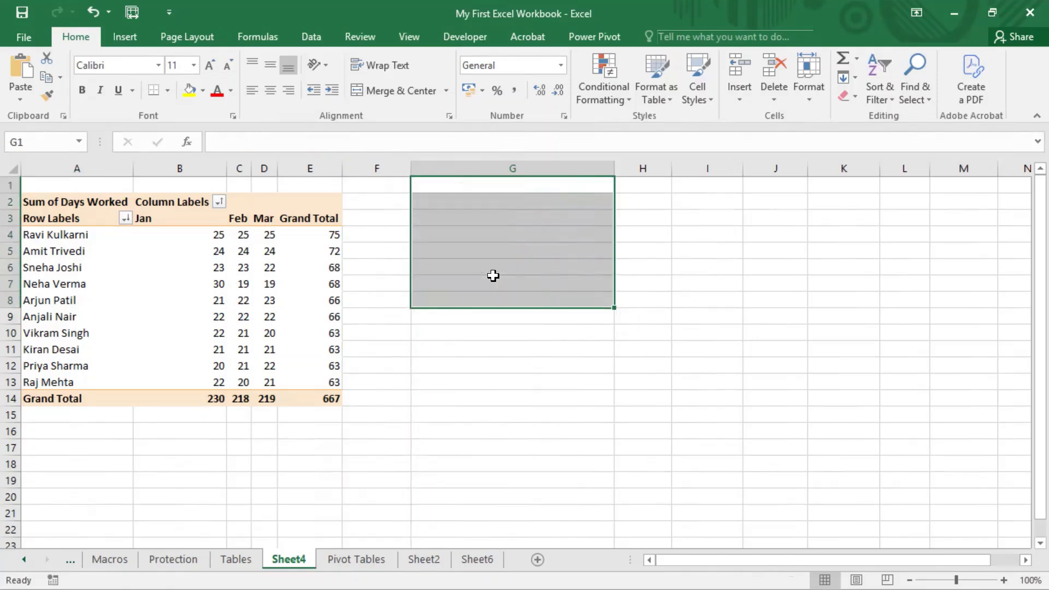
pyautogui.click(481, 384)
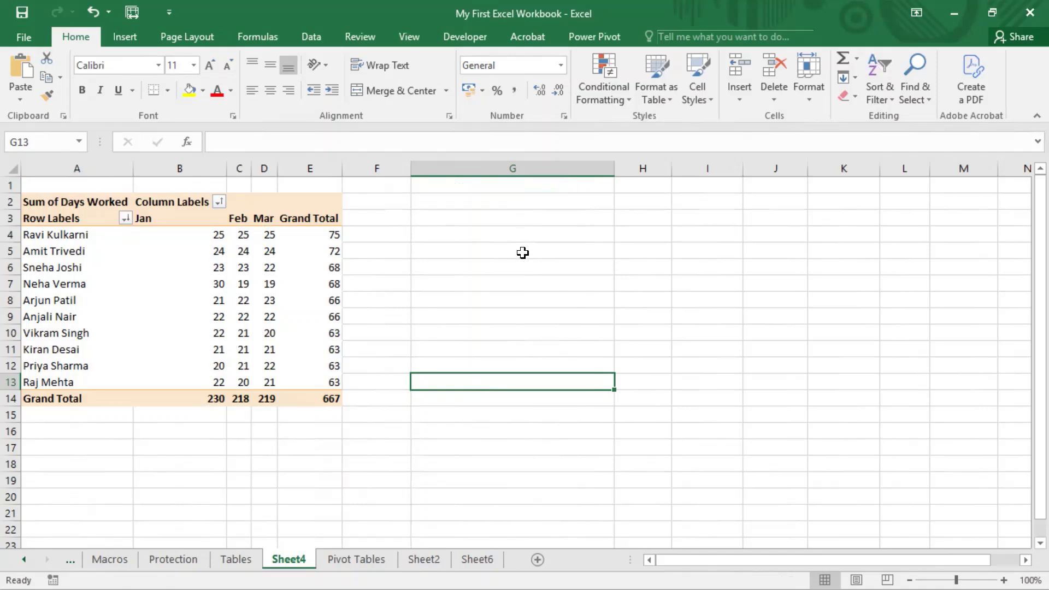
# Add the Department field to the days-worked pivot table as a report filter.
pyautogui.moveTo(257, 285)
pyautogui.click(145, 288)
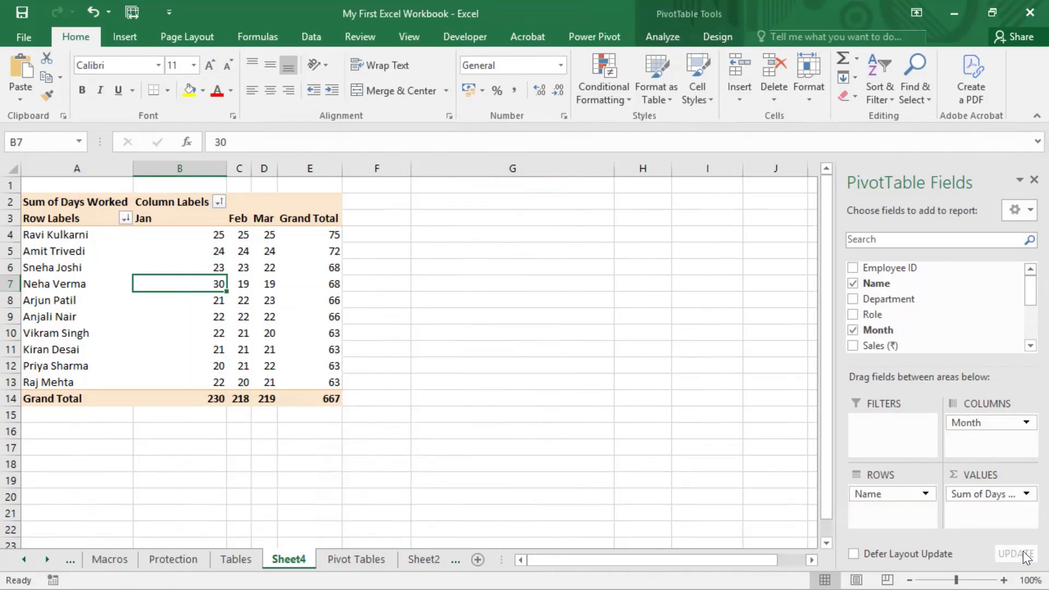
pyautogui.hotkey('alt', 'Tab')
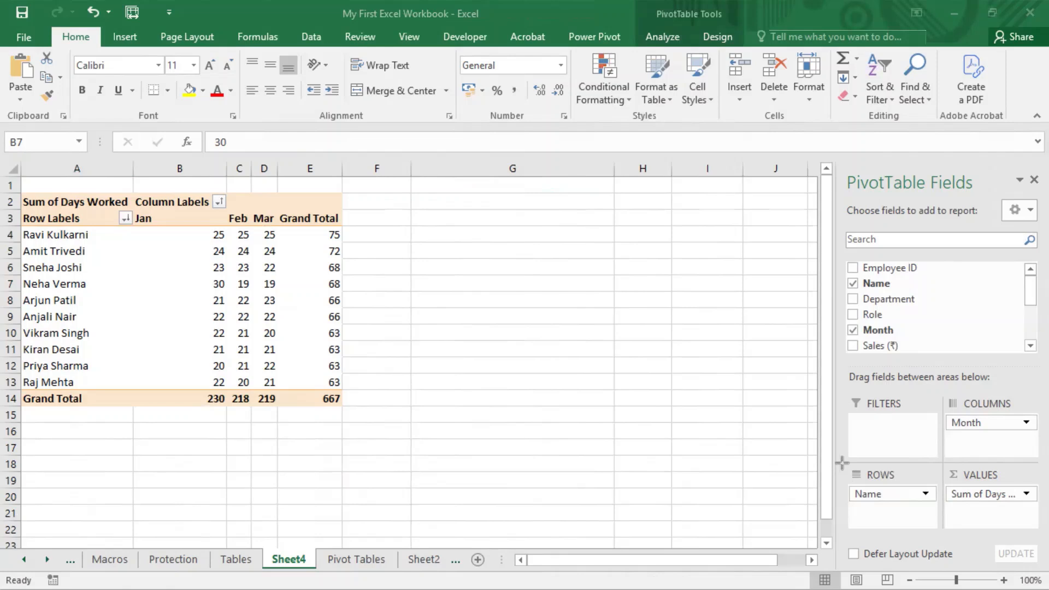
pyautogui.moveTo(844, 462); pyautogui.dragTo(945, 389)
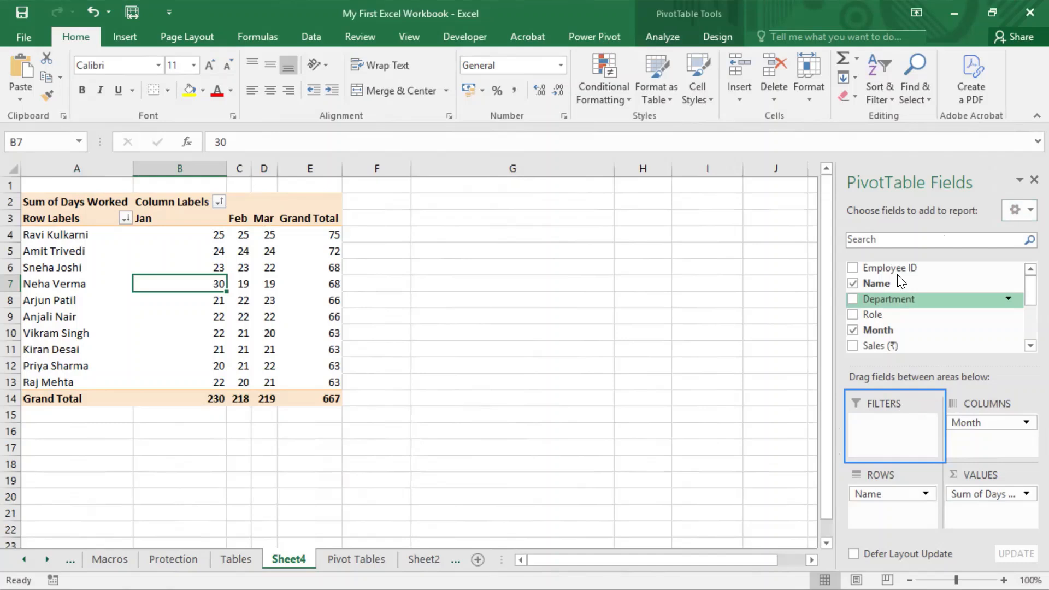
pyautogui.scroll(-2, 898, 275)
pyautogui.moveTo(898, 275); pyautogui.dragTo(893, 428)
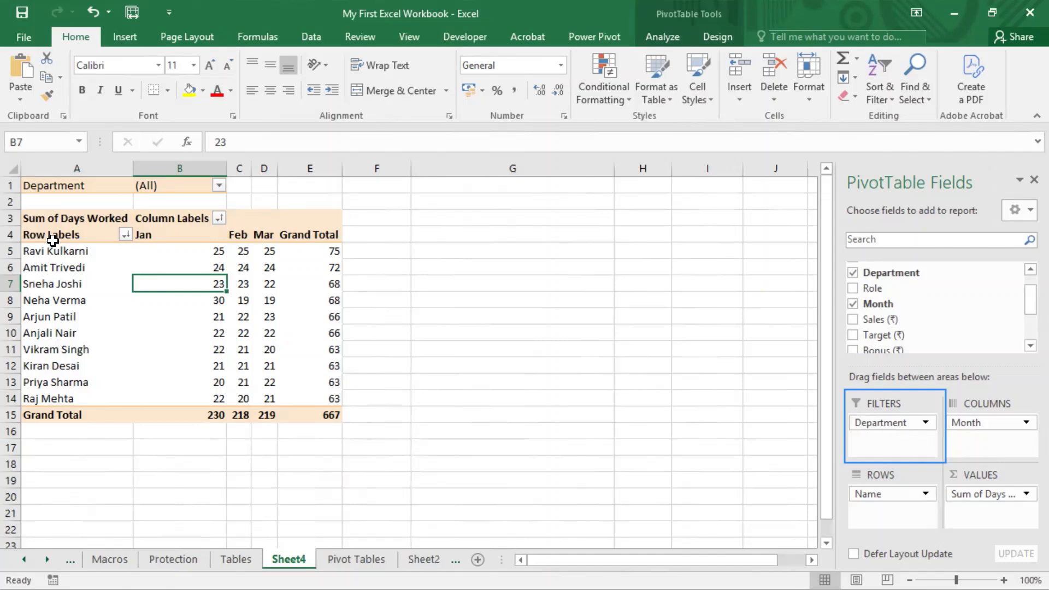
# Examine the pivot table's layout below the Department filter: row labels, month headings, grand totals and the days-worked values.
pyautogui.moveTo(241, 169); pyautogui.dragTo(7, 198)
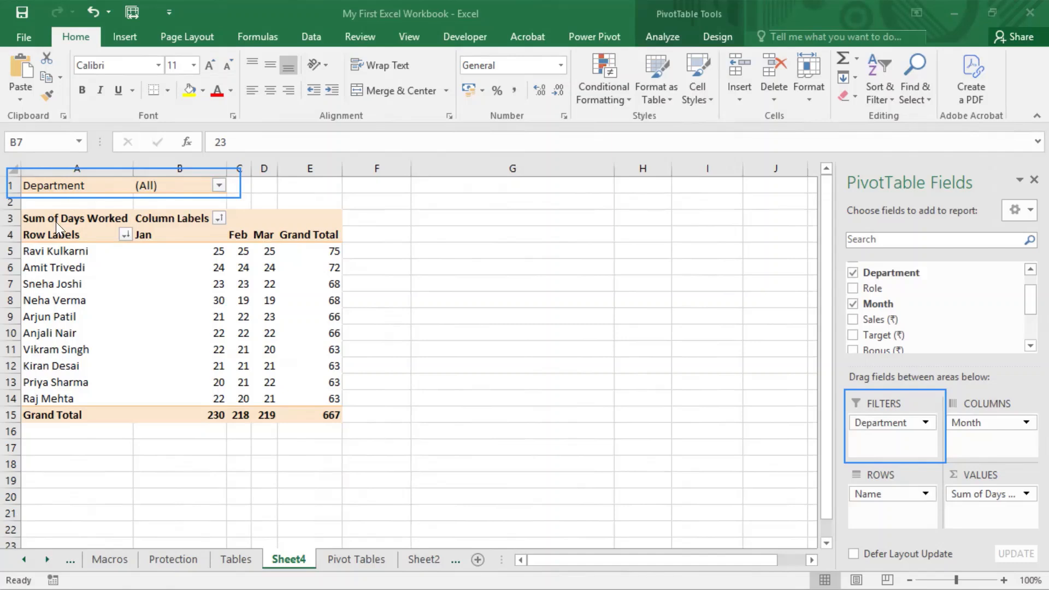
pyautogui.click(54, 236)
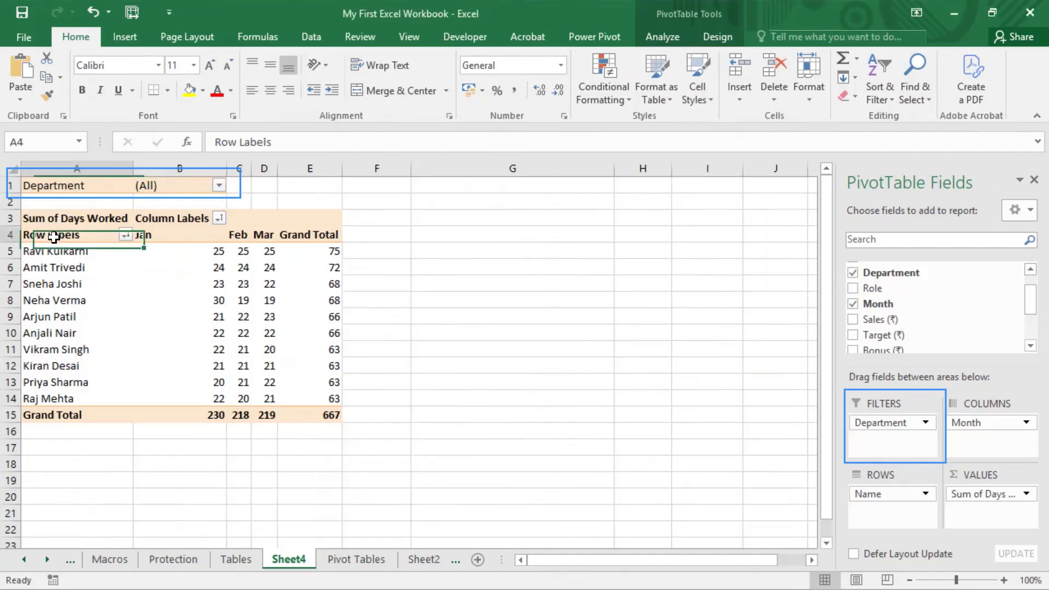
pyautogui.moveTo(54, 237); pyautogui.dragTo(55, 416)
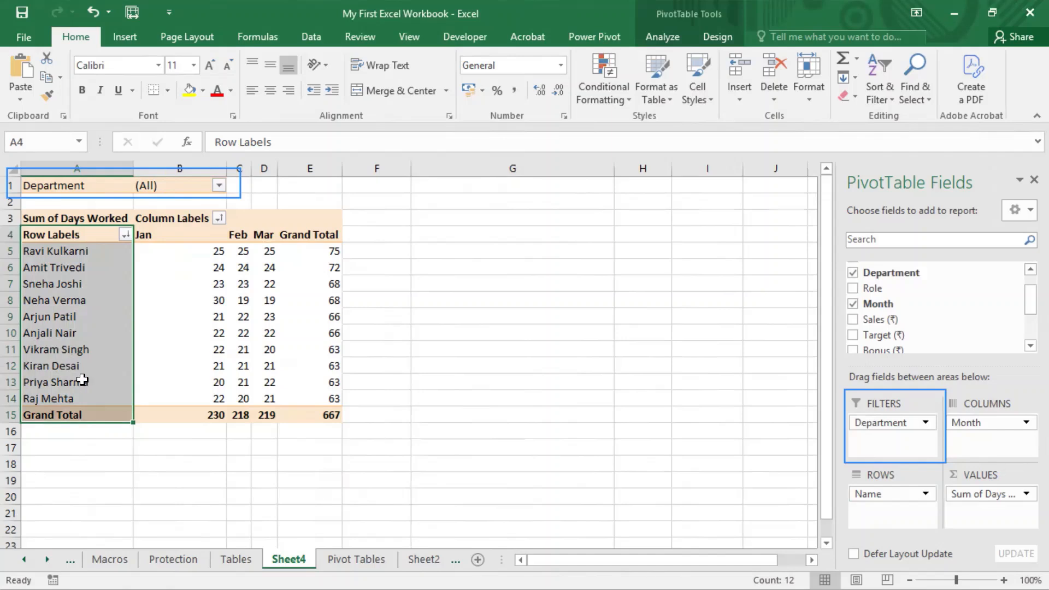
pyautogui.click(513, 284)
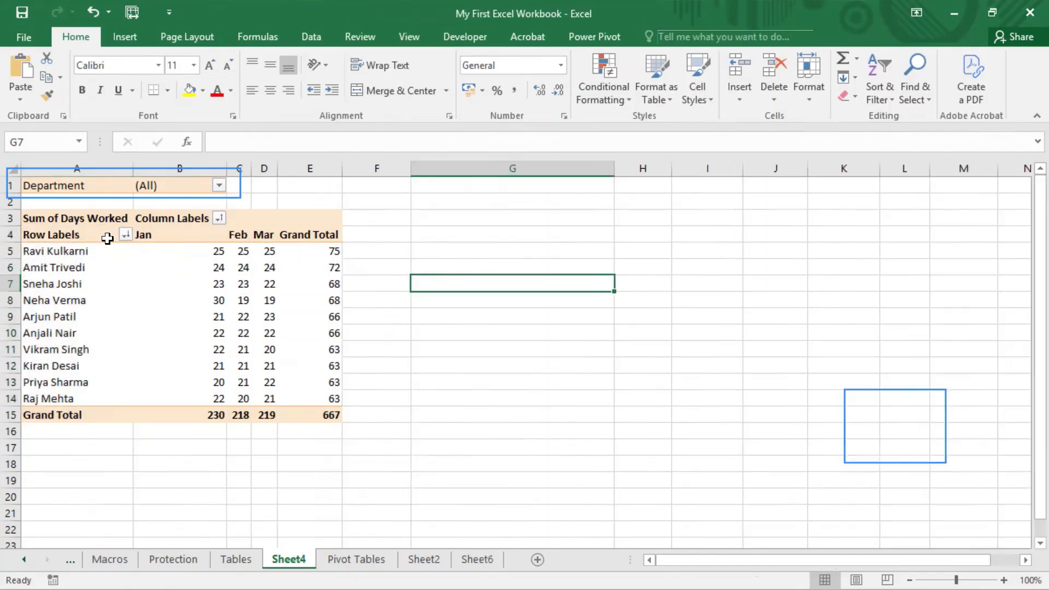
pyautogui.moveTo(64, 232); pyautogui.dragTo(328, 233)
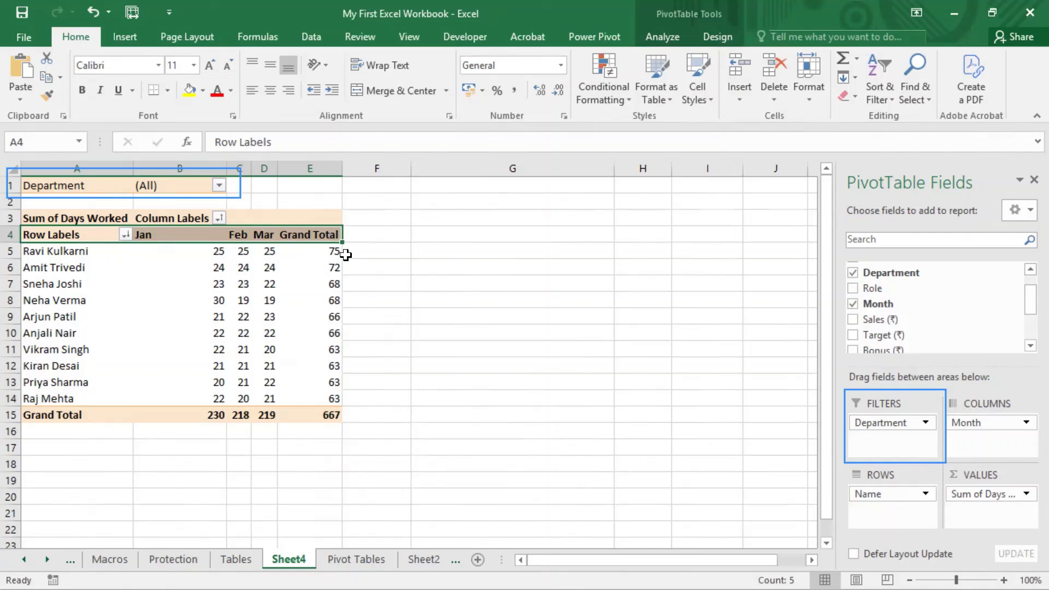
pyautogui.click(334, 235)
pyautogui.click(82, 414)
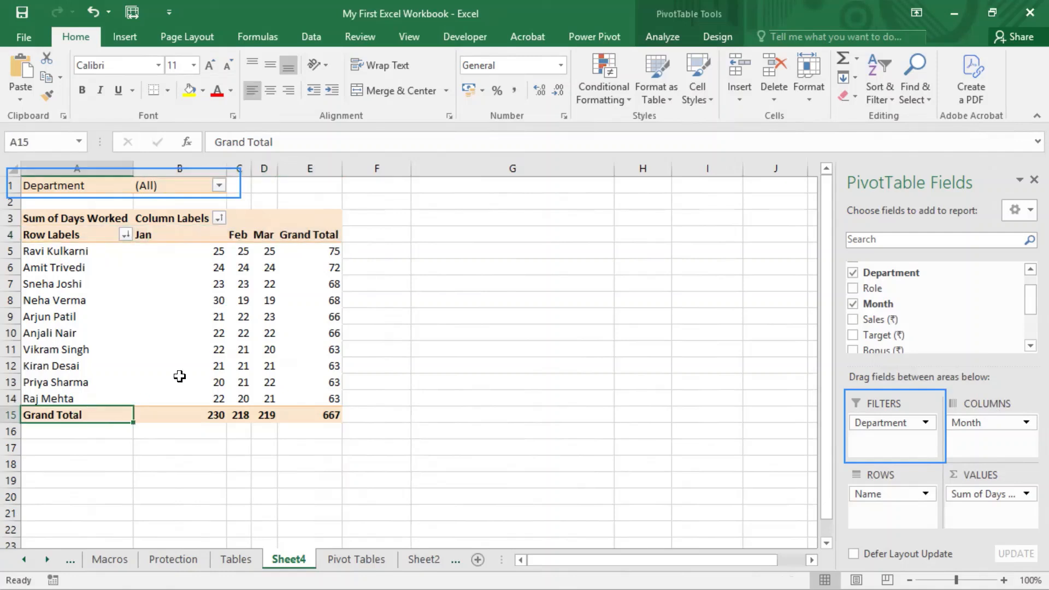
pyautogui.click(323, 235)
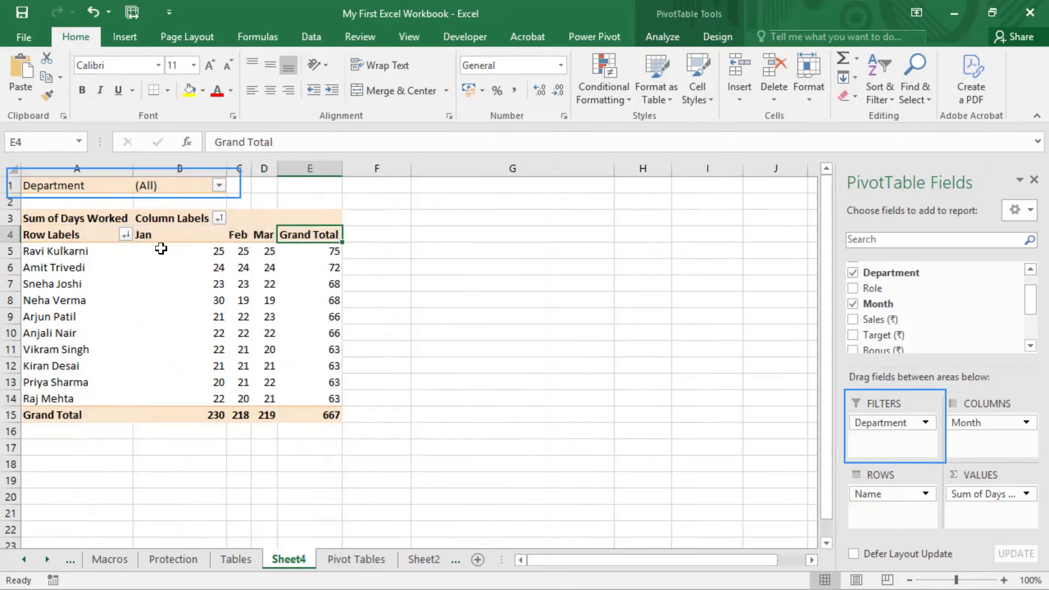
pyautogui.moveTo(159, 248); pyautogui.dragTo(321, 413)
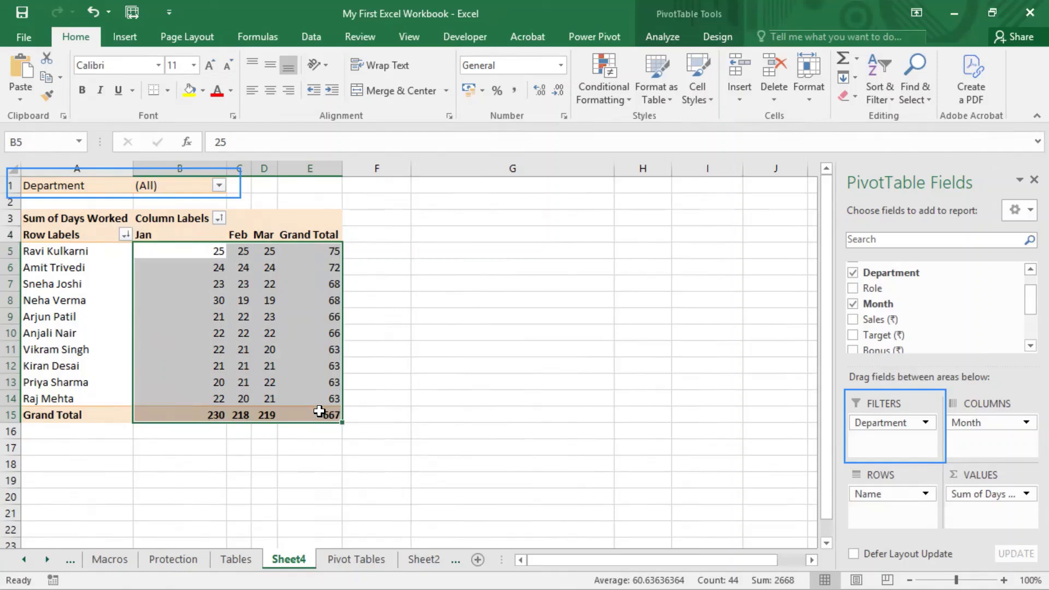
pyautogui.click(512, 299)
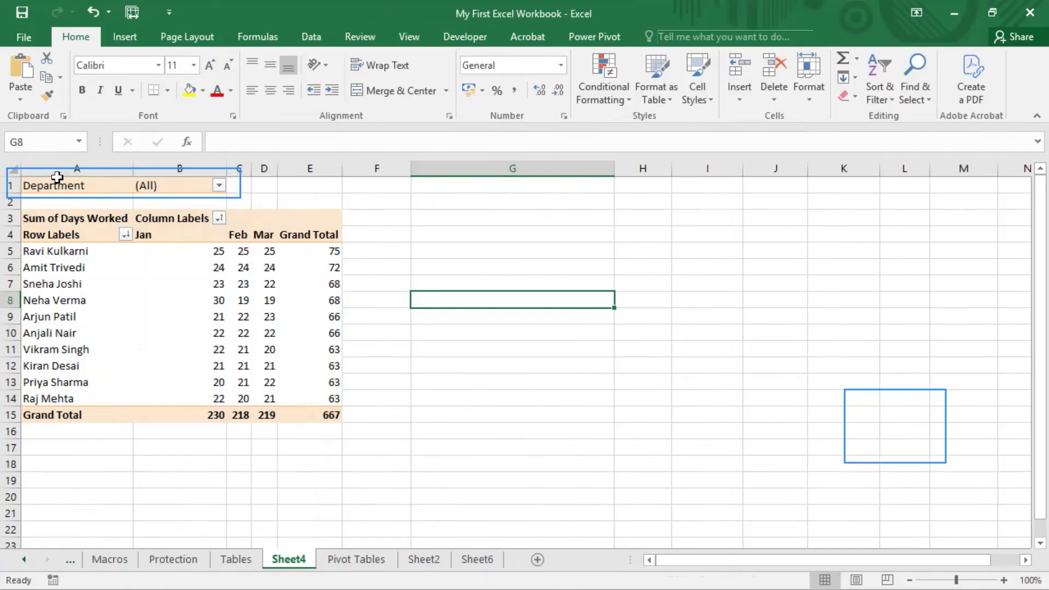
# Inspect the Department report filter above the pivot table and its list of selectable departments.
pyautogui.moveTo(33, 185); pyautogui.dragTo(176, 185)
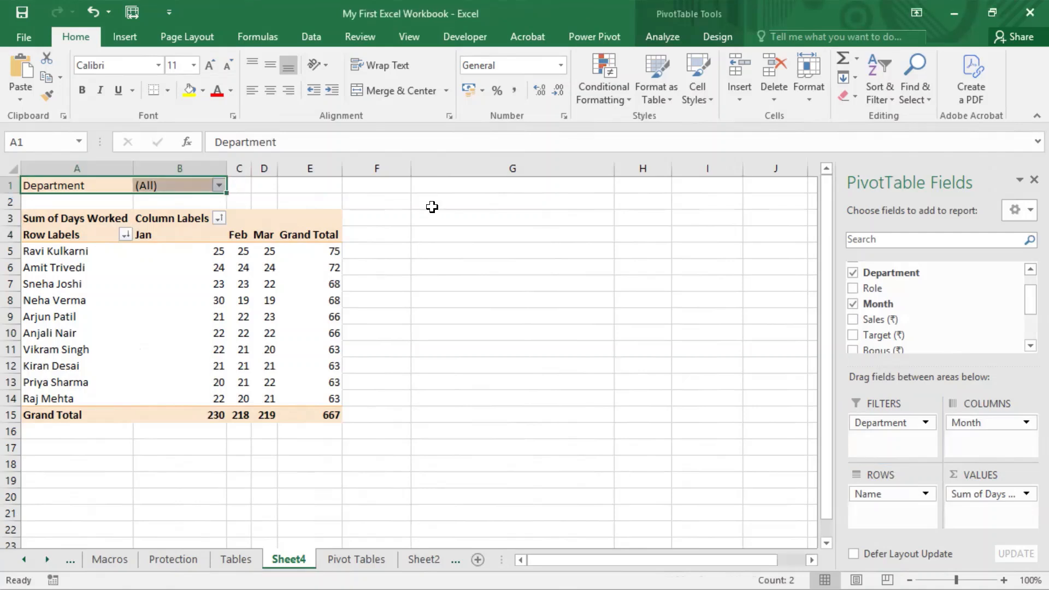
pyautogui.click(218, 184)
pyautogui.click(549, 196)
pyautogui.click(464, 199)
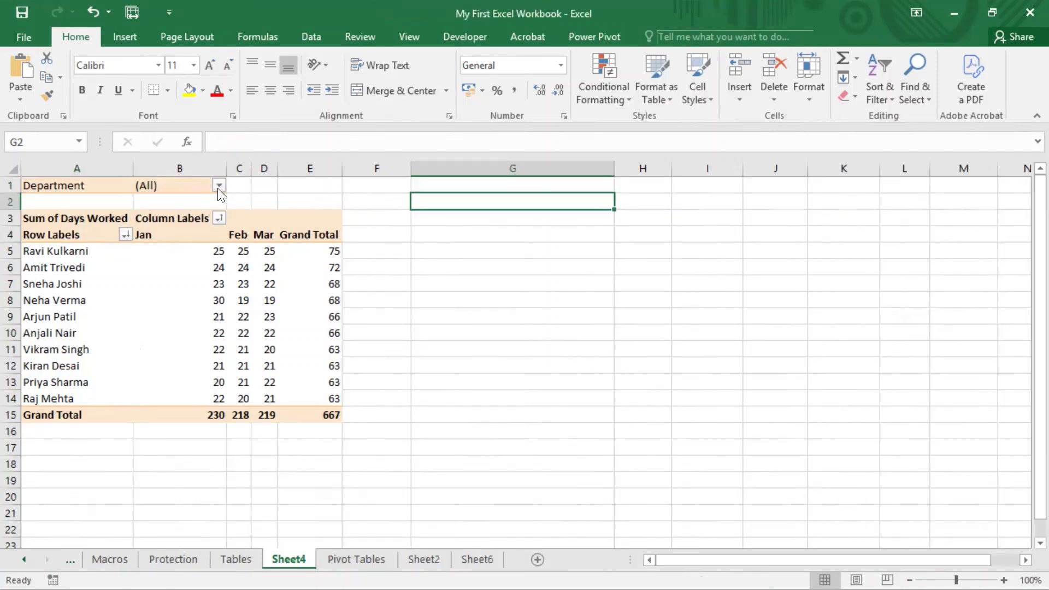
pyautogui.click(218, 185)
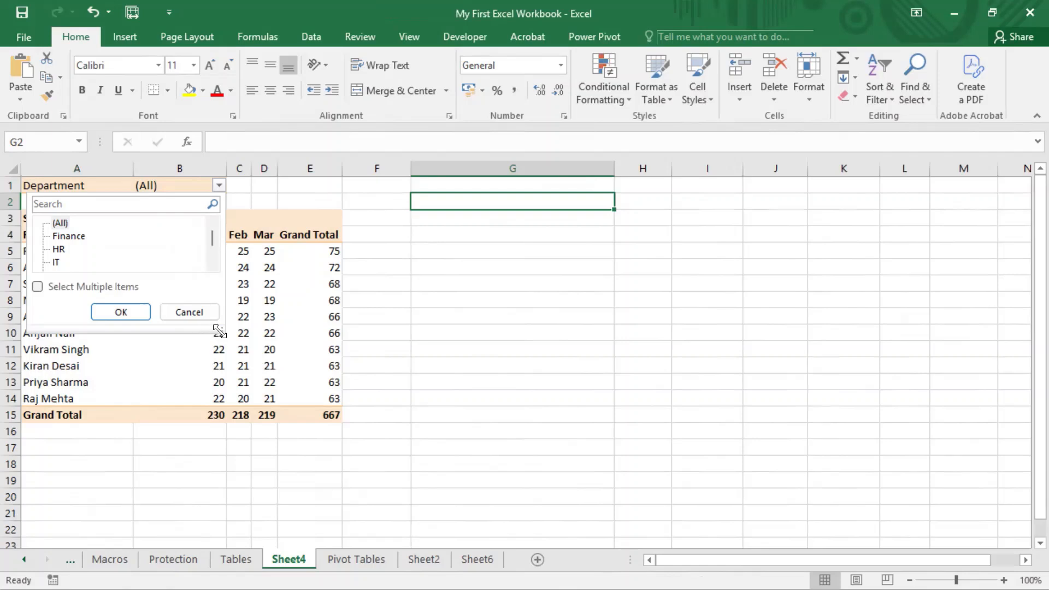
pyautogui.moveTo(219, 331); pyautogui.dragTo(220, 391)
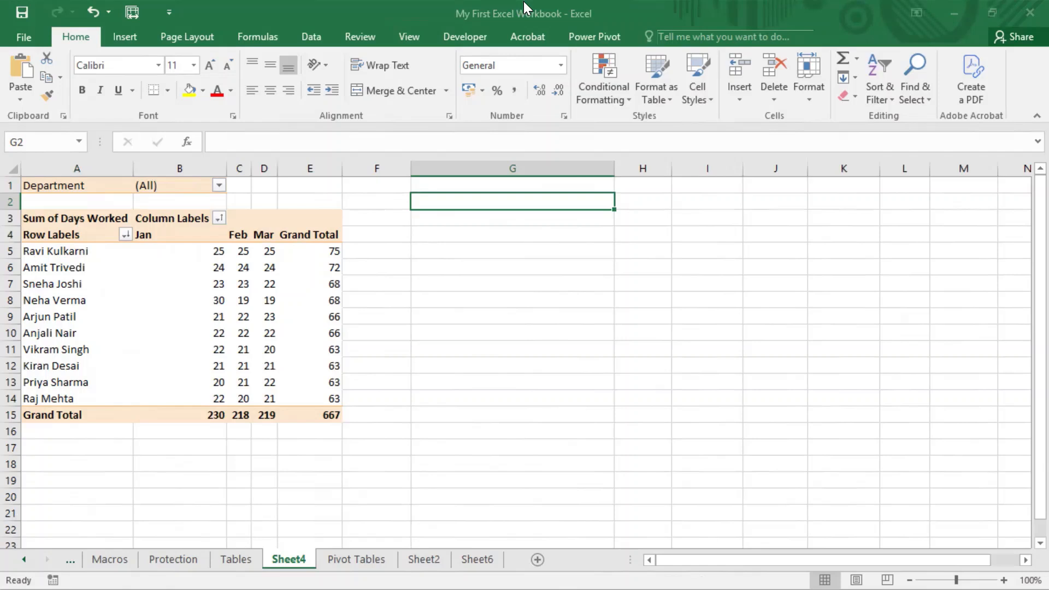
# Filter the pivot table to the Sales department using the Department report filter.
pyautogui.click(219, 185)
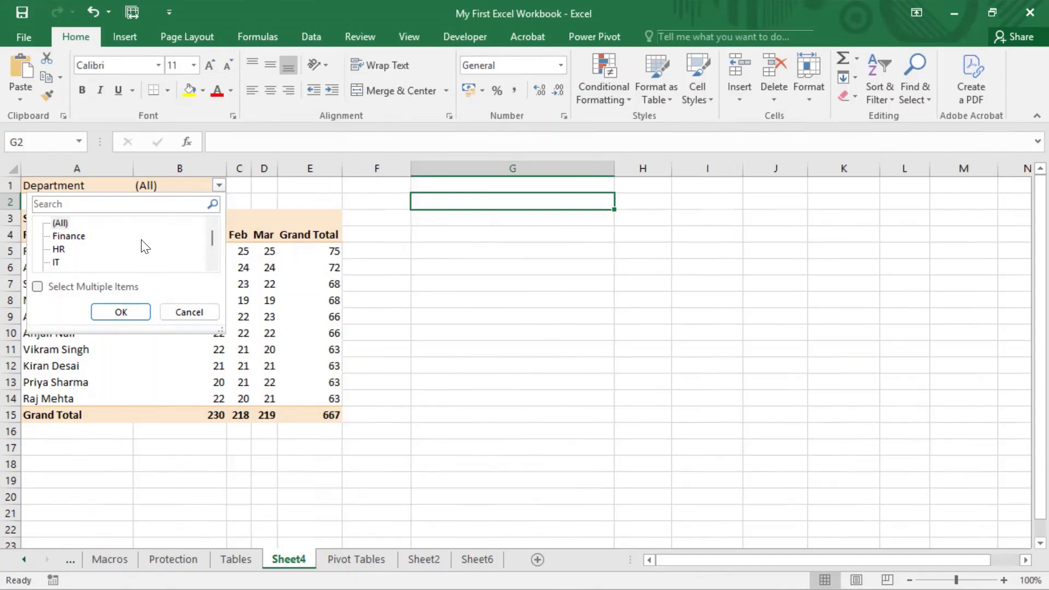
pyautogui.moveTo(214, 241); pyautogui.dragTo(211, 254)
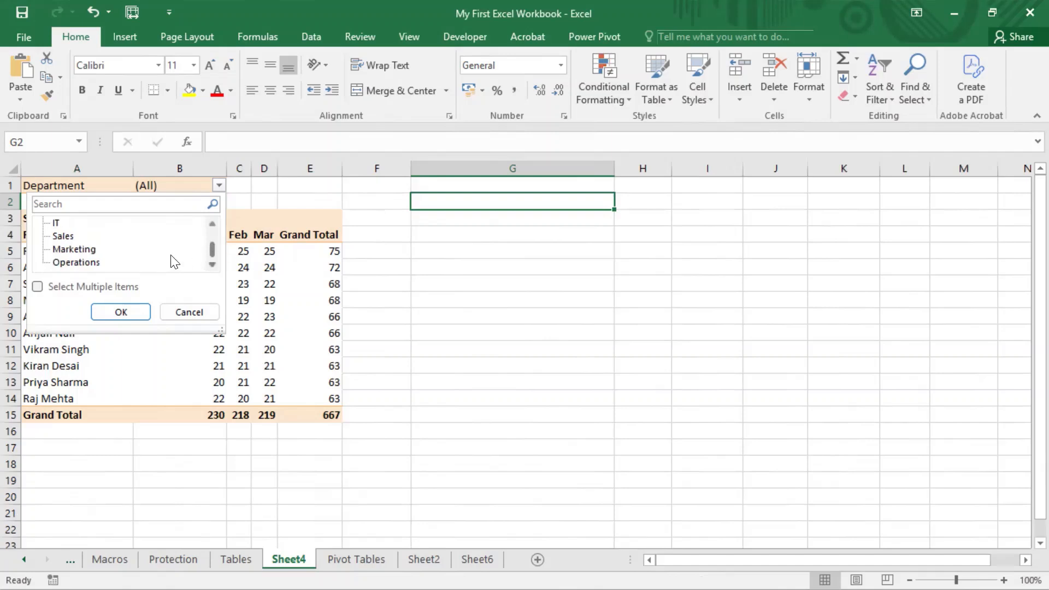
pyautogui.click(69, 237)
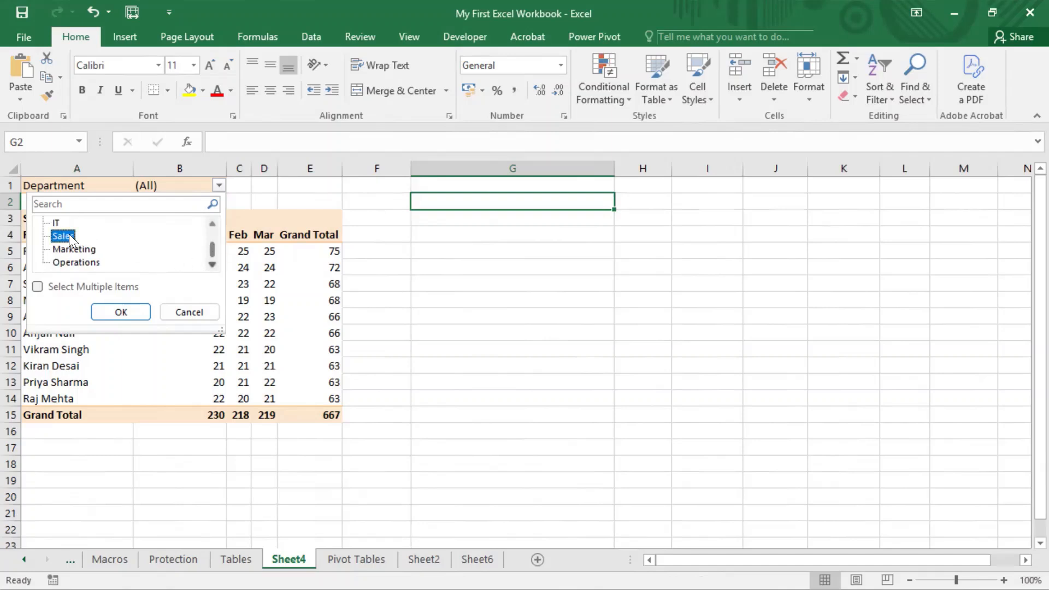
pyautogui.click(121, 312)
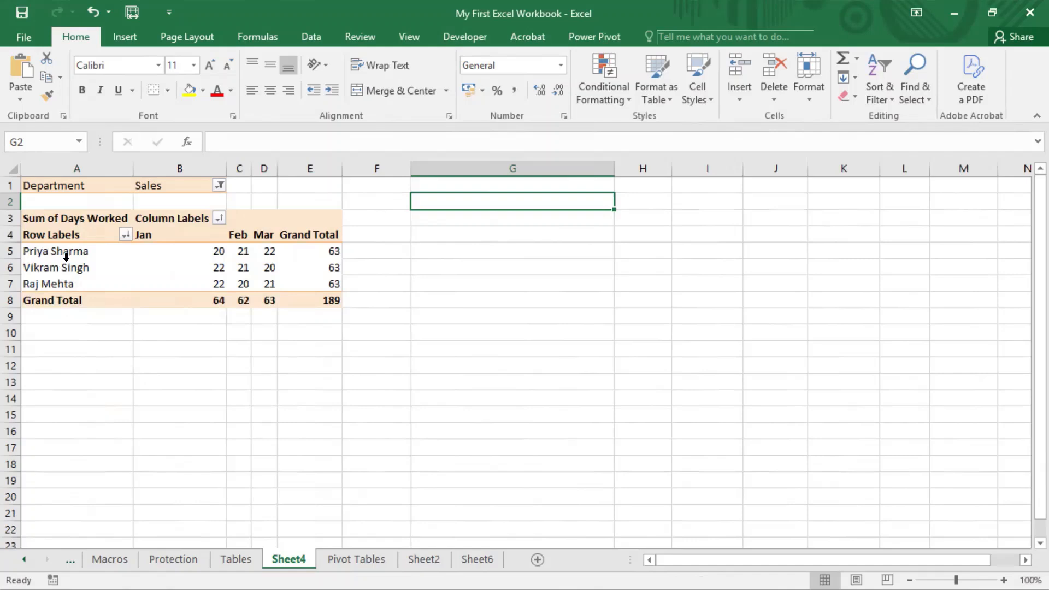
# Review the Sales employees, their monthly days worked and the grand totals in the filtered pivot table.
pyautogui.moveTo(65, 252); pyautogui.dragTo(69, 281)
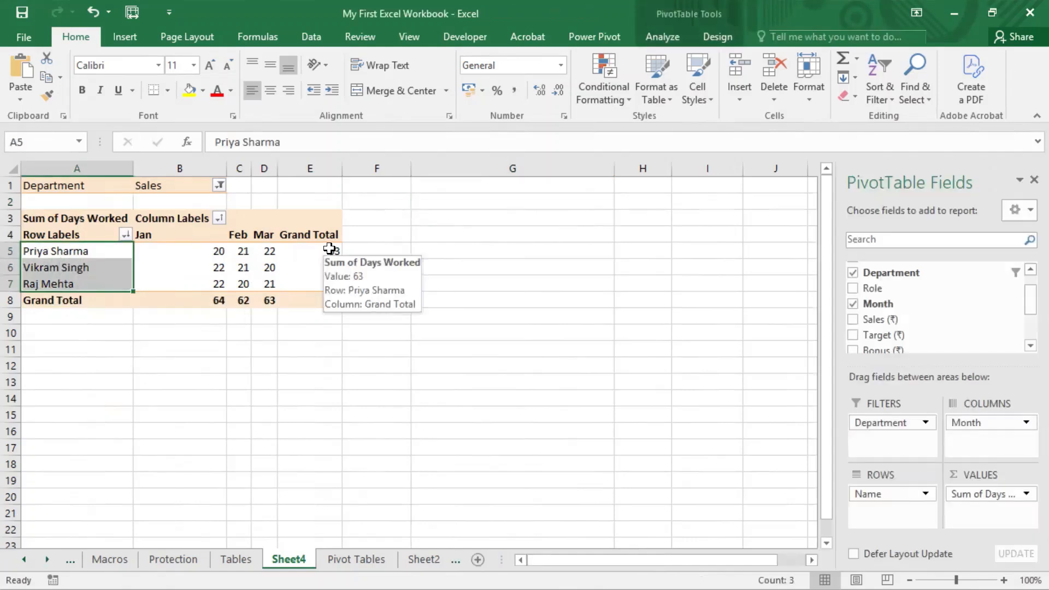
pyautogui.moveTo(218, 251); pyautogui.dragTo(334, 300)
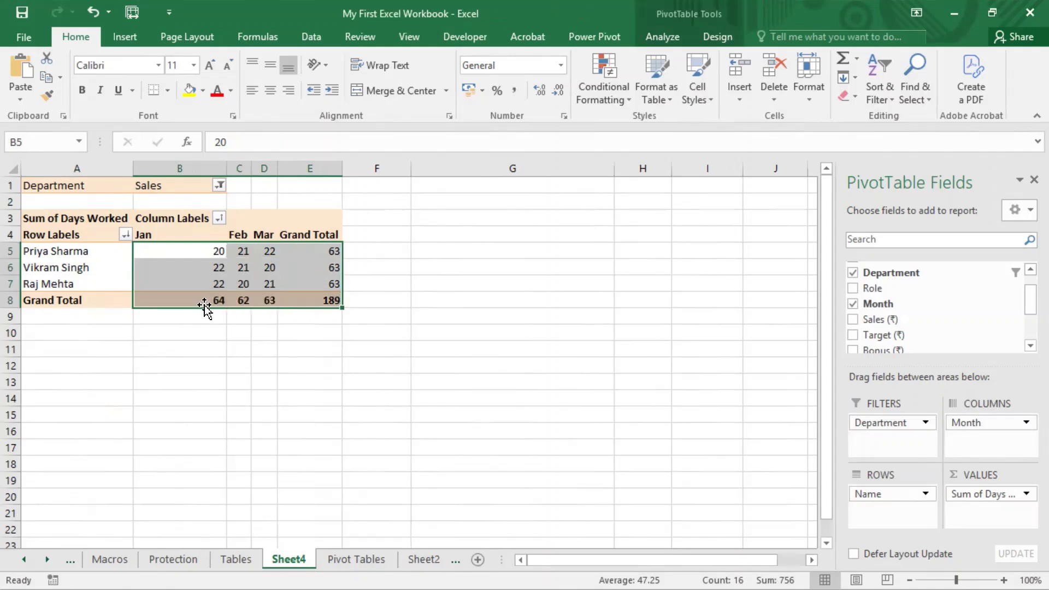
pyautogui.moveTo(201, 251); pyautogui.dragTo(311, 291)
pyautogui.click(332, 283)
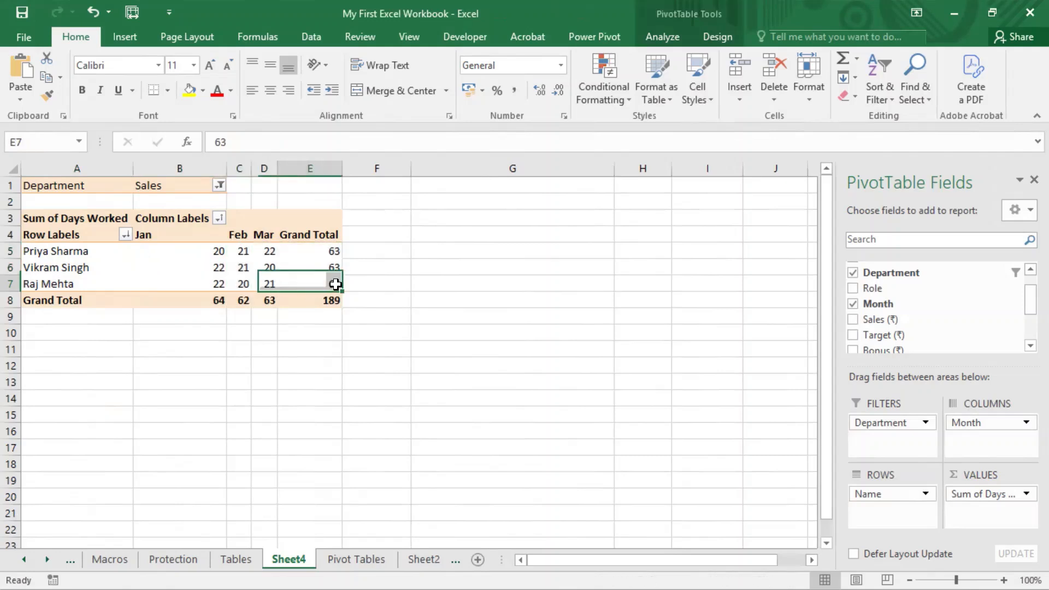
pyautogui.click(335, 301)
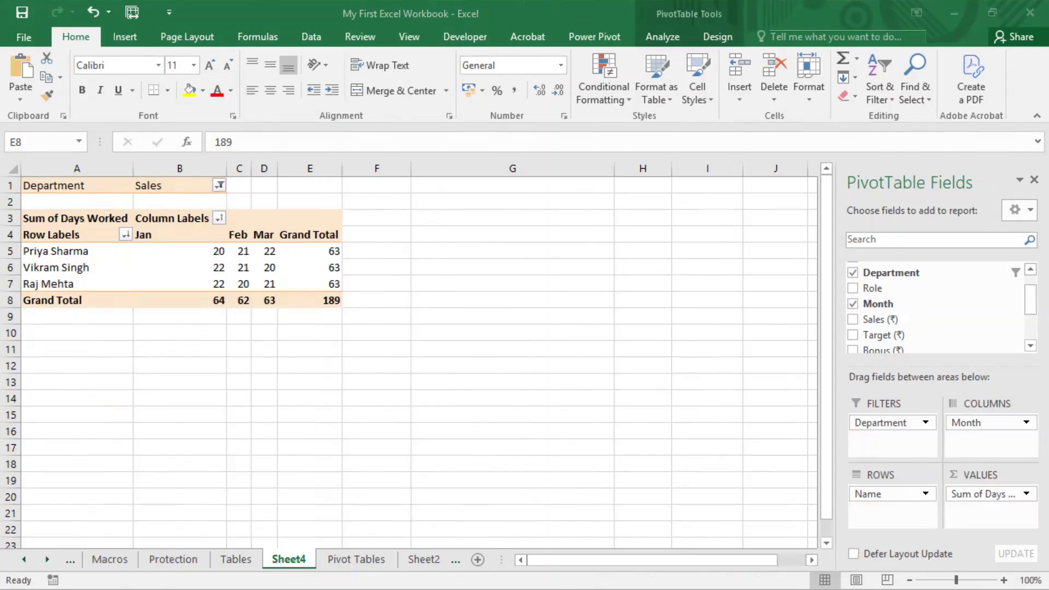
# Enable selecting multiple items in the Department report filter and enlarge its list to show every department.
pyautogui.click(221, 182)
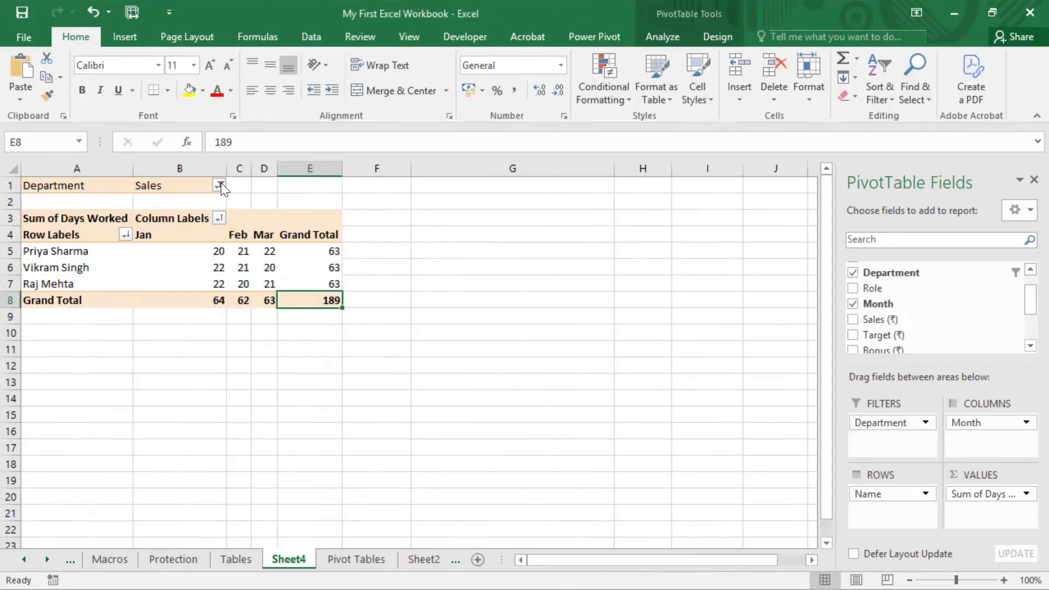
pyautogui.click(221, 183)
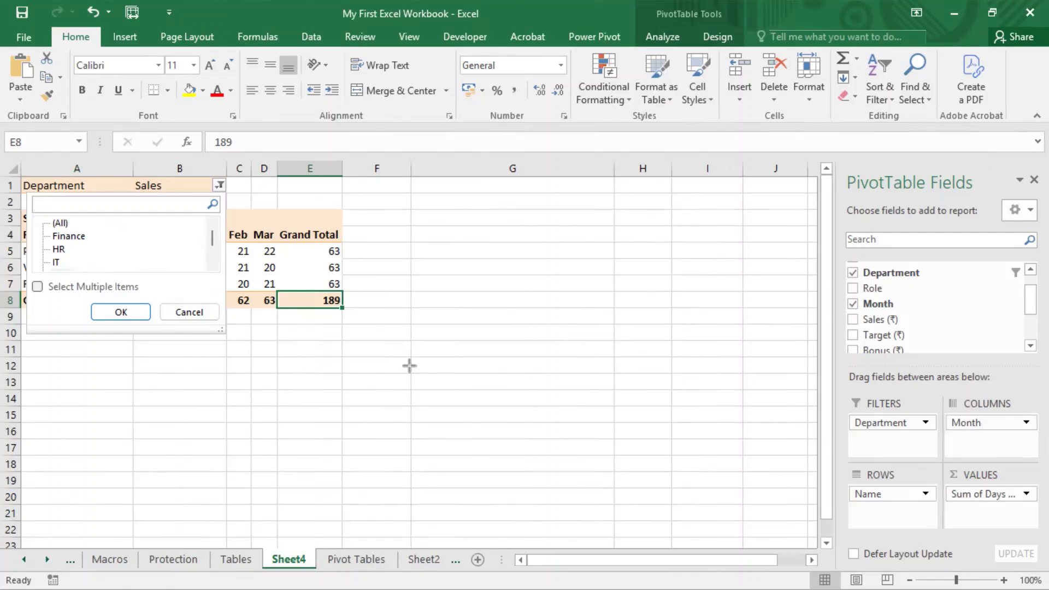
pyautogui.click(220, 185)
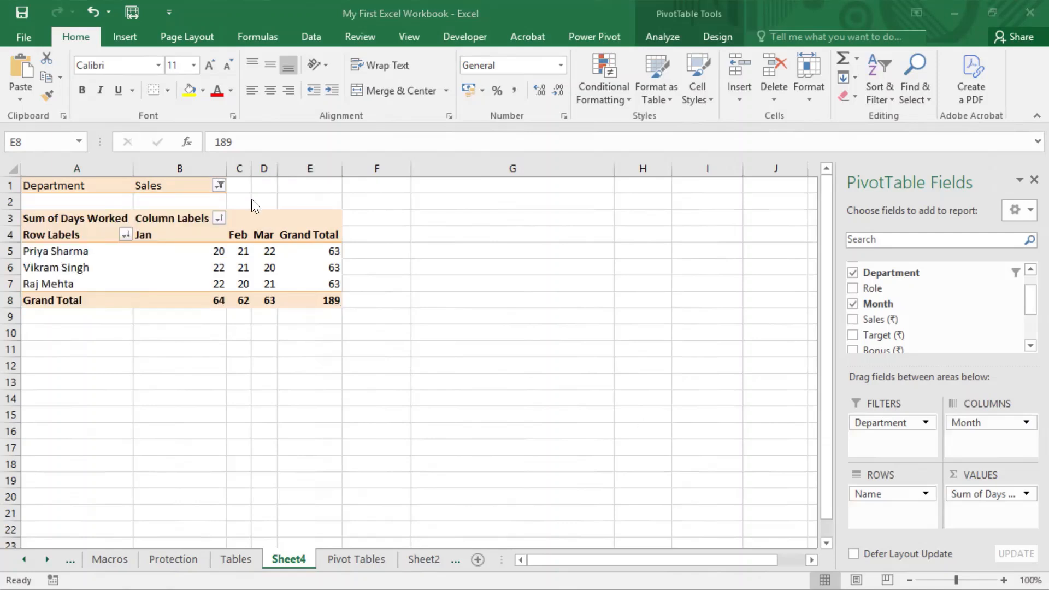
pyautogui.click(221, 186)
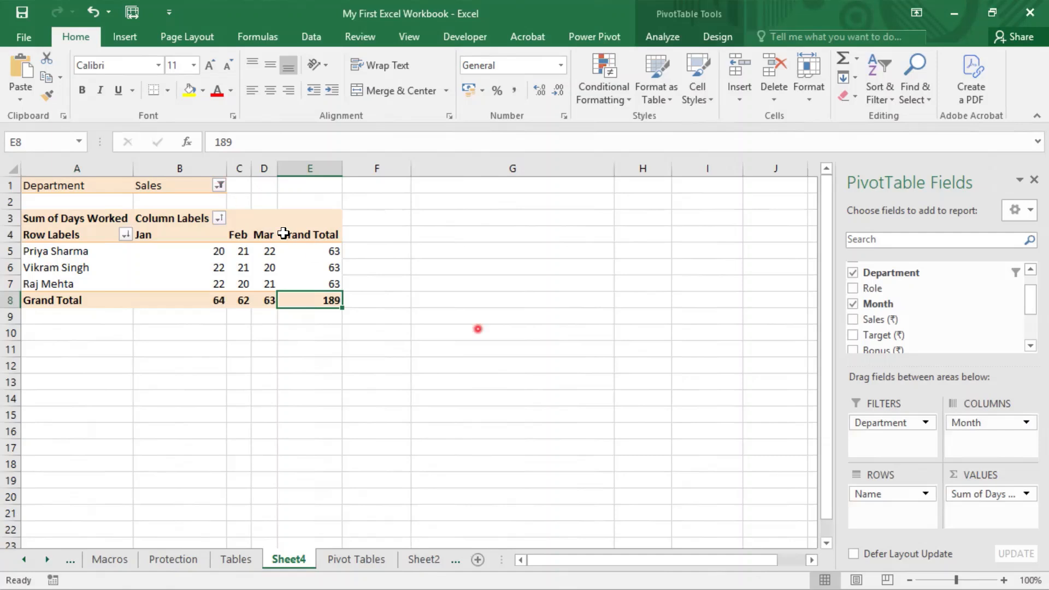
pyautogui.click(218, 186)
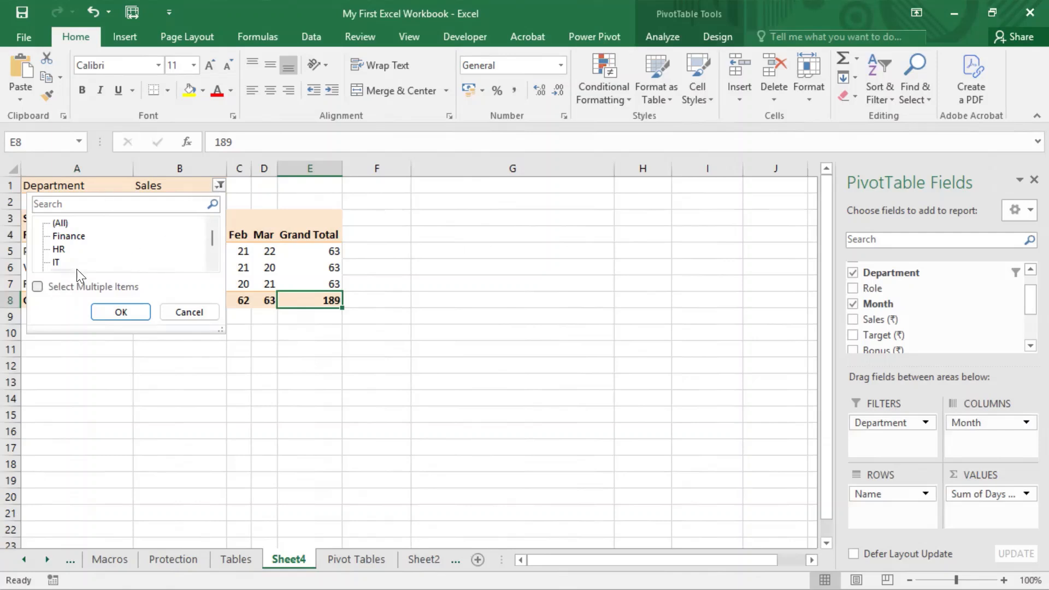
pyautogui.click(38, 286)
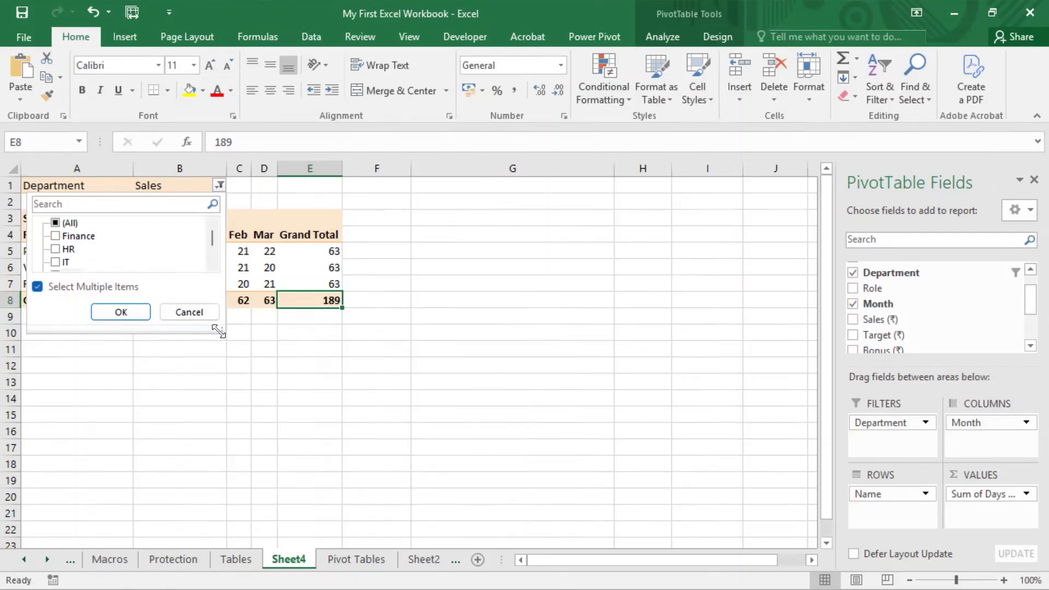
pyautogui.moveTo(219, 331); pyautogui.dragTo(261, 464)
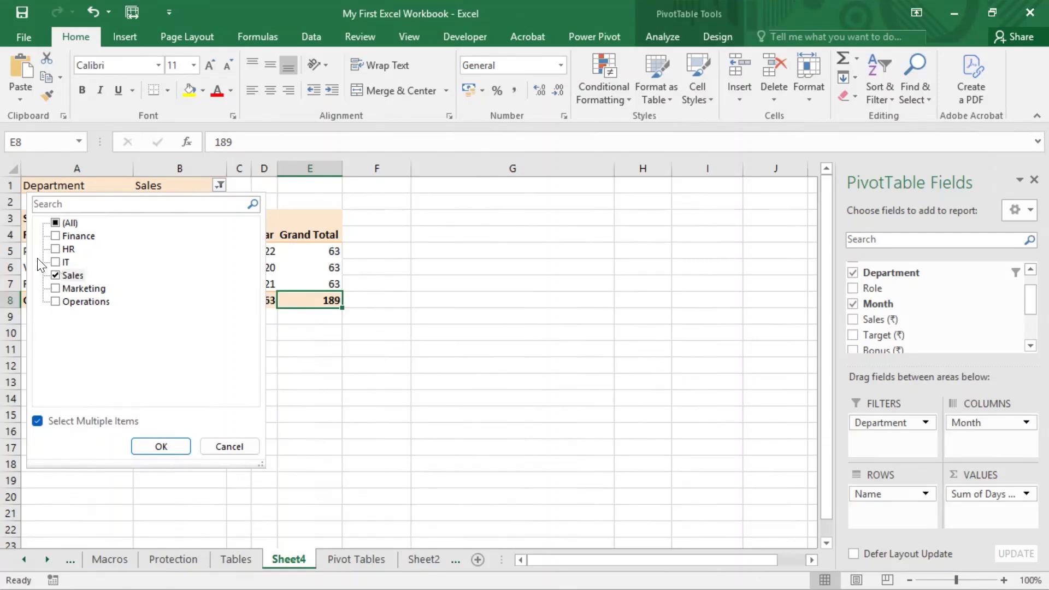
# Filter the pivot table to both the Sales and Marketing departments, leaving the other departments unselected.
pyautogui.click(54, 248)
pyautogui.click(54, 237)
pyautogui.click(56, 262)
pyautogui.click(53, 250)
pyautogui.click(54, 236)
pyautogui.click(55, 262)
pyautogui.click(54, 288)
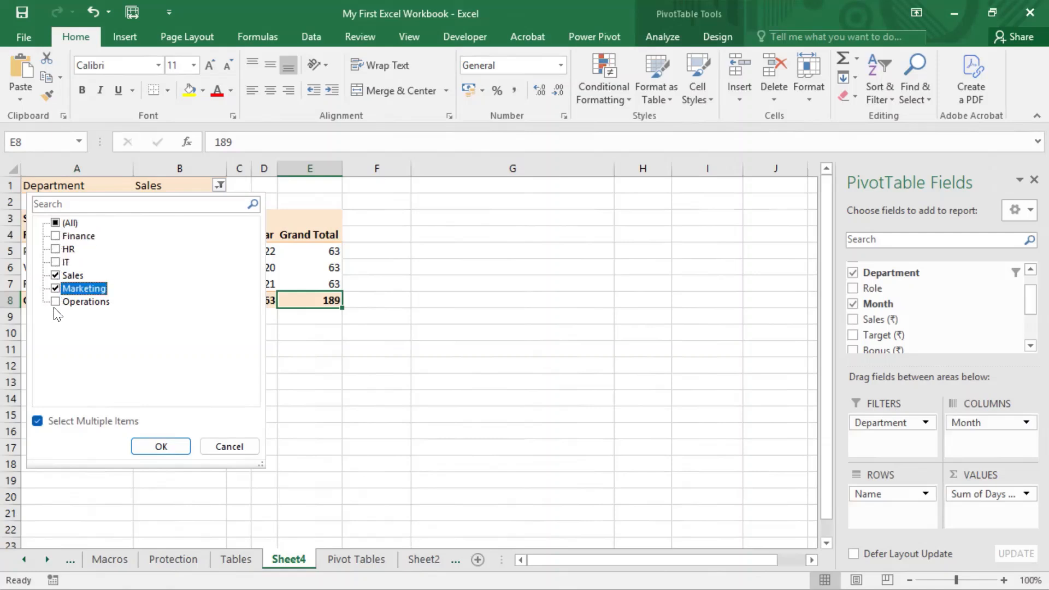
pyautogui.click(56, 302)
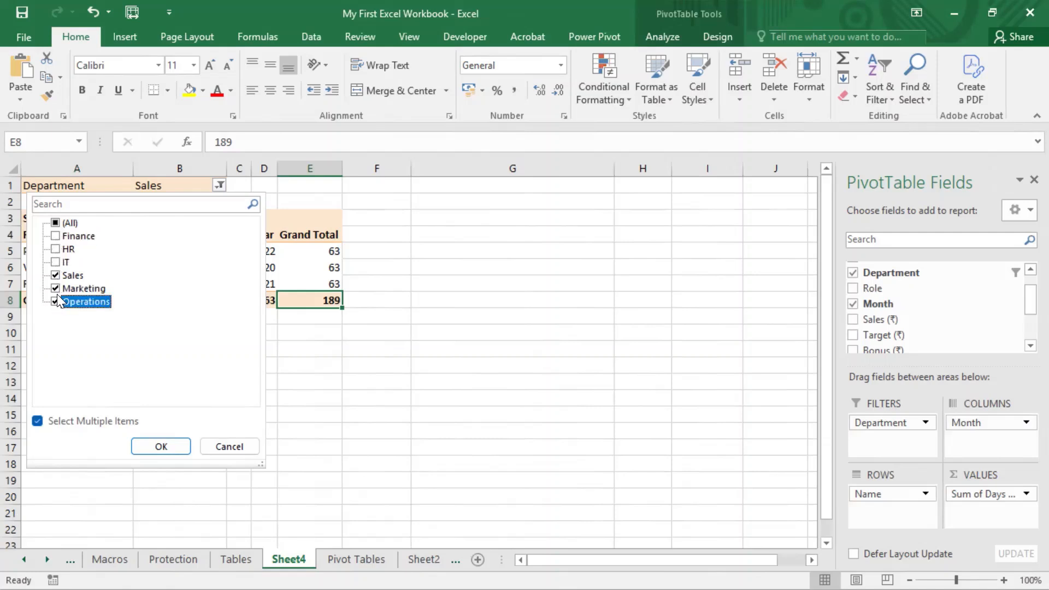
pyautogui.click(55, 302)
pyautogui.click(55, 275)
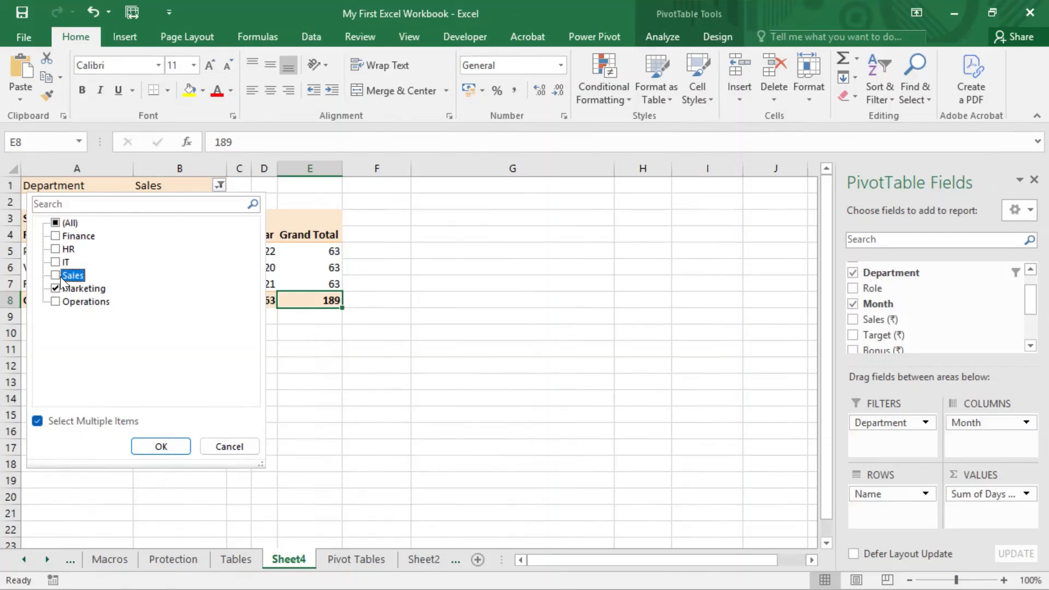
pyautogui.click(56, 276)
pyautogui.click(159, 449)
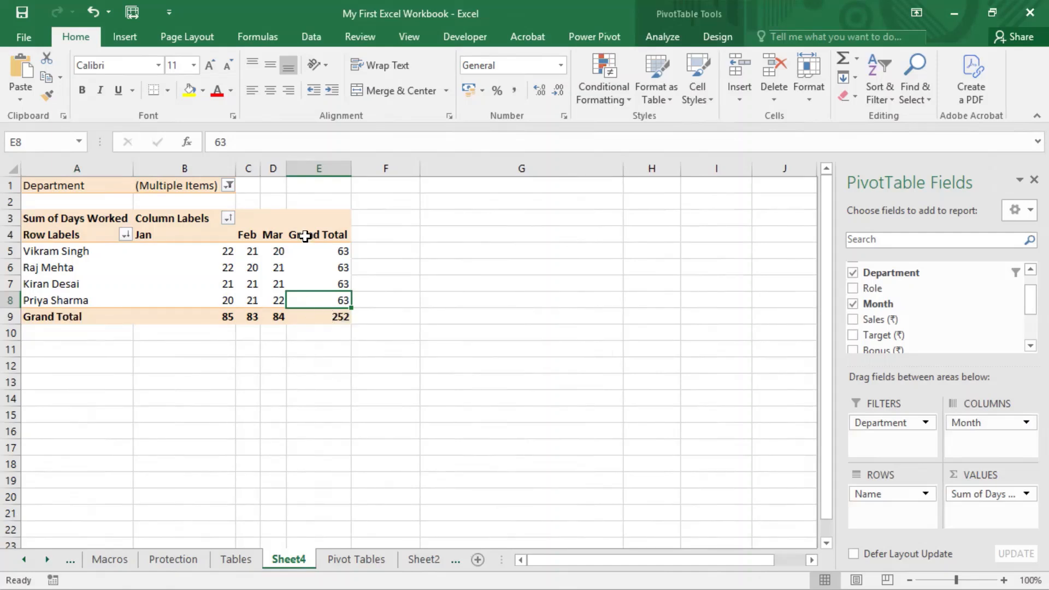
# Review the monthly days worked and grand totals for the selected departments, along with the Department report filter above them.
pyautogui.click(219, 250)
pyautogui.moveTo(237, 271); pyautogui.dragTo(339, 314)
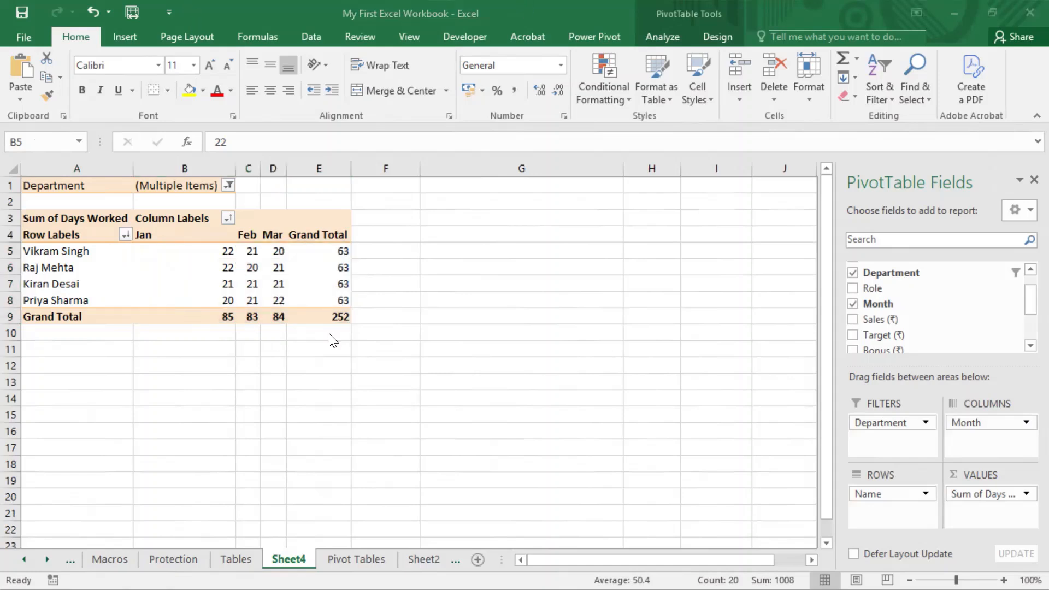
pyautogui.click(356, 323)
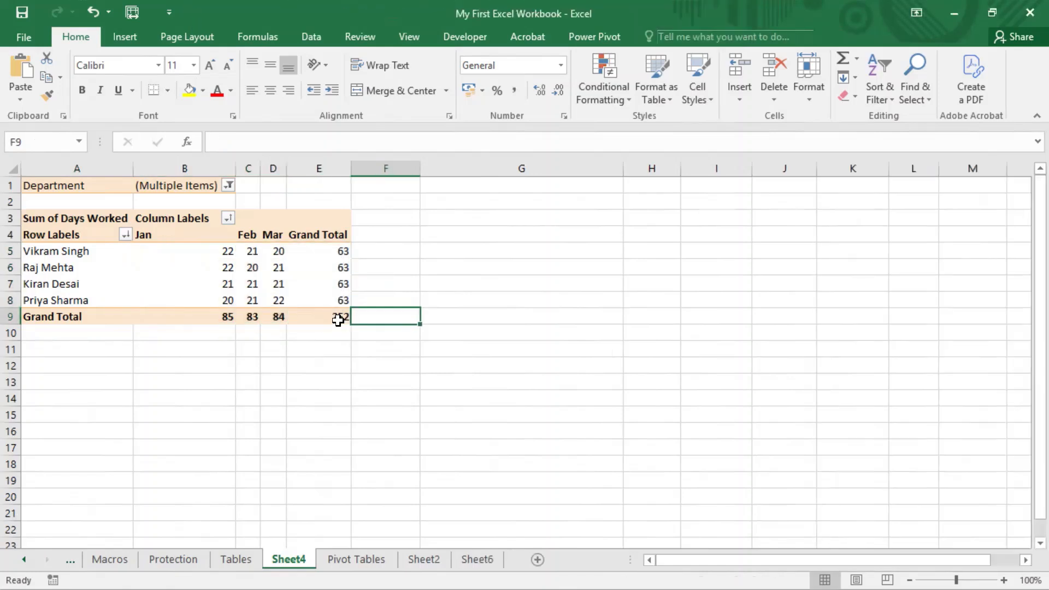
pyautogui.click(338, 320)
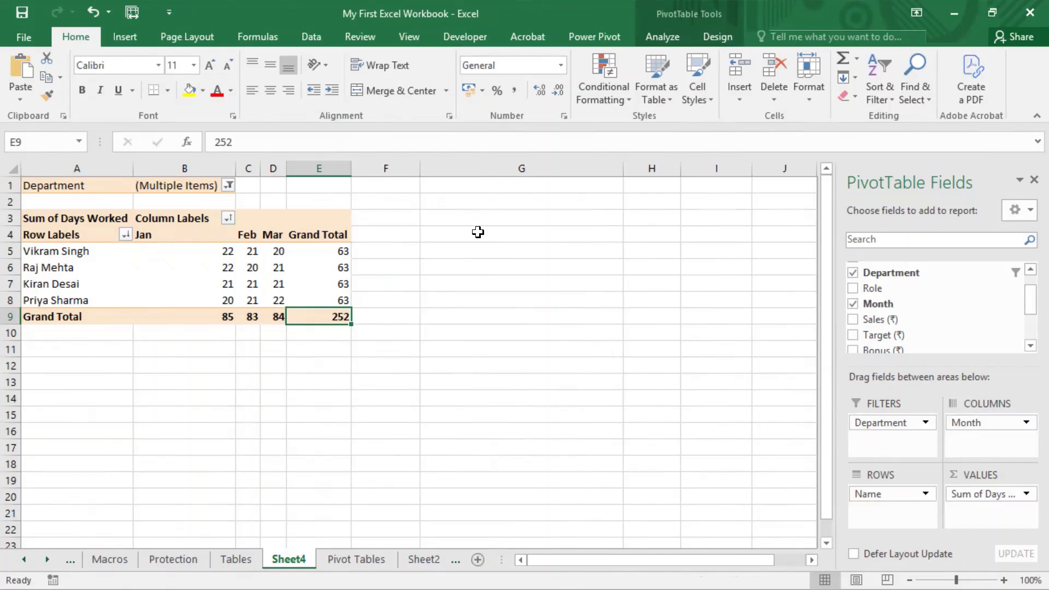
pyautogui.click(481, 203)
pyautogui.click(150, 189)
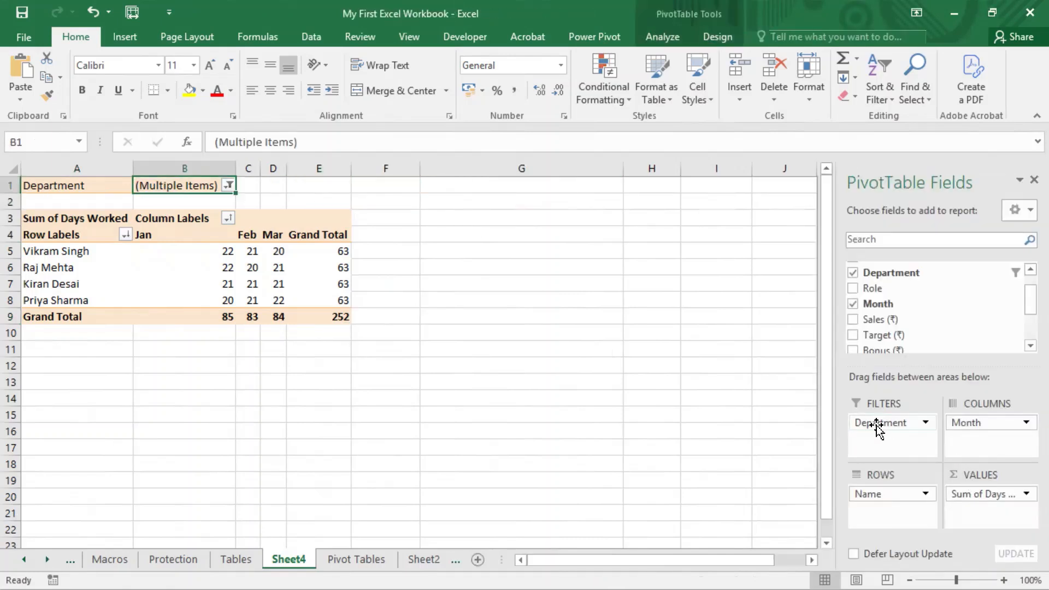
pyautogui.click(49, 185)
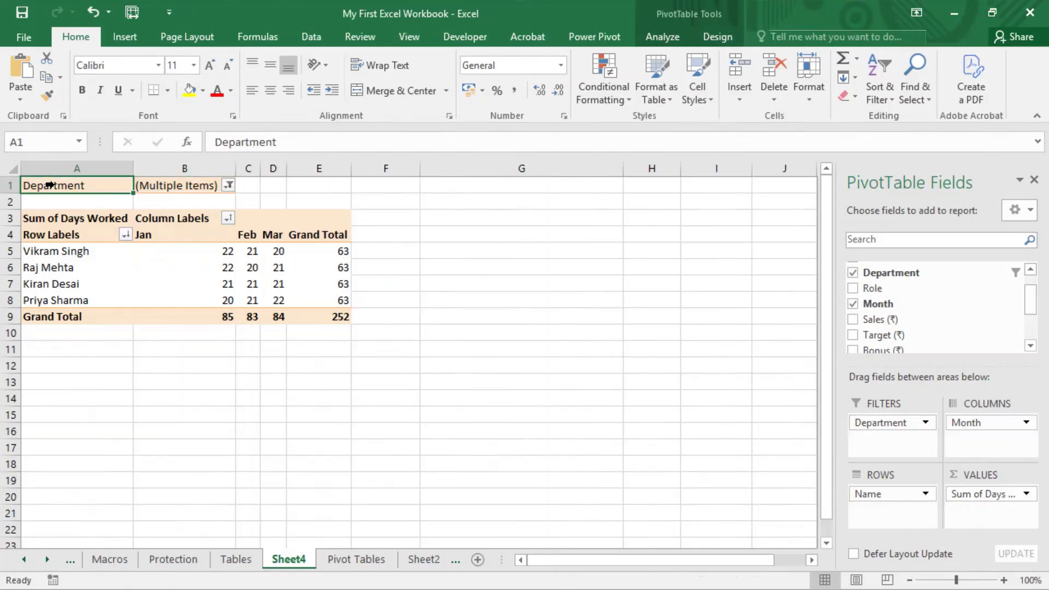
pyautogui.moveTo(104, 186); pyautogui.dragTo(200, 184)
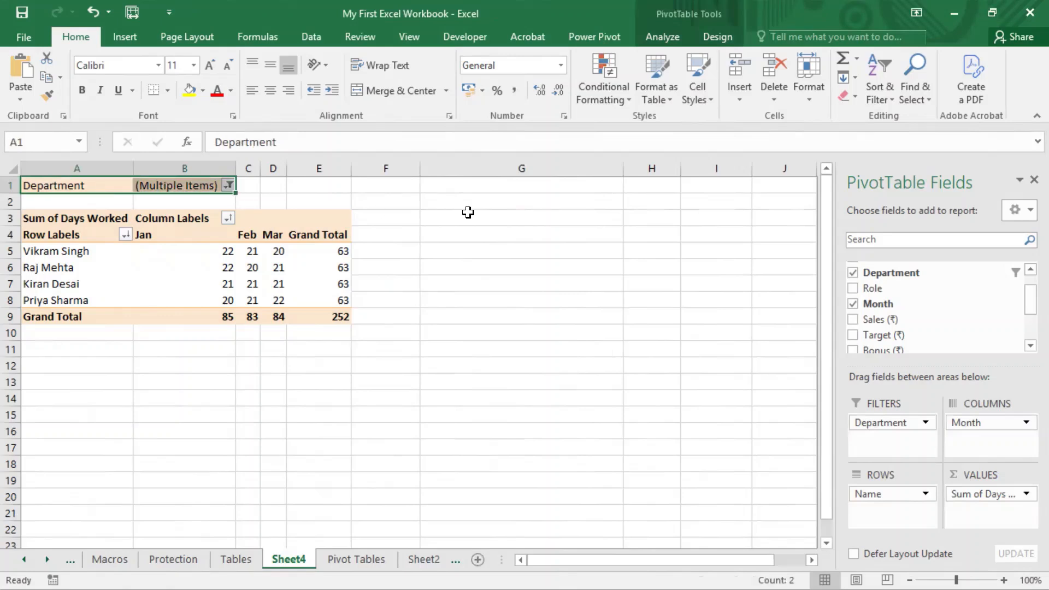
pyautogui.click(523, 1)
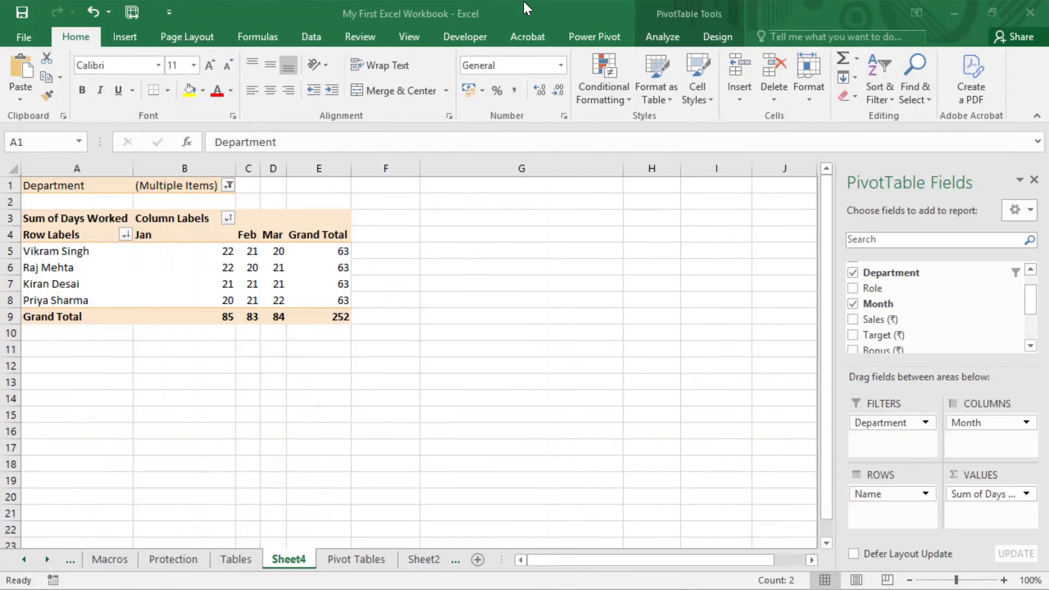
pyautogui.click(531, 196)
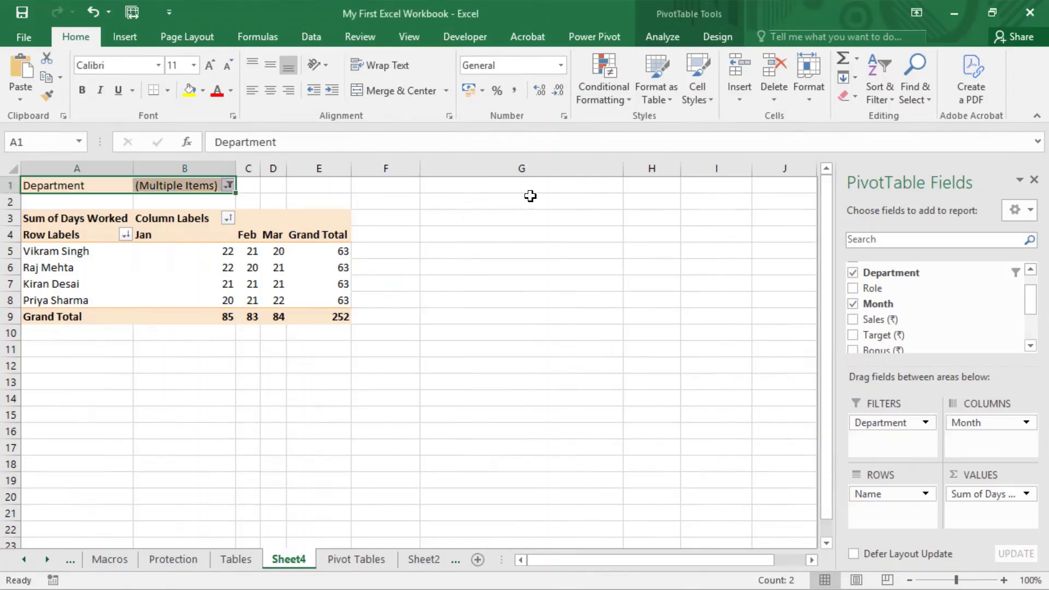
# Undo the Department filtering and report filter setup until the list of filtering methods in column G is restored.
pyautogui.hotkey('ctrl', 'z')
pyautogui.hotkey('ctrl', 'z')
pyautogui.hotkey('ctrl', 'z')
pyautogui.hotkey('ctrl', 'z')
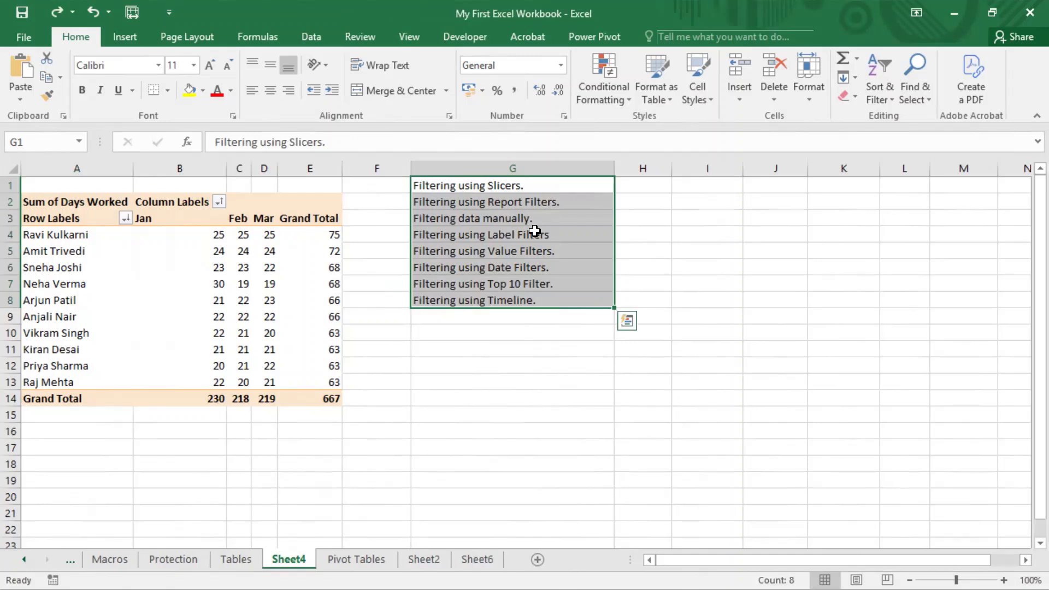
pyautogui.click(539, 217)
pyautogui.click(539, 202)
# Add the Department field to the pivot table as a report filter and select its label and value cells.
pyautogui.click(197, 253)
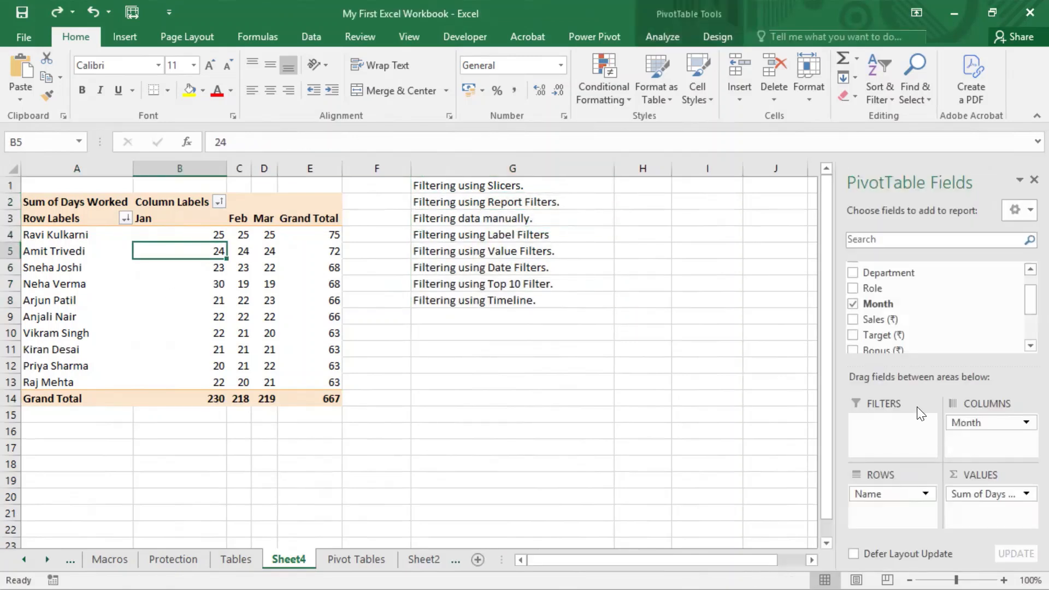
pyautogui.moveTo(893, 272); pyautogui.dragTo(882, 435)
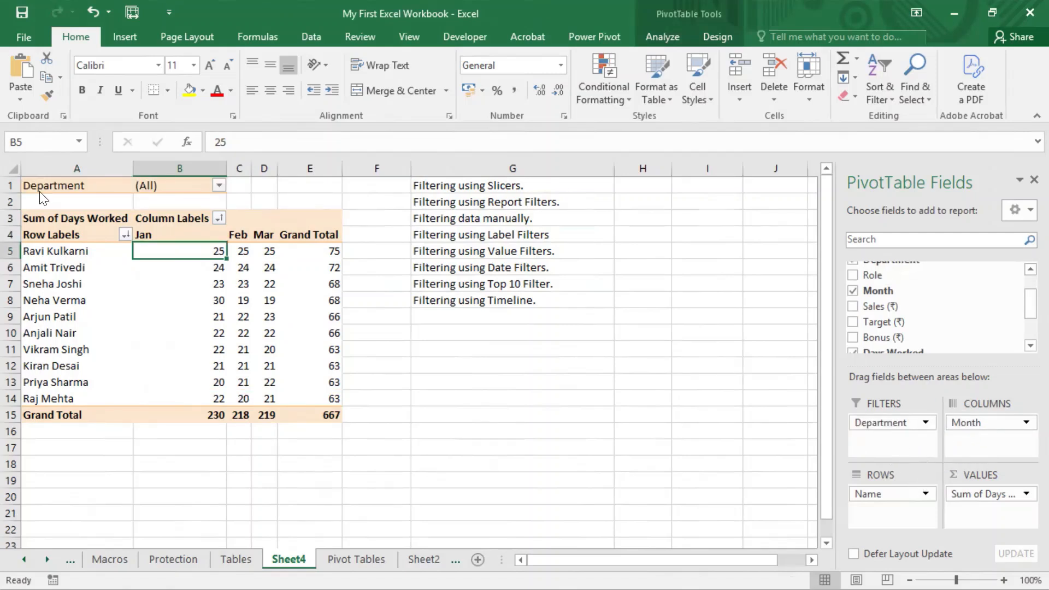
pyautogui.moveTo(57, 185); pyautogui.dragTo(188, 186)
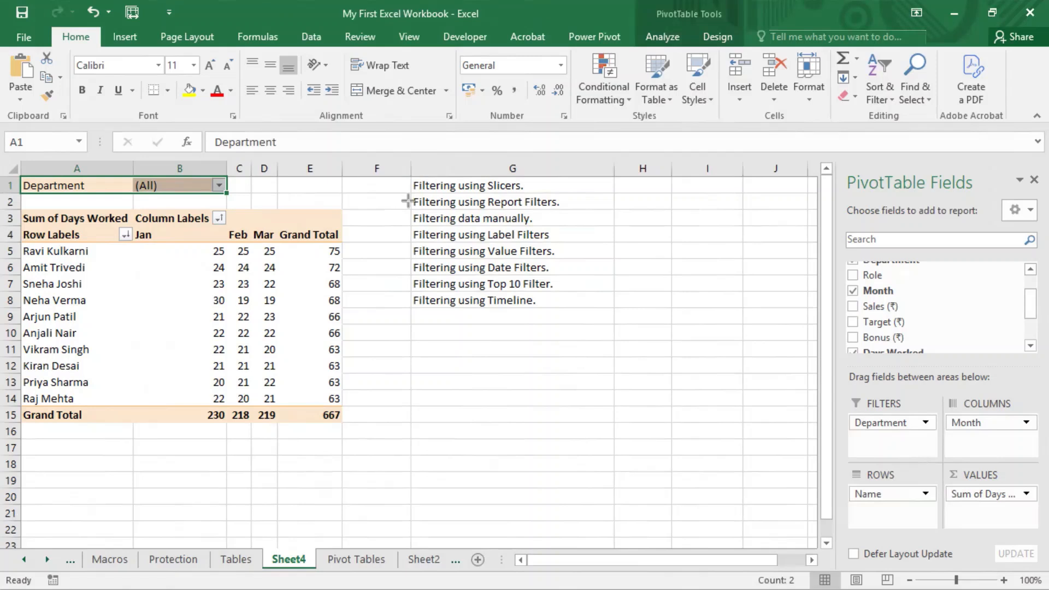
# Draw annotation arrows from the Report Filters entry to the Department filter and from "Filtering data manually." to the Column Labels and Row Labels filters.
pyautogui.hotkey('ctrl', '2')
pyautogui.moveTo(410, 201); pyautogui.dragTo(232, 187)
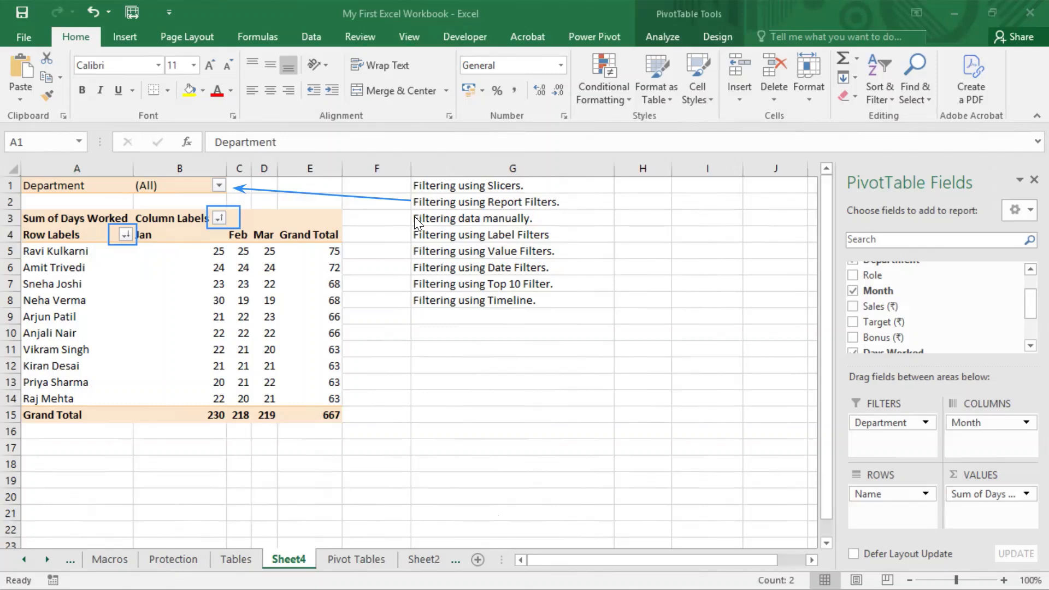
pyautogui.moveTo(414, 217); pyautogui.dragTo(244, 216)
pyautogui.moveTo(411, 220)
pyautogui.mouseDown()
pyautogui.moveTo(214, 219)
pyautogui.moveTo(131, 232)
pyautogui.mouseUp()
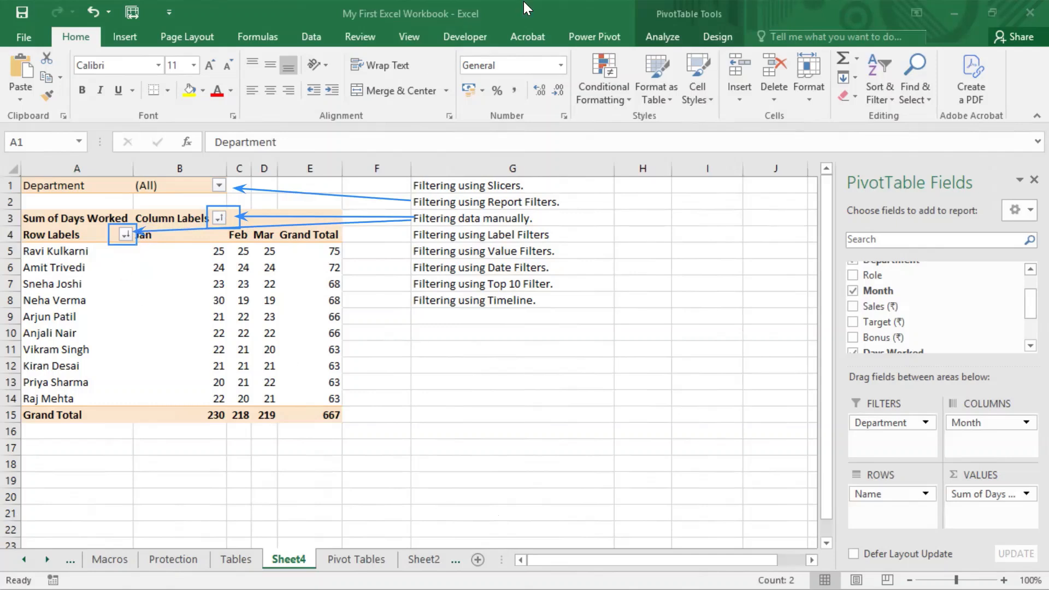
pyautogui.click(126, 234)
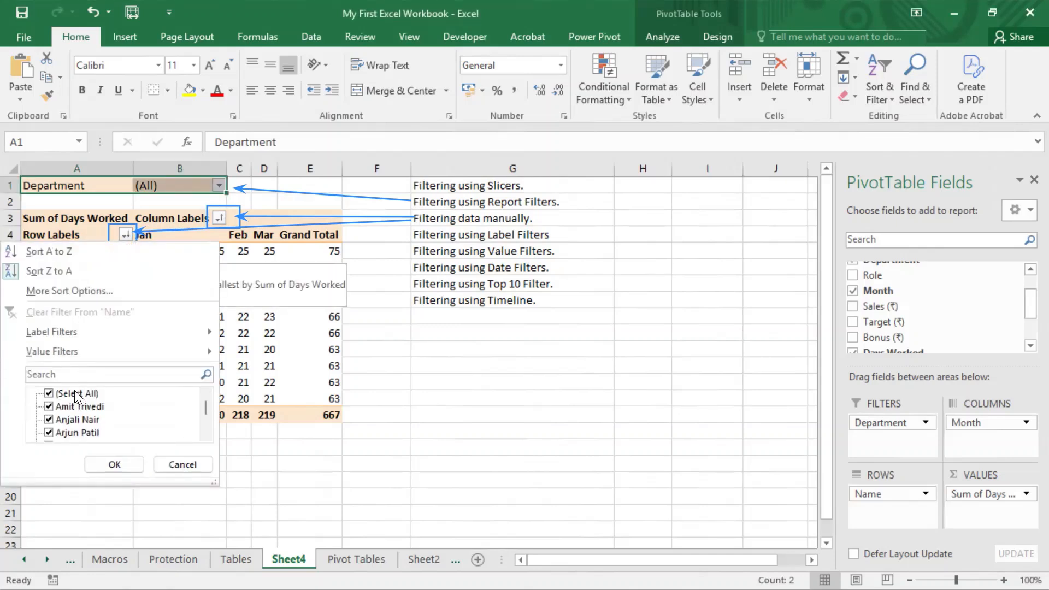
pyautogui.click(49, 392)
pyautogui.moveTo(203, 407); pyautogui.dragTo(202, 415)
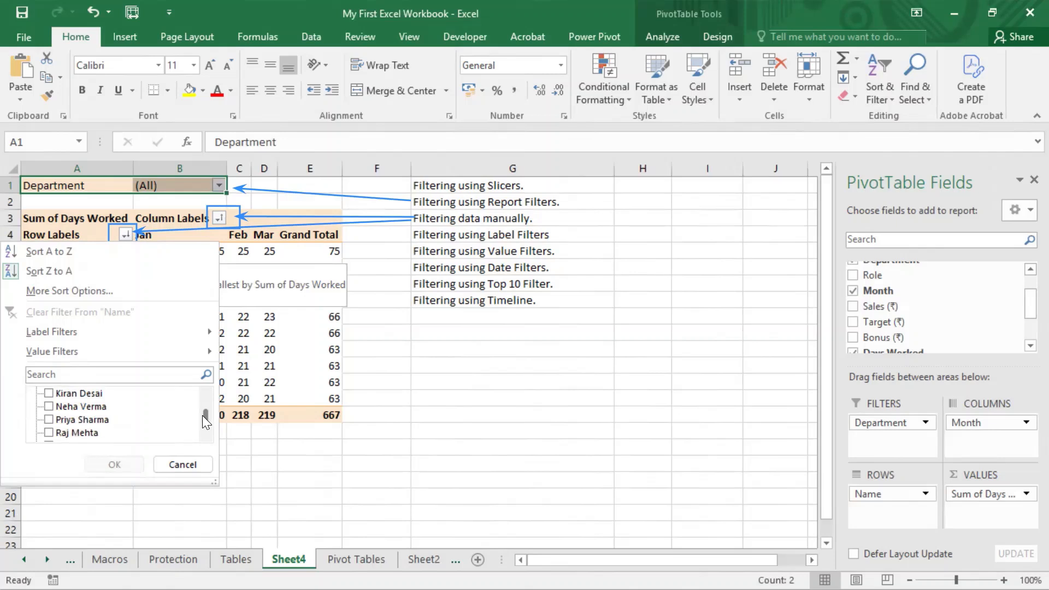
pyautogui.click(48, 420)
pyautogui.click(49, 433)
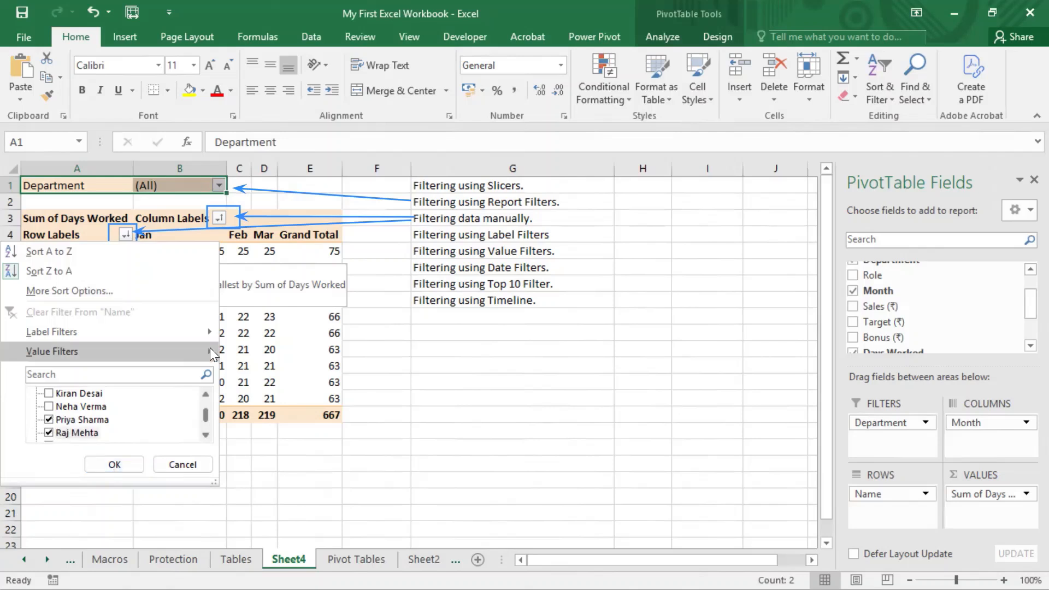
pyautogui.click(337, 320)
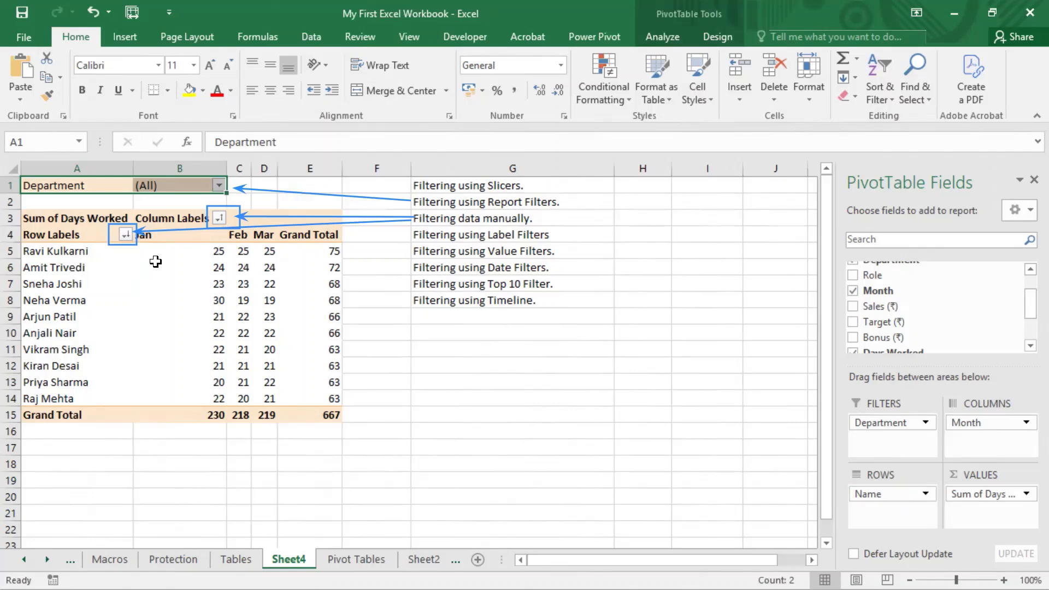
# Manually filter the Row Labels to only the second and third employees in the alphabetical name list.
pyautogui.click(123, 235)
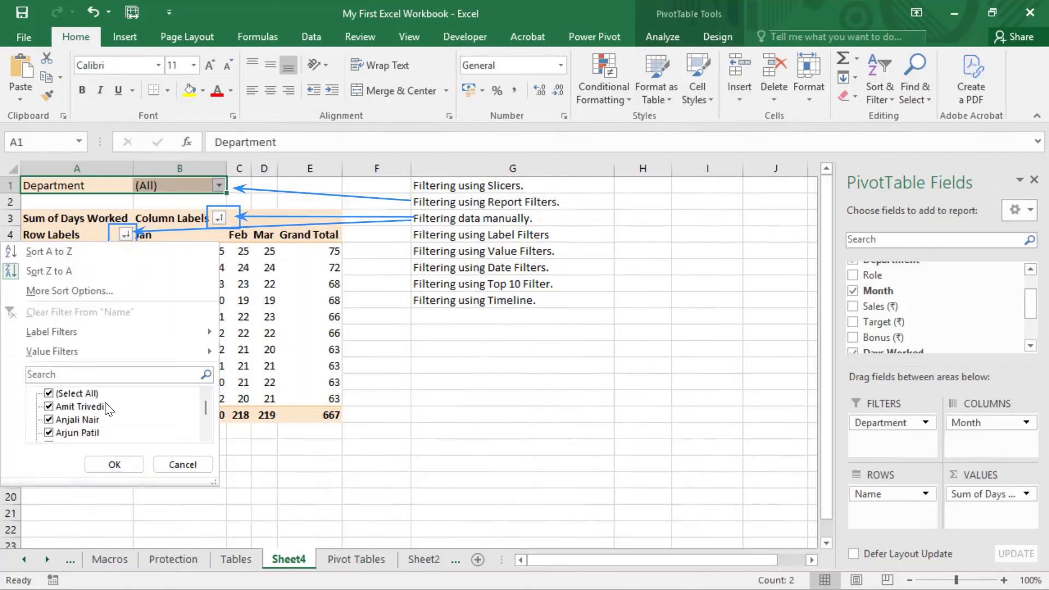
pyautogui.click(49, 393)
pyautogui.click(48, 419)
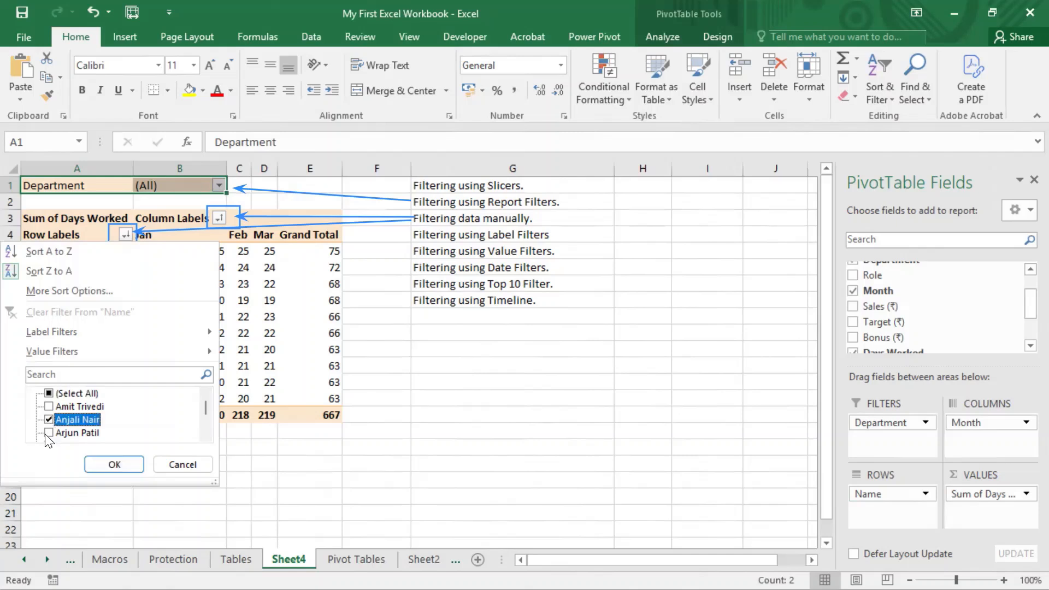
pyautogui.click(48, 433)
pyautogui.click(127, 465)
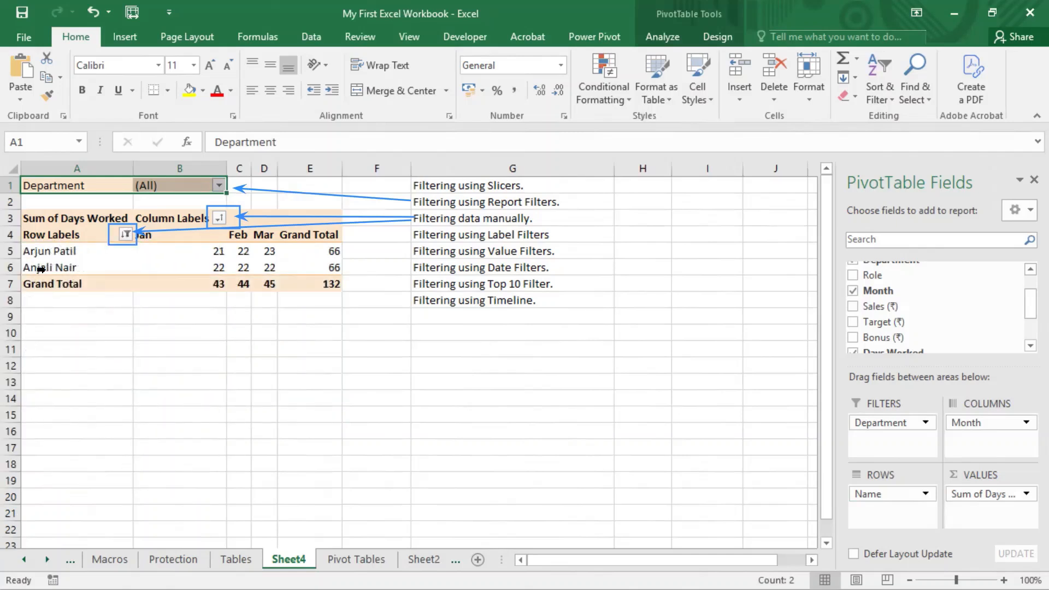
# Reset the Row Labels filter by selecting all employee names again.
pyautogui.click(126, 234)
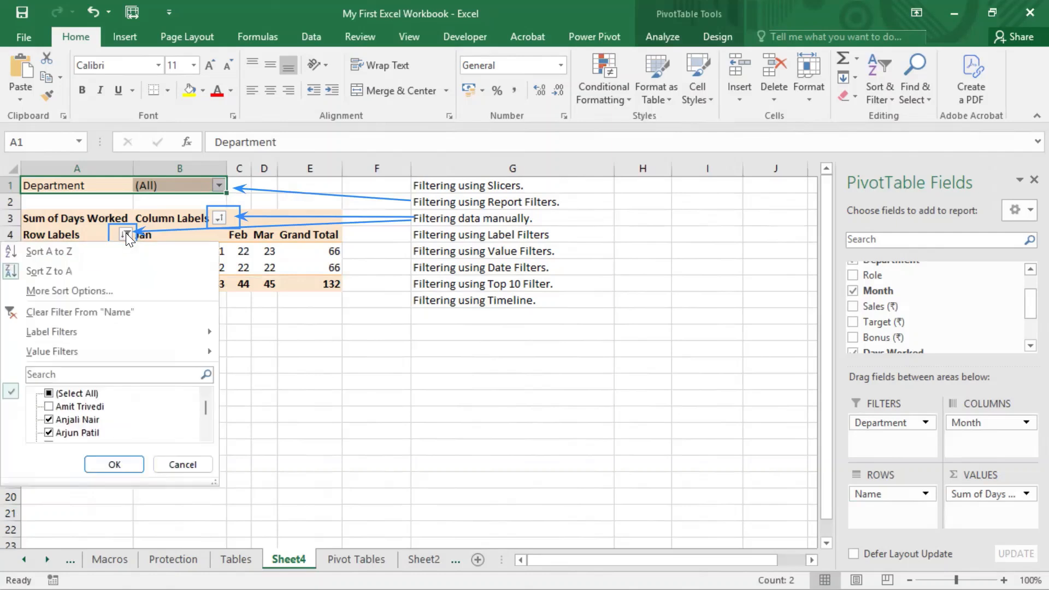
pyautogui.click(48, 394)
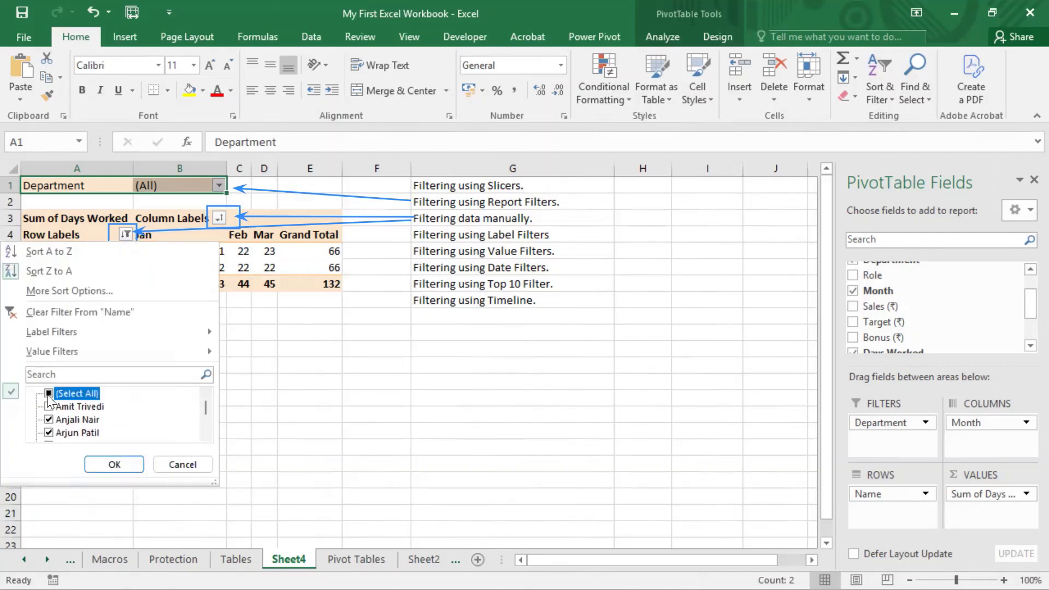
pyautogui.click(126, 465)
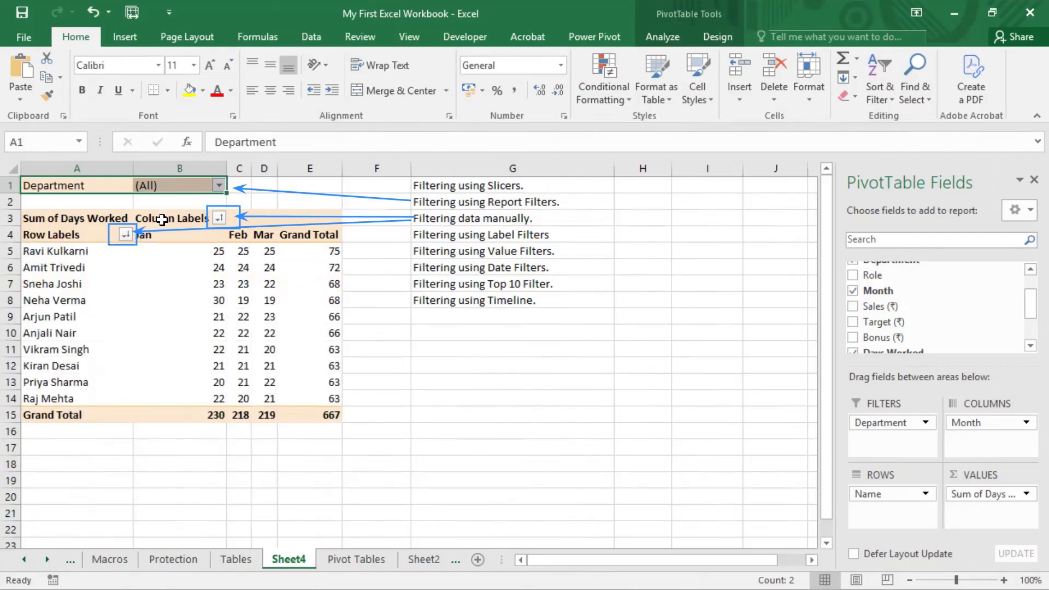
# Manually filter the Column Labels to show only the Feb and Mar months.
pyautogui.click(219, 217)
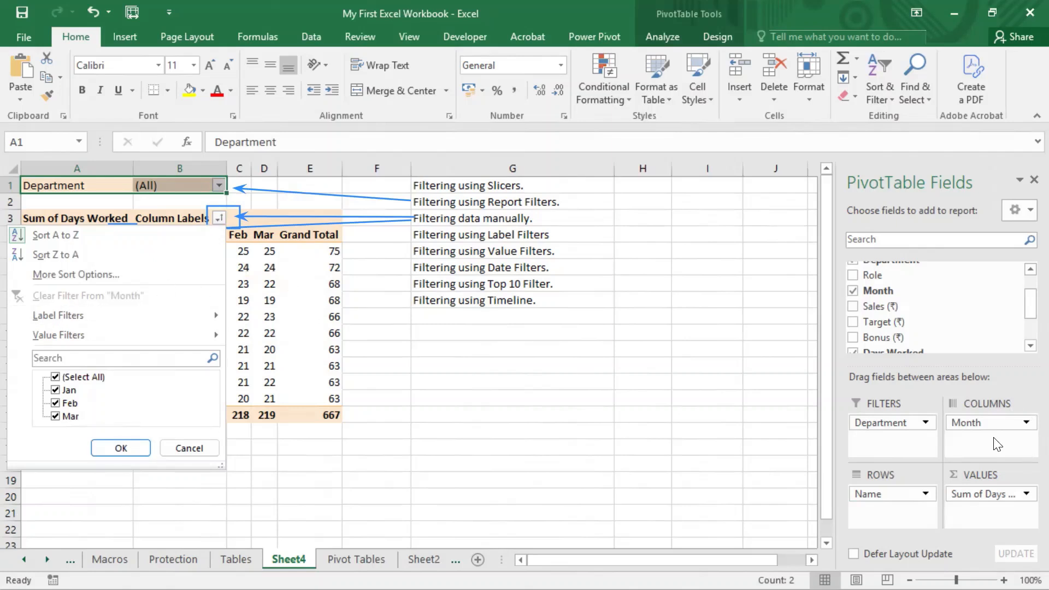
pyautogui.click(219, 218)
pyautogui.click(219, 218)
pyautogui.click(55, 377)
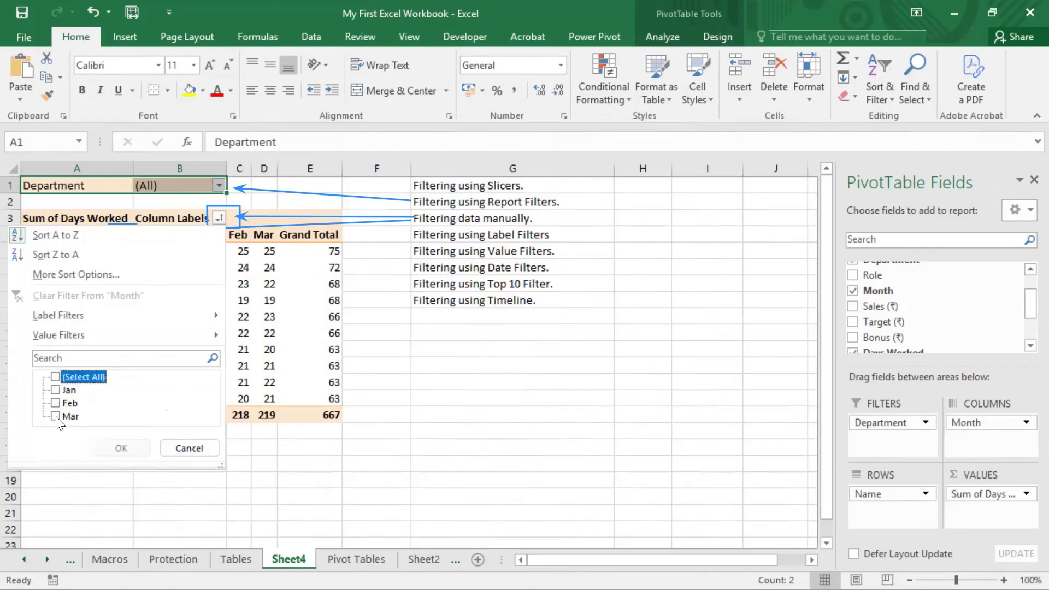
pyautogui.click(55, 403)
pyautogui.click(55, 416)
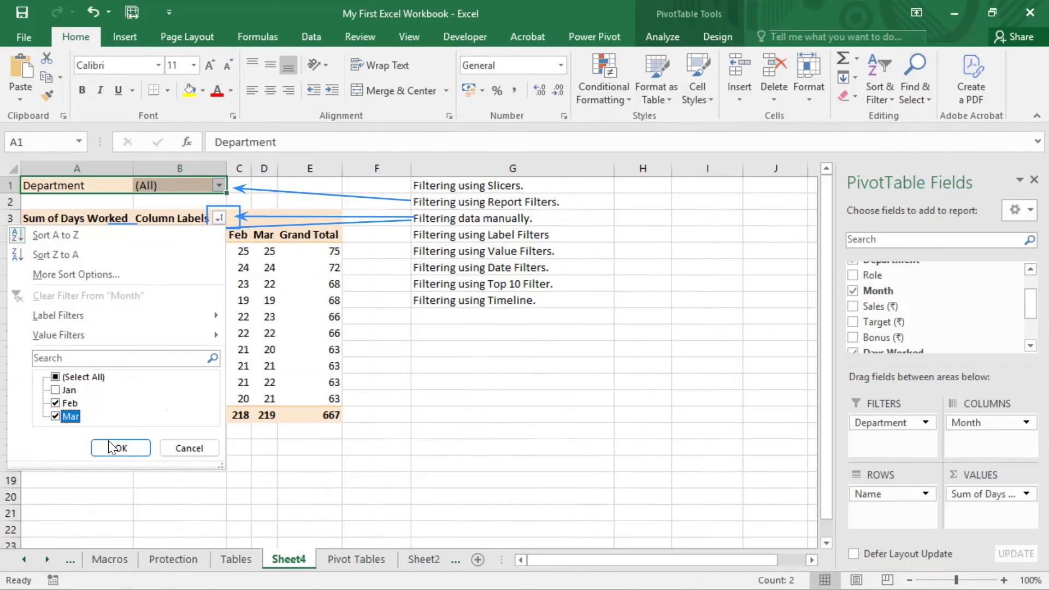
pyautogui.click(120, 448)
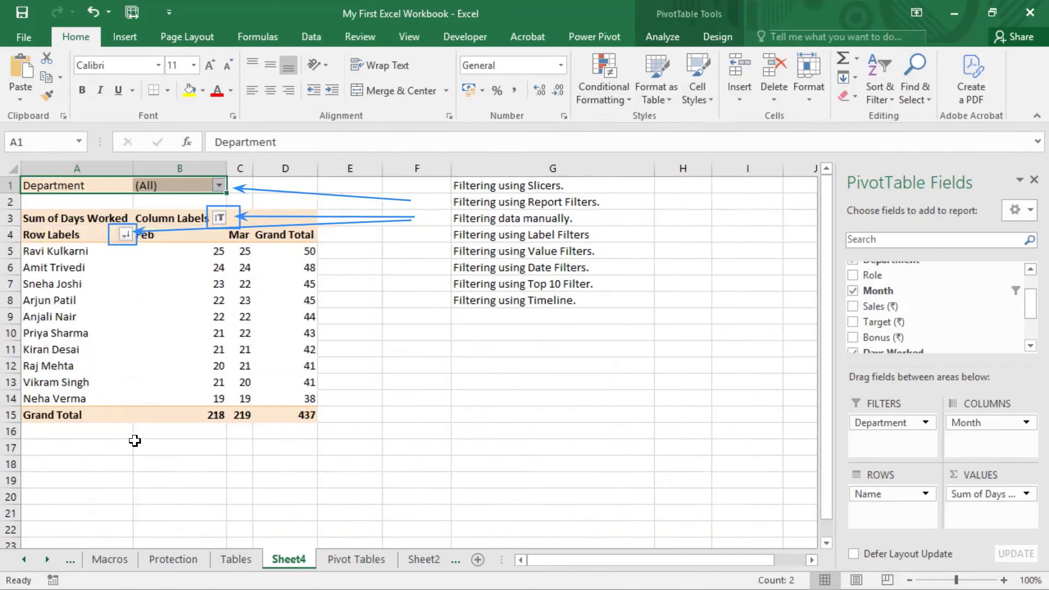
# Reset the Column Labels filter by selecting all months again.
pyautogui.click(219, 218)
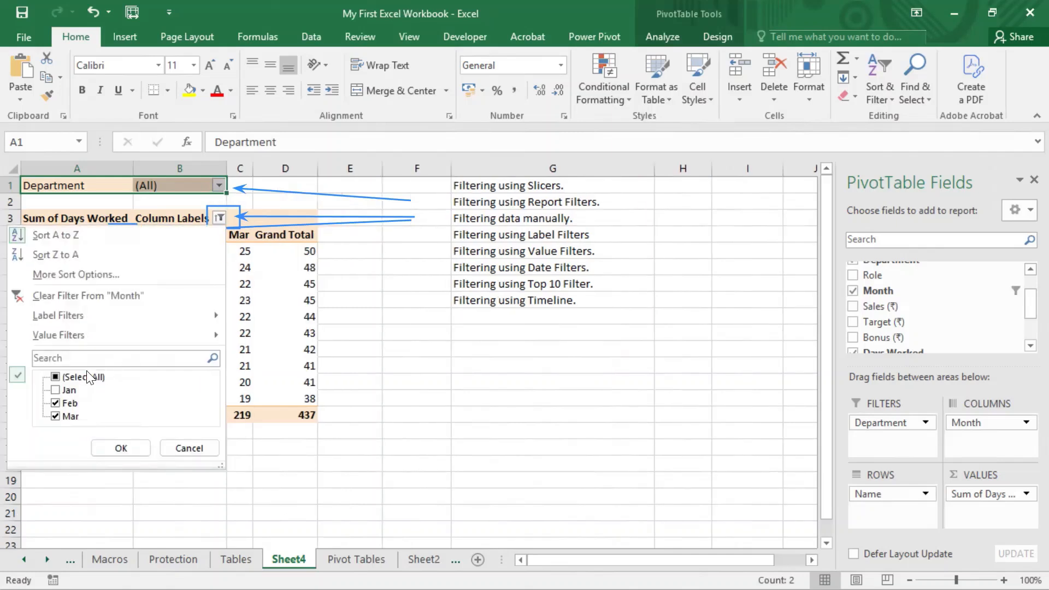
pyautogui.click(55, 376)
pyautogui.click(119, 448)
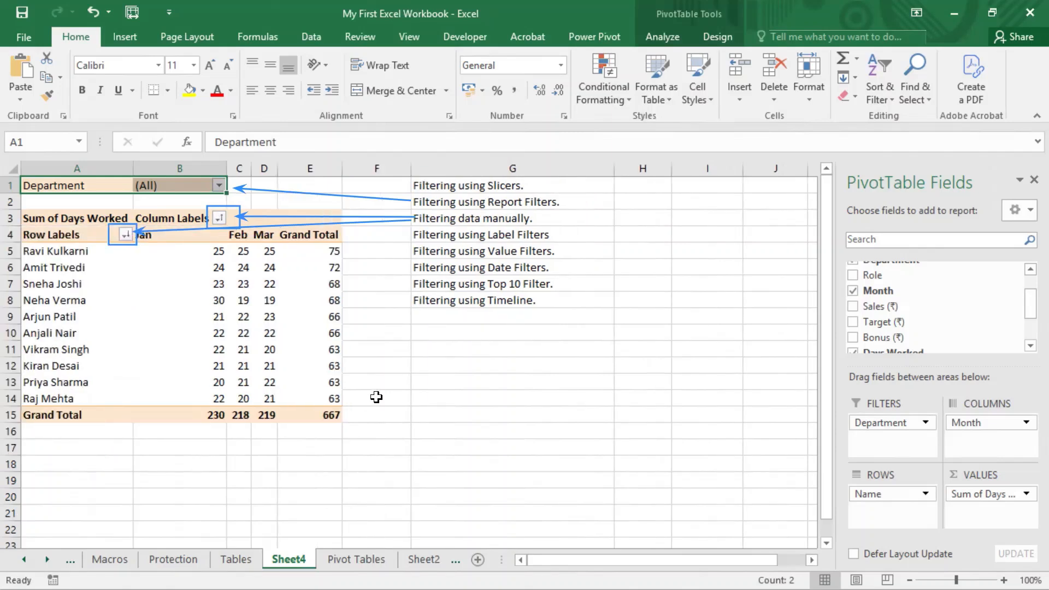
# Review the employee names listed in the Row Labels filter and close it without changes.
pyautogui.click(524, 2)
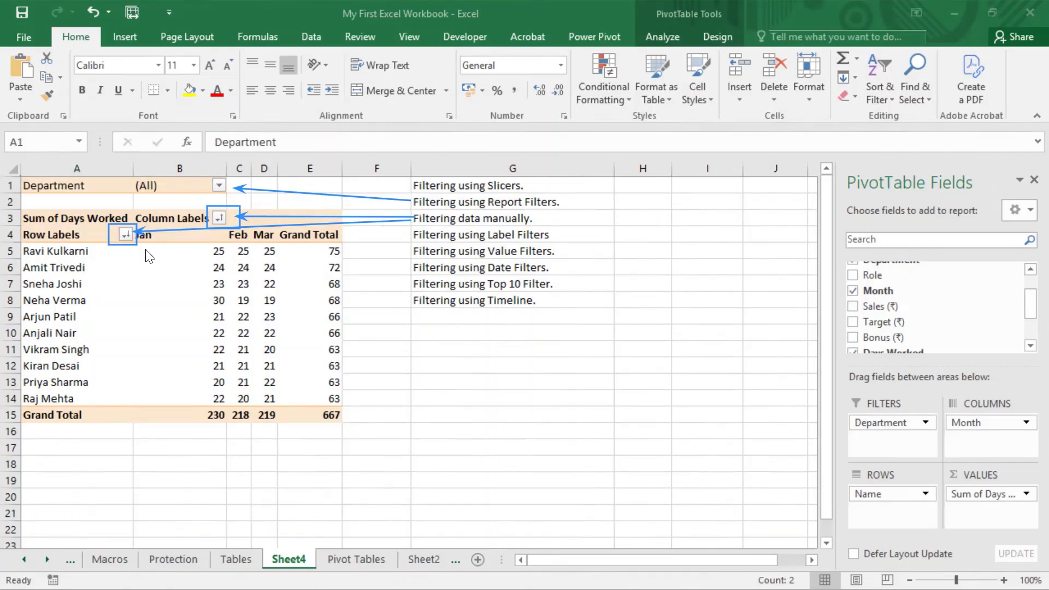
pyautogui.click(125, 234)
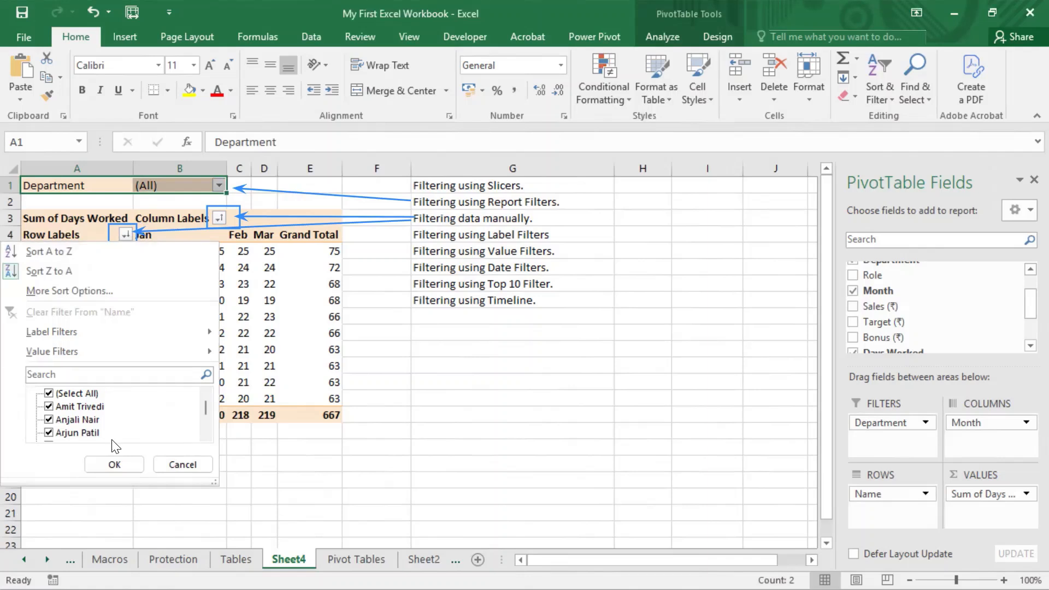
pyautogui.moveTo(207, 407); pyautogui.dragTo(208, 427)
pyautogui.click(523, 1)
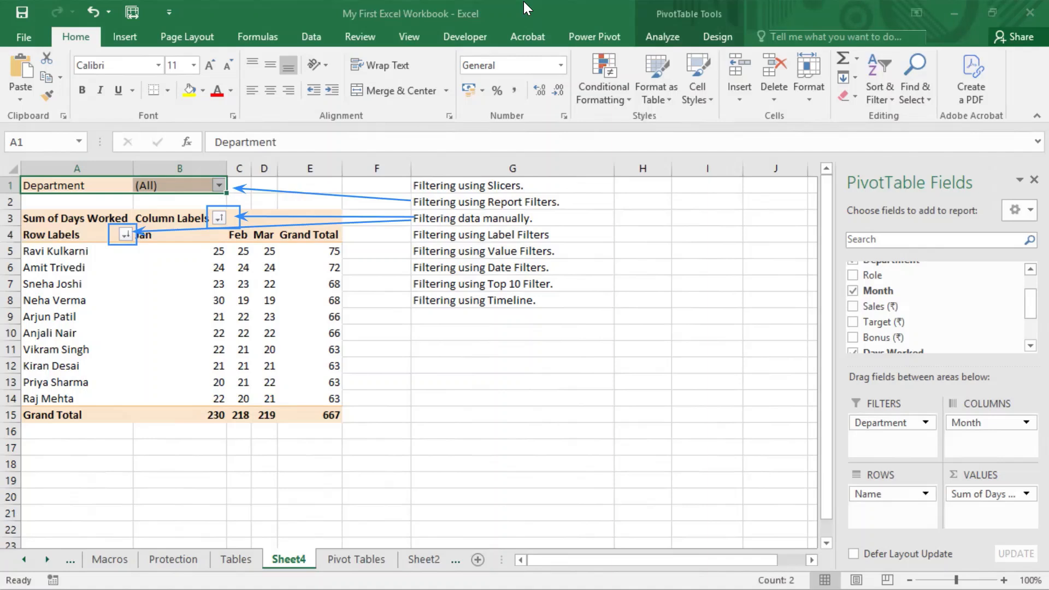
# Add the Role field to the pivot table rows above Name and select the Accountant row label.
pyautogui.click(110, 303)
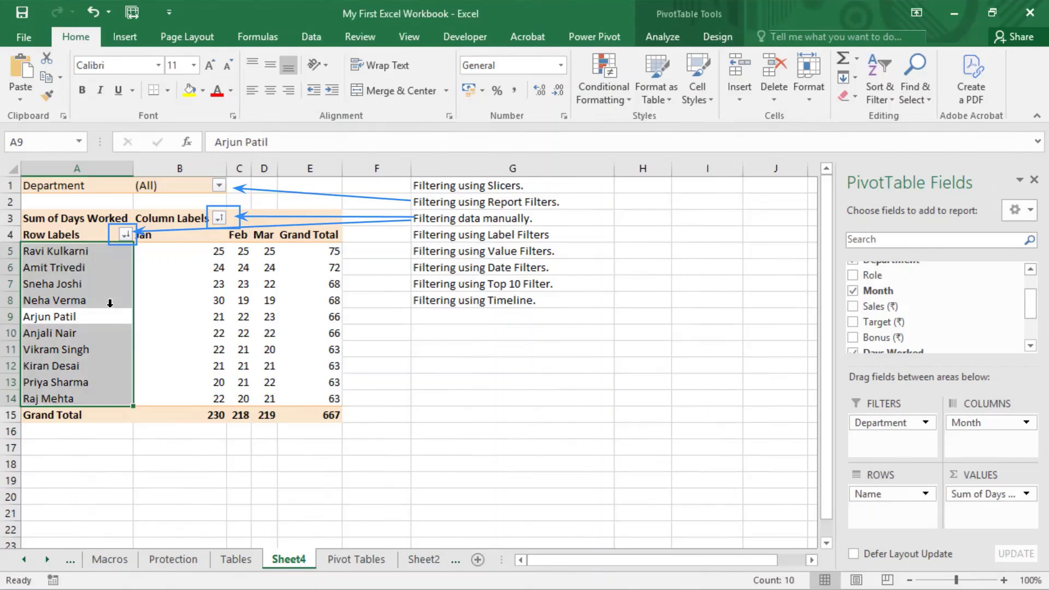
pyautogui.click(81, 269)
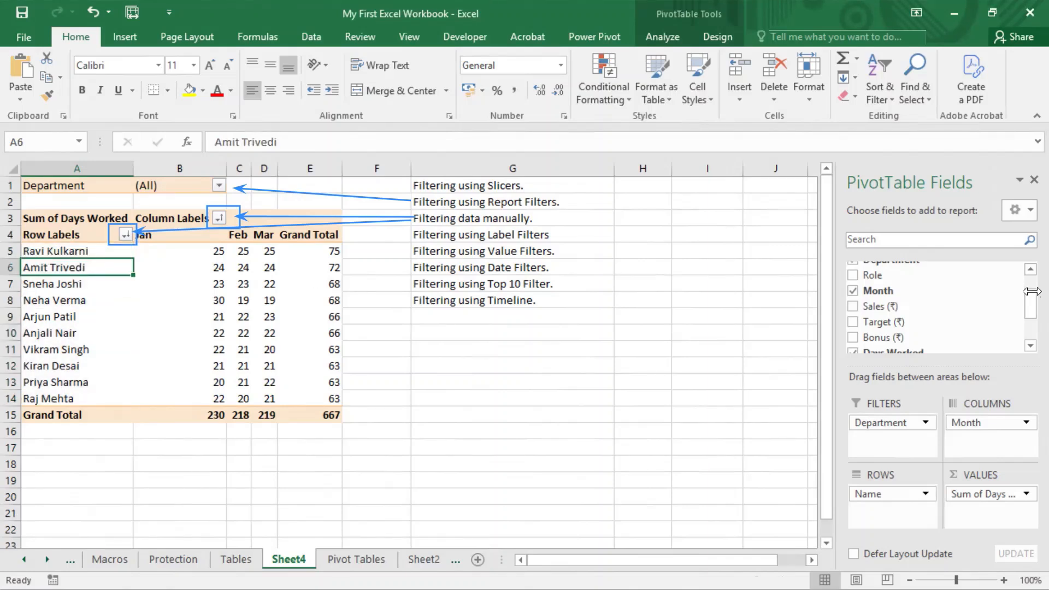
pyautogui.moveTo(1023, 309); pyautogui.dragTo(1024, 301)
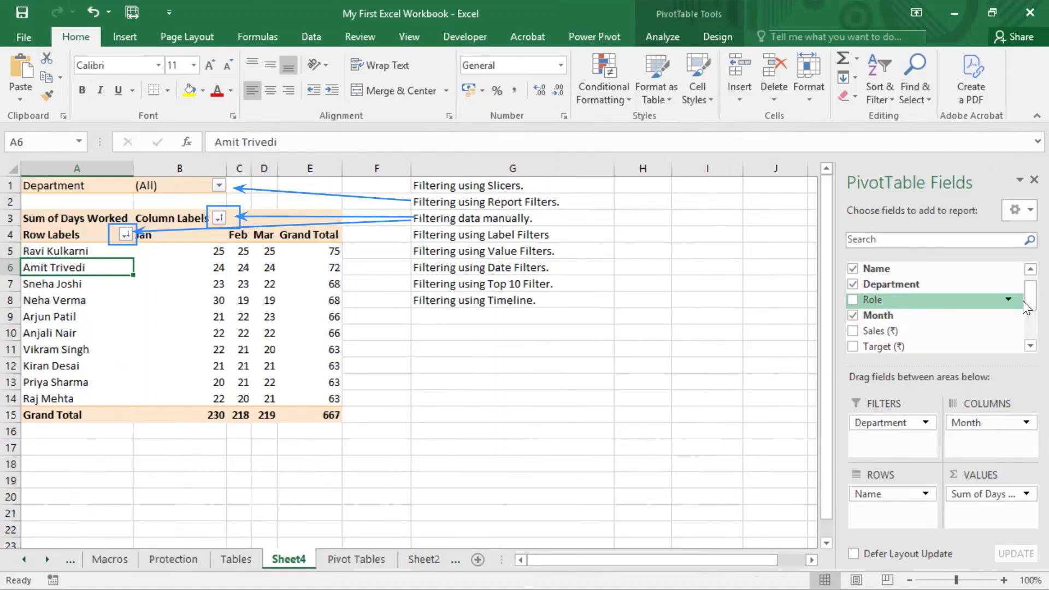
pyautogui.scroll(-1, 1023, 301)
pyautogui.moveTo(1023, 295)
pyautogui.mouseDown()
pyautogui.moveTo(1023, 334)
pyautogui.moveTo(1023, 284)
pyautogui.mouseUp()
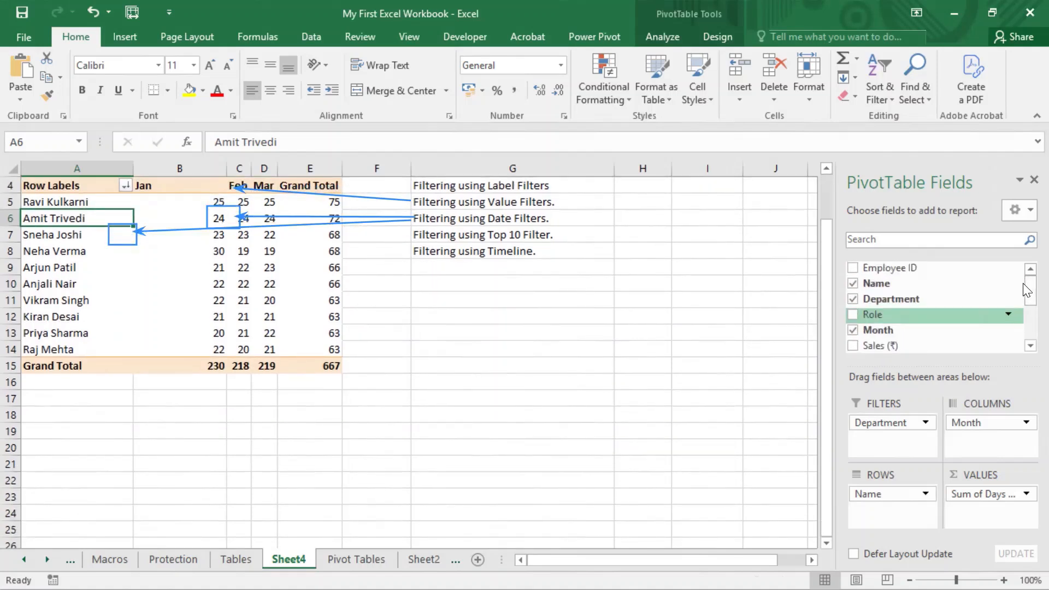
pyautogui.moveTo(929, 315); pyautogui.dragTo(902, 495)
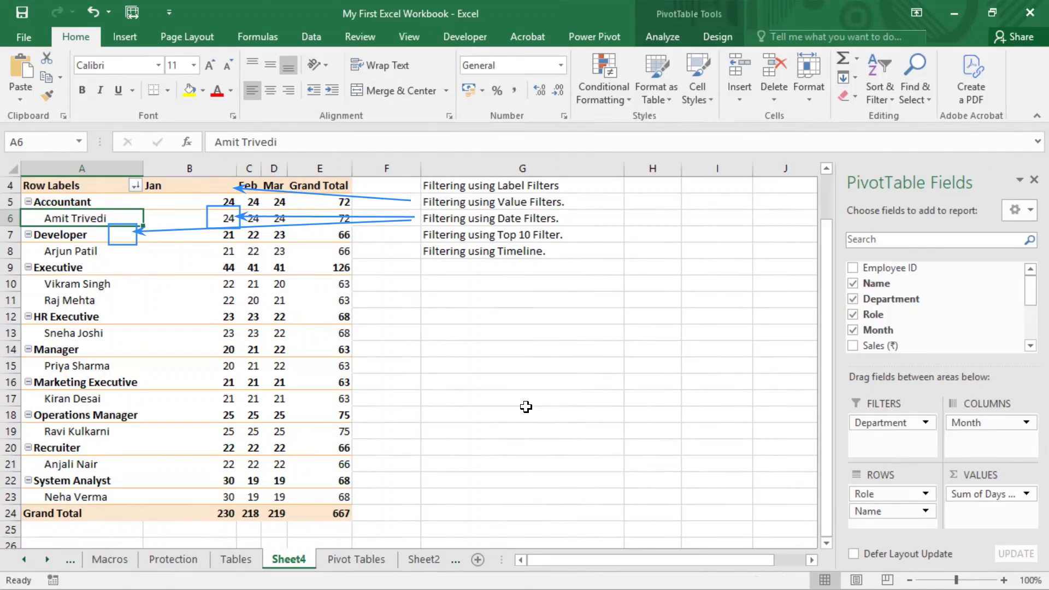
pyautogui.scroll(1, 109, 232)
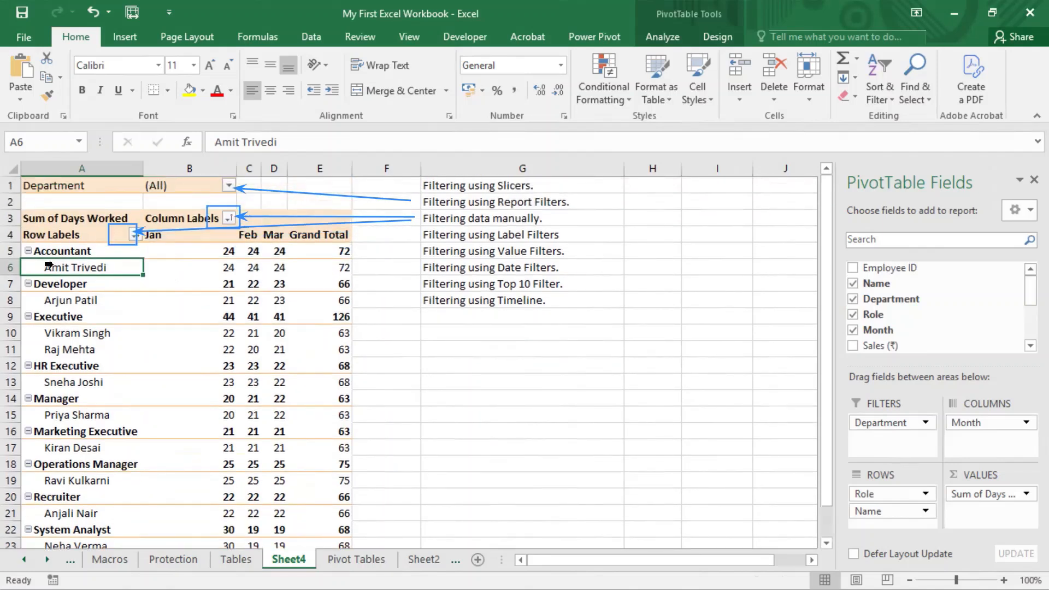
pyautogui.click(64, 250)
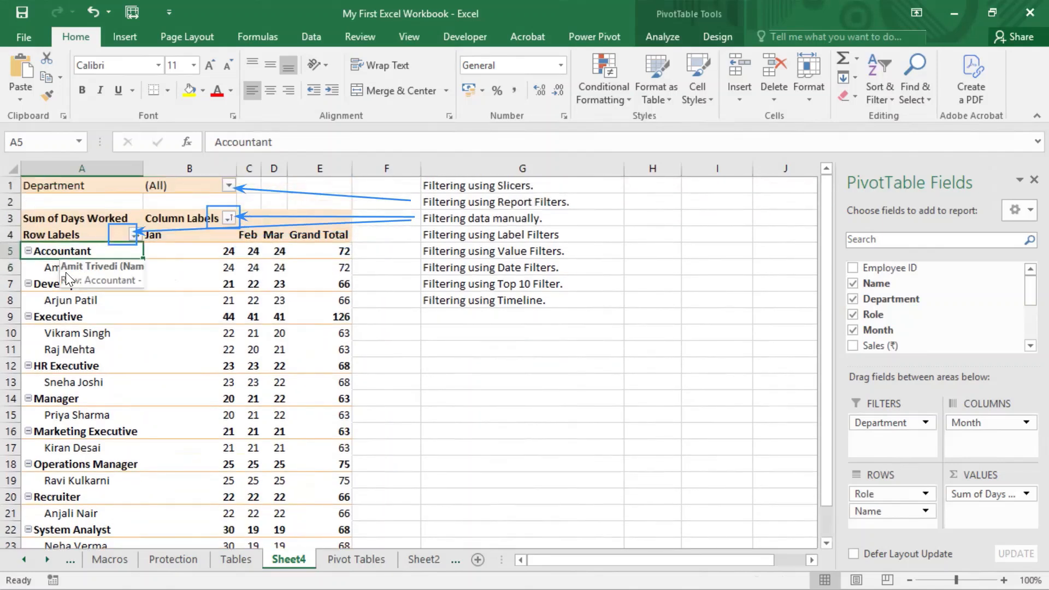
# Look at the Select field choices in the Row Labels filter and close it without changes.
pyautogui.click(136, 235)
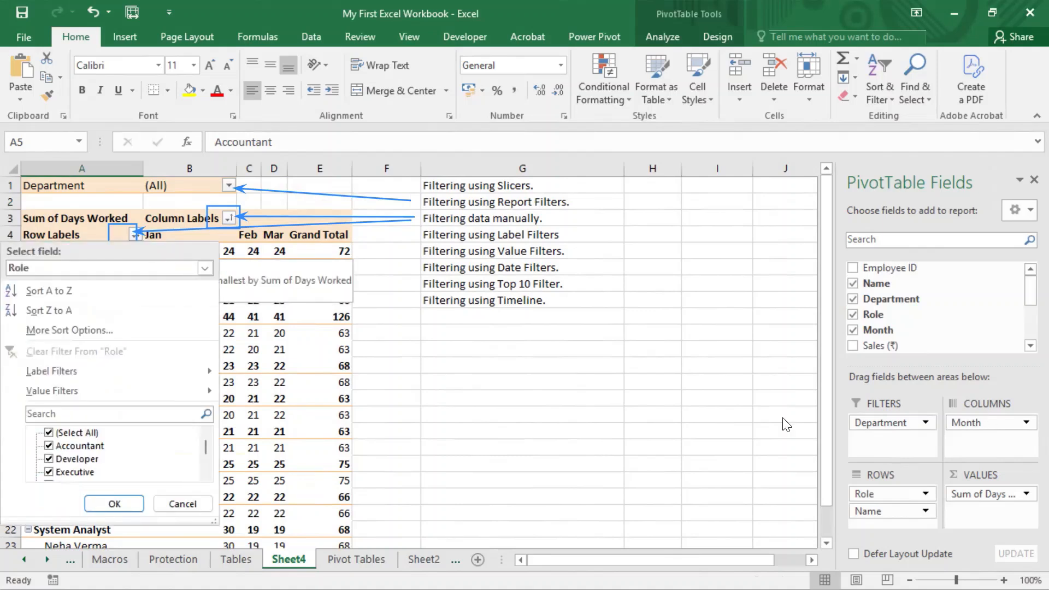
pyautogui.press('Escape')
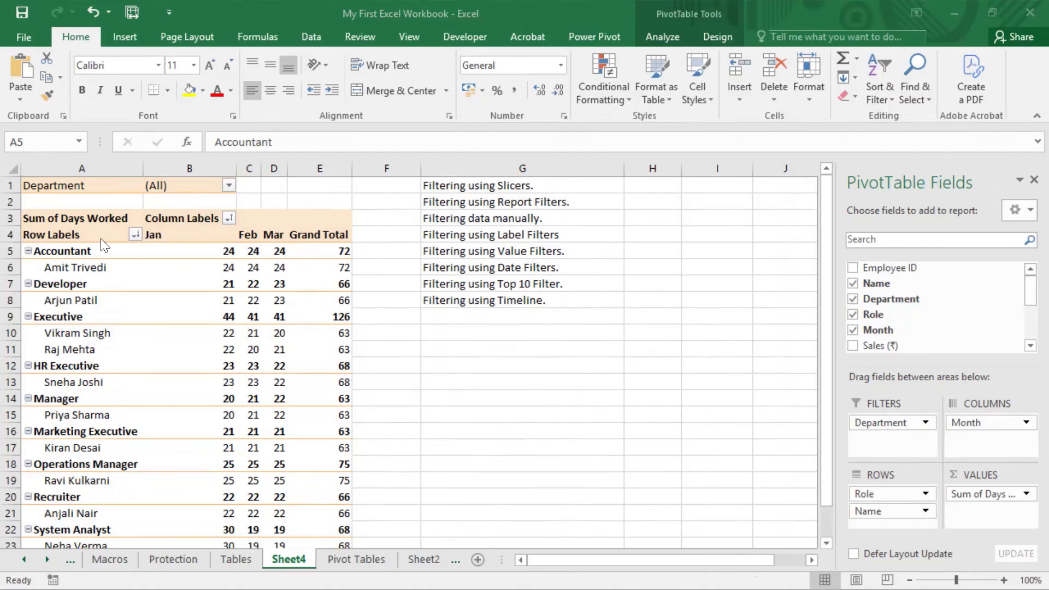
pyautogui.click(136, 235)
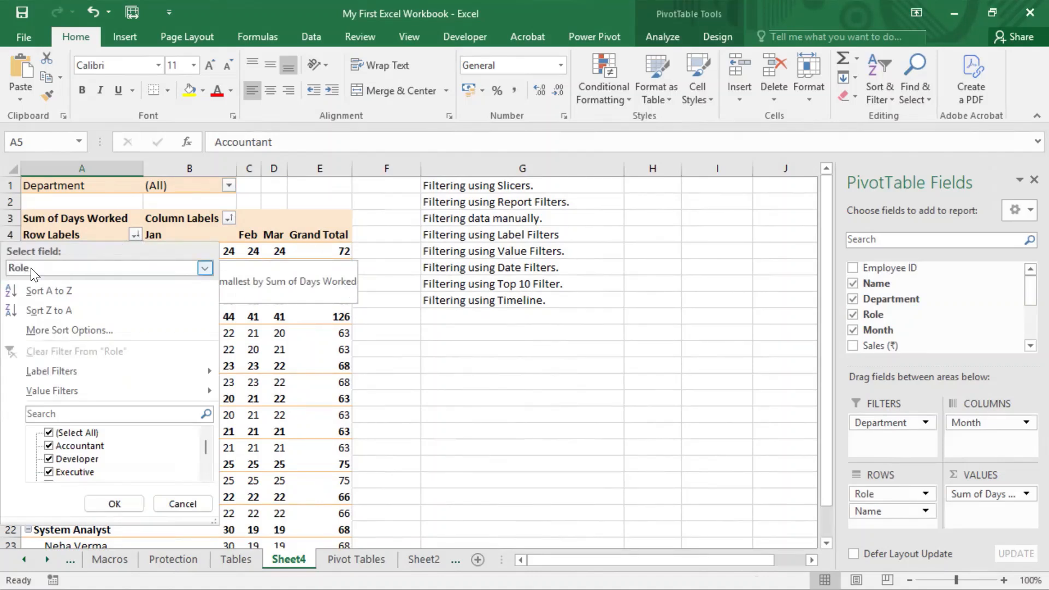
pyautogui.click(94, 269)
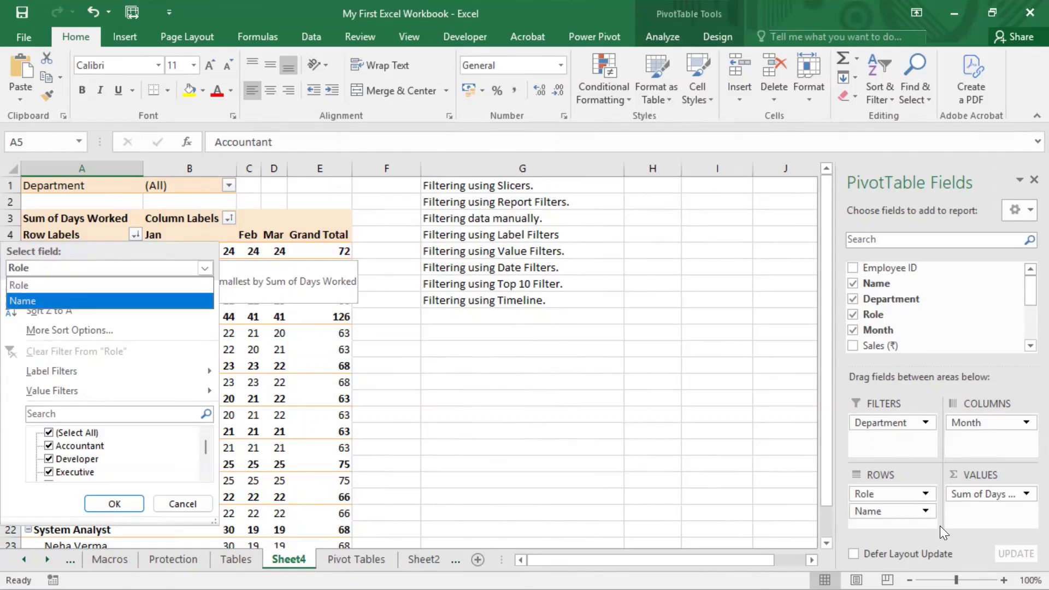
pyautogui.press('Escape')
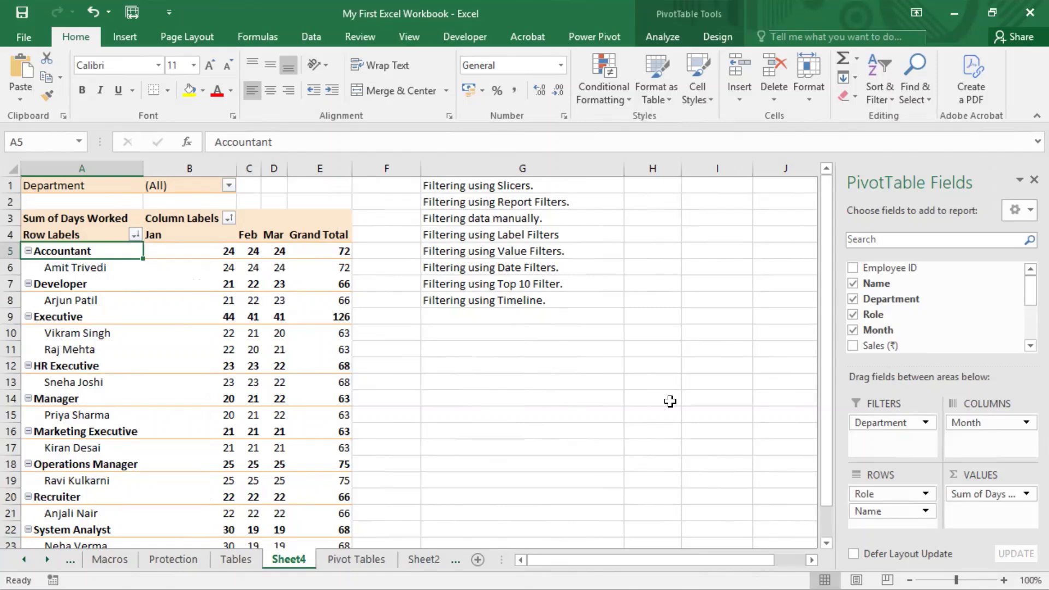
pyautogui.moveTo(841, 475); pyautogui.dragTo(949, 528)
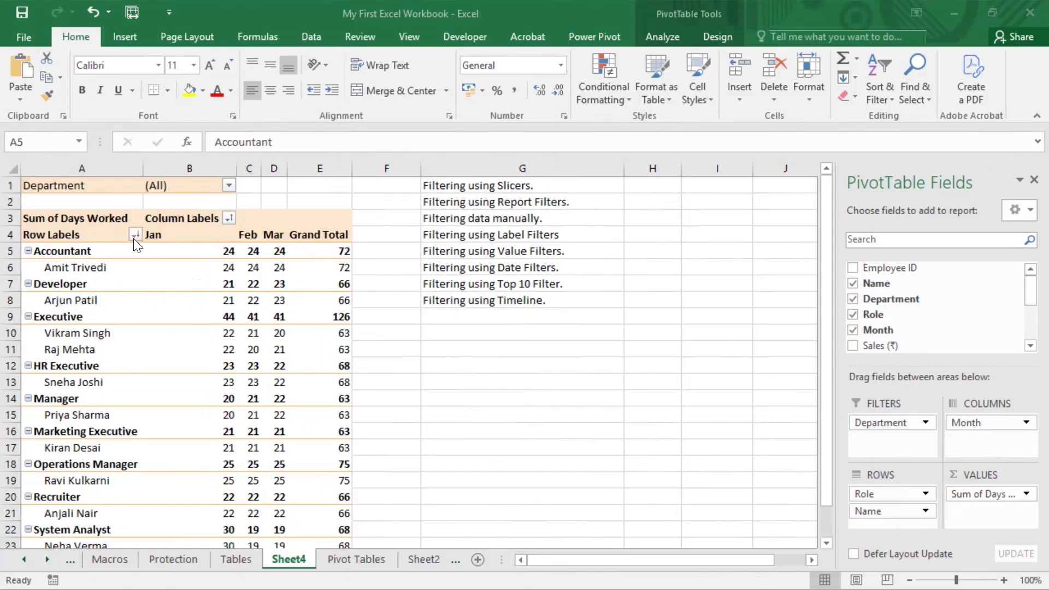
# Examine the Role items in the Row Labels filter, switch its Select field to Name to browse those items, and cancel.
pyautogui.click(134, 234)
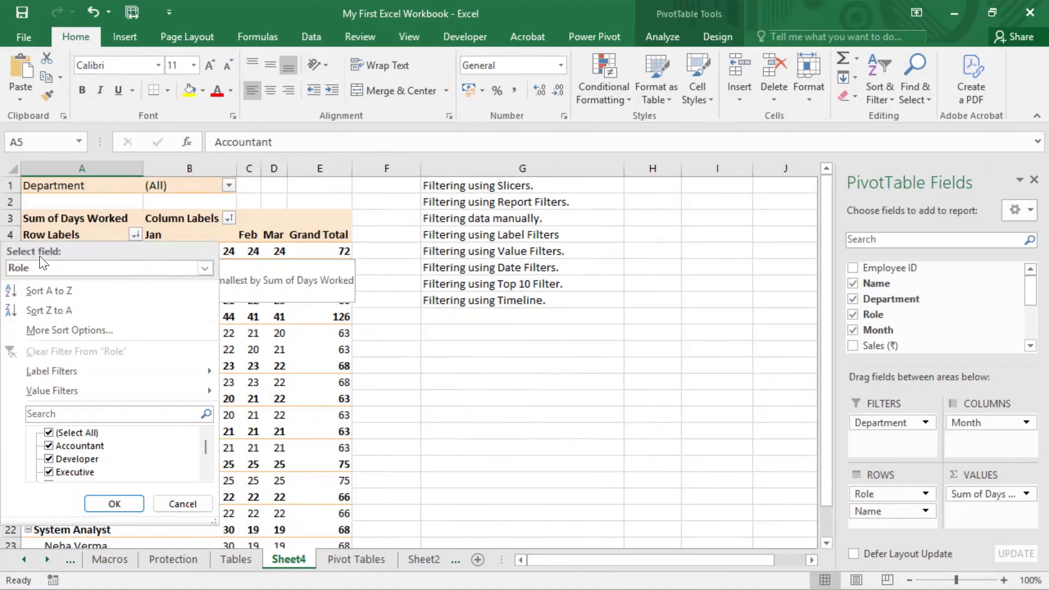
pyautogui.click(166, 267)
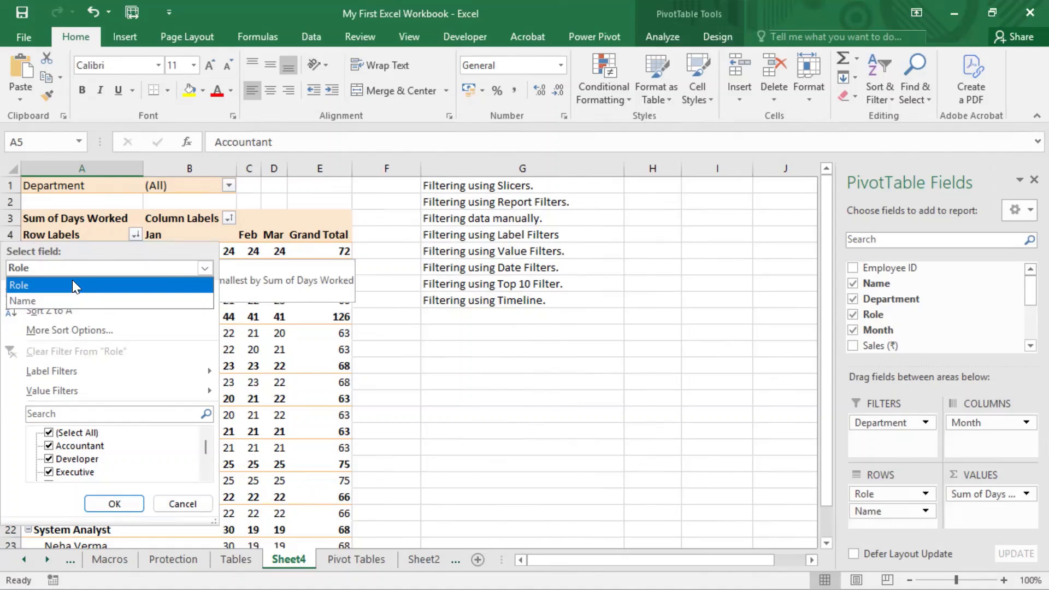
pyautogui.click(154, 380)
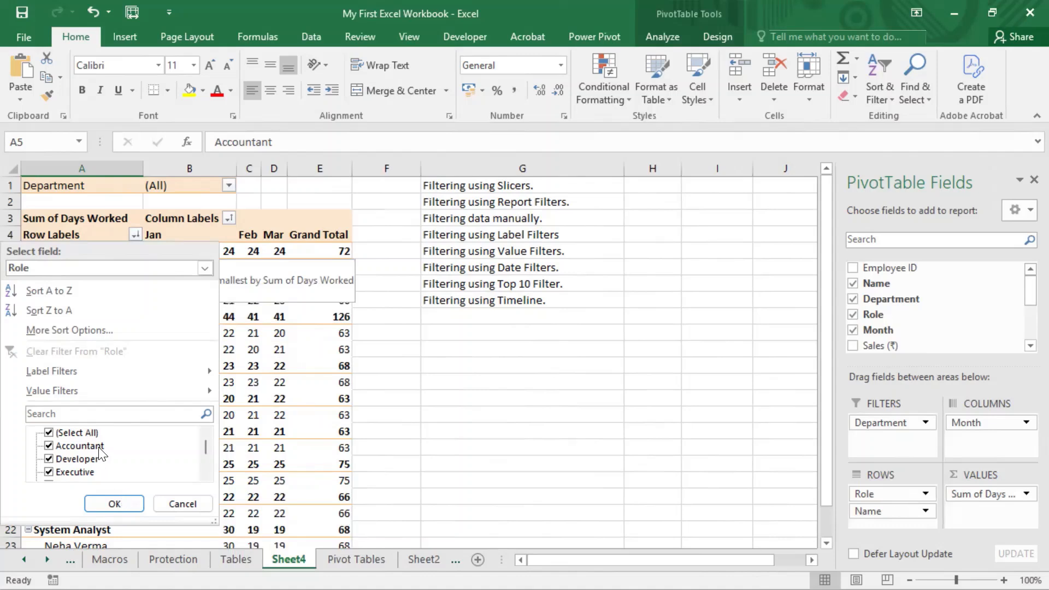
pyautogui.moveTo(205, 448)
pyautogui.mouseDown()
pyautogui.moveTo(208, 467)
pyautogui.moveTo(211, 432)
pyautogui.mouseUp()
pyautogui.click(118, 269)
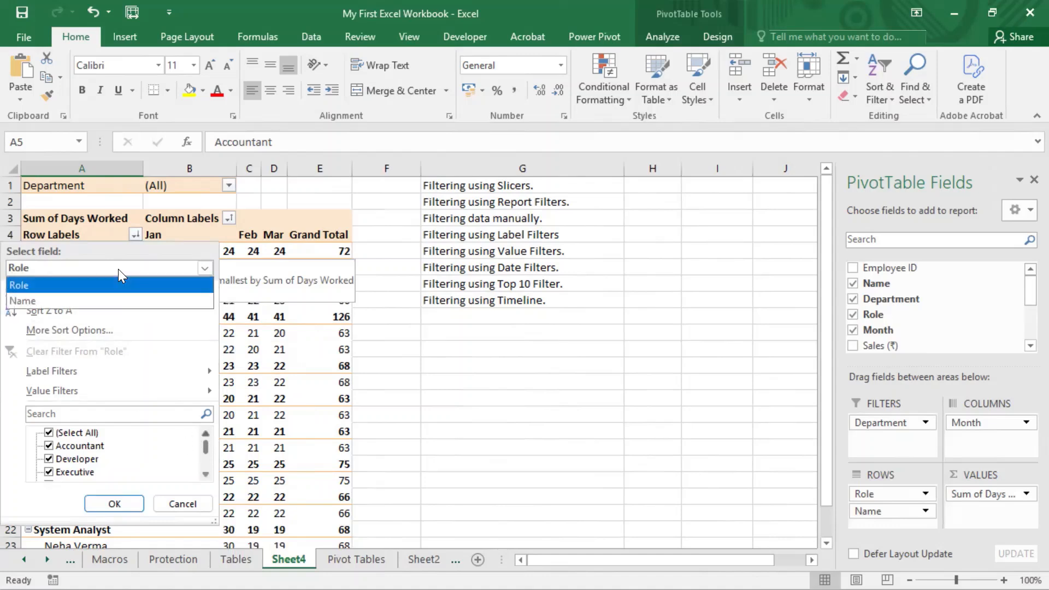
pyautogui.click(52, 295)
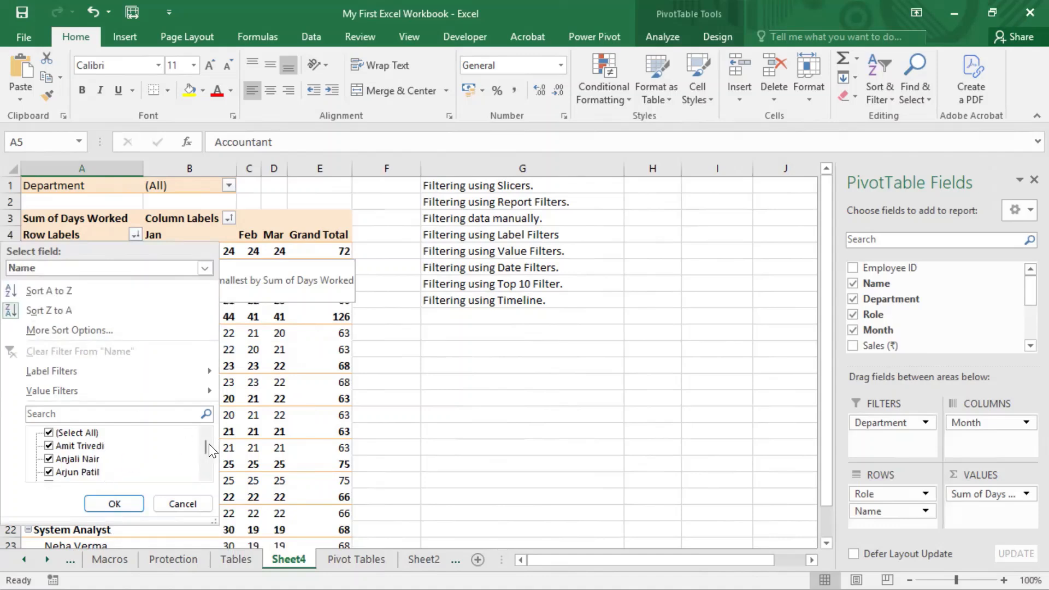
pyautogui.moveTo(206, 445); pyautogui.dragTo(218, 486)
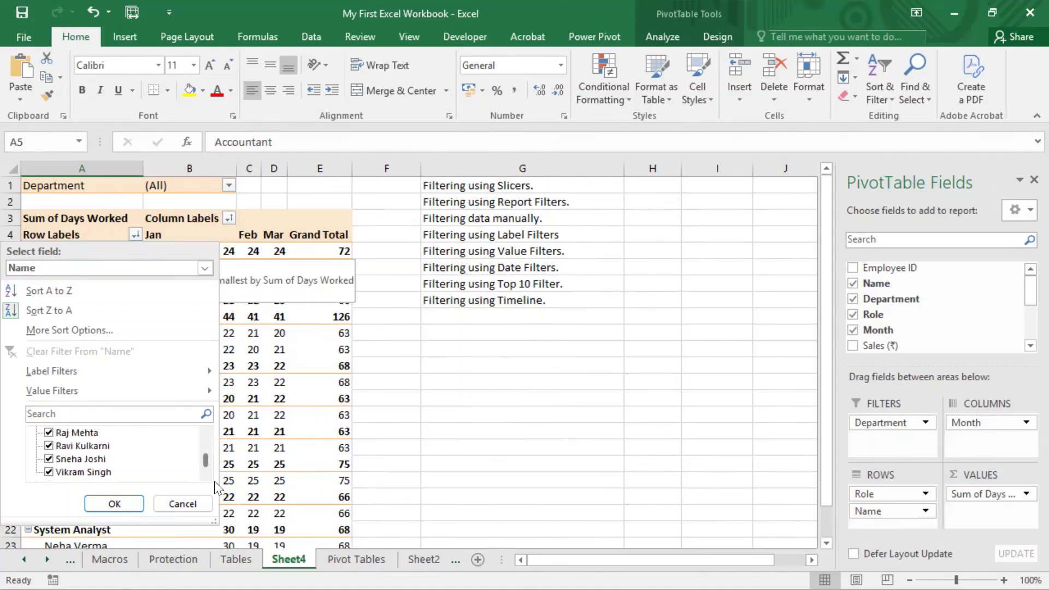
pyautogui.click(188, 506)
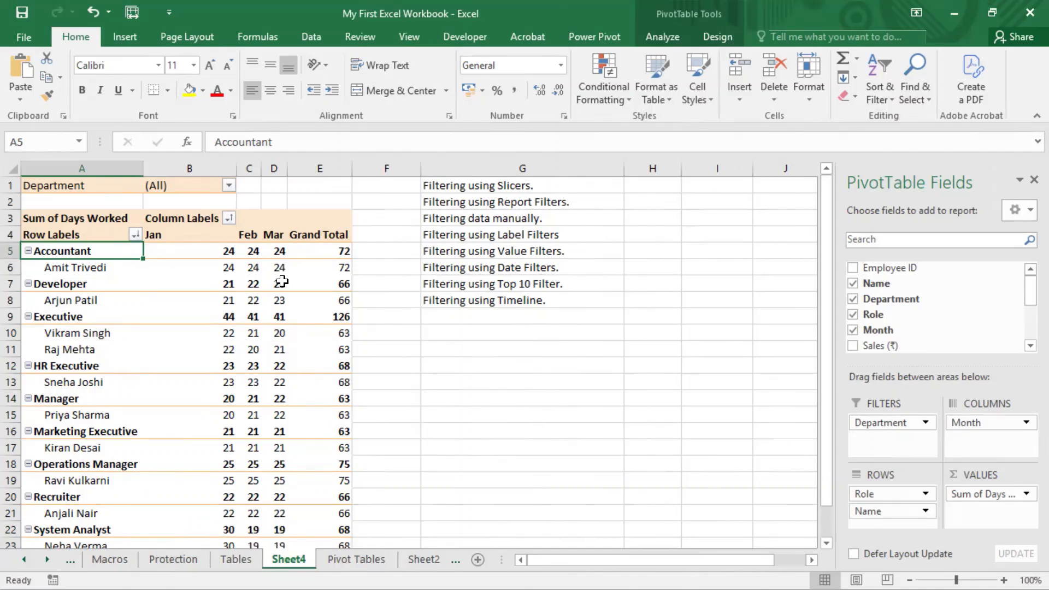
# Reopen the Row Labels filter, show the Name field's items instead of Role, and cancel the filter.
pyautogui.click(135, 234)
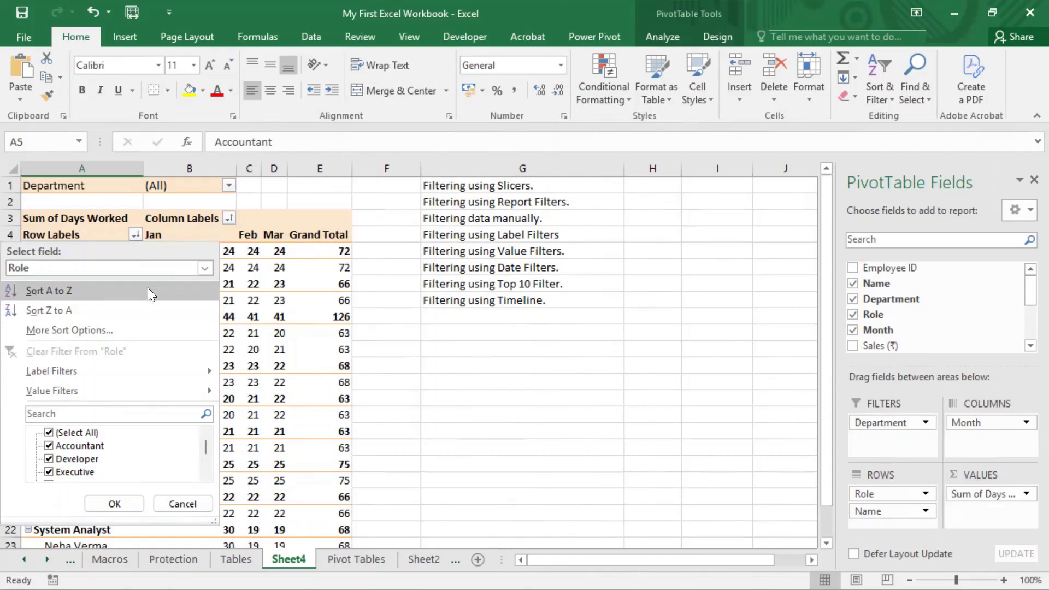
pyautogui.click(206, 268)
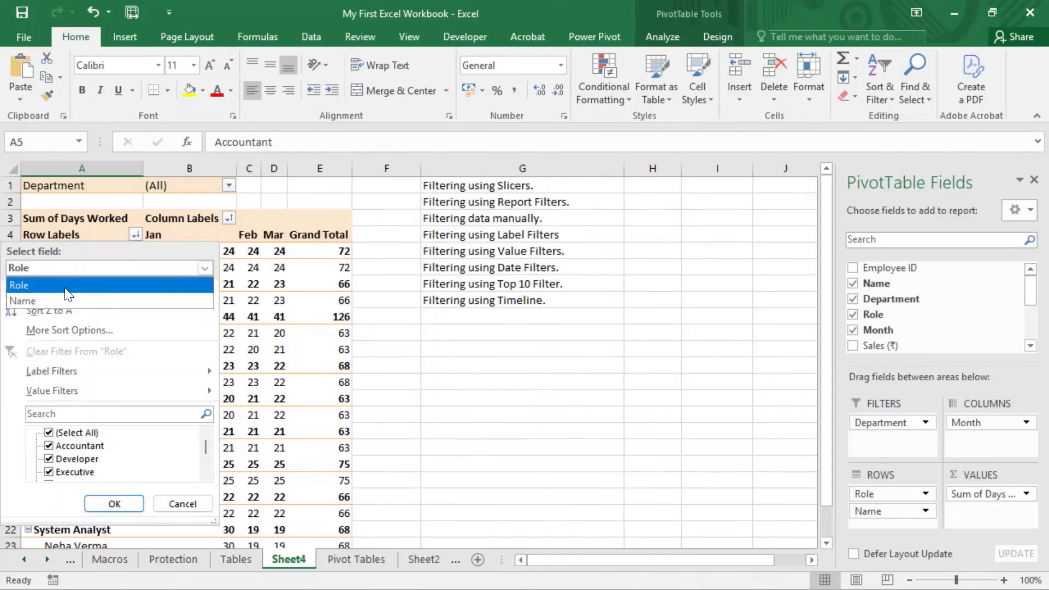
pyautogui.click(31, 298)
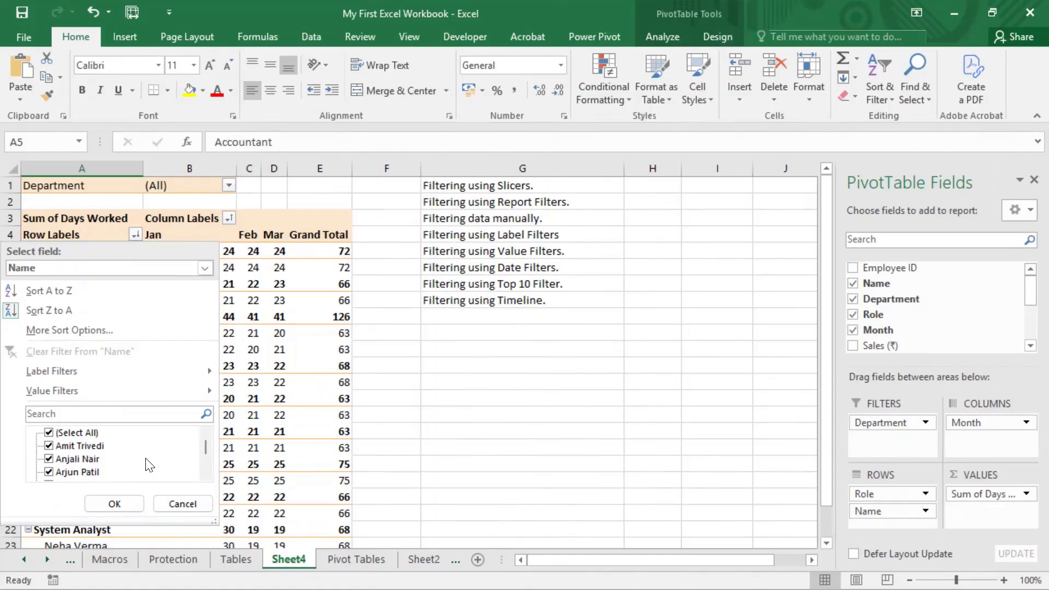
pyautogui.click(180, 503)
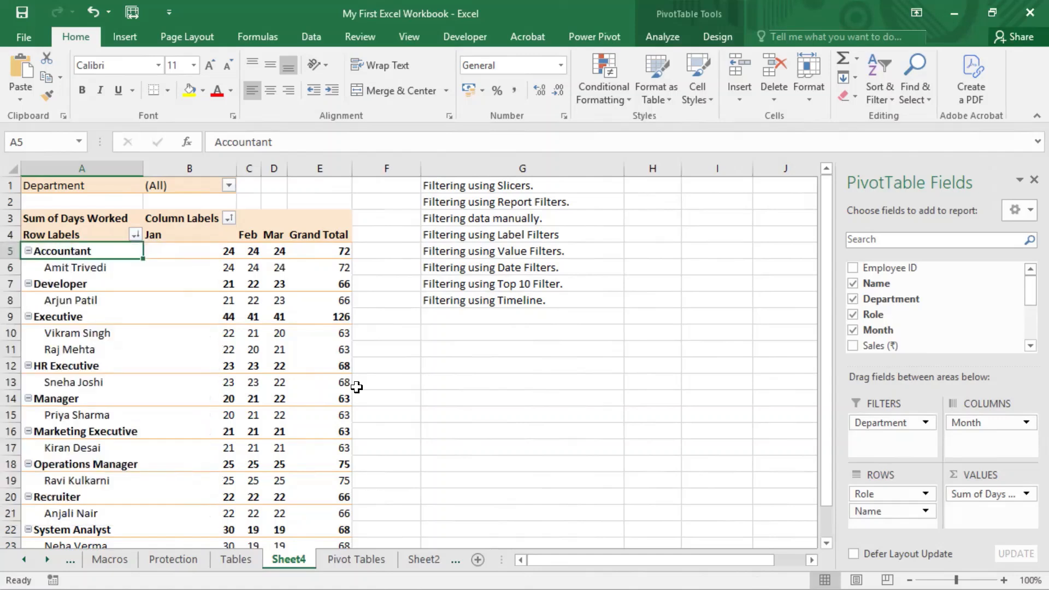
pyautogui.click(523, 1)
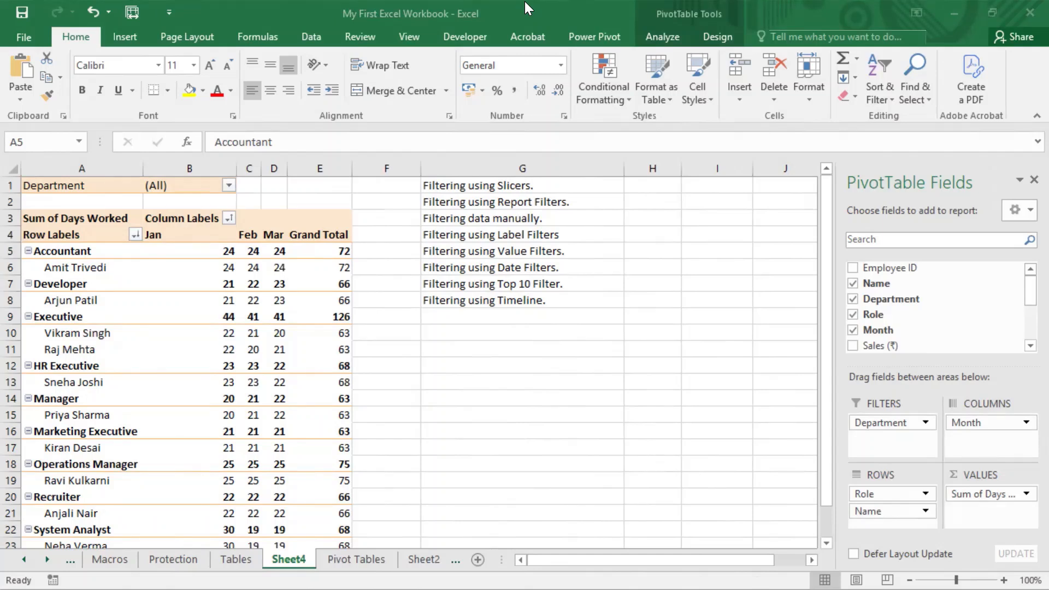
pyautogui.click(139, 235)
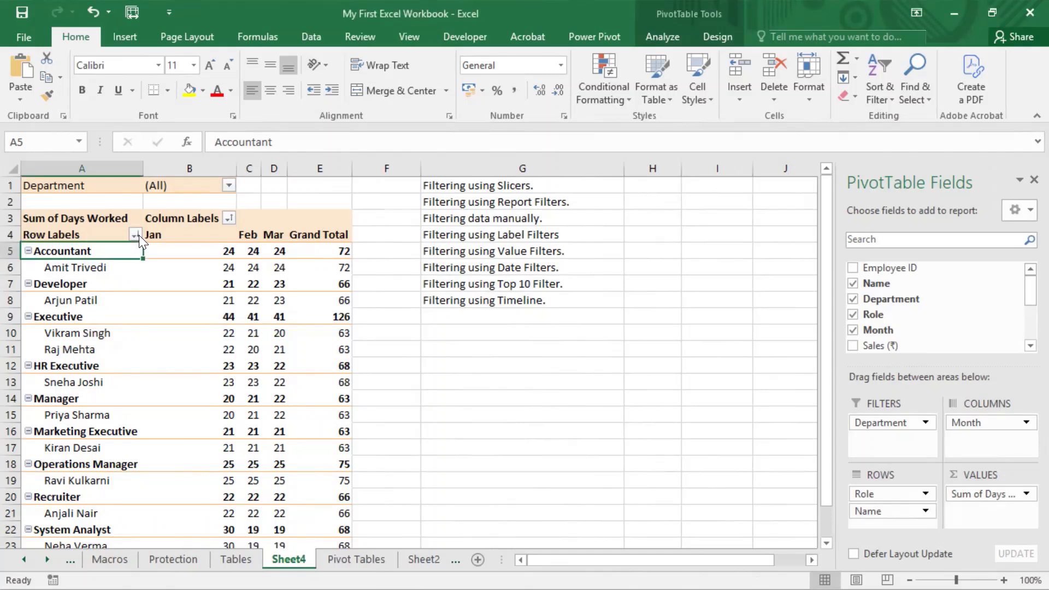
pyautogui.click(135, 234)
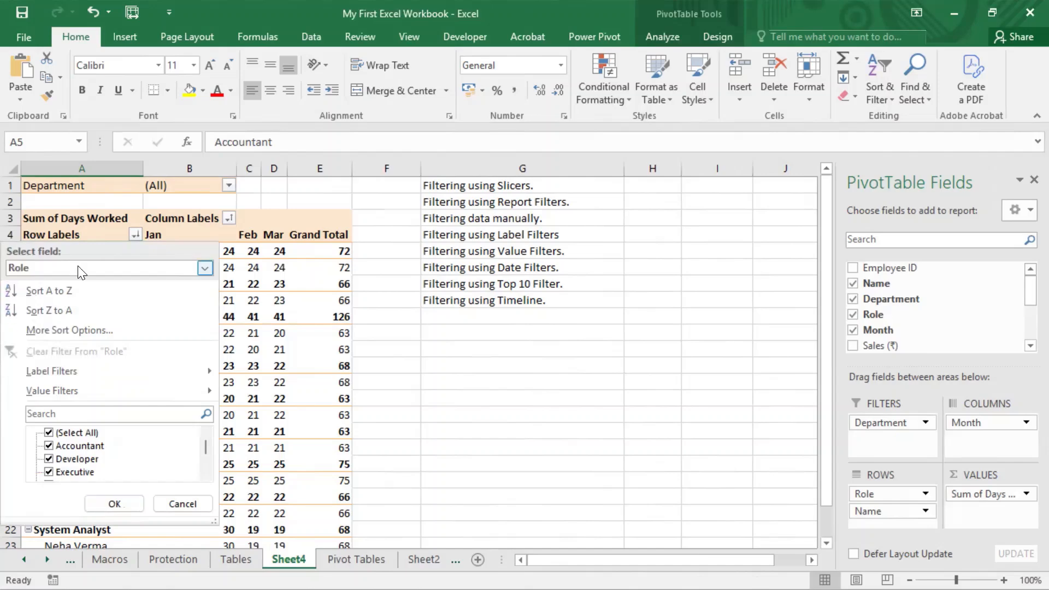
pyautogui.click(49, 433)
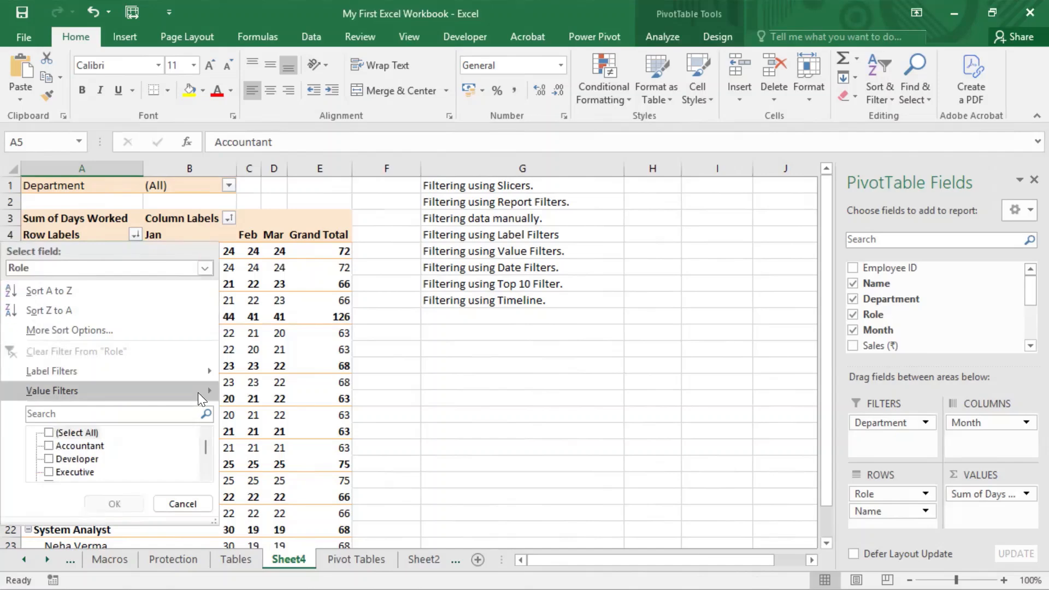
pyautogui.click(244, 333)
pyautogui.scroll(-3, 97, 404)
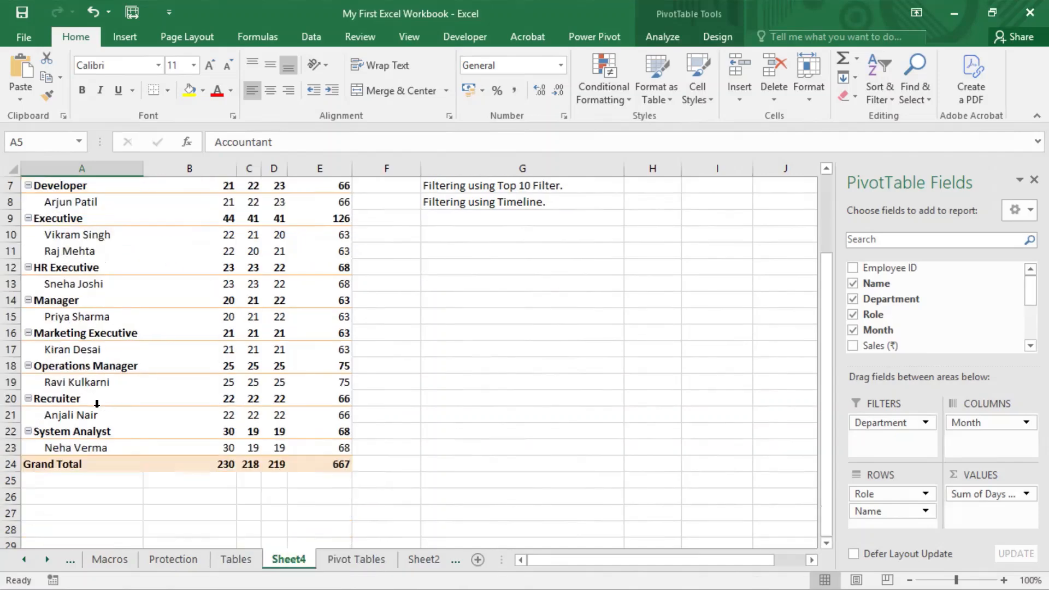
pyautogui.scroll(3, 97, 404)
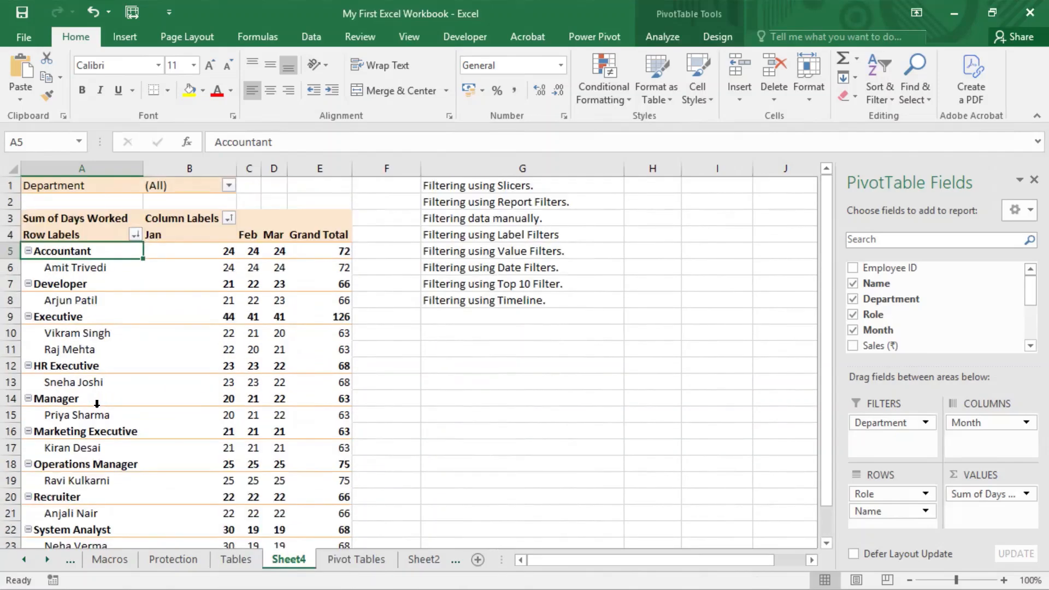
# Filter the pivot table's row labels by Role to show only Accountant, Developer and Executive.
pyautogui.click(135, 234)
pyautogui.click(48, 433)
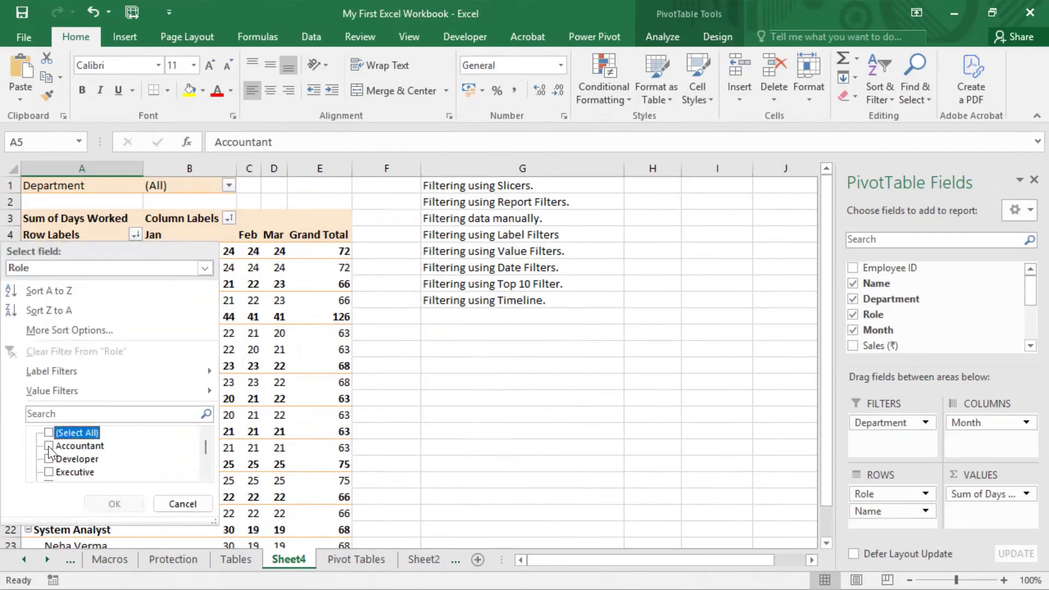
pyautogui.click(48, 446)
pyautogui.click(49, 462)
pyautogui.click(48, 472)
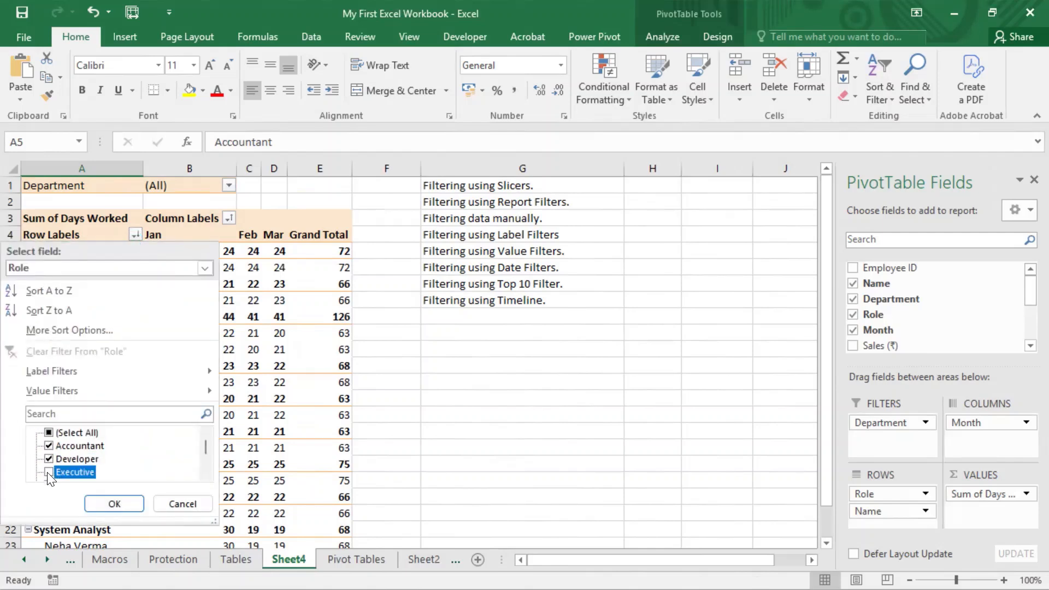
pyautogui.click(114, 504)
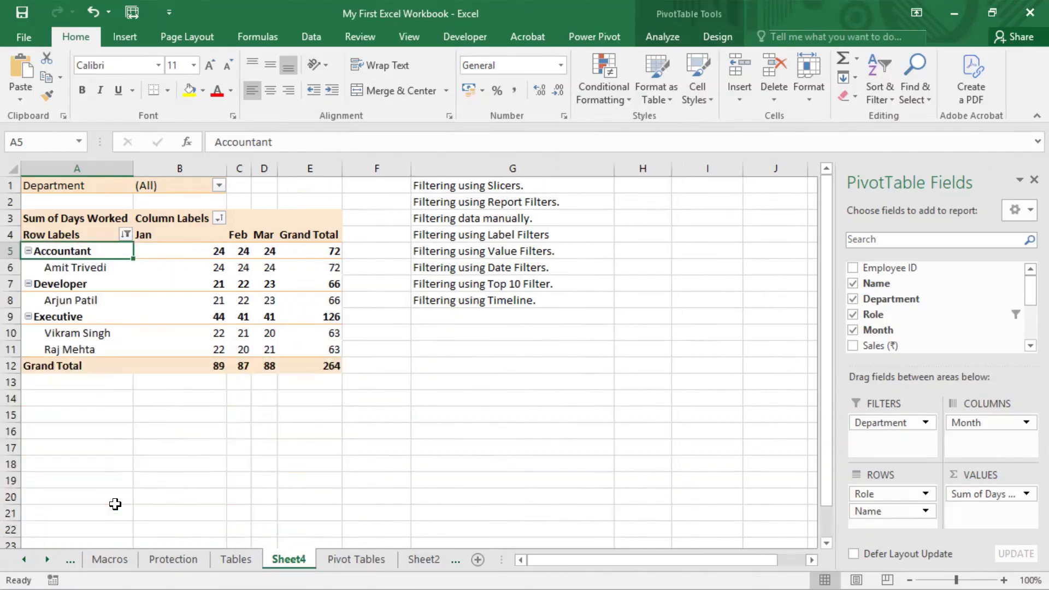
# Filter the pivot table's column labels to show only the month Mar.
pyautogui.click(220, 219)
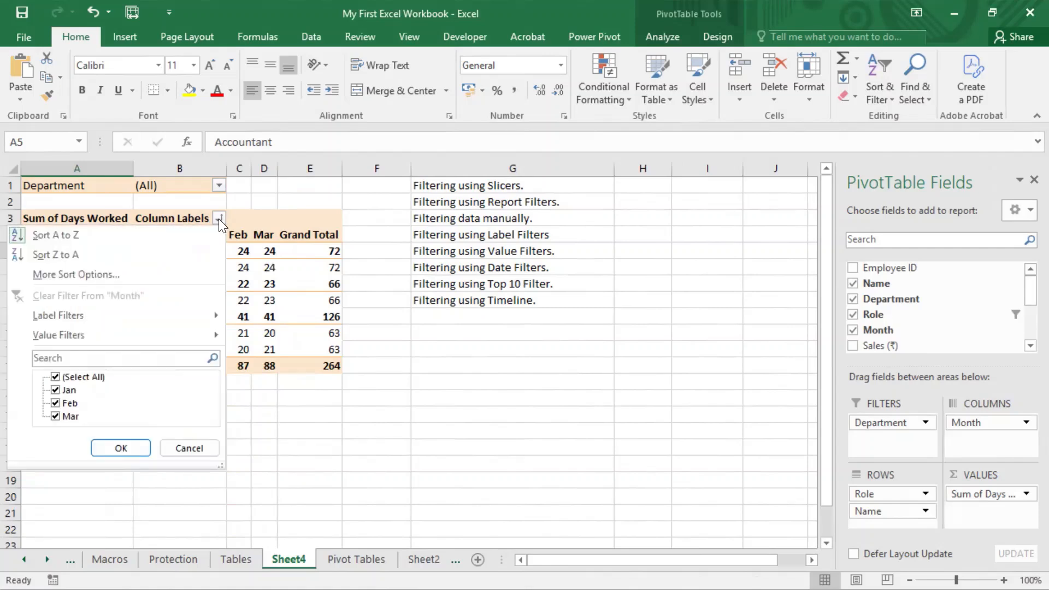
pyautogui.click(62, 378)
pyautogui.click(57, 417)
pyautogui.click(121, 448)
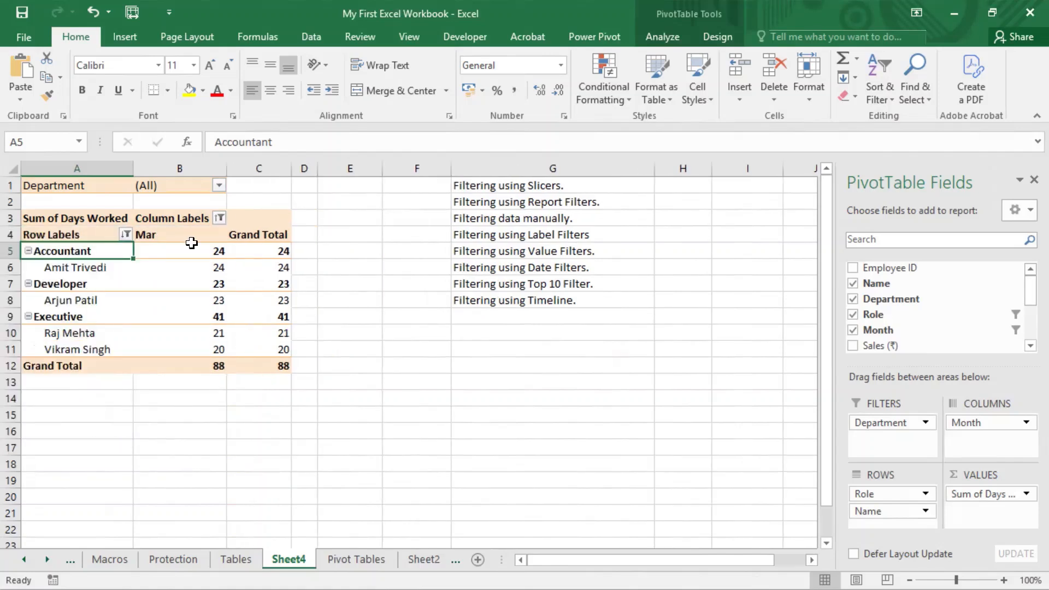
# Check the Role selection in the Row Labels filter and reselect all months in the Column Labels filter.
pyautogui.click(126, 235)
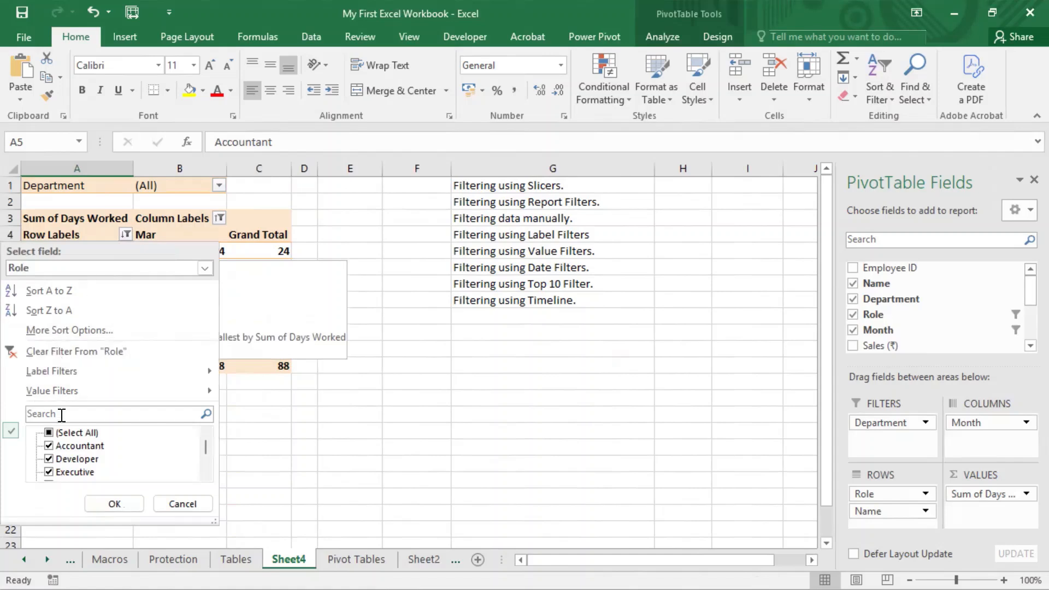
pyautogui.click(131, 500)
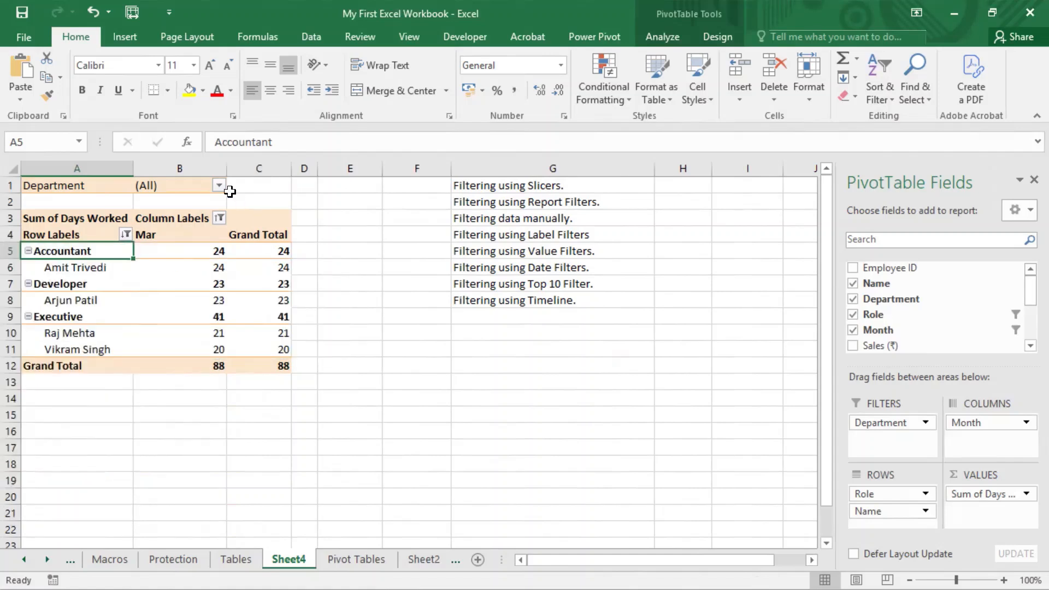
pyautogui.click(220, 218)
pyautogui.click(56, 377)
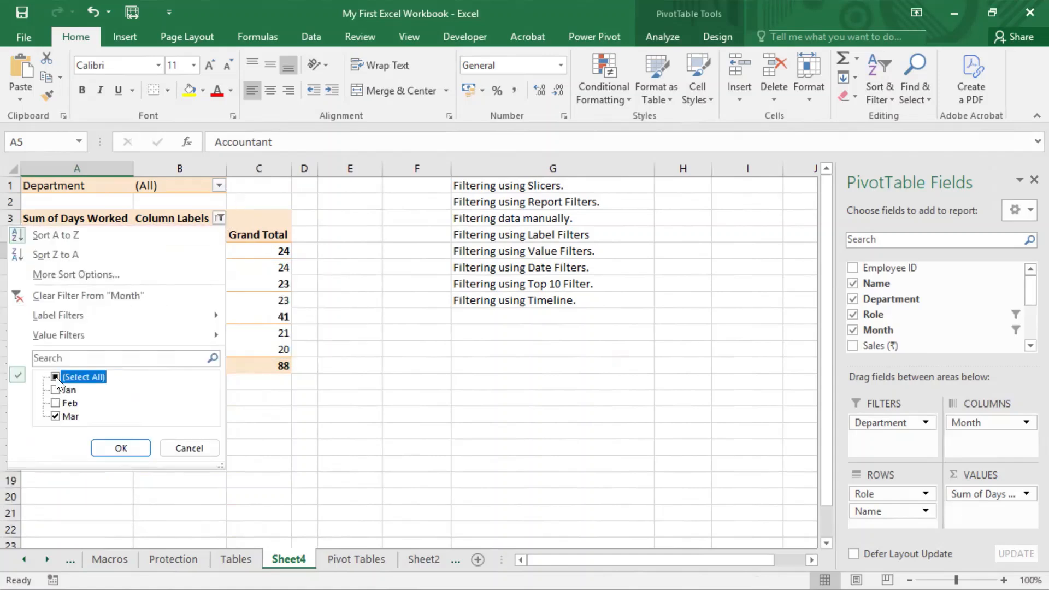
pyautogui.click(121, 448)
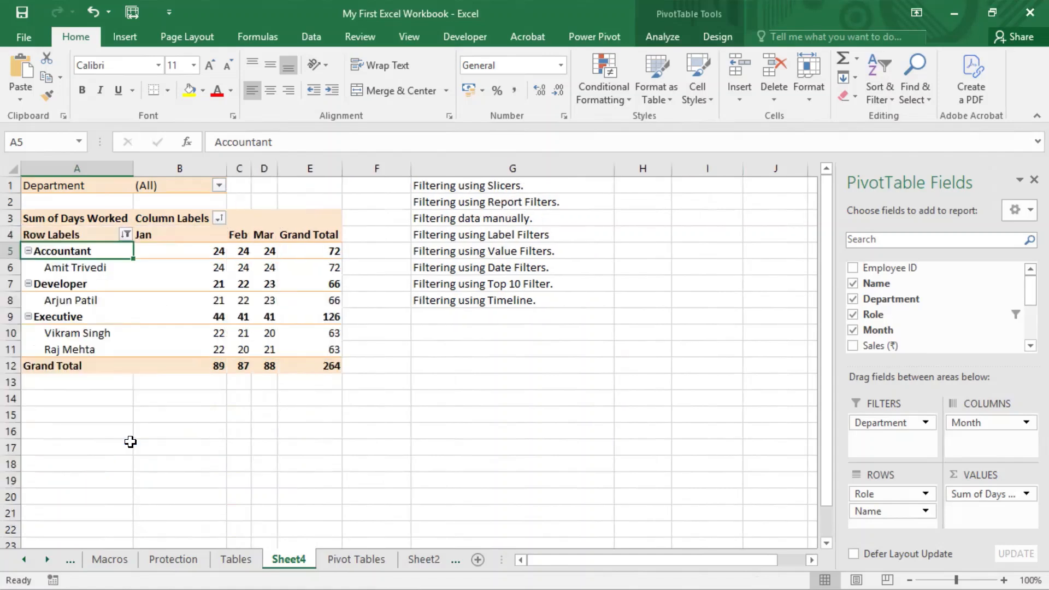
# Reselect all roles in the Row Labels filter and select a January value inside the pivot table.
pyautogui.click(126, 233)
pyautogui.click(48, 433)
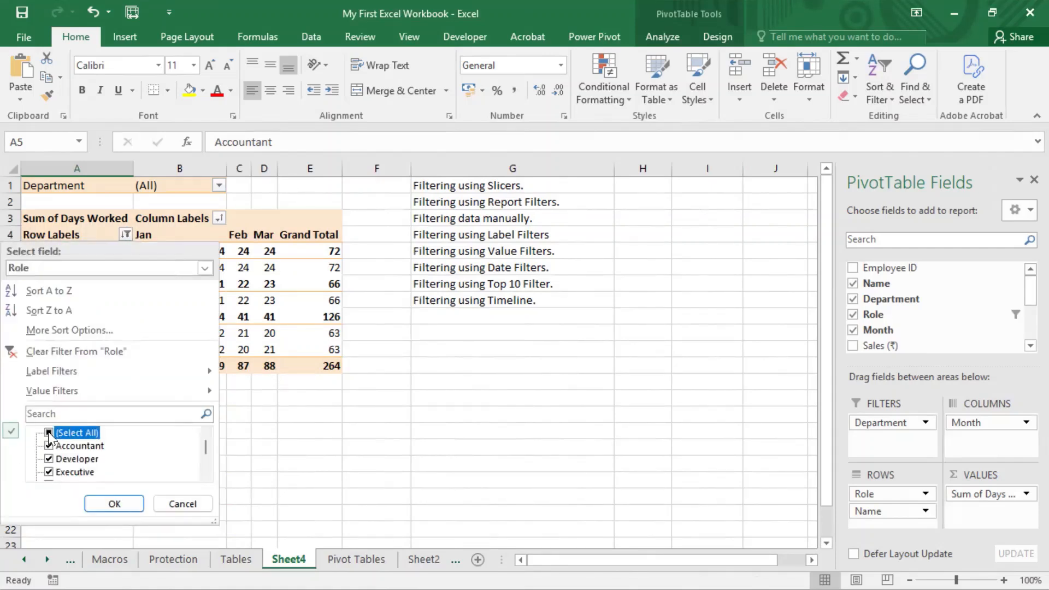
pyautogui.click(114, 504)
pyautogui.click(200, 386)
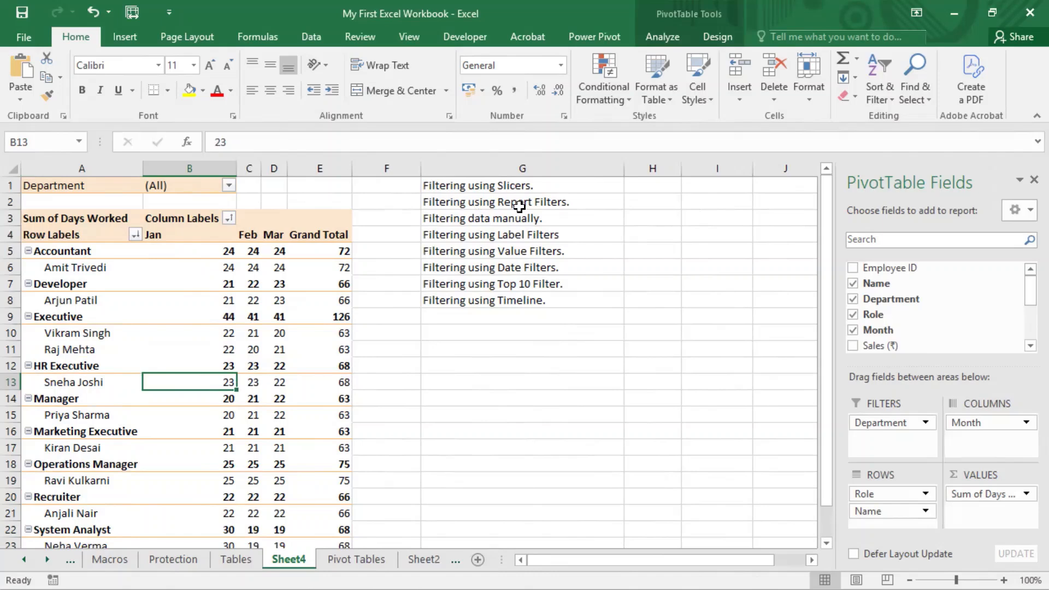
# Go through the report filter and manual filtering topics in the column G list.
pyautogui.click(542, 201)
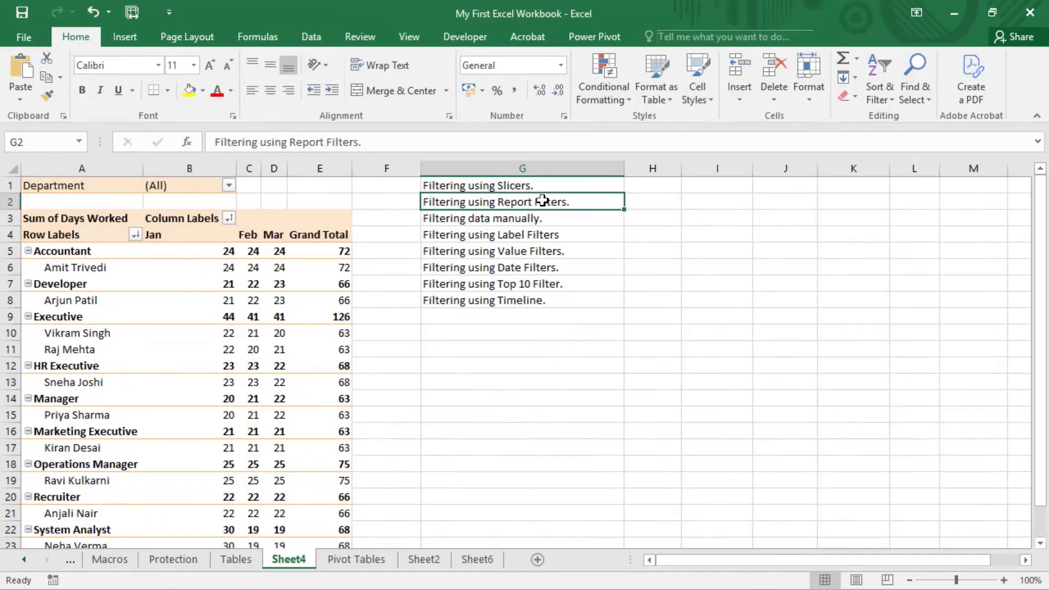
pyautogui.click(527, 221)
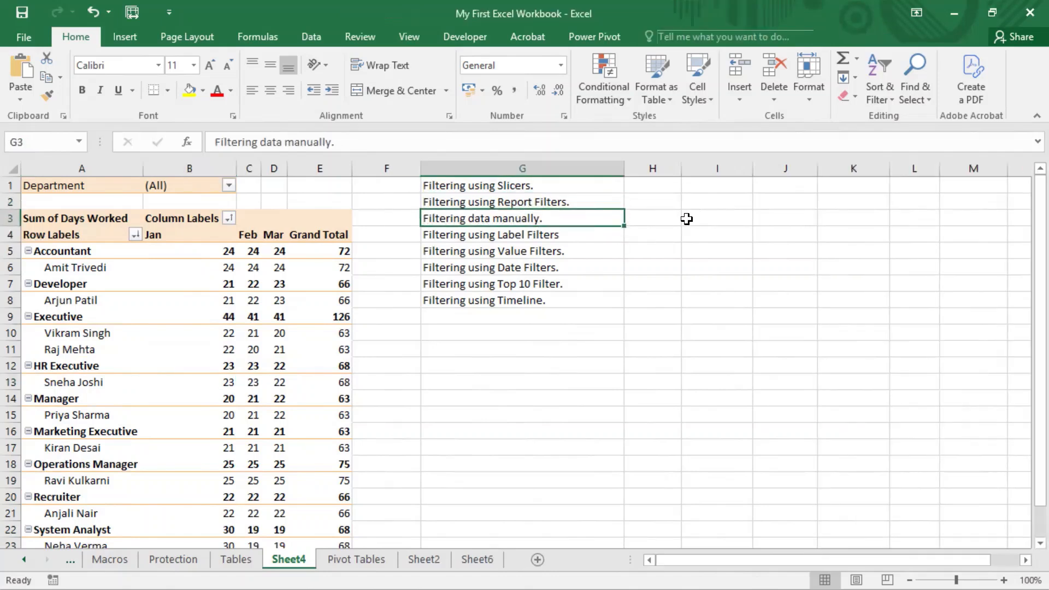
pyautogui.click(523, 2)
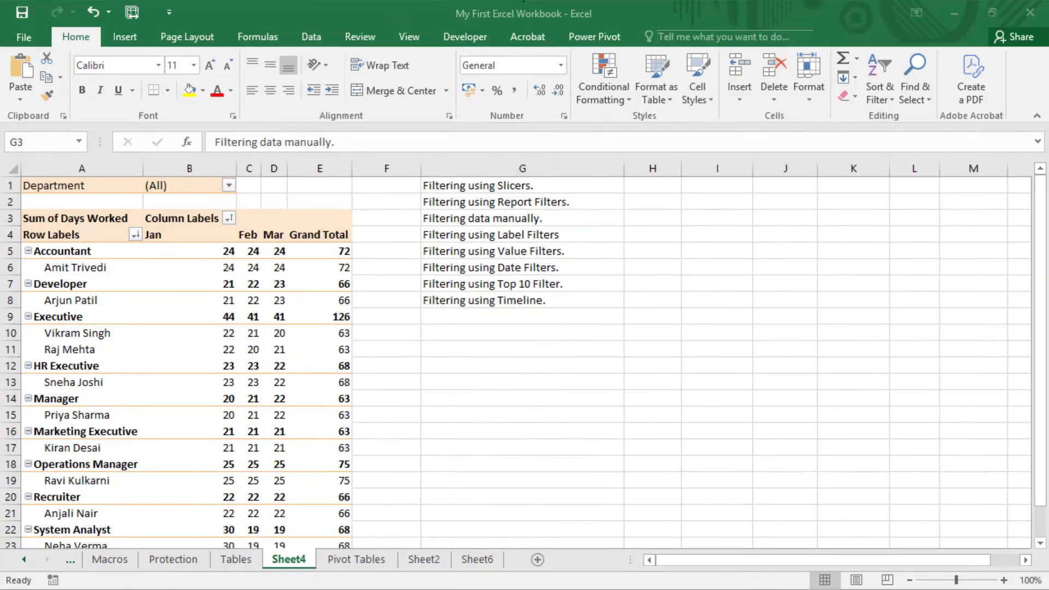
# Look at the Label Filters conditions available for Role in the Row Labels filter and close it without changes.
pyautogui.click(165, 256)
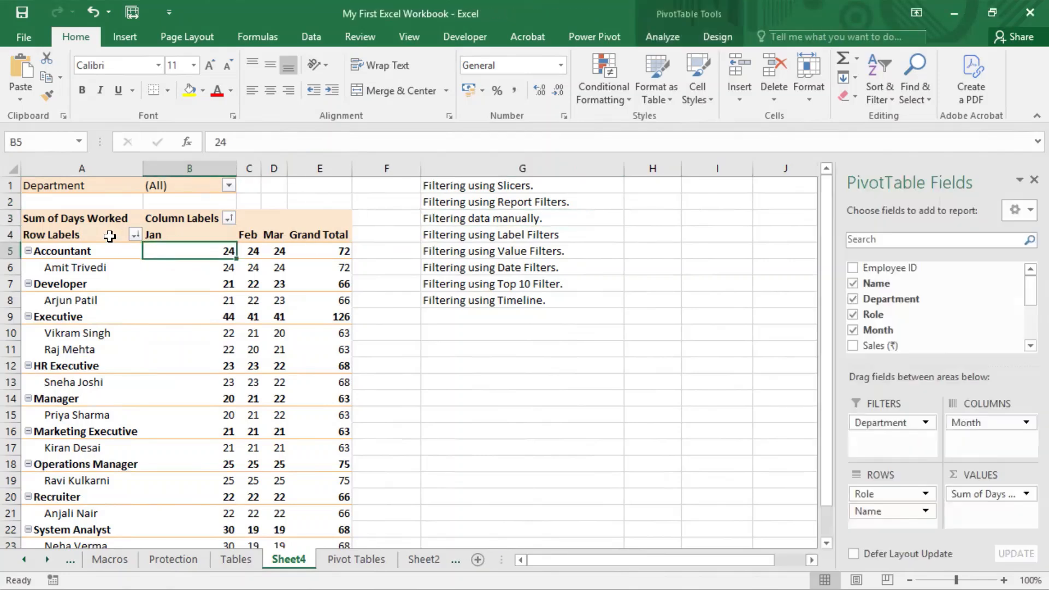
pyautogui.click(110, 236)
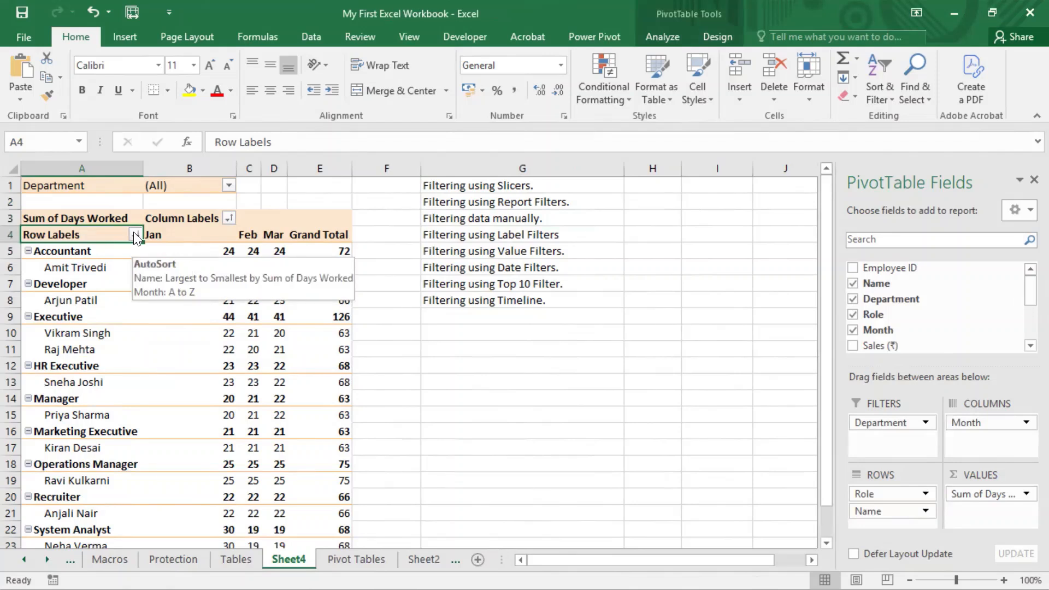
pyautogui.click(135, 235)
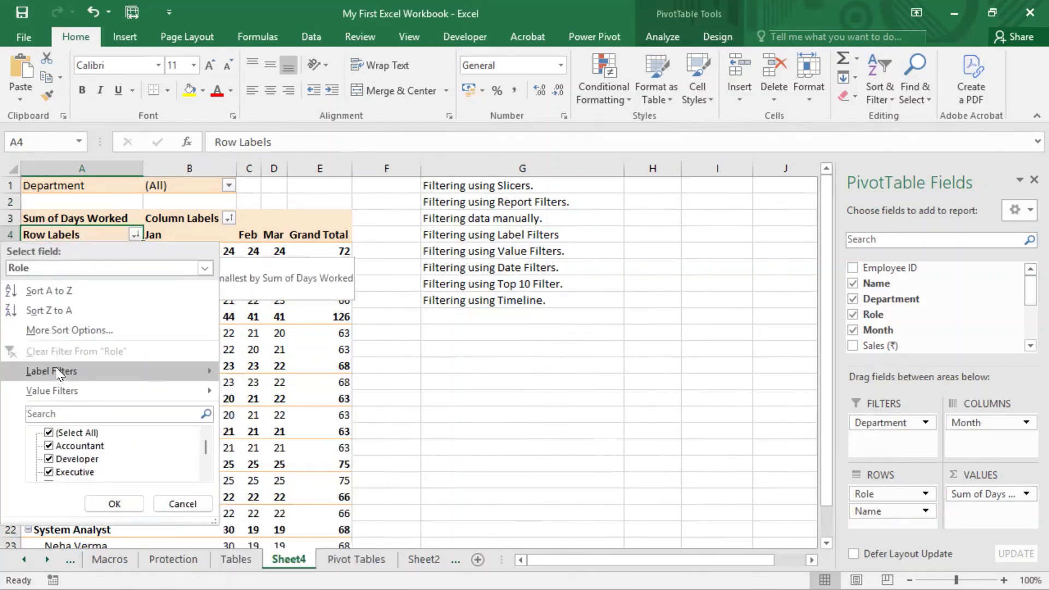
pyautogui.moveTo(56, 368)
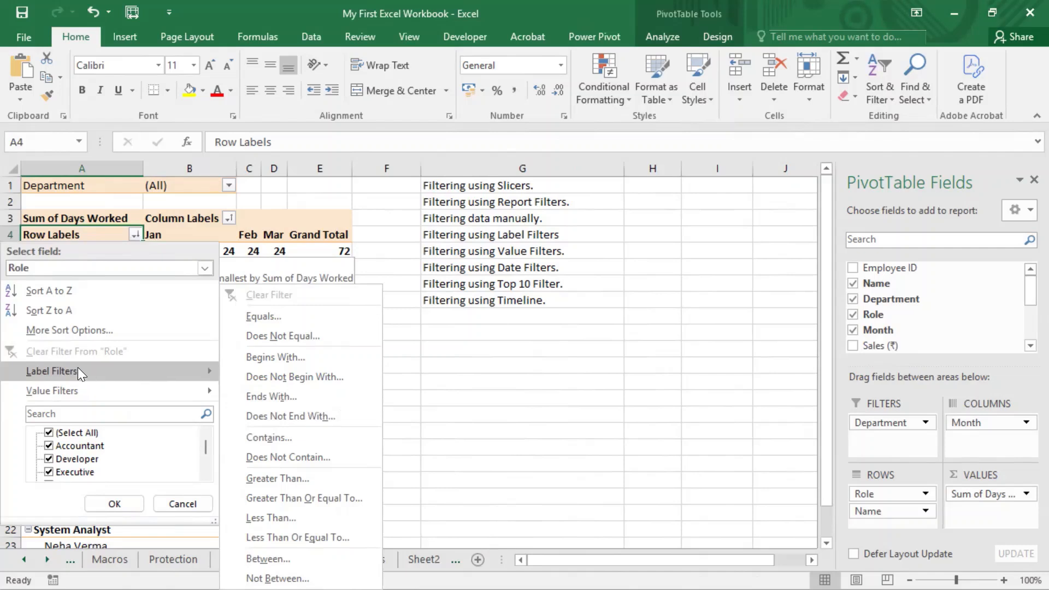
pyautogui.click(523, 466)
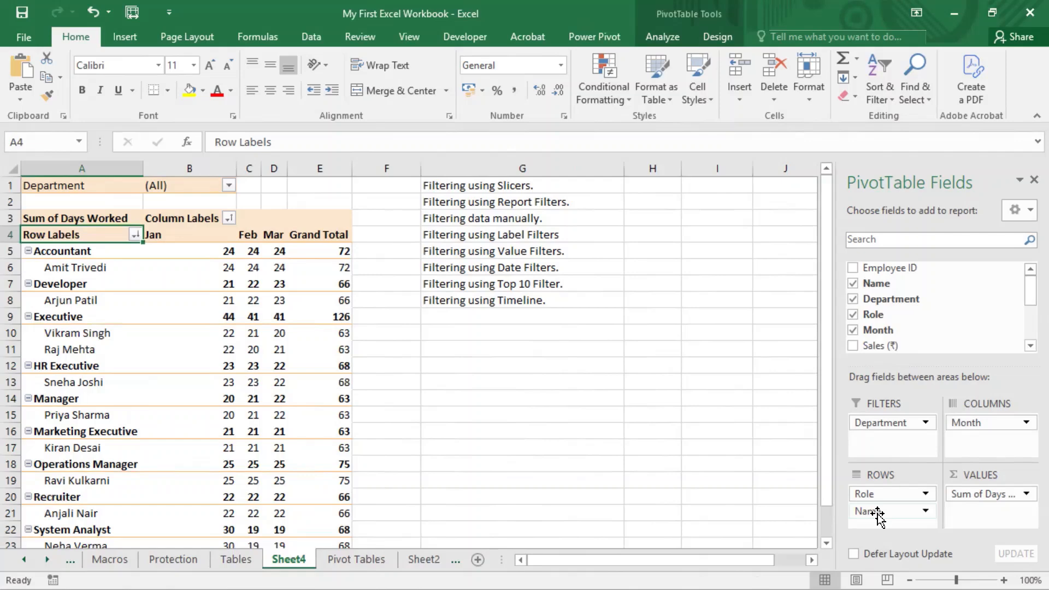
# Examine the text entries in the Name, Department and Role columns of the Pivot Tables sheet and return to Sheet4.
pyautogui.moveTo(879, 514); pyautogui.dragTo(400, 505)
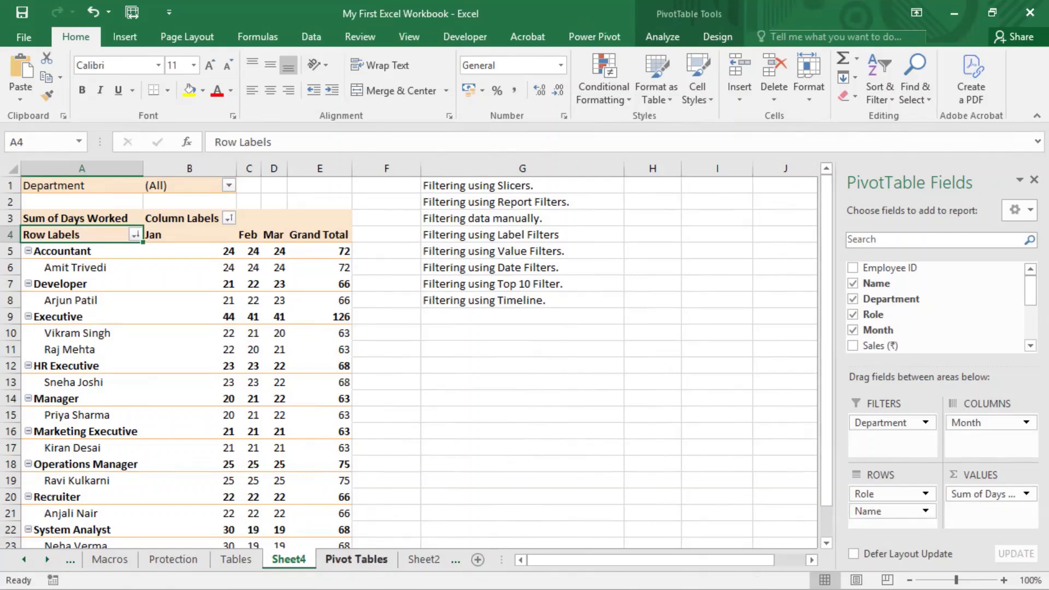
pyautogui.click(356, 559)
pyautogui.click(137, 350)
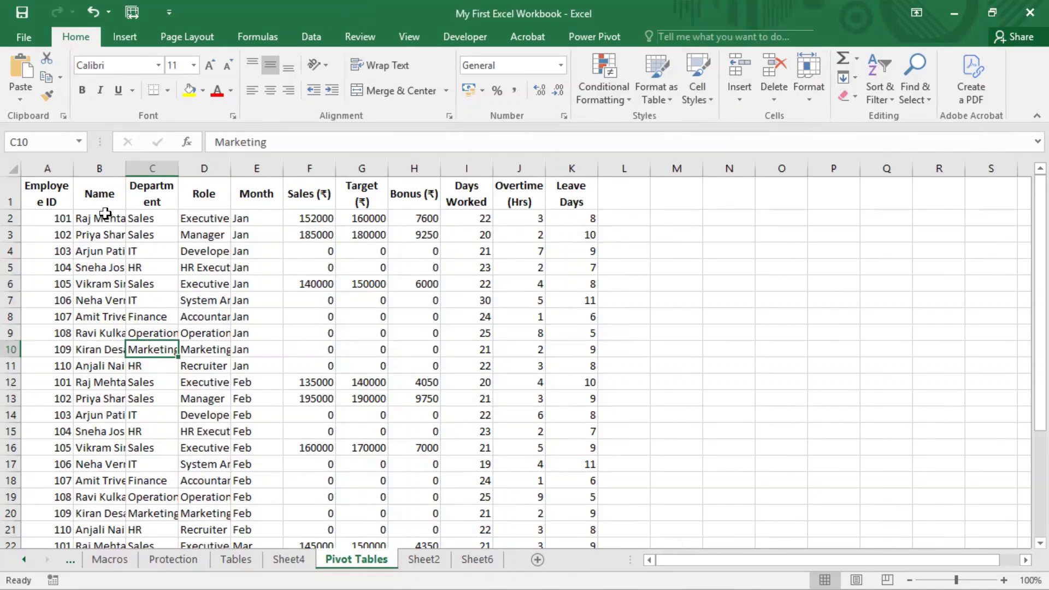
pyautogui.moveTo(105, 213); pyautogui.dragTo(124, 523)
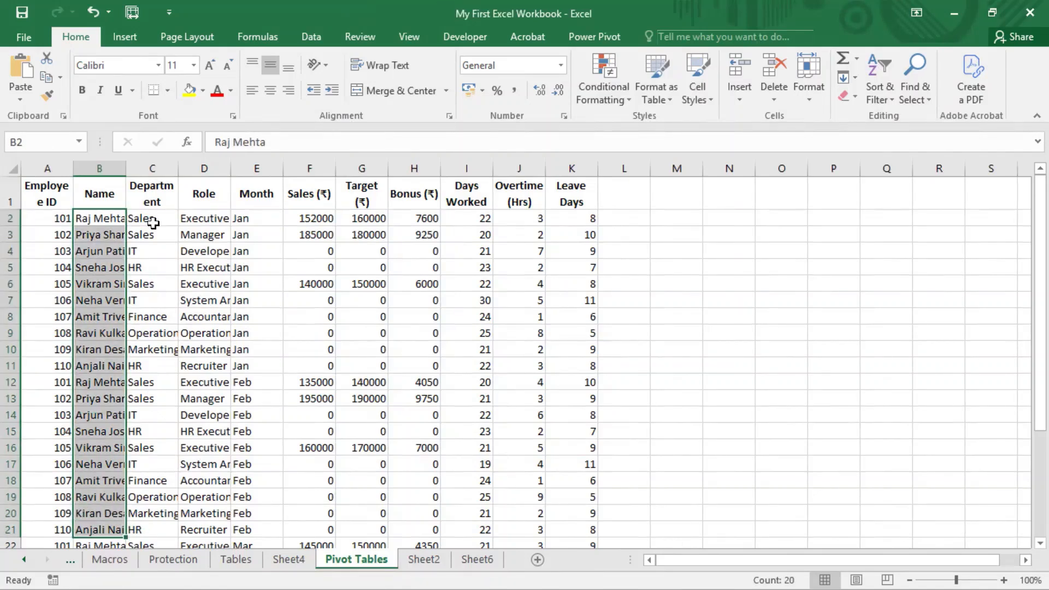
pyautogui.moveTo(153, 222); pyautogui.dragTo(154, 391)
pyautogui.moveTo(207, 221); pyautogui.dragTo(204, 465)
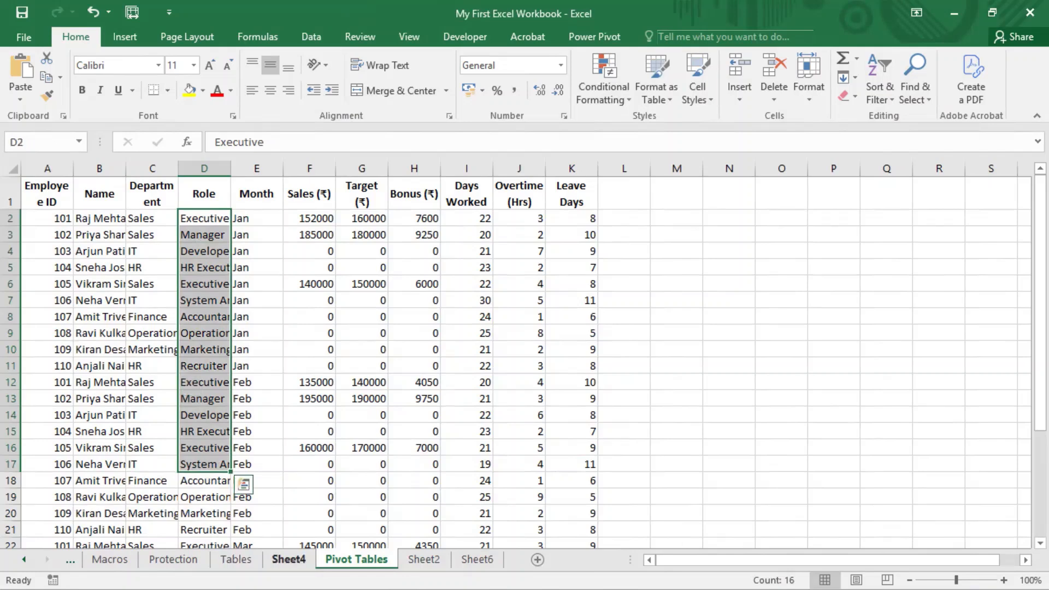
pyautogui.click(289, 559)
# Look at the Name items in the Row Labels filter and the months in the Column Labels filter without changes.
pyautogui.click(89, 267)
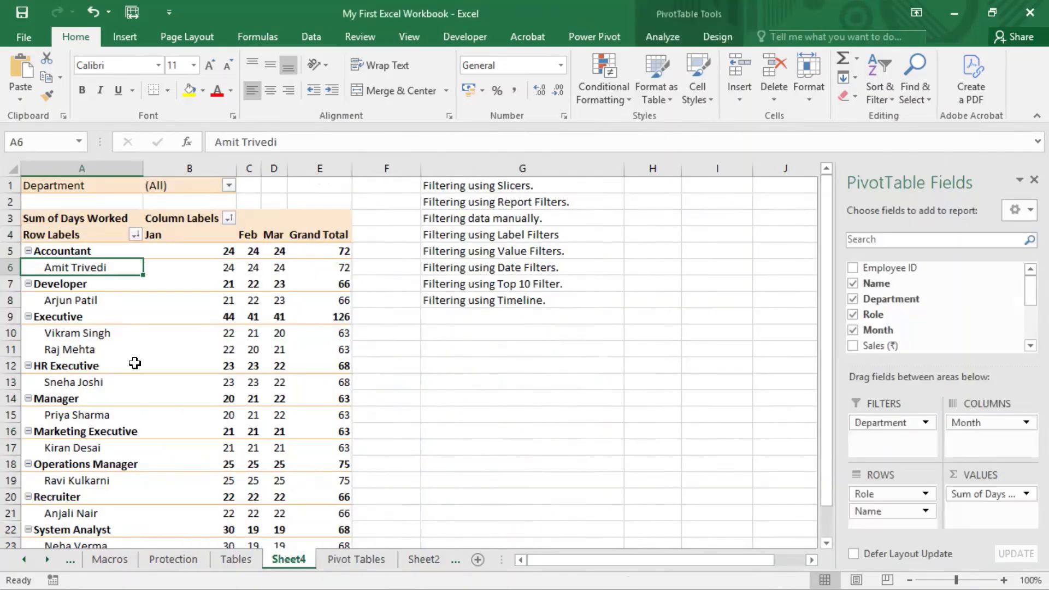
pyautogui.click(134, 234)
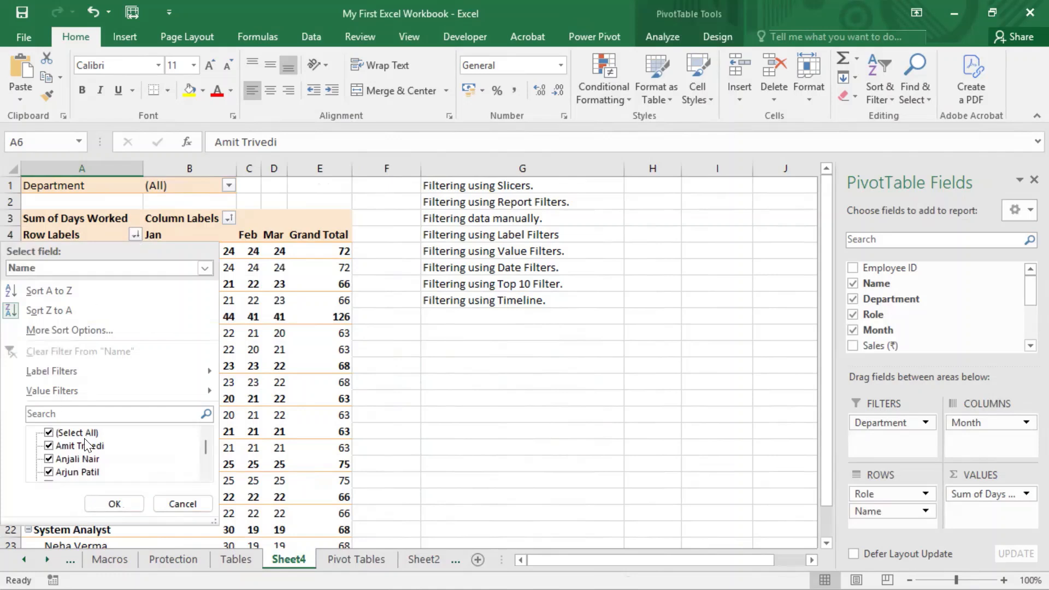
pyautogui.click(274, 276)
pyautogui.click(228, 218)
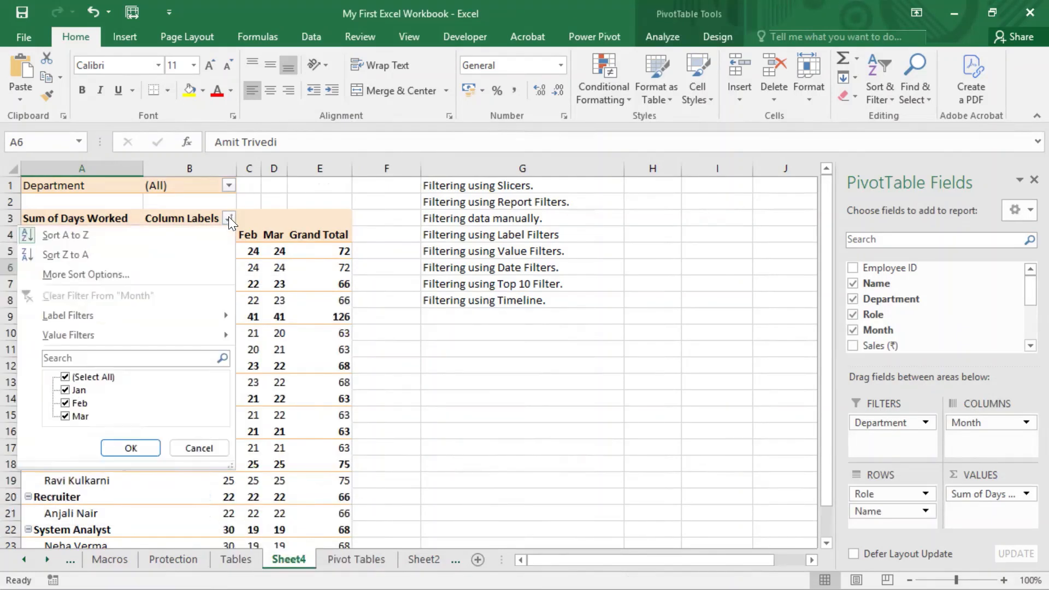
pyautogui.click(270, 371)
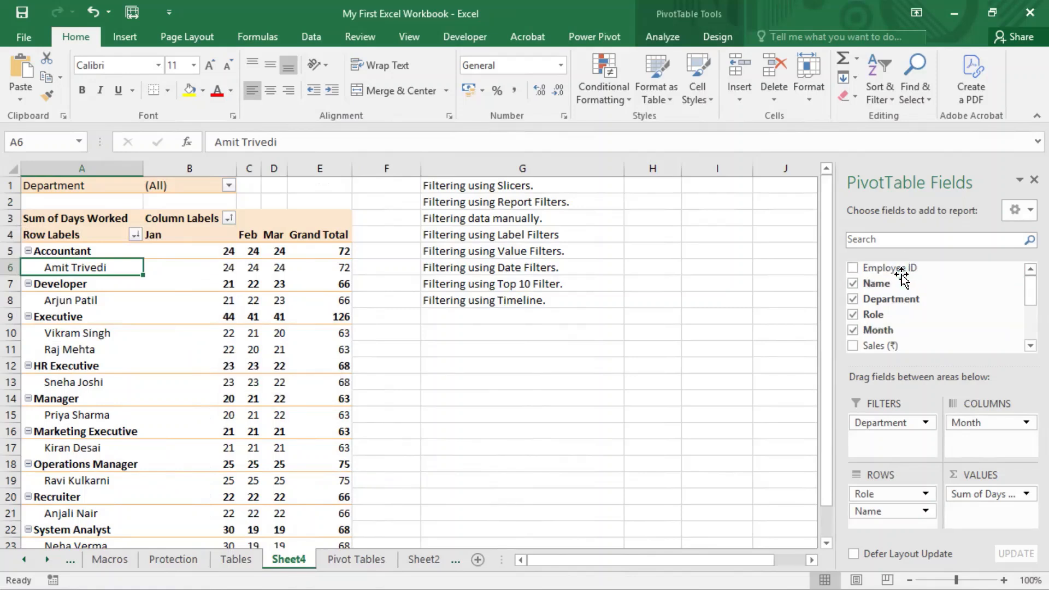
# Add Employee ID to the pivot table's rows below Name and look at its Between label filter without applying it.
pyautogui.moveTo(908, 268); pyautogui.dragTo(883, 529)
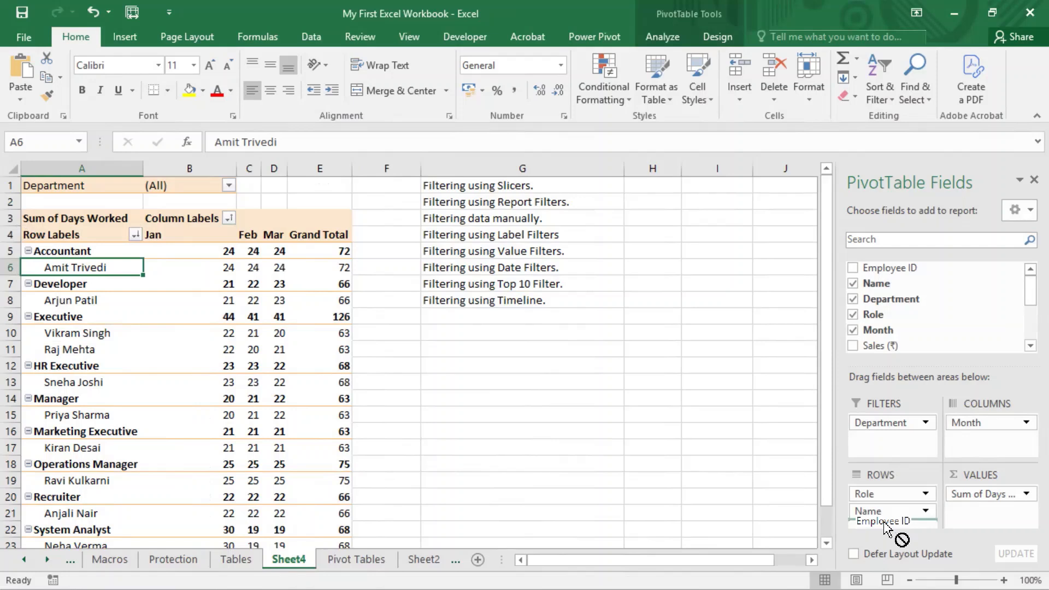
pyautogui.click(135, 235)
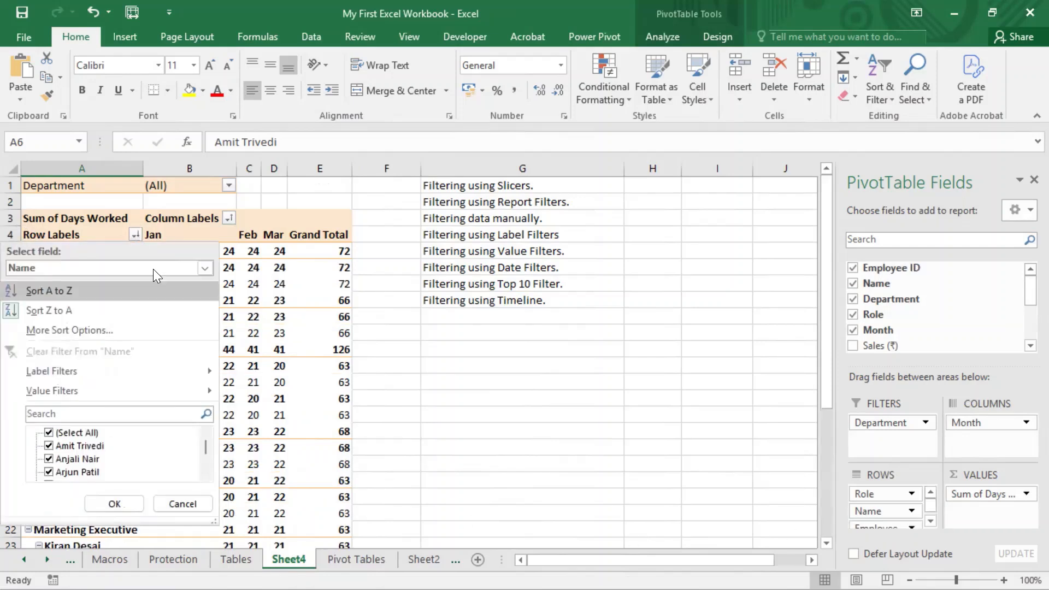
pyautogui.click(153, 268)
pyautogui.click(90, 312)
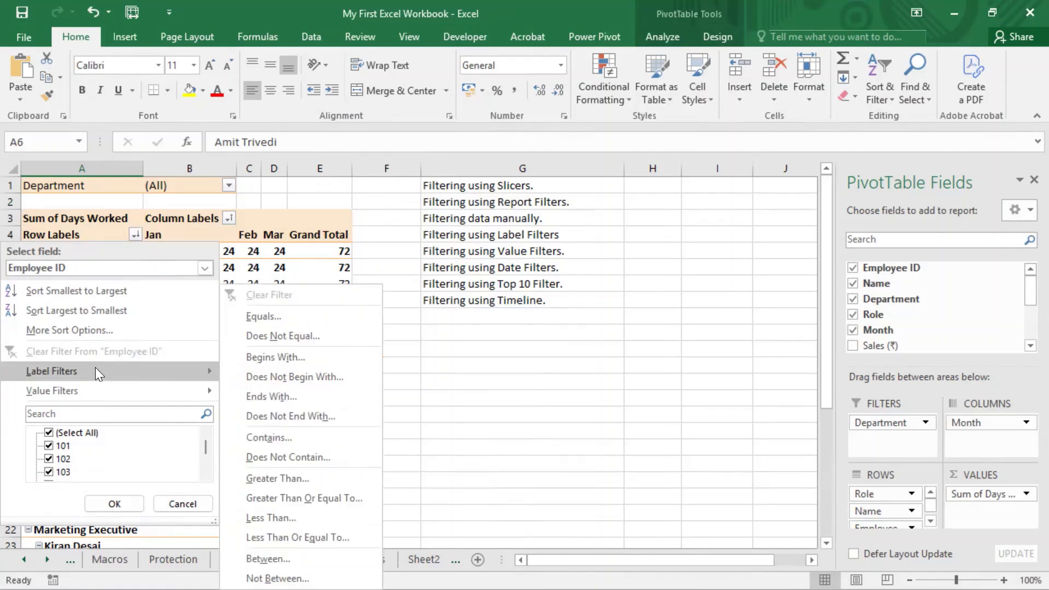
pyautogui.click(268, 561)
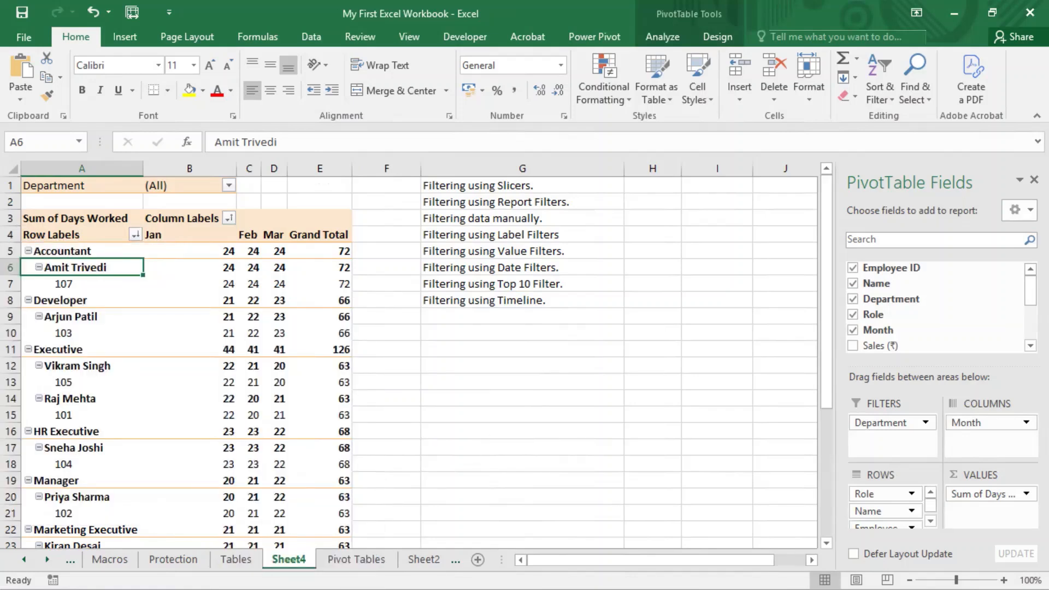
# Look at the Label Filters and Value Filters conditions for Employee ID in the Row Labels filter and close it without changes.
pyautogui.click(137, 234)
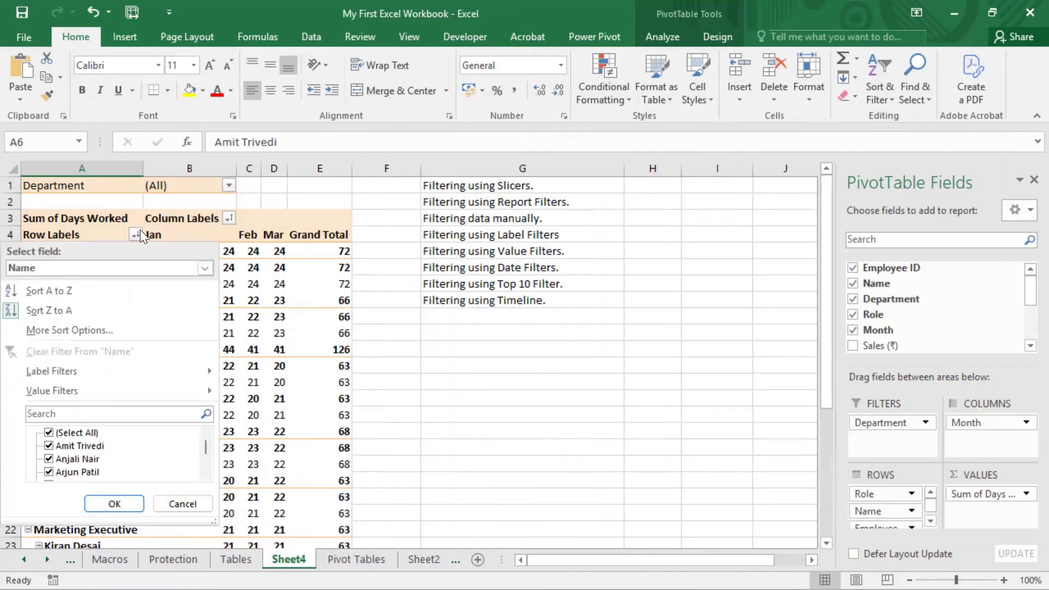
pyautogui.click(104, 268)
pyautogui.click(81, 316)
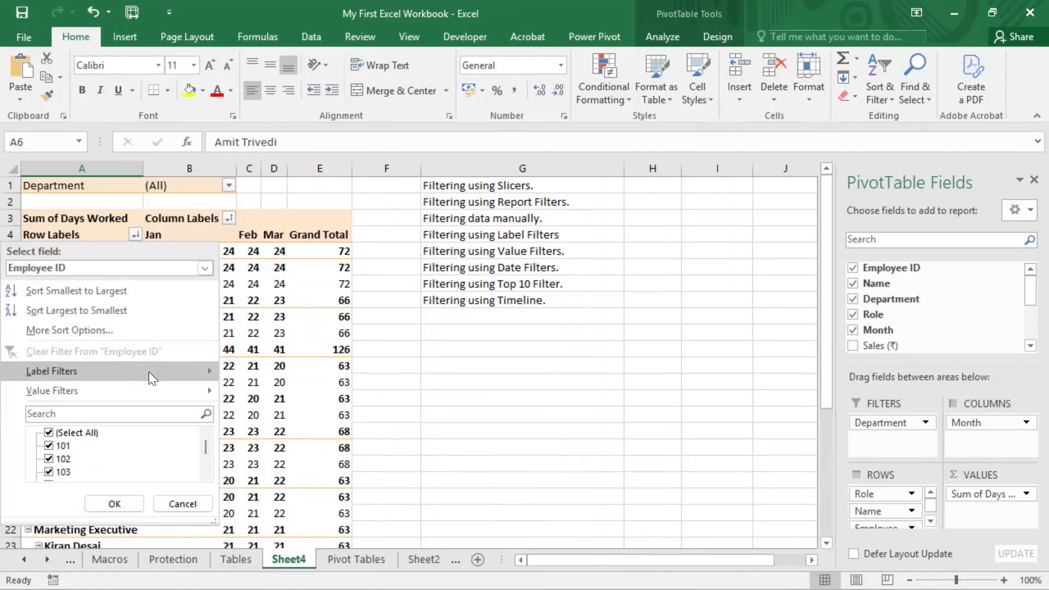
pyautogui.moveTo(145, 391)
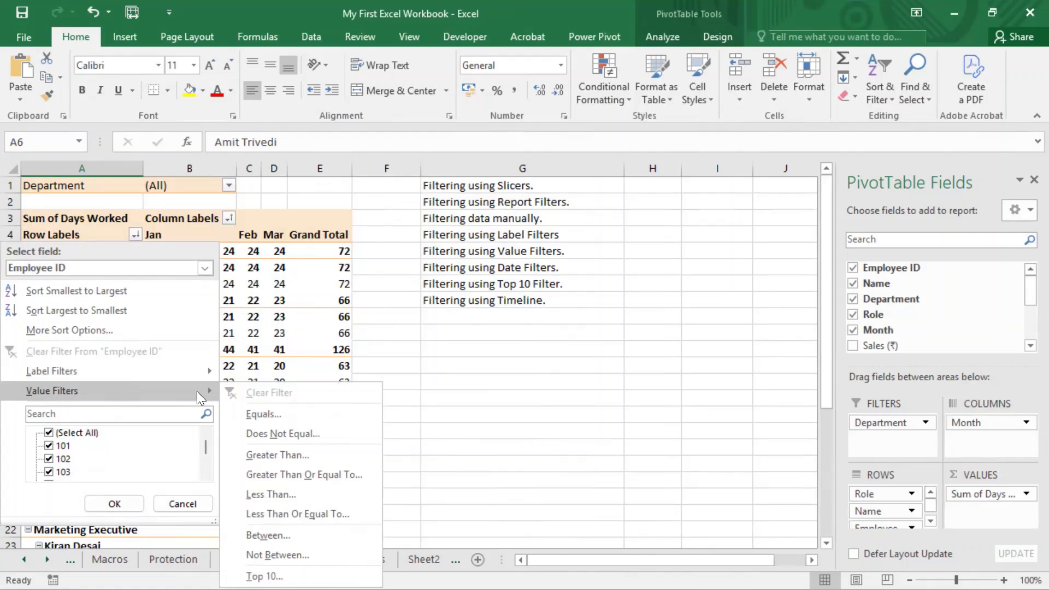
pyautogui.click(563, 482)
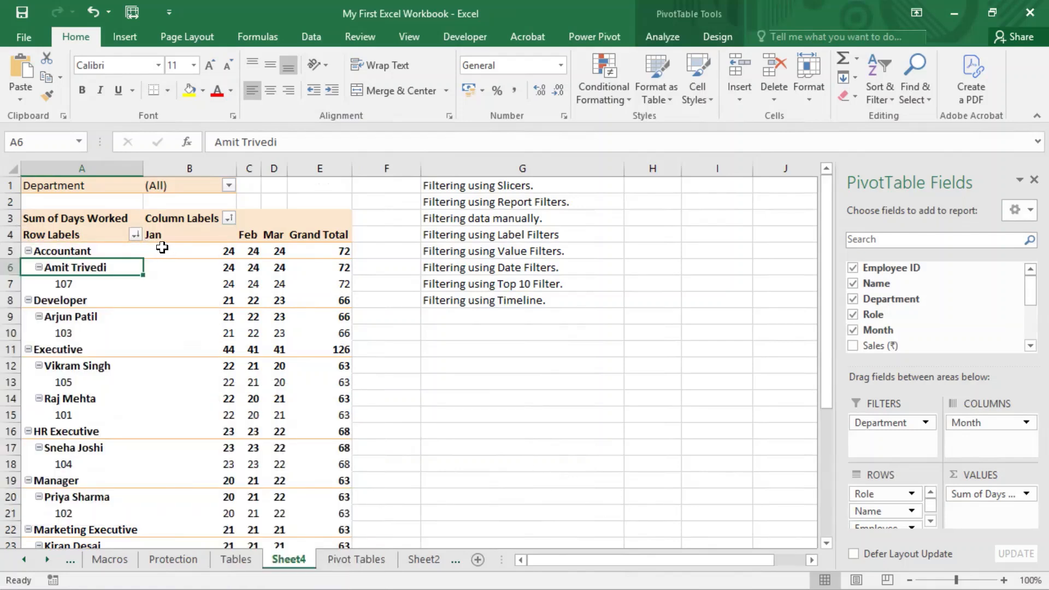
# Check the fields selectable in the Row Labels filter and remove Employee ID from the pivot table's rows.
pyautogui.click(134, 235)
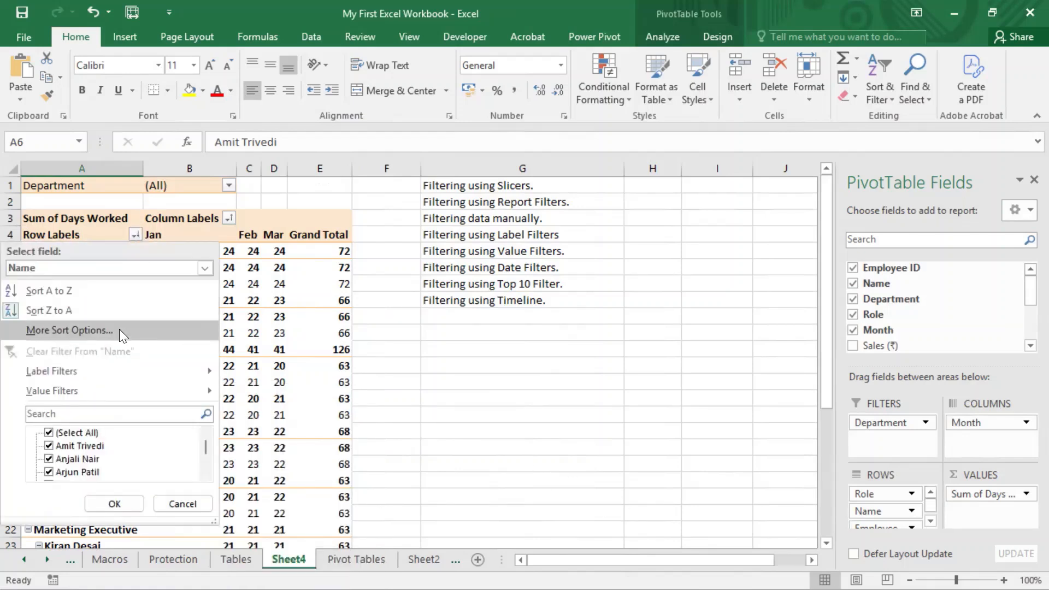
pyautogui.click(133, 270)
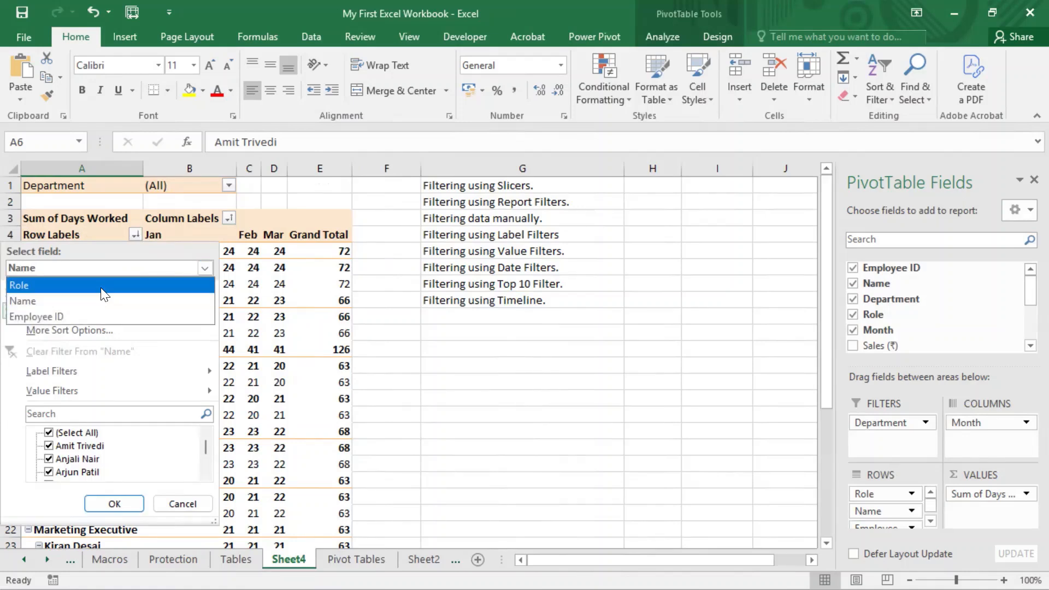
pyautogui.click(381, 397)
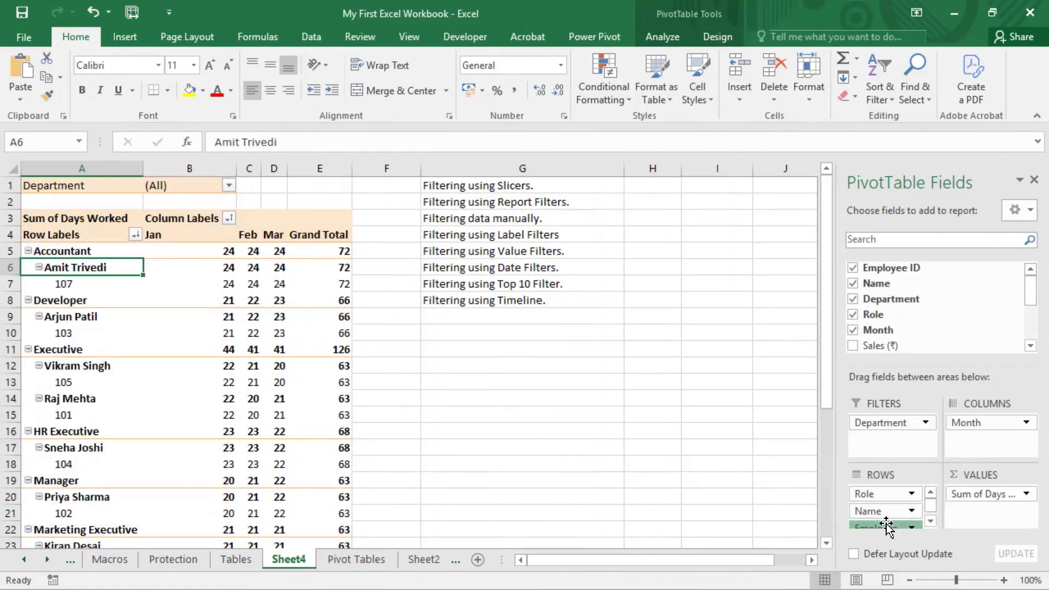
pyautogui.moveTo(889, 527); pyautogui.dragTo(689, 418)
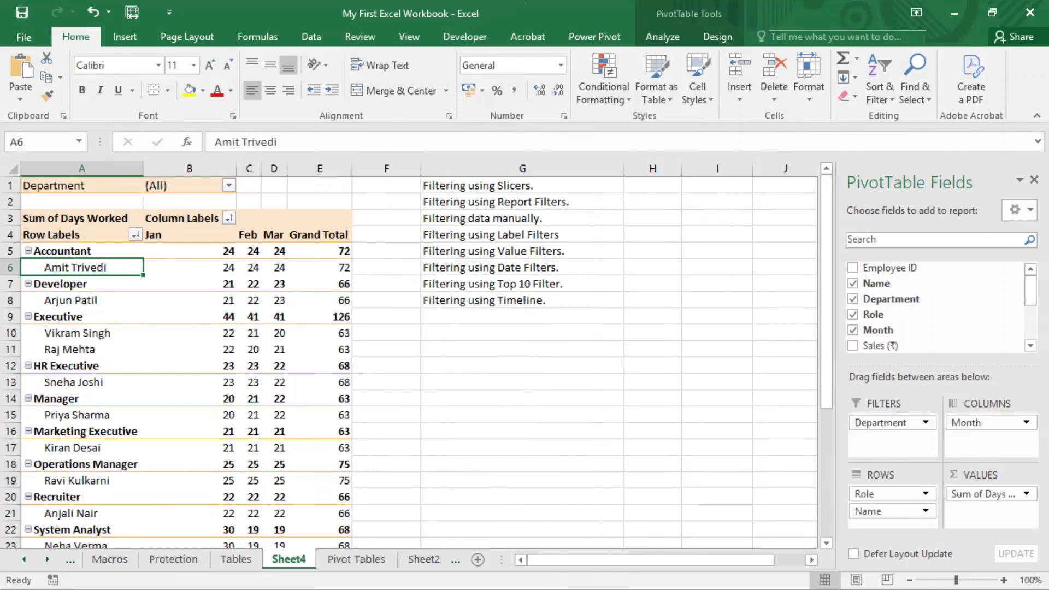
# Examine the Executive, HR Executive and Marketing Executive roles in the pivot table's row labels.
pyautogui.click(523, 1)
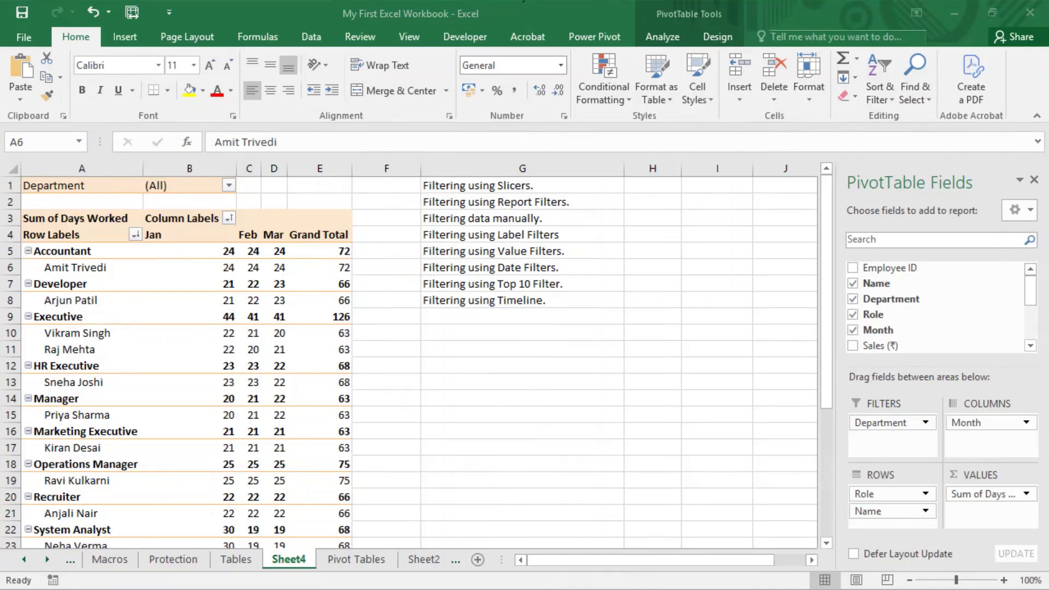
pyautogui.click(358, 132)
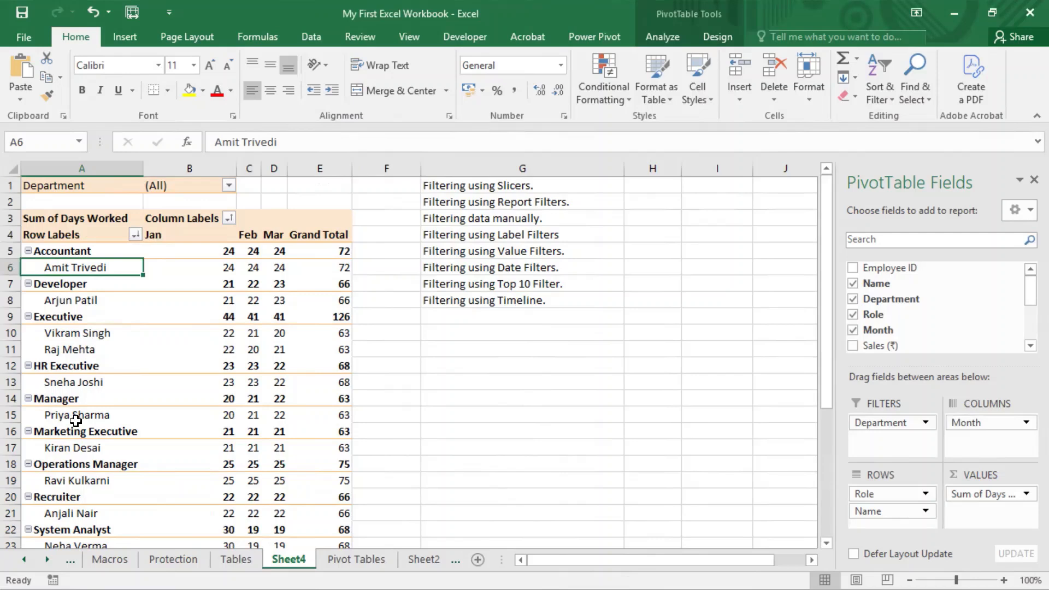
pyautogui.click(80, 370)
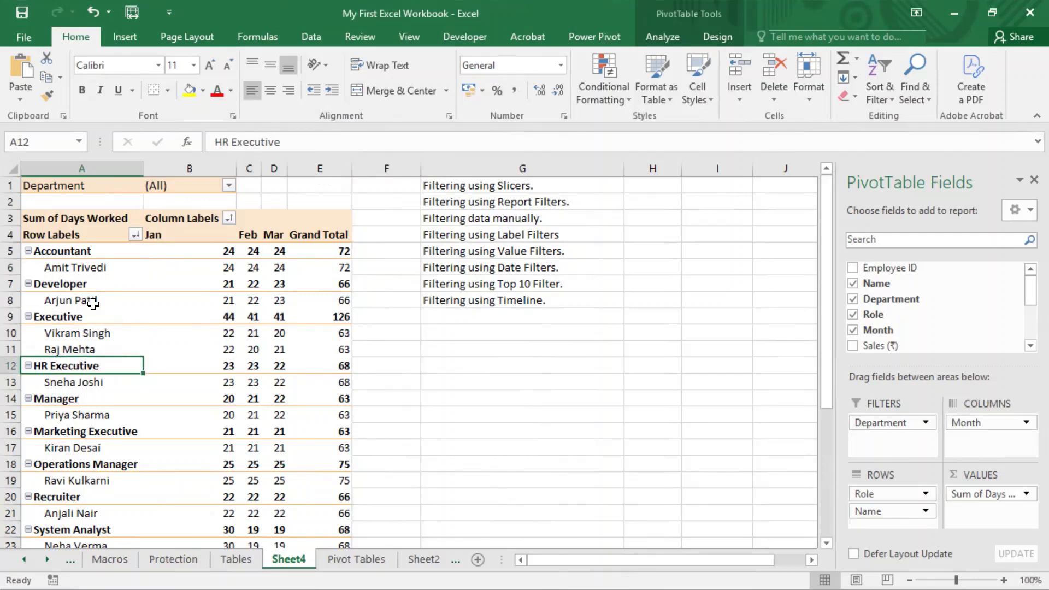
pyautogui.click(76, 317)
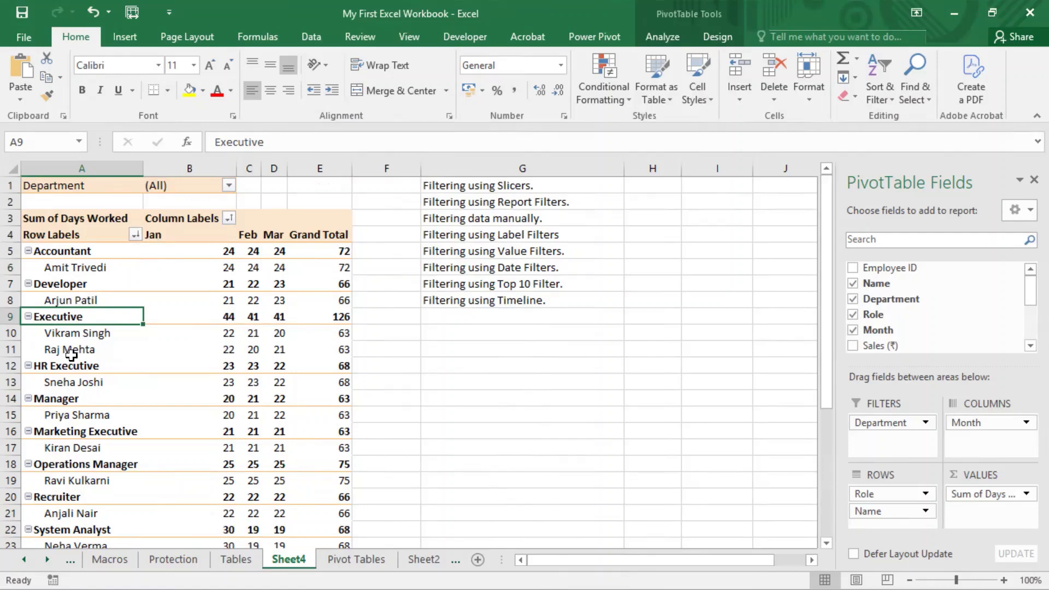
pyautogui.click(81, 370)
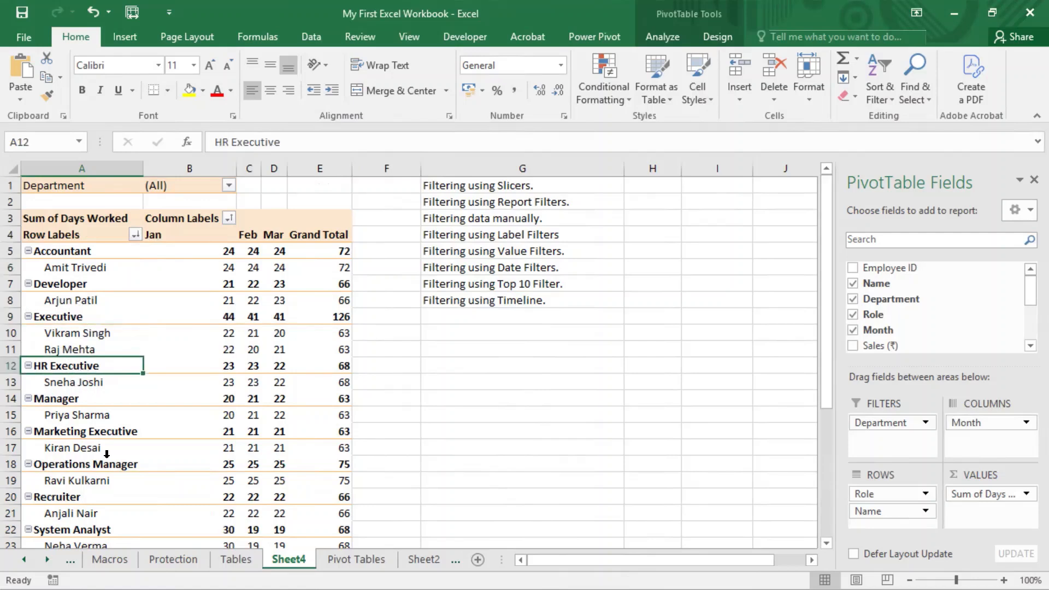
pyautogui.click(101, 432)
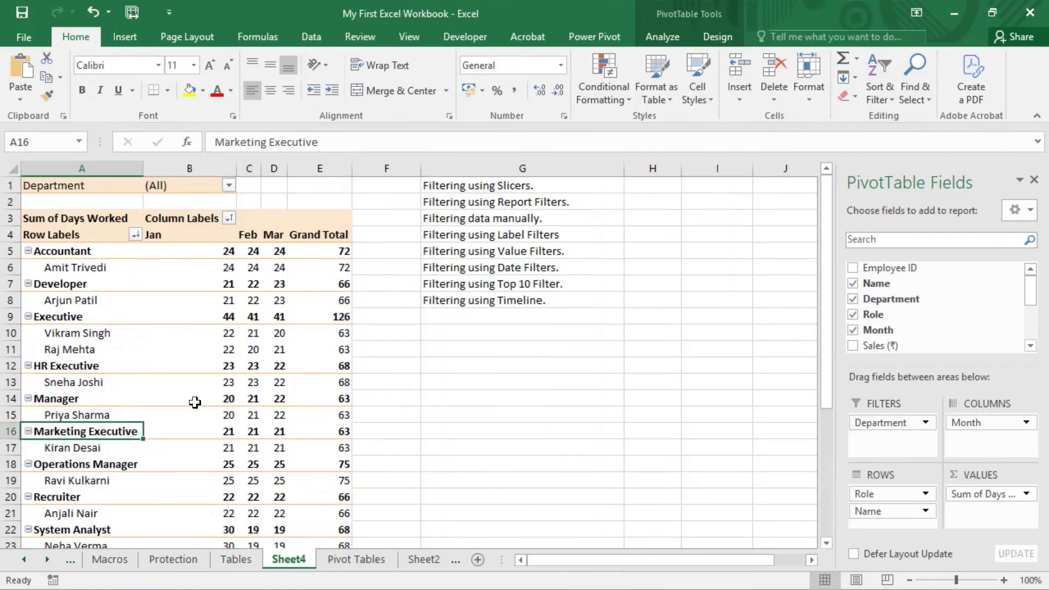
pyautogui.scroll(-1, 195, 403)
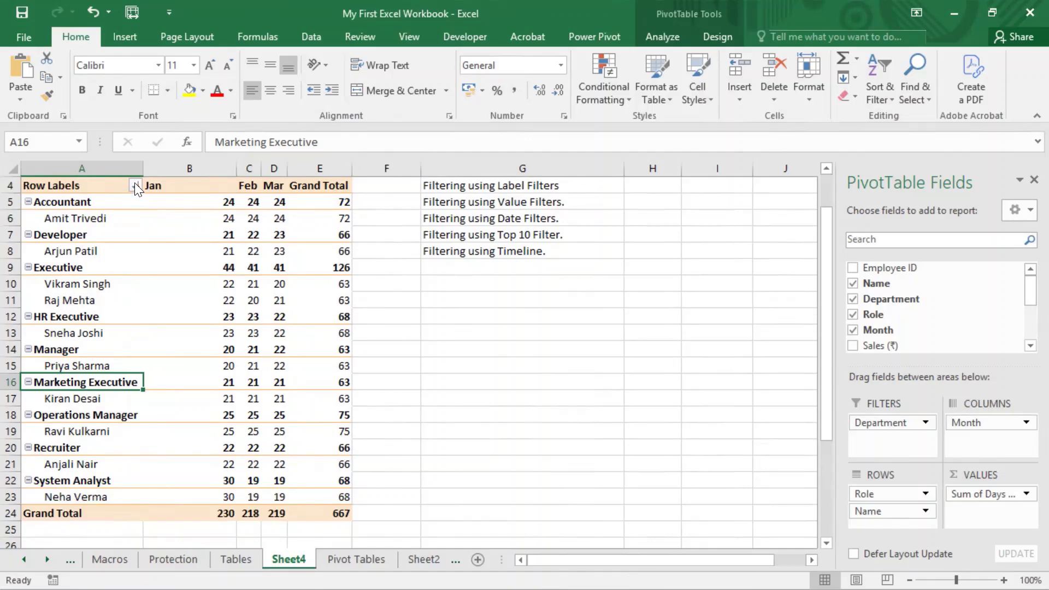
pyautogui.scroll(1, 175, 421)
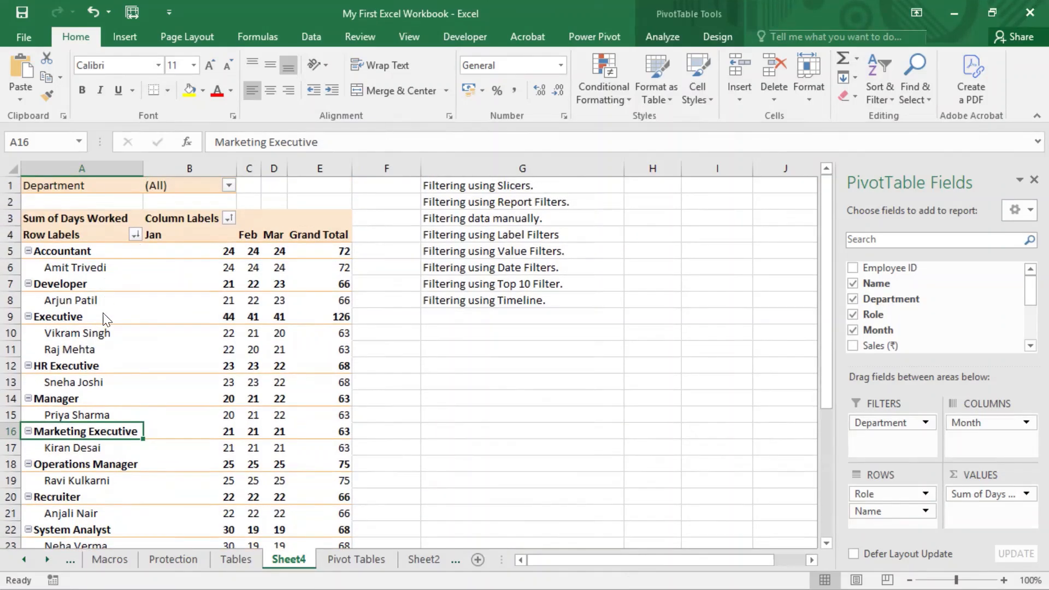
# Apply a Contains label filter on Role with the text "execut".
pyautogui.hotkey('alt', 'Down')
pyautogui.moveTo(108, 371)
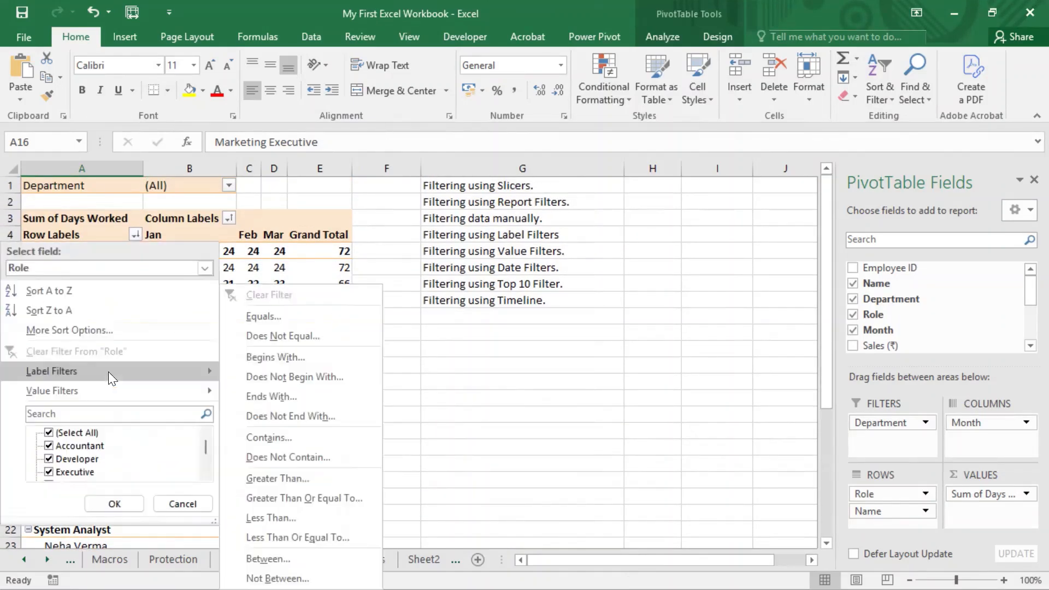
pyautogui.click(289, 438)
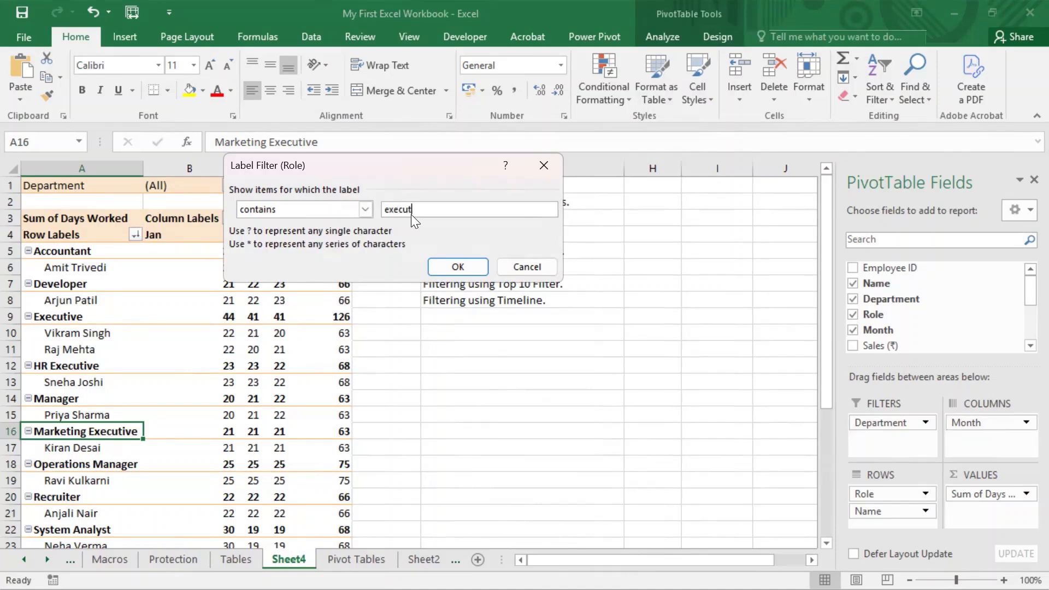
pyautogui.press('BackSpace')
pyautogui.click(458, 267)
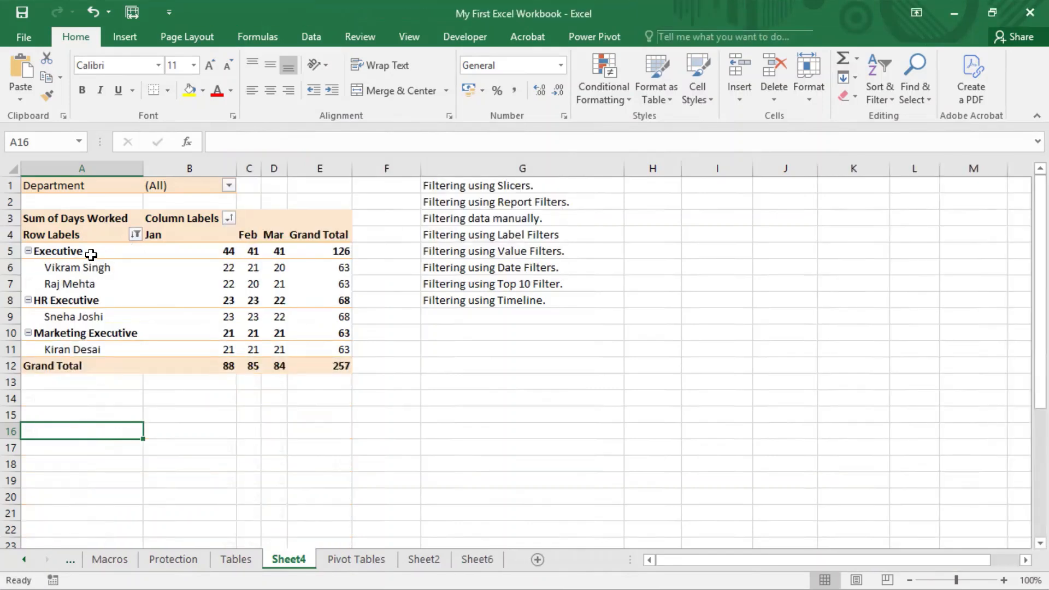
# Examine the filtered executive rows, then check the Role item list and Label Filters conditions in the Row Labels filter.
pyautogui.moveTo(90, 253); pyautogui.dragTo(87, 349)
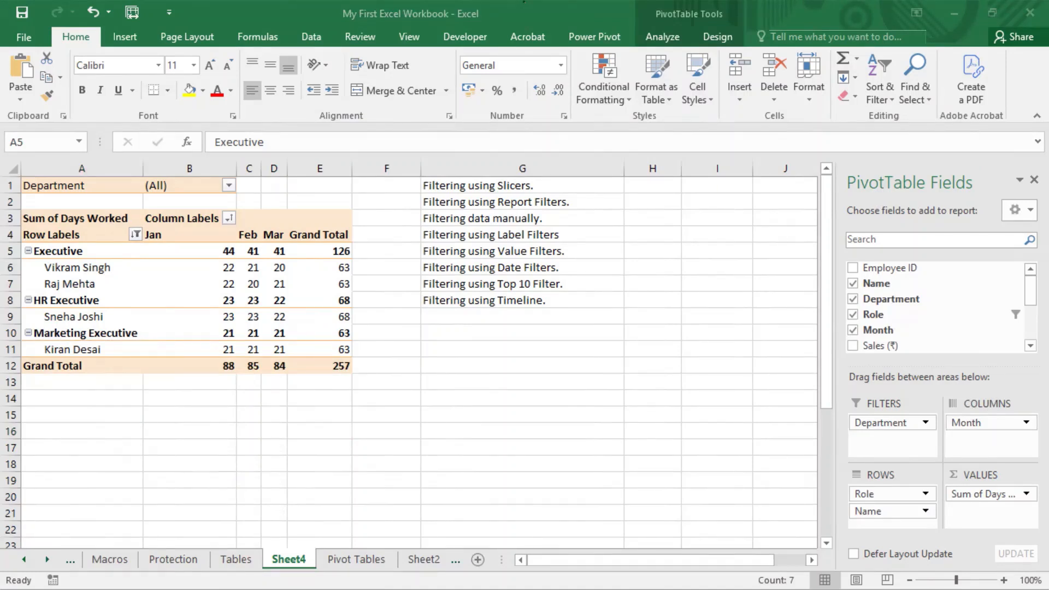
pyautogui.click(173, 399)
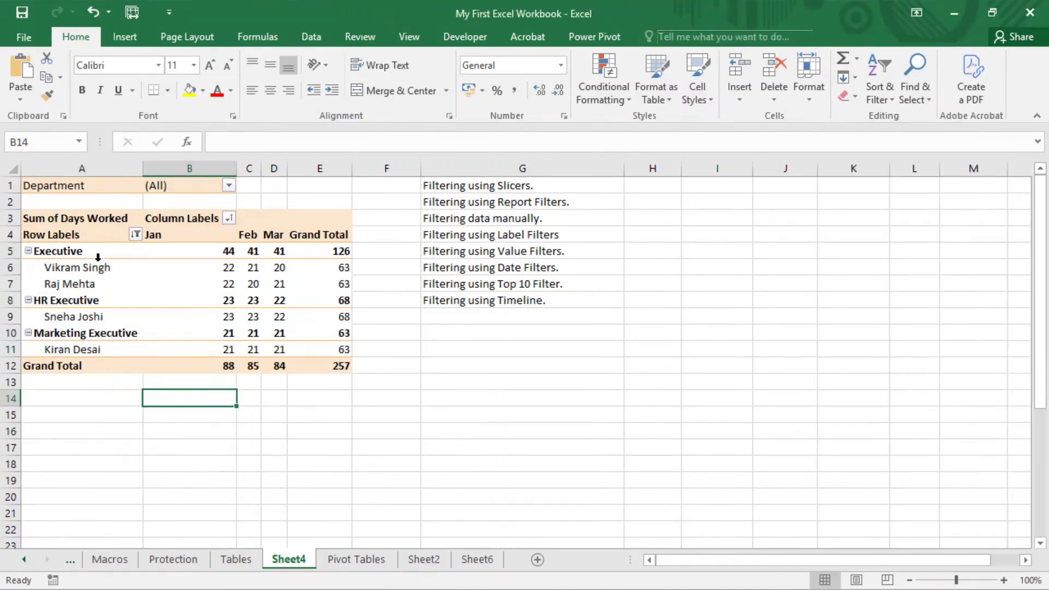
pyautogui.click(97, 259)
pyautogui.click(98, 254)
pyautogui.click(135, 234)
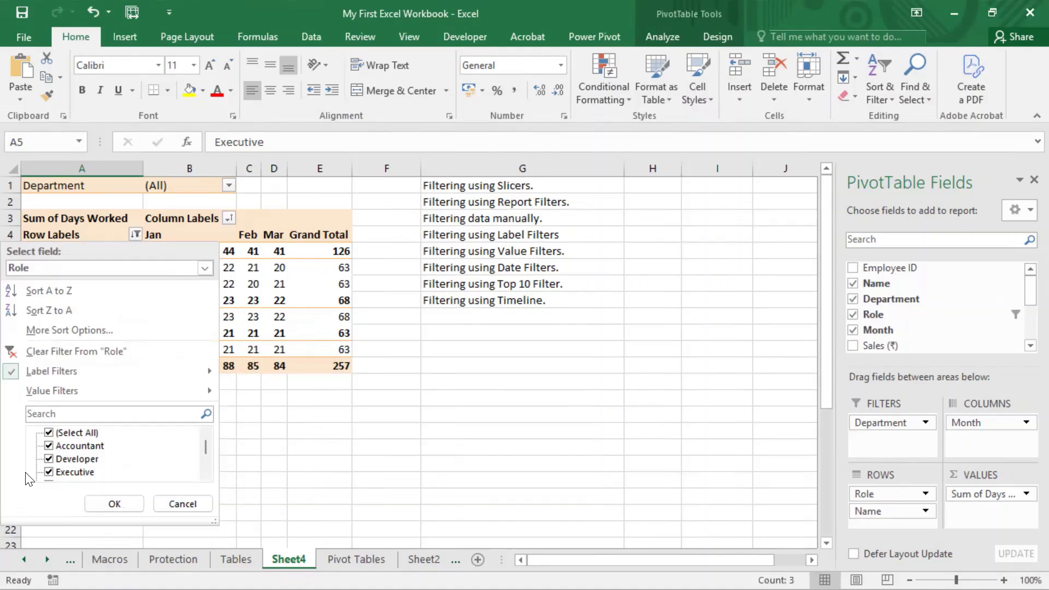
pyautogui.click(49, 432)
pyautogui.click(49, 432)
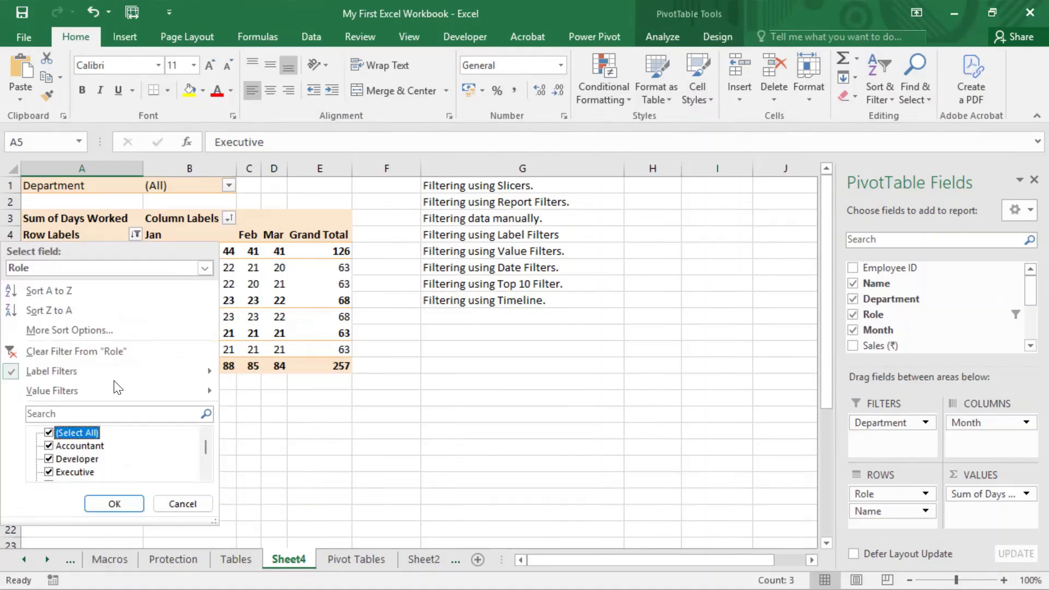
pyautogui.moveTo(207, 371)
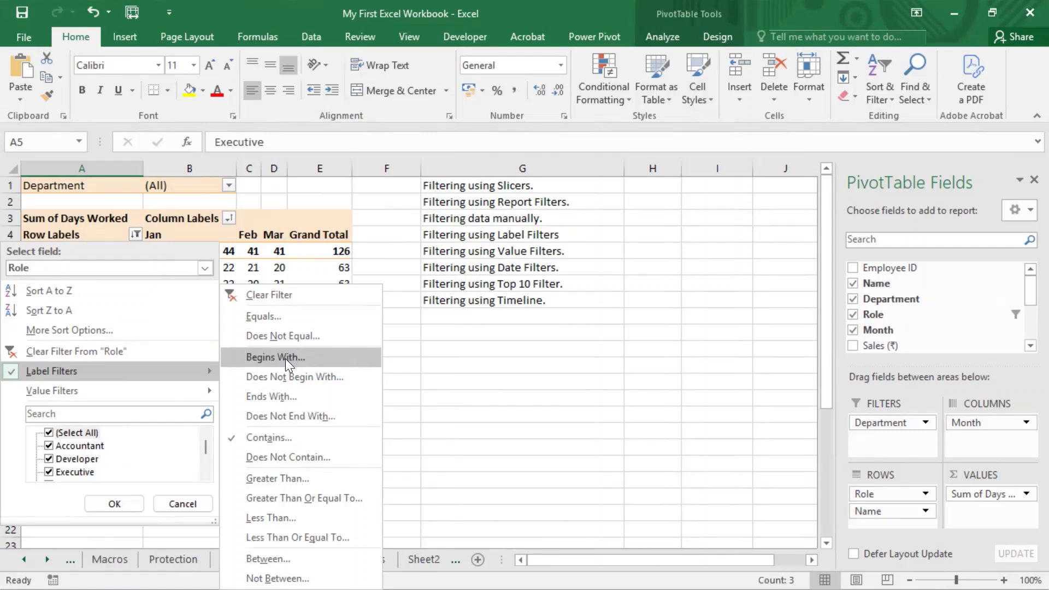
# Apply a Begins With label filter on the Name field with the text "am".
pyautogui.click(98, 268)
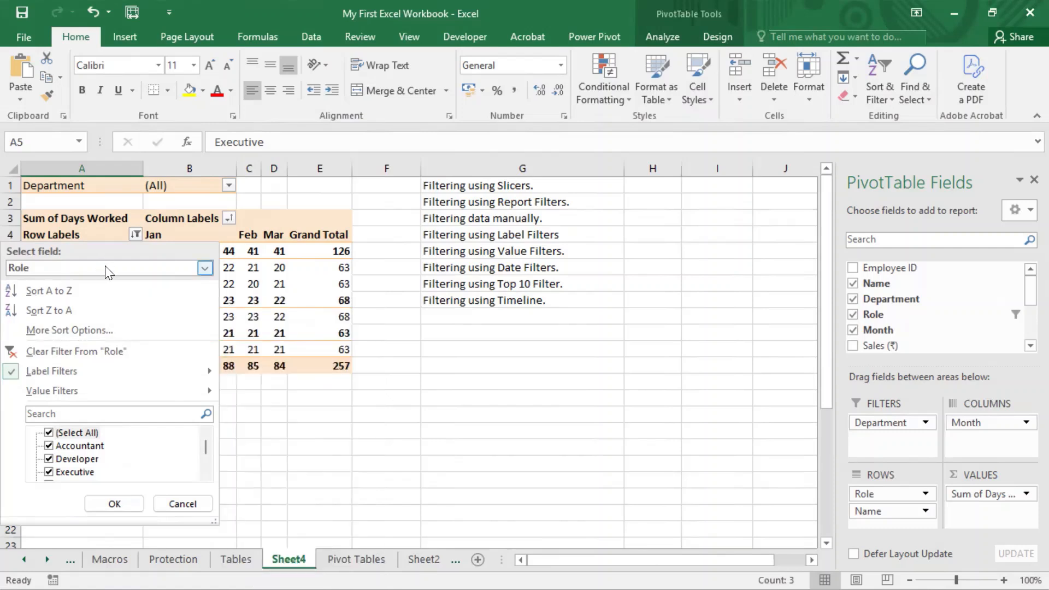
pyautogui.click(47, 300)
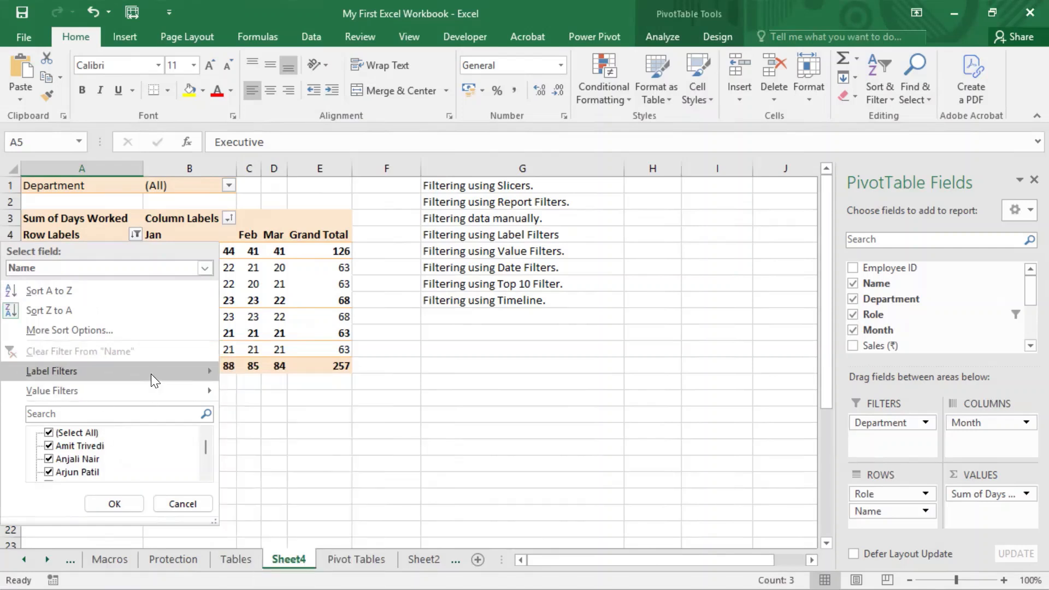
pyautogui.moveTo(150, 373)
pyautogui.click(278, 358)
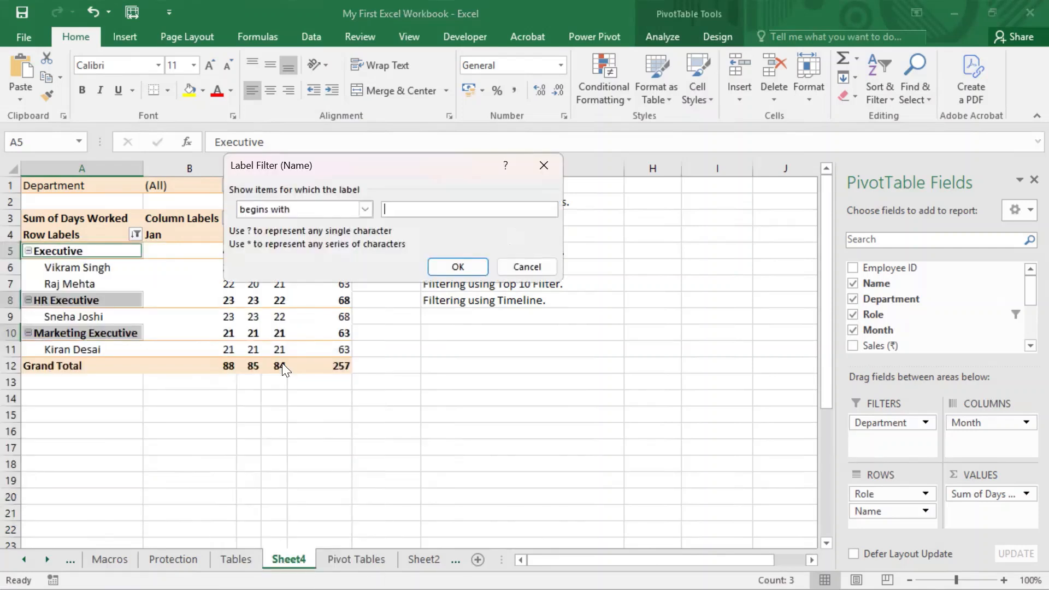
pyautogui.write('AM*')
pyautogui.press('BackSpace')
pyautogui.press('BackSpace')
pyautogui.press('BackSpace')
pyautogui.write('am')
pyautogui.click(458, 266)
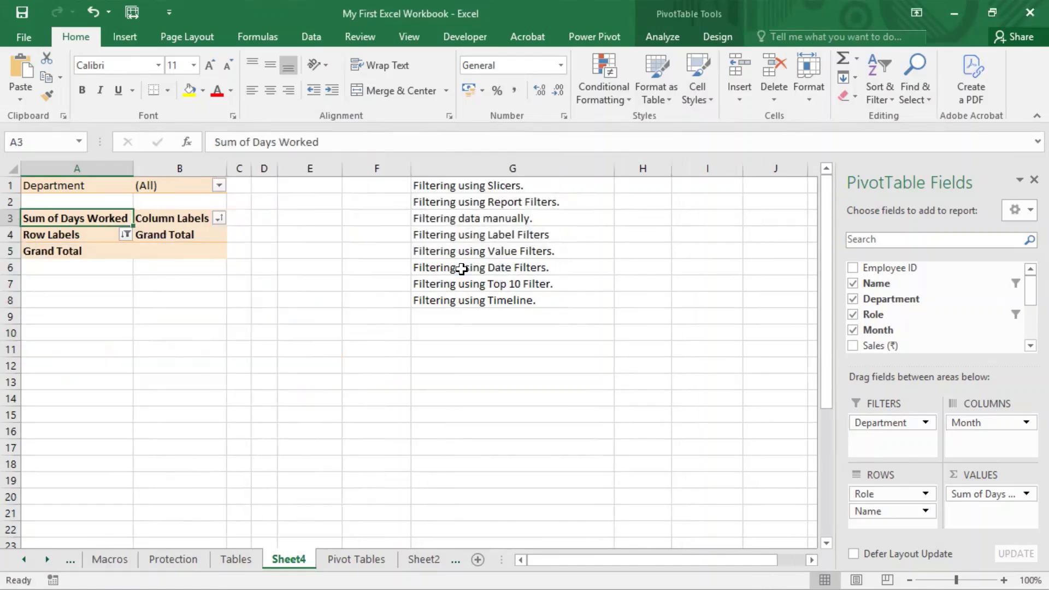
# Try to restore all roles by selecting every Role item in the Row Labels filter.
pyautogui.click(126, 234)
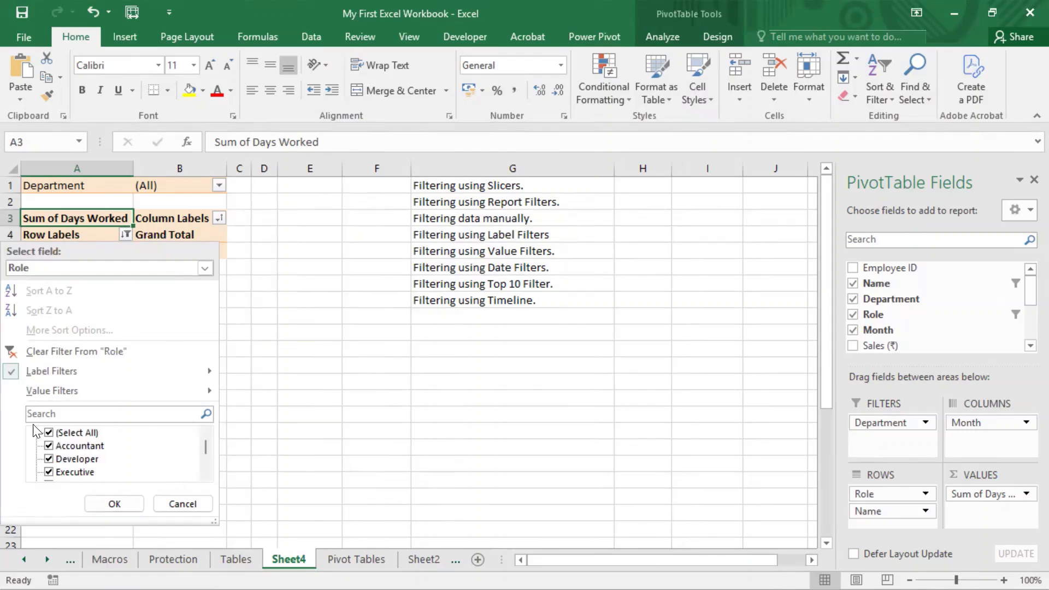
pyautogui.click(45, 432)
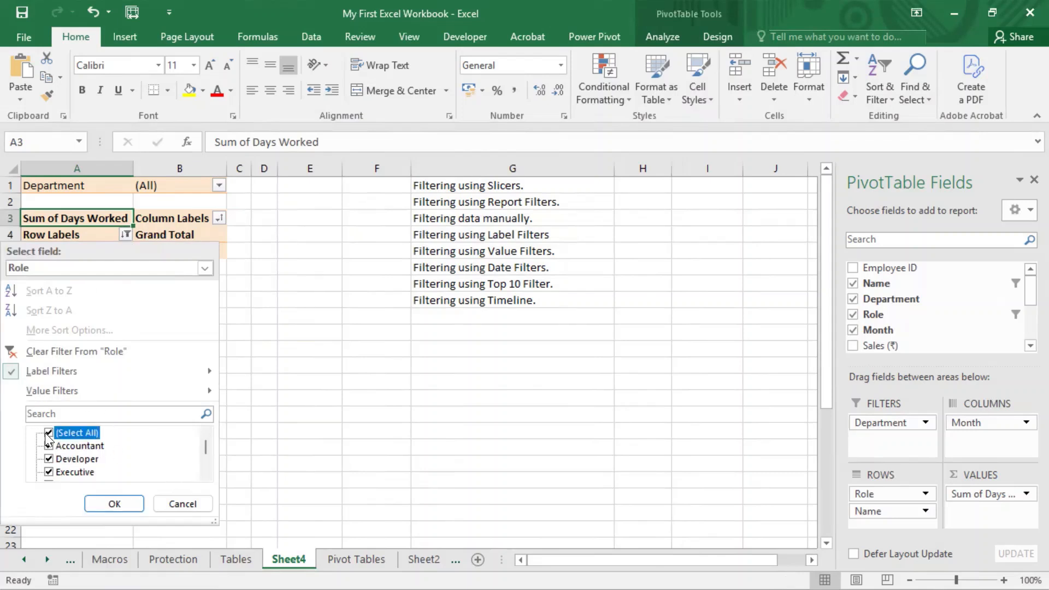
pyautogui.click(104, 500)
# Clear the Contains label filter from the Role field in the pivot table's row labels.
pyautogui.click(128, 233)
pyautogui.moveTo(106, 373)
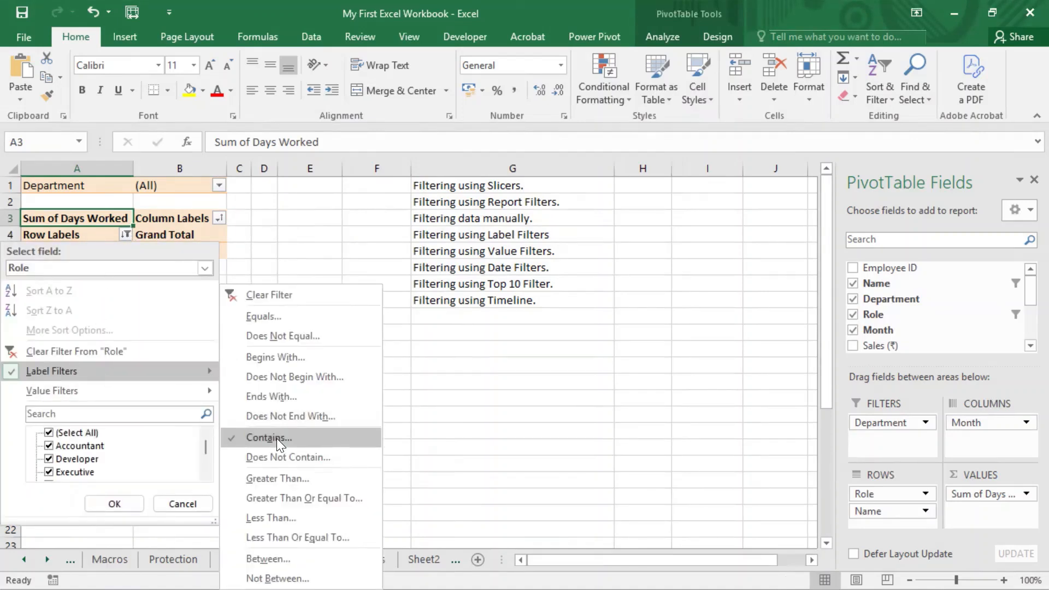
pyautogui.click(271, 295)
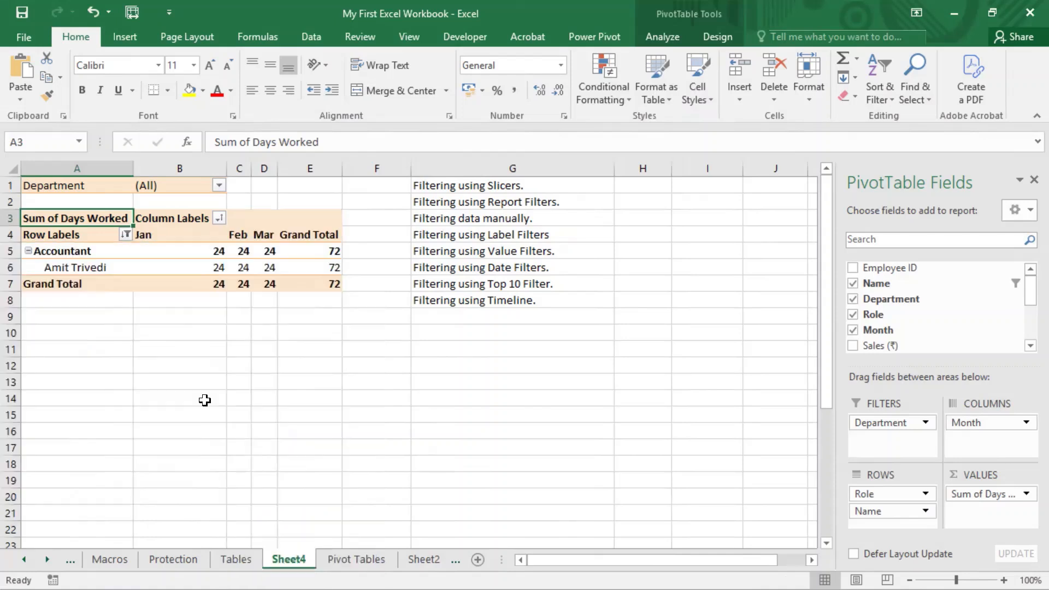
# Try to bring back the missing roles by toggling and reapplying the full Role item selection.
pyautogui.click(125, 234)
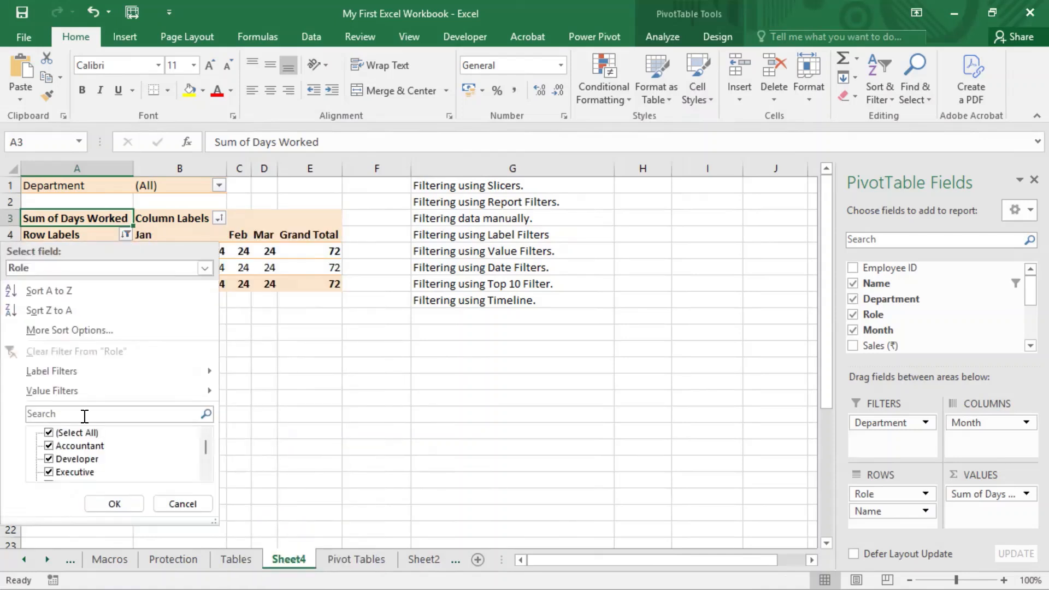
pyautogui.click(49, 433)
pyautogui.click(49, 433)
pyautogui.click(49, 433)
pyautogui.click(49, 446)
pyautogui.click(119, 504)
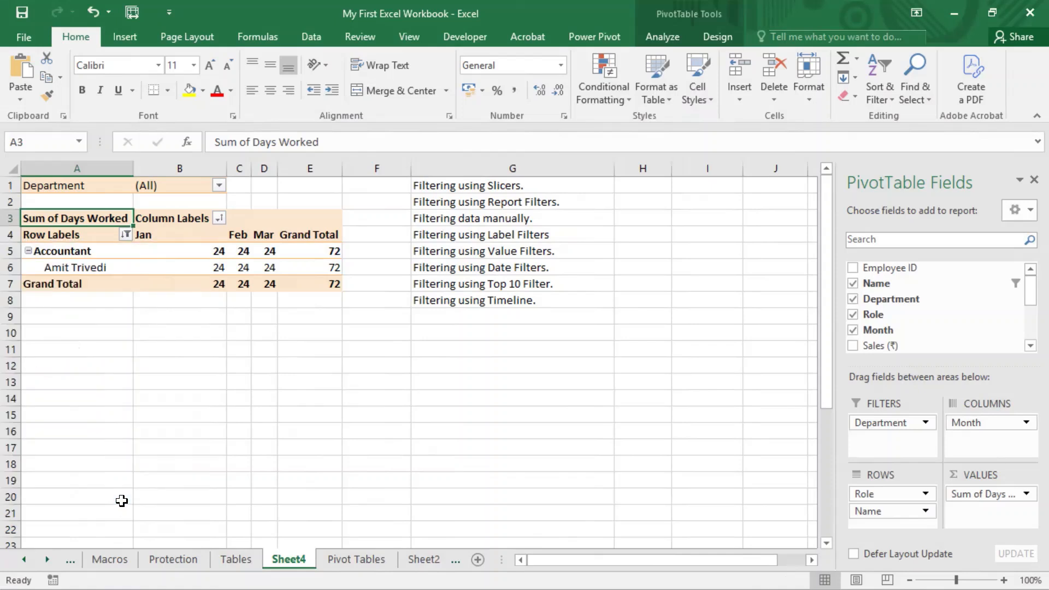
pyautogui.click(141, 331)
pyautogui.click(125, 235)
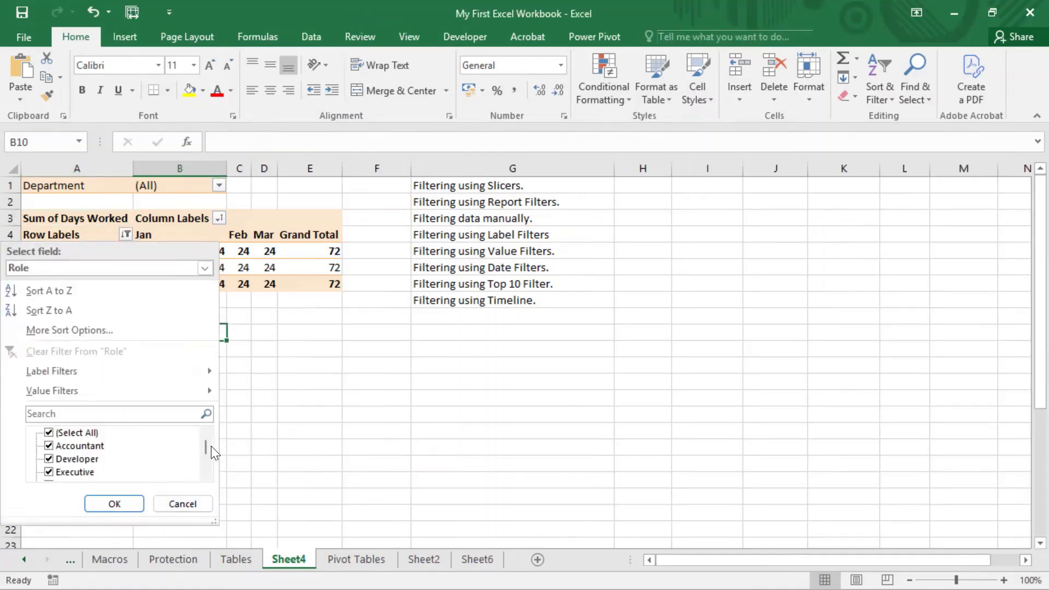
pyautogui.moveTo(205, 444); pyautogui.dragTo(205, 417)
pyautogui.moveTo(169, 373)
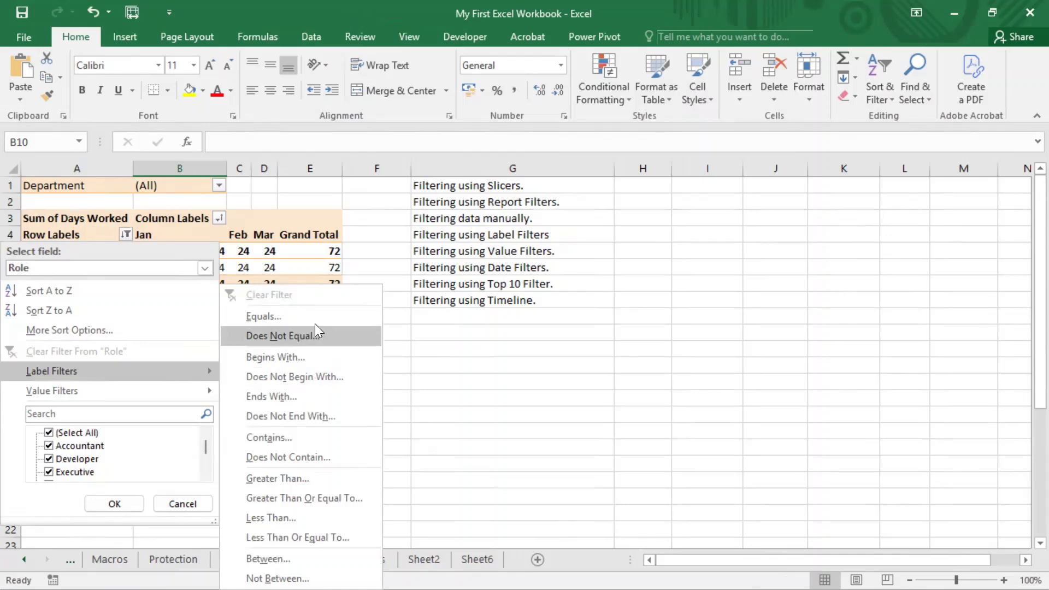
pyautogui.moveTo(173, 394)
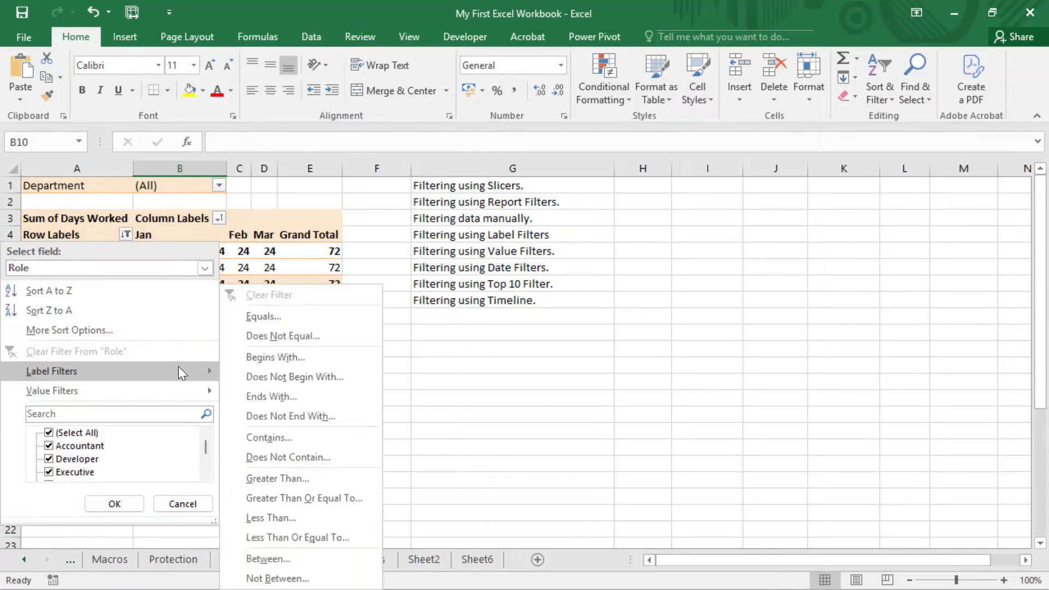
pyautogui.click(269, 357)
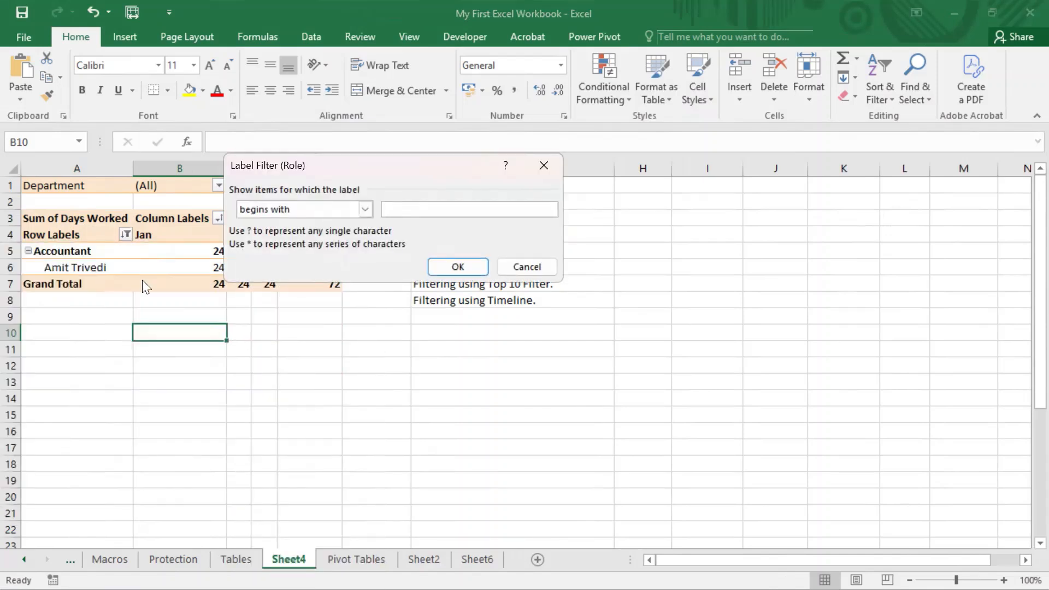
pyautogui.click(500, 273)
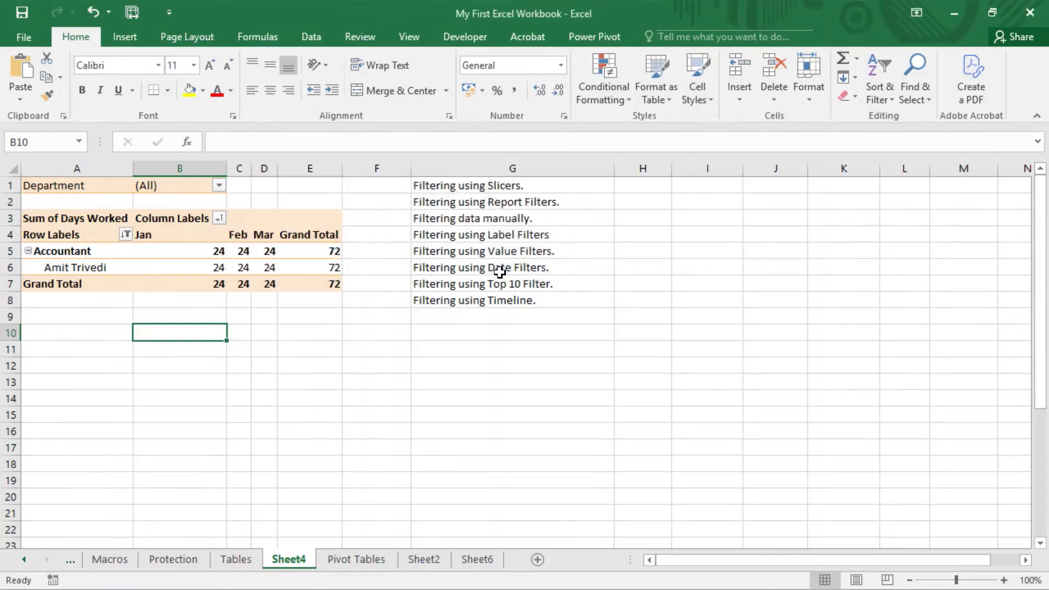
pyautogui.click(237, 333)
# Compare the label filter settings of the Role and Name fields in the Row Labels filter.
pyautogui.click(126, 235)
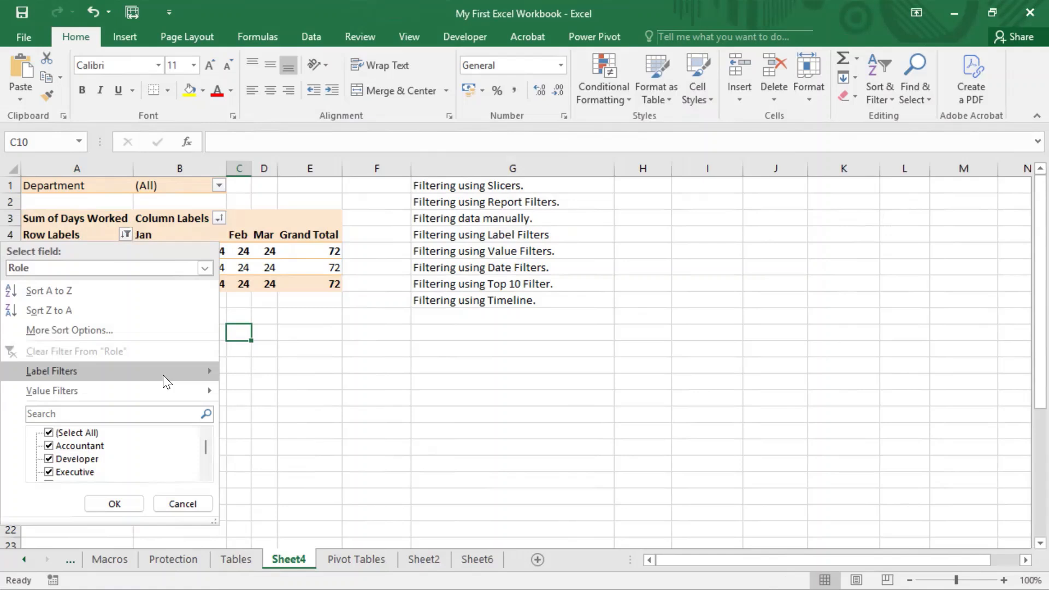
pyautogui.click(136, 268)
pyautogui.click(31, 298)
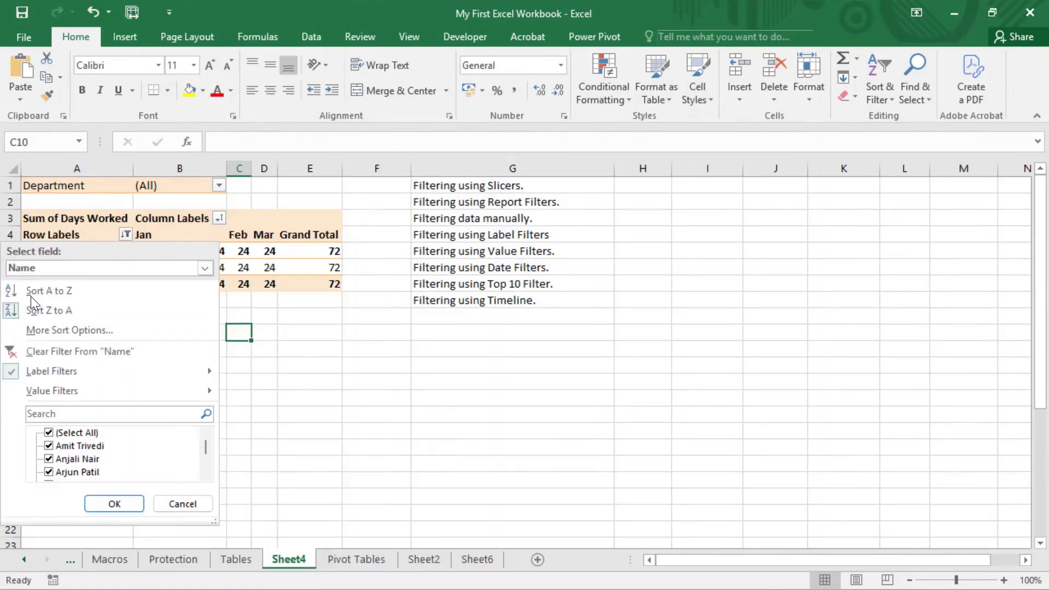
pyautogui.moveTo(186, 369)
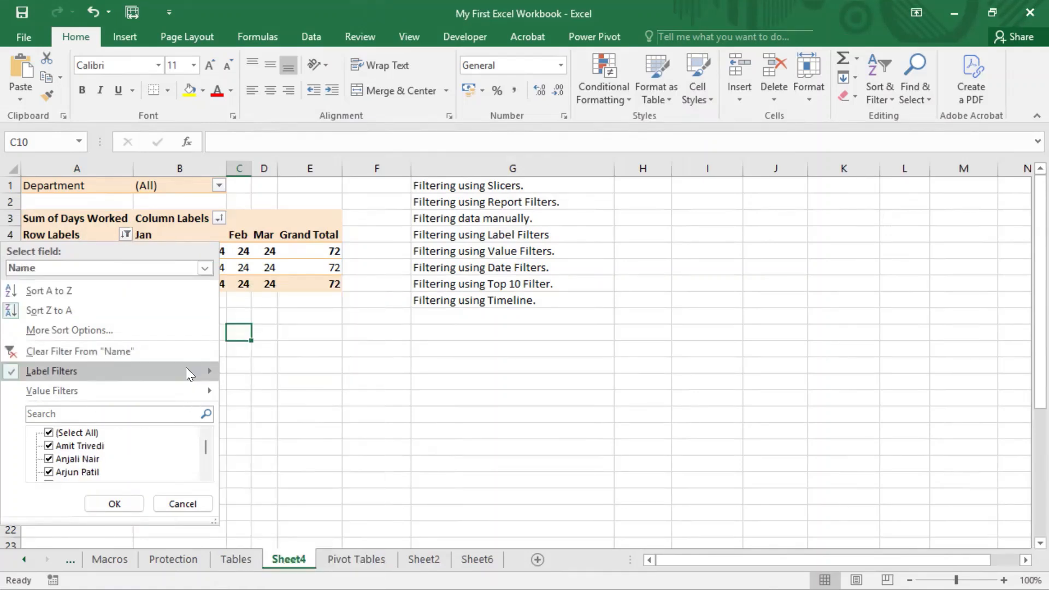
pyautogui.click(156, 269)
pyautogui.click(72, 285)
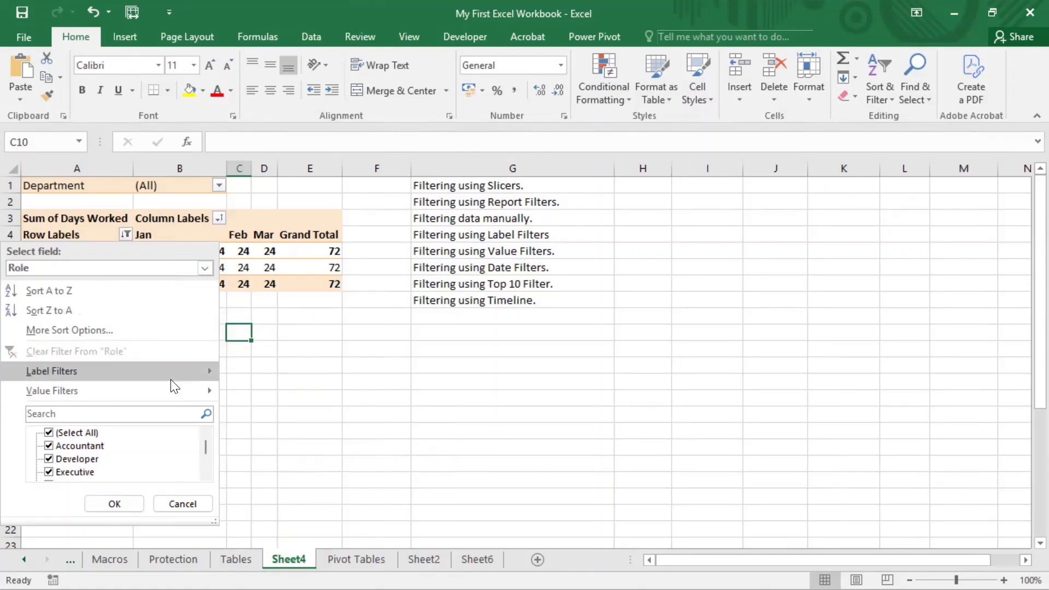
pyautogui.moveTo(171, 373)
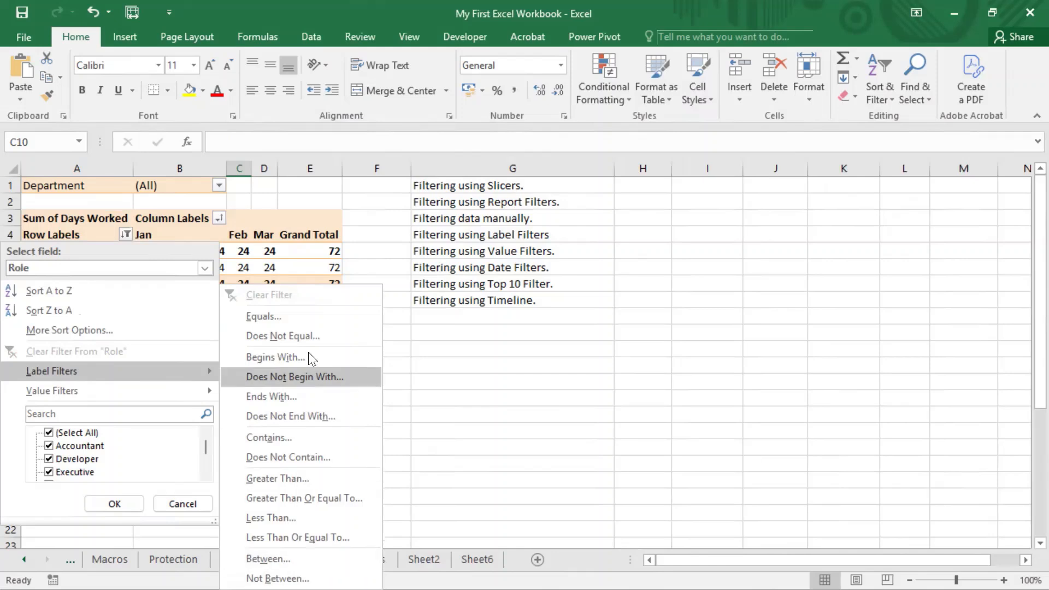
pyautogui.click(440, 485)
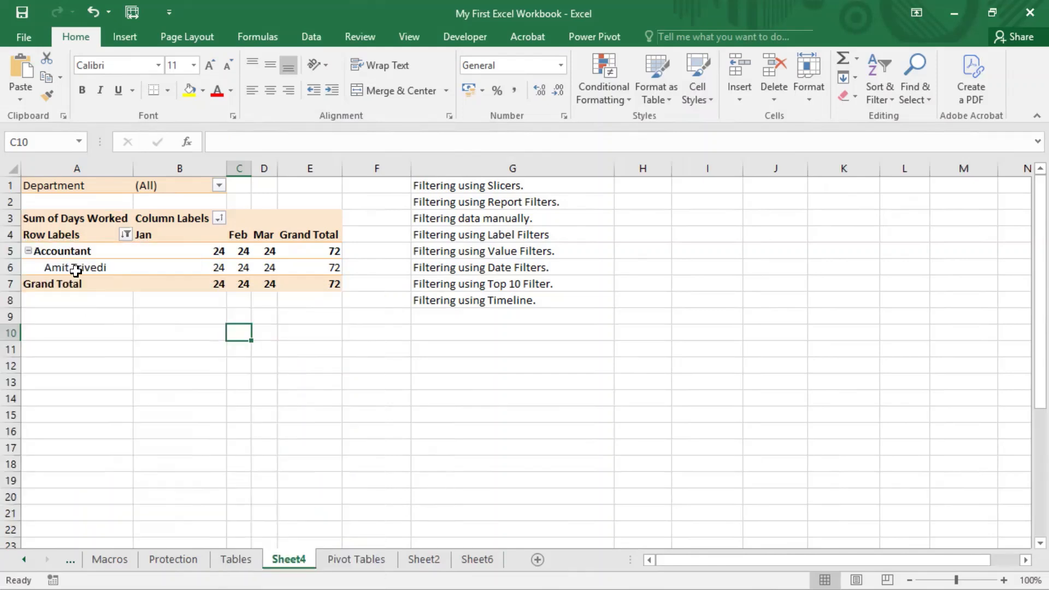
# Clear the Begins With label filter from the Name field in the row labels.
pyautogui.click(77, 267)
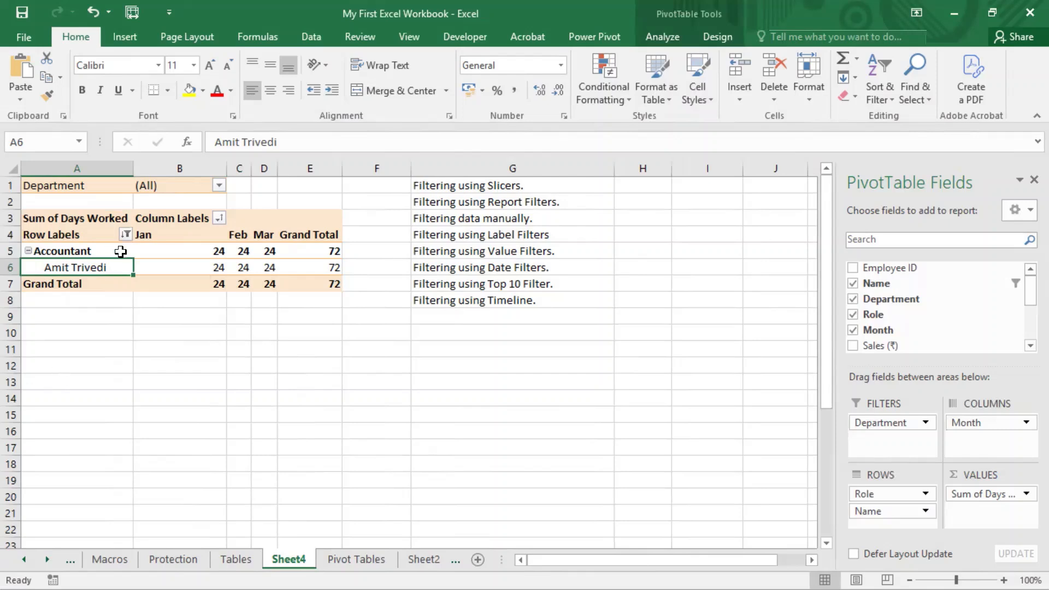
pyautogui.click(126, 235)
pyautogui.click(96, 270)
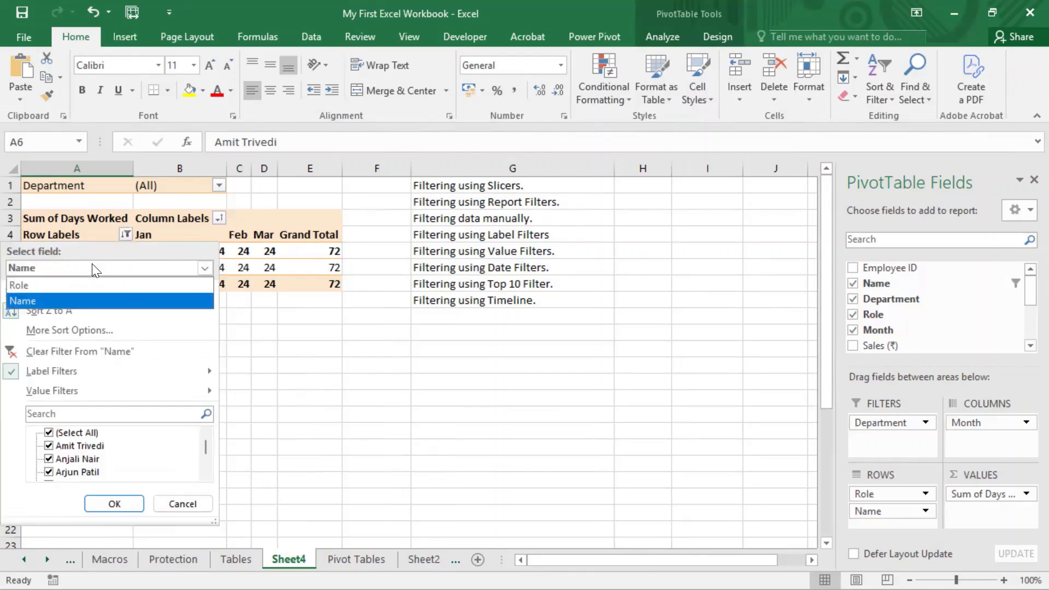
pyautogui.click(59, 301)
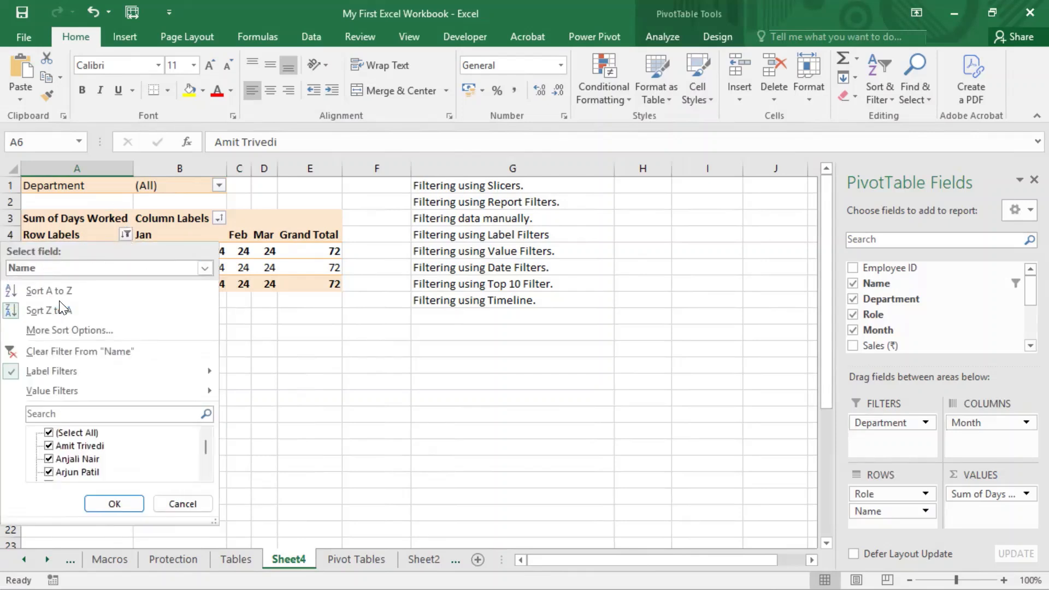
pyautogui.click(107, 372)
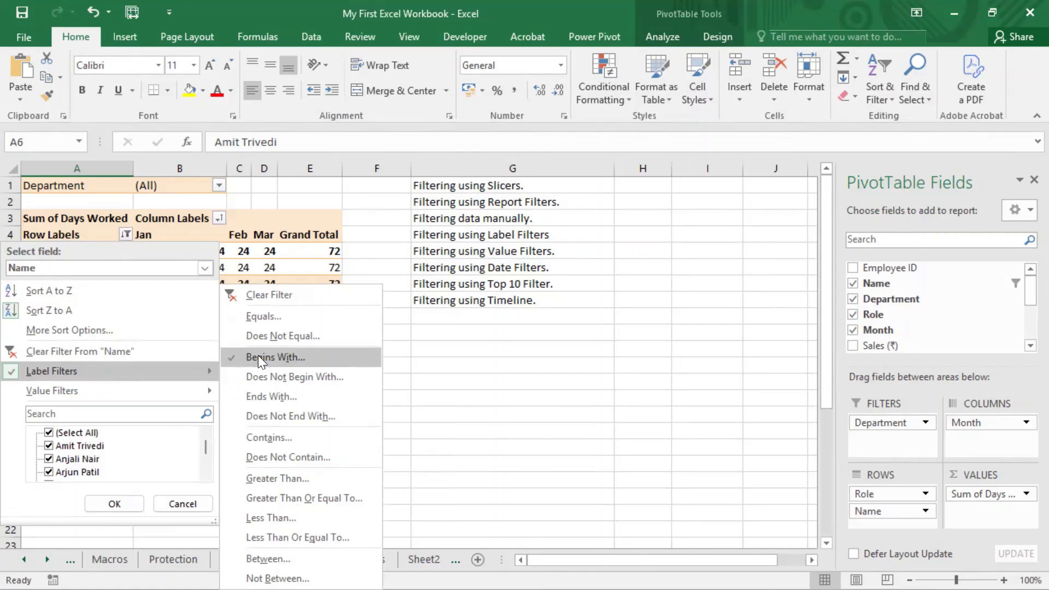
pyautogui.click(274, 294)
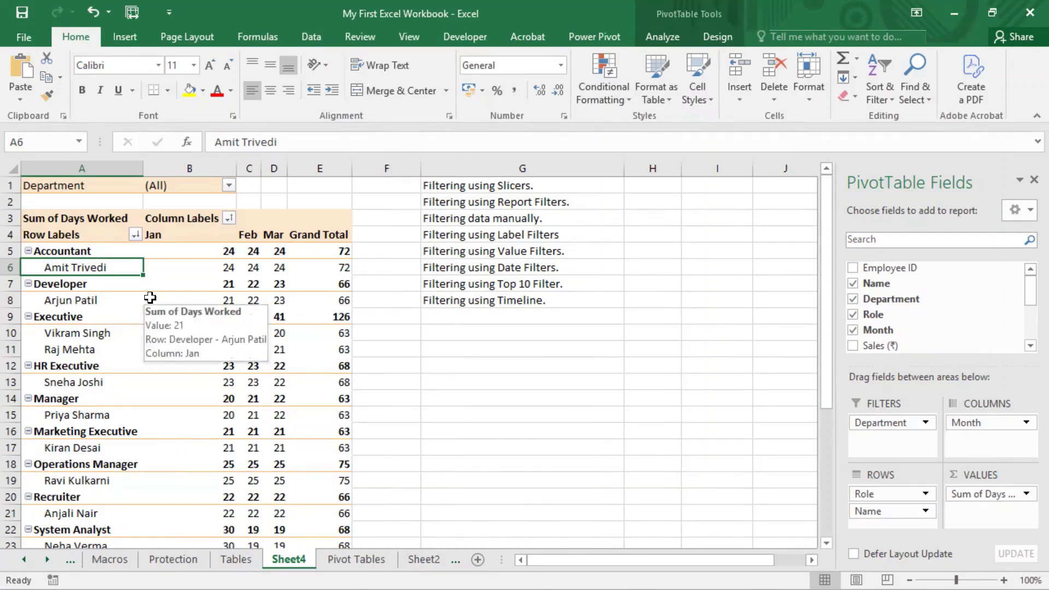
# Check which fields the Row Labels filter offers for filtering.
pyautogui.click(135, 234)
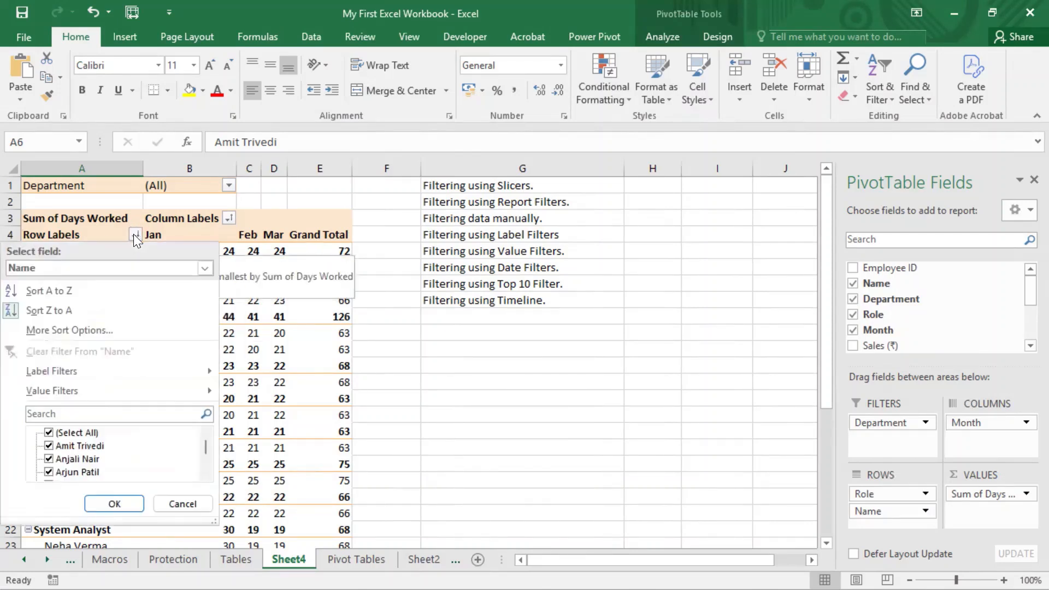
pyautogui.click(133, 273)
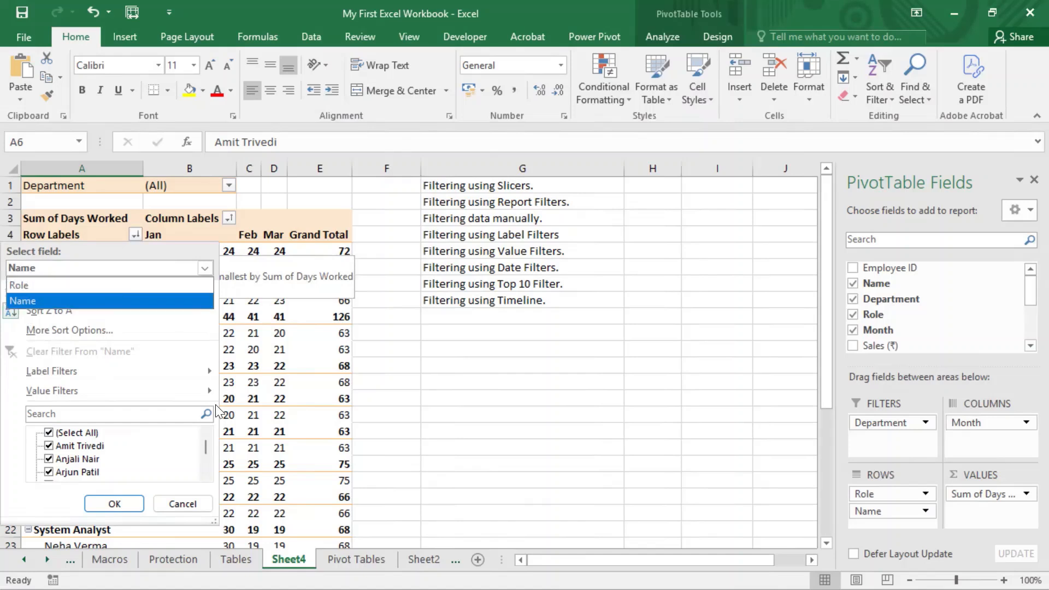
pyautogui.click(328, 356)
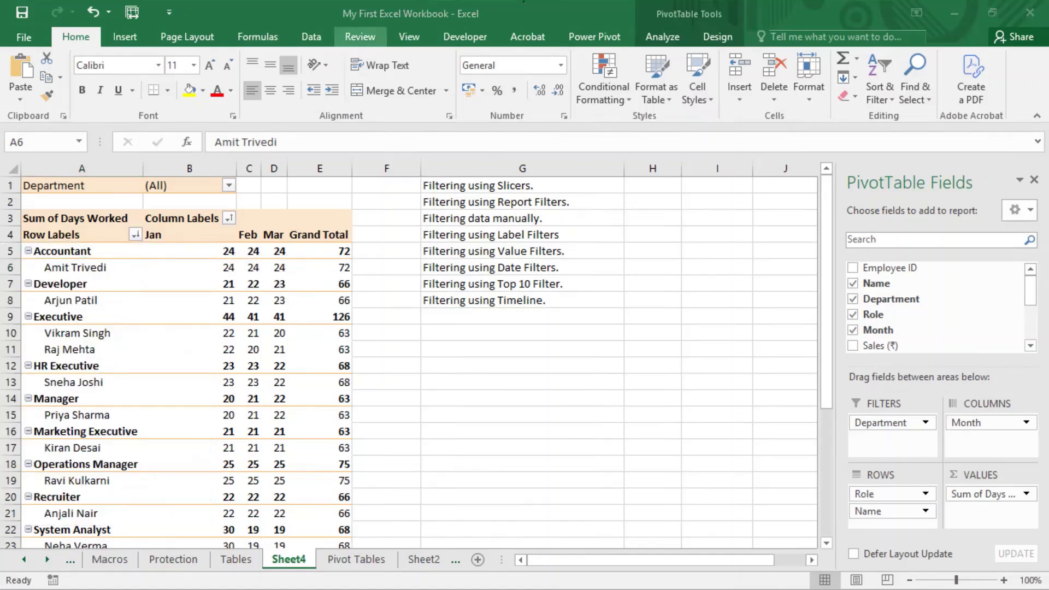
pyautogui.click(328, 125)
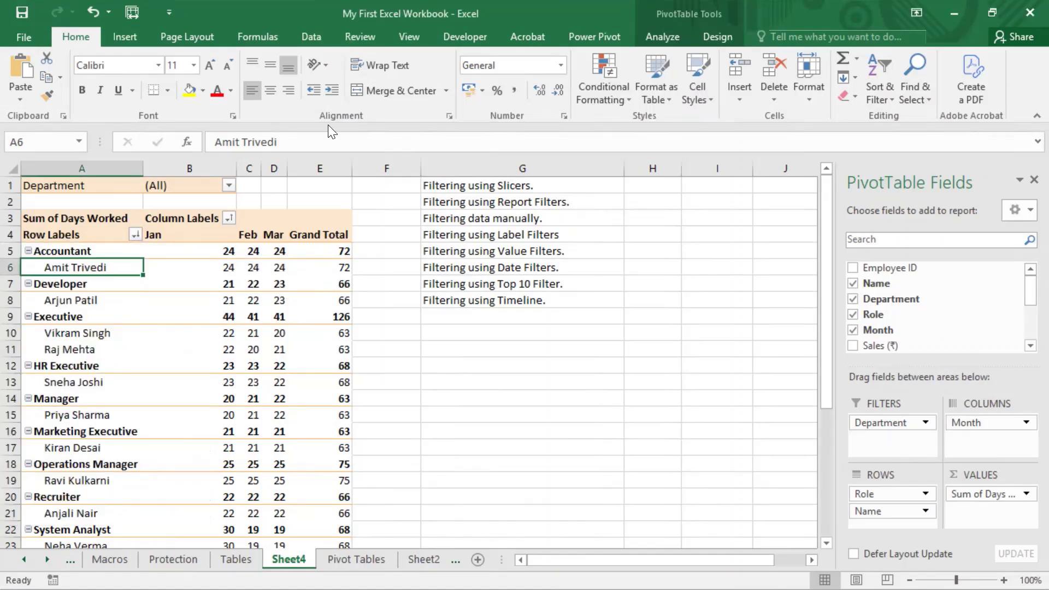
# Apply a Does Not Equal label filter on Name with the Accountant employee's full name, and select the remaining row labels A5:A21.
pyautogui.click(135, 234)
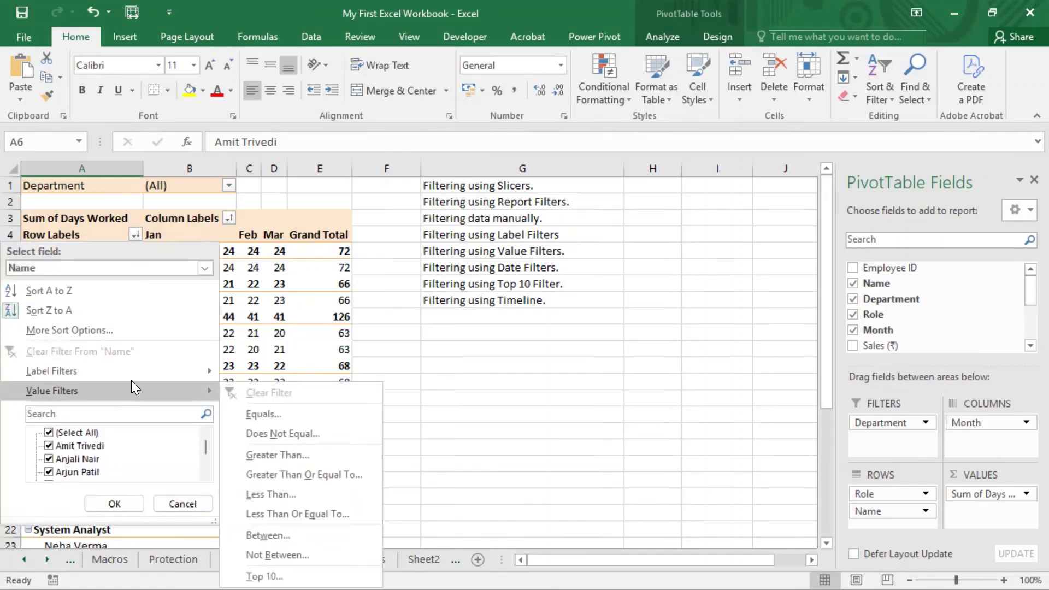
pyautogui.moveTo(138, 372)
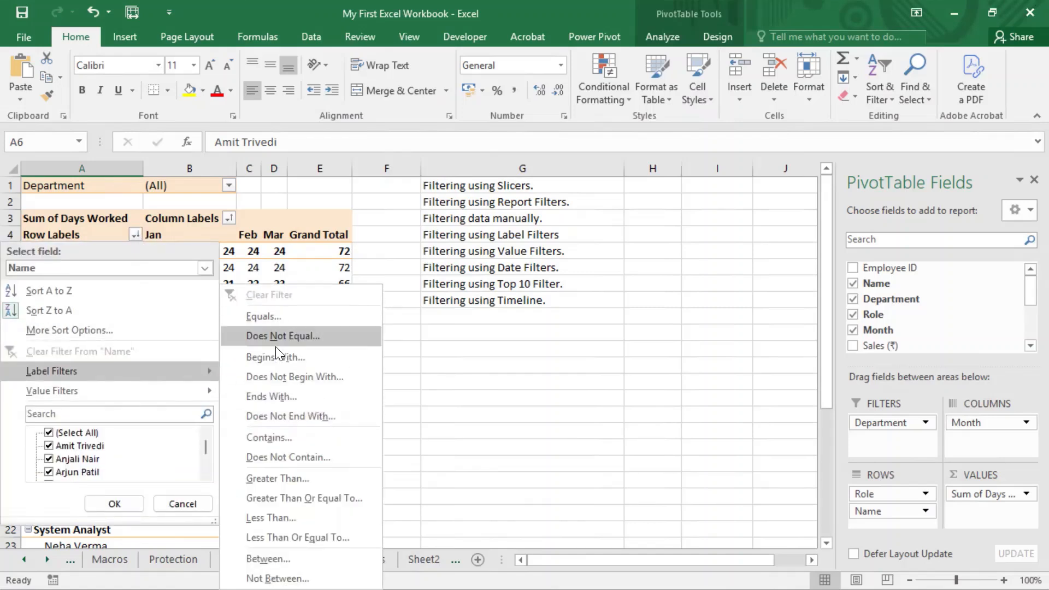
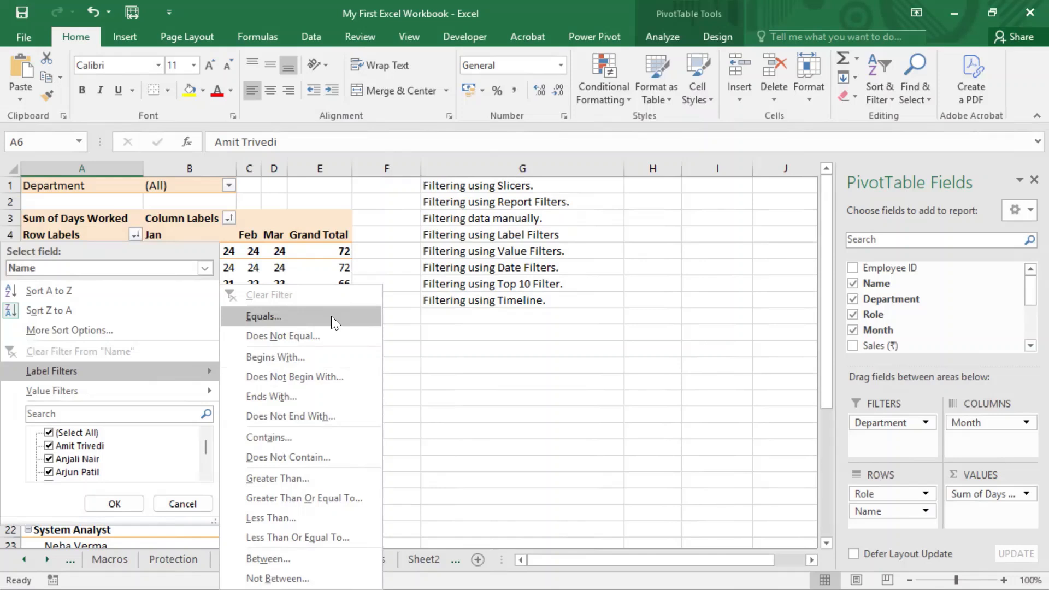
pyautogui.click(296, 335)
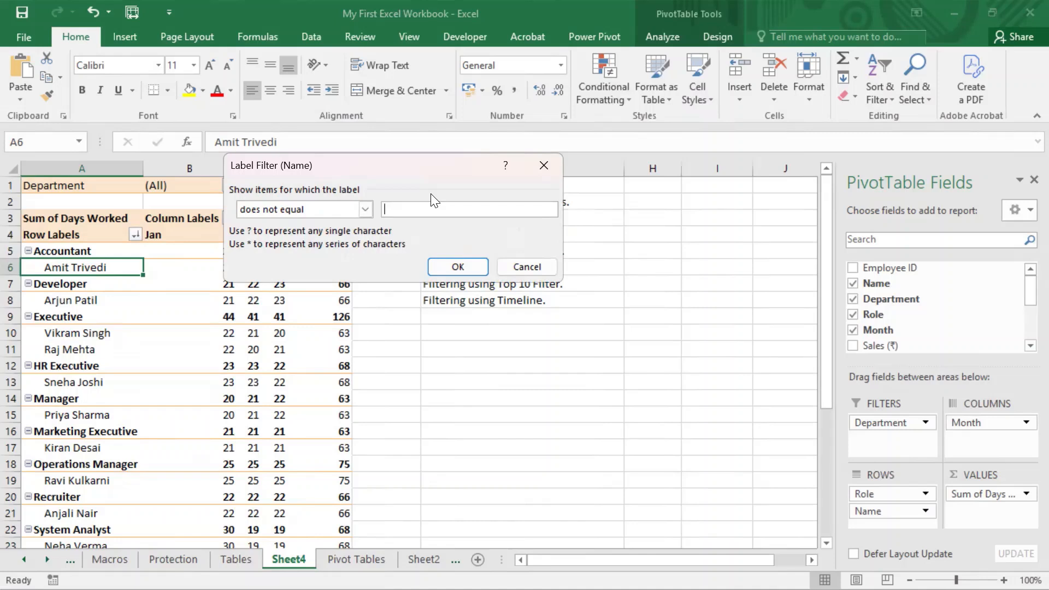
pyautogui.write('Amit Trivedi')
pyautogui.click(447, 267)
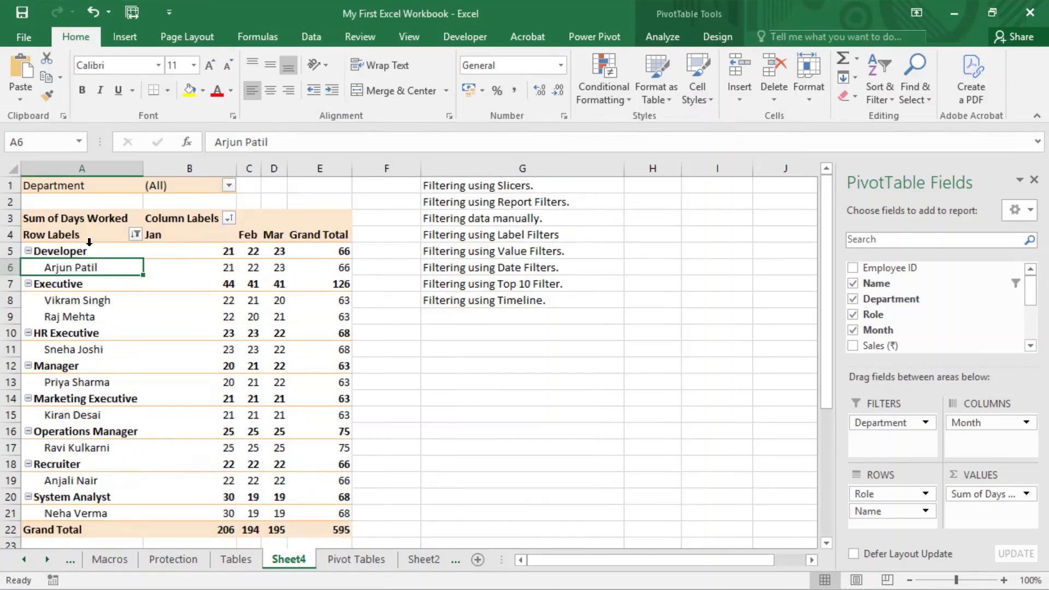
pyautogui.moveTo(84, 250); pyautogui.dragTo(84, 513)
# Clear the Does Not Equal label filter from the Name field and return to the pivot table's row labels.
pyautogui.click(135, 234)
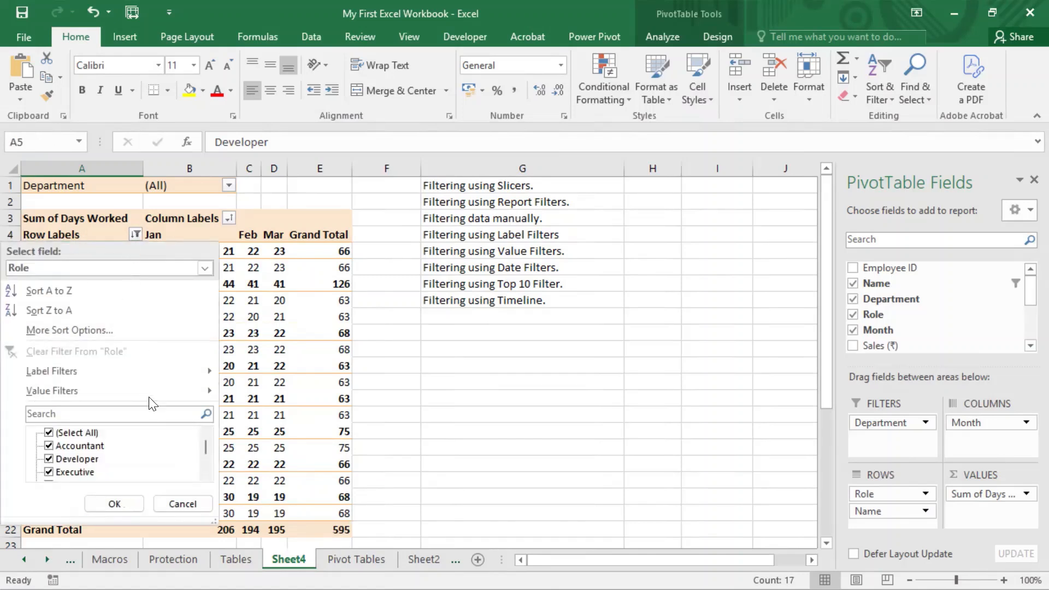
pyautogui.click(141, 266)
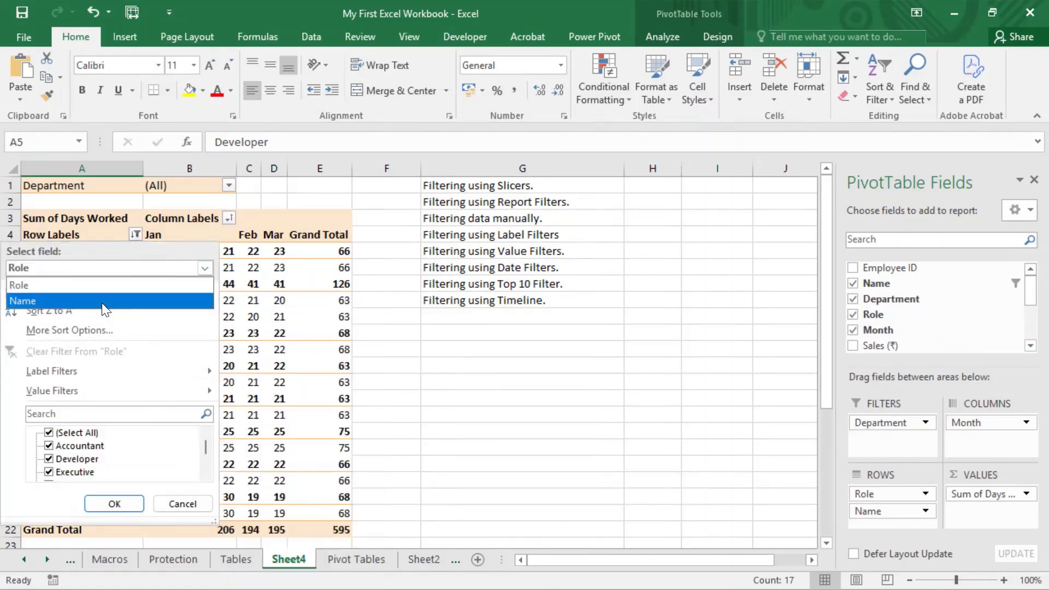
pyautogui.click(96, 299)
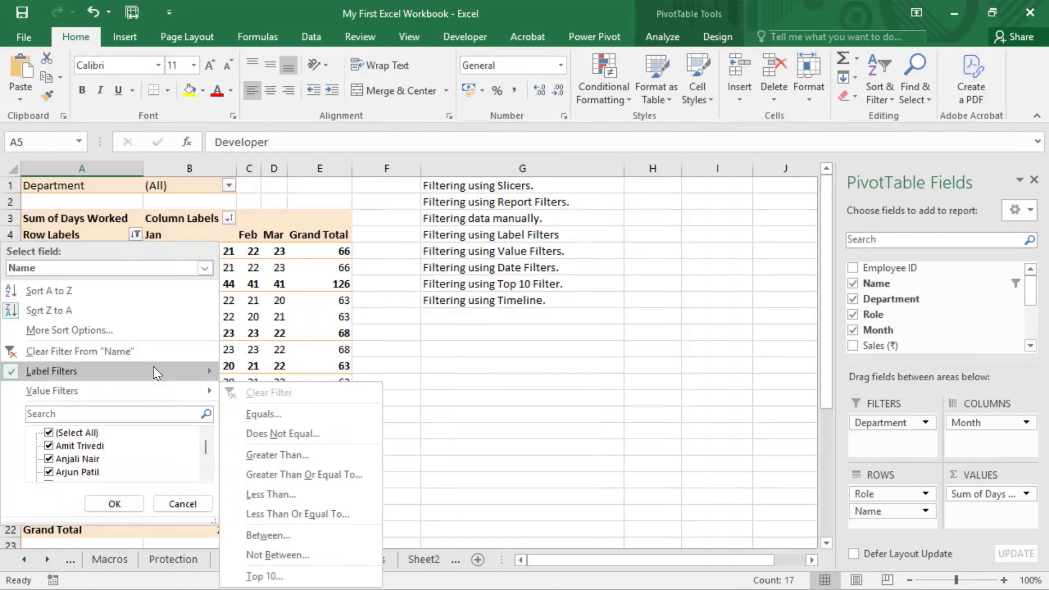
pyautogui.moveTo(153, 368)
pyautogui.click(270, 297)
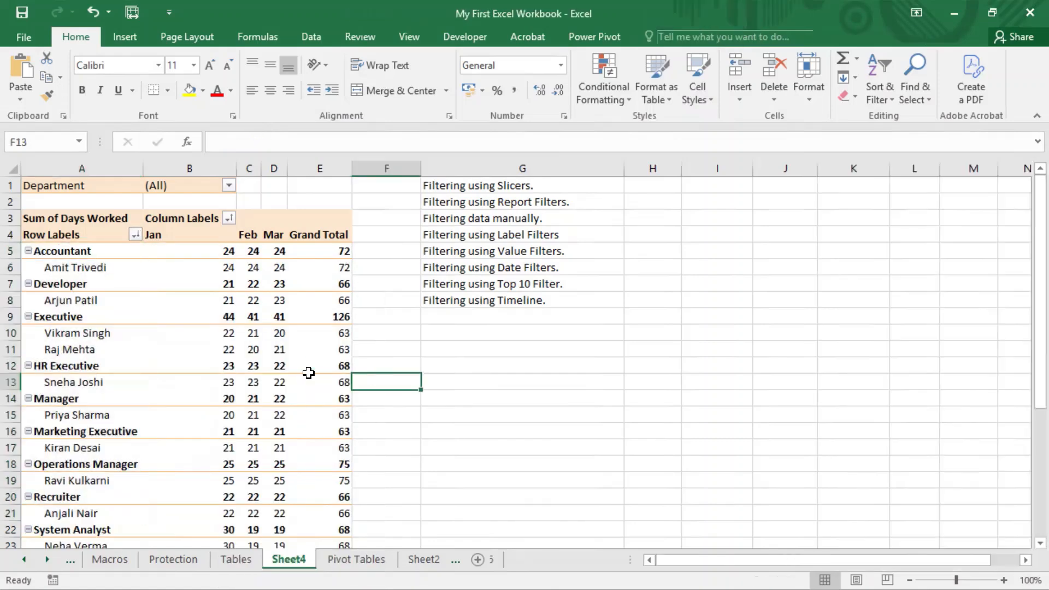
pyautogui.click(114, 300)
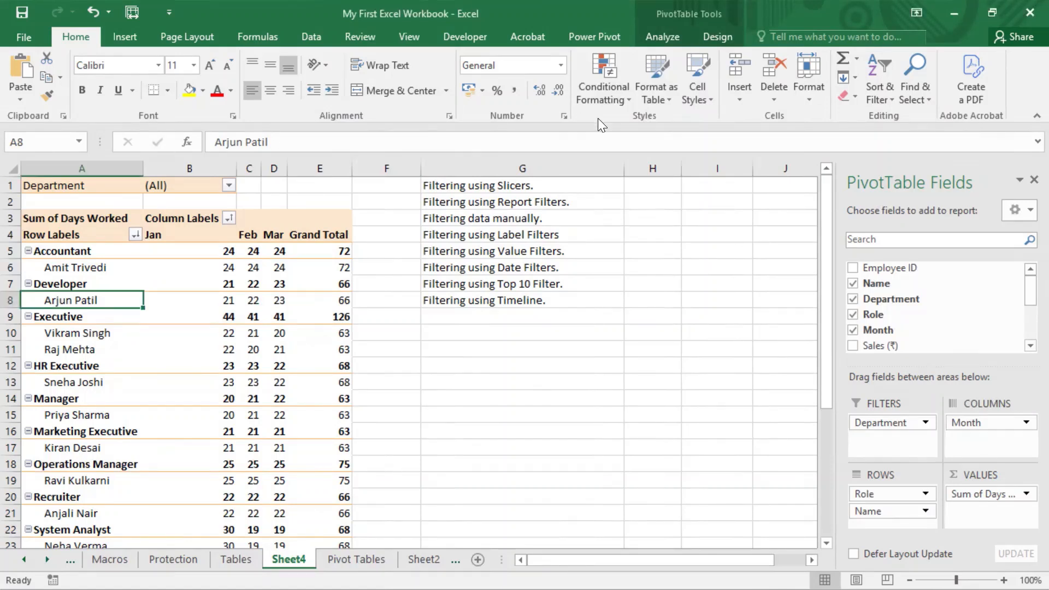
# Go through the filtering topics in column G from Report Filters to Value Filters in cell G5.
pyautogui.click(519, 205)
pyautogui.moveTo(523, 216); pyautogui.dragTo(539, 234)
pyautogui.click(536, 255)
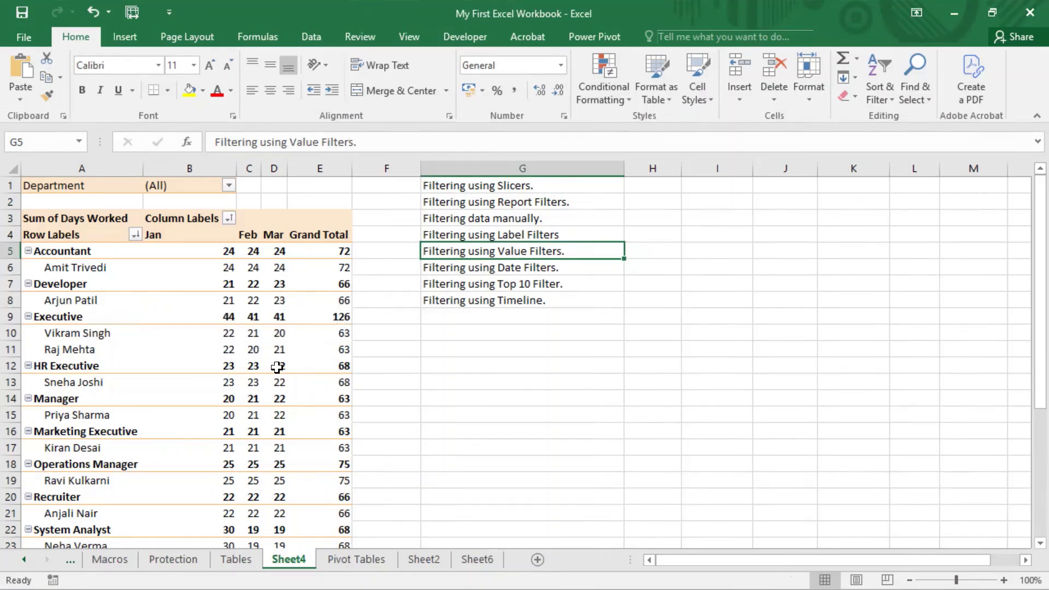
# Start a Greater Than Or Equal To value filter on the Name field of the pivot table's row labels.
pyautogui.scroll(-1, 273, 350)
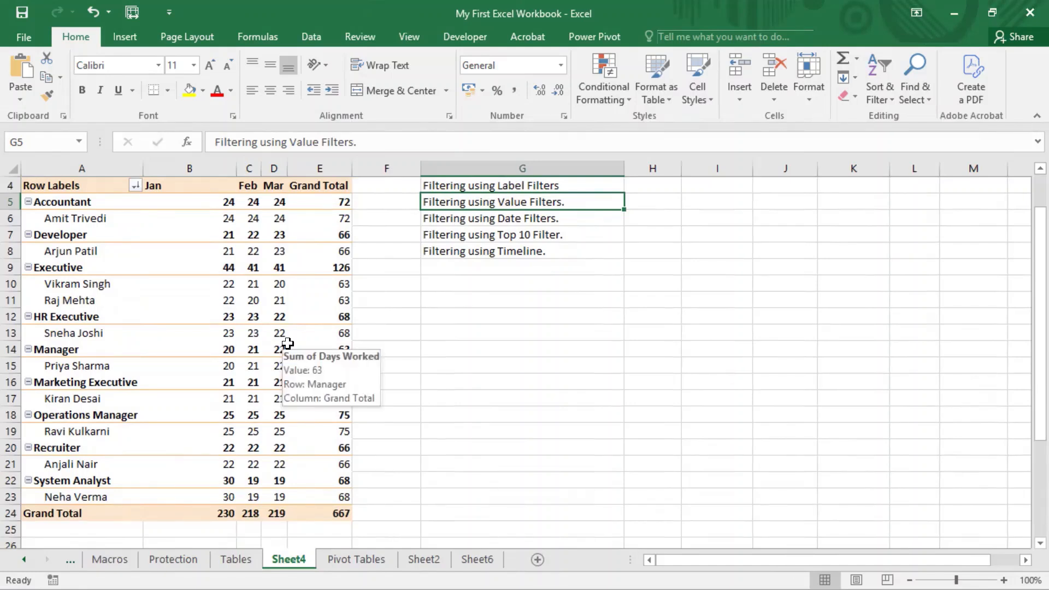
pyautogui.scroll(1, 267, 351)
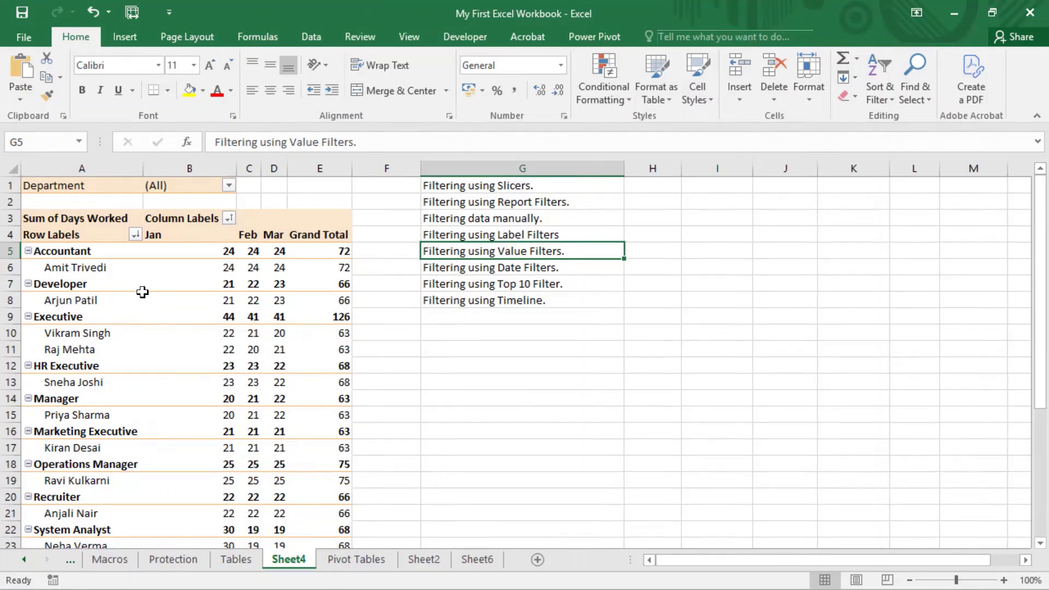
pyautogui.click(134, 236)
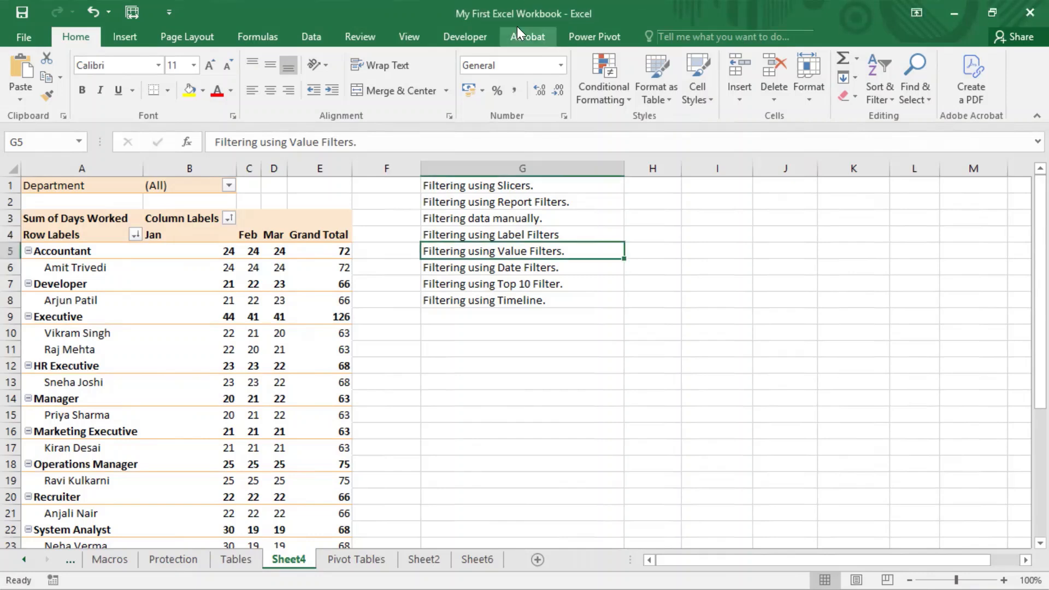
pyautogui.click(138, 235)
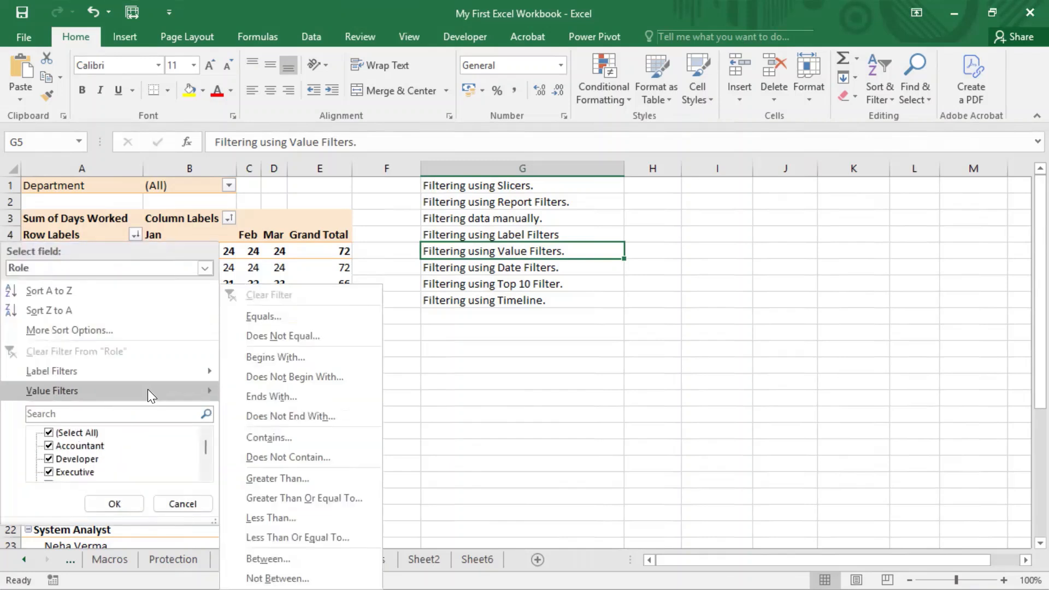
pyautogui.moveTo(148, 389)
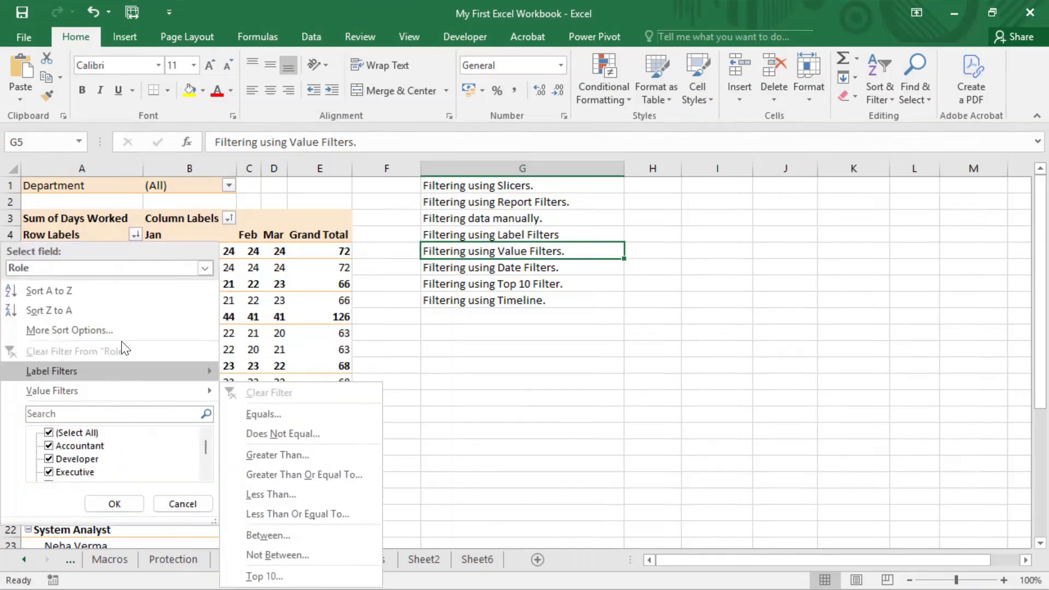
pyautogui.click(33, 268)
pyautogui.click(46, 300)
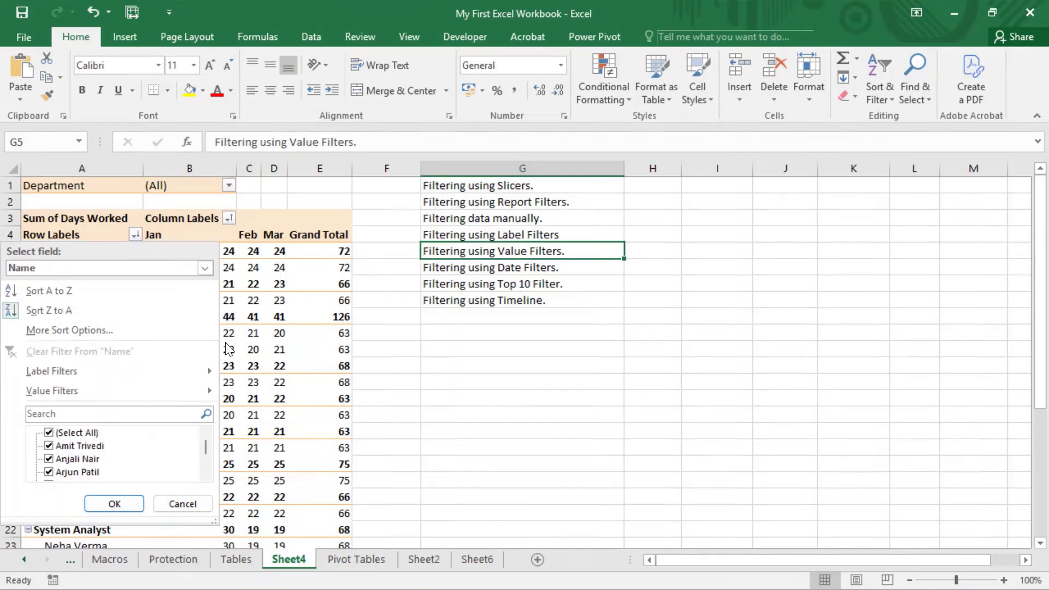
pyautogui.moveTo(171, 383)
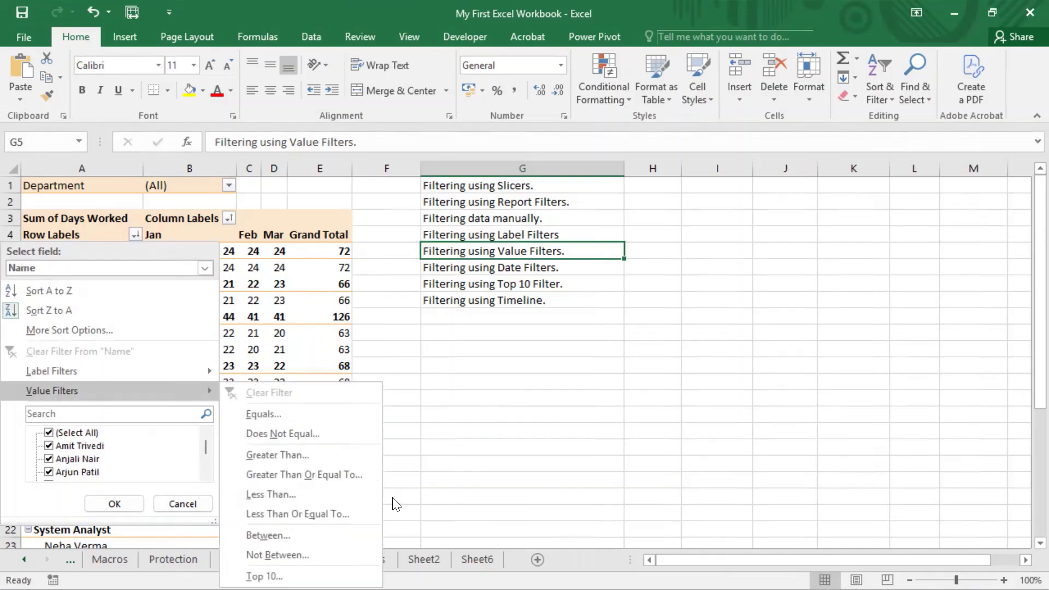
pyautogui.click(347, 480)
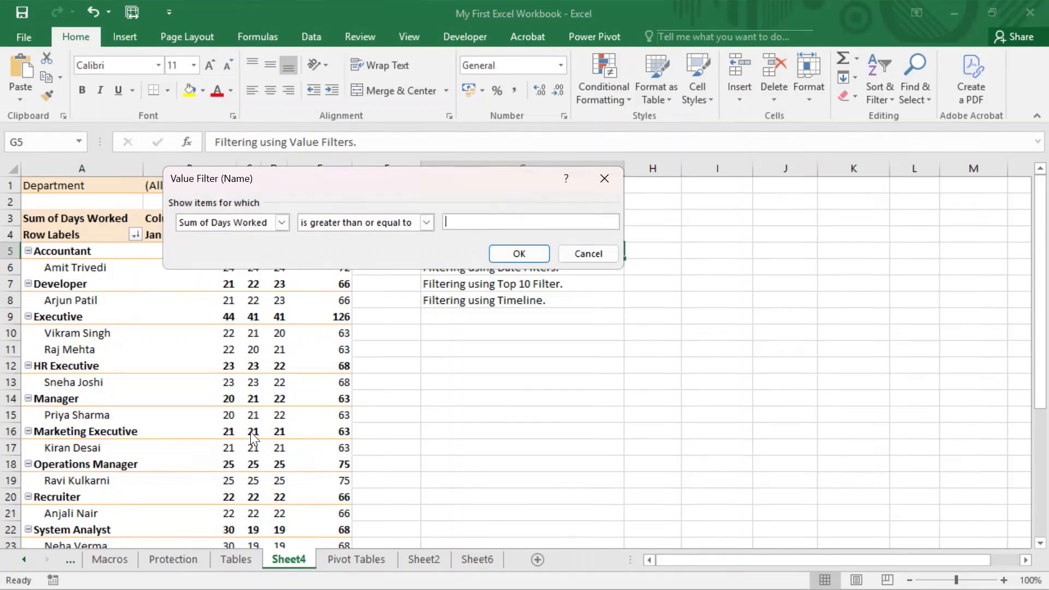
# Base the value filter on Sum of Days Worked and set its comparison value to 25.
pyautogui.click(266, 219)
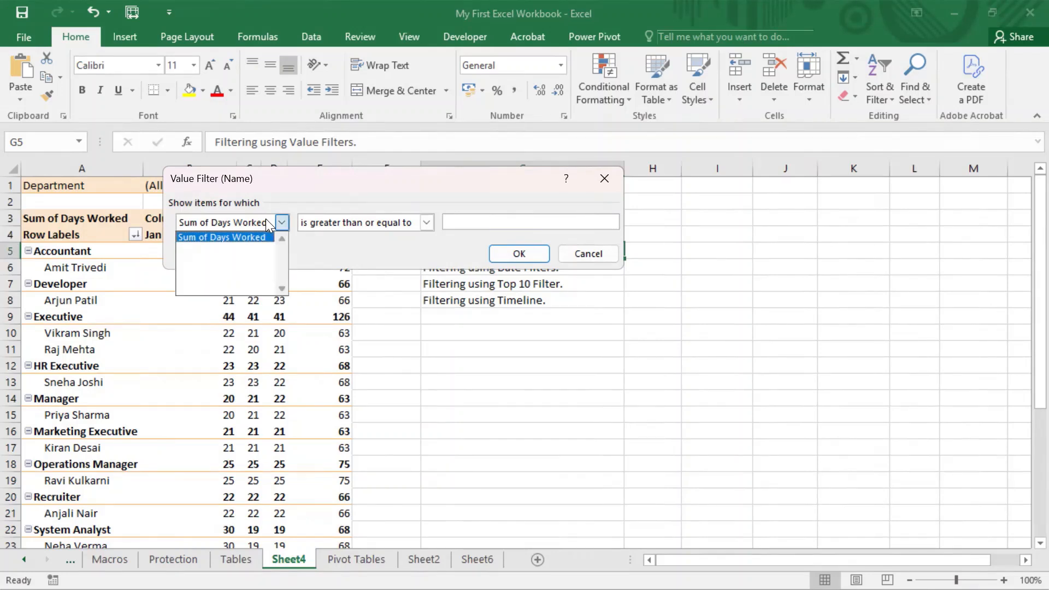
pyautogui.click(244, 238)
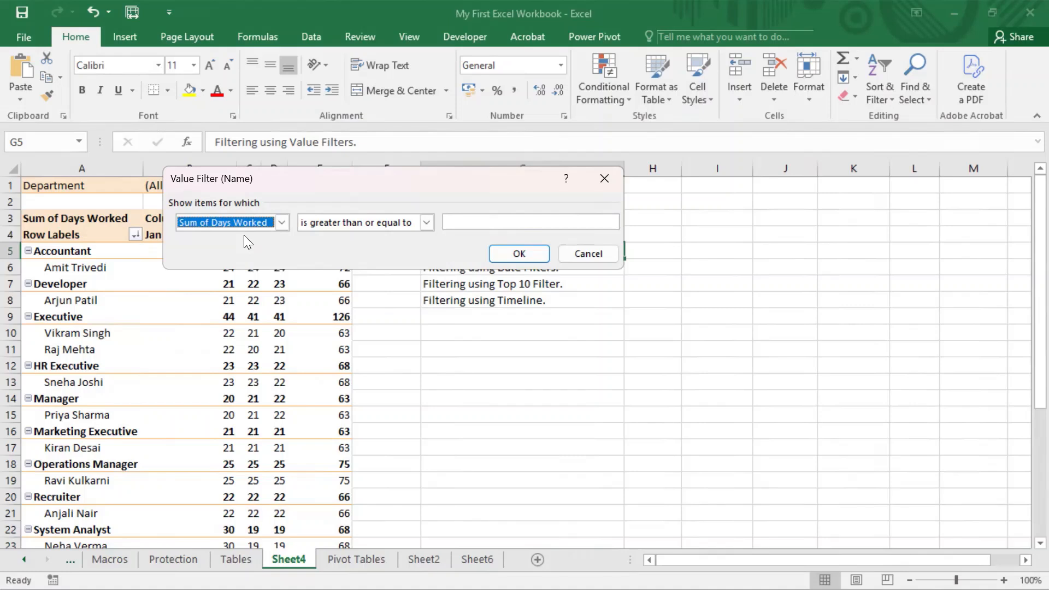
pyautogui.click(499, 221)
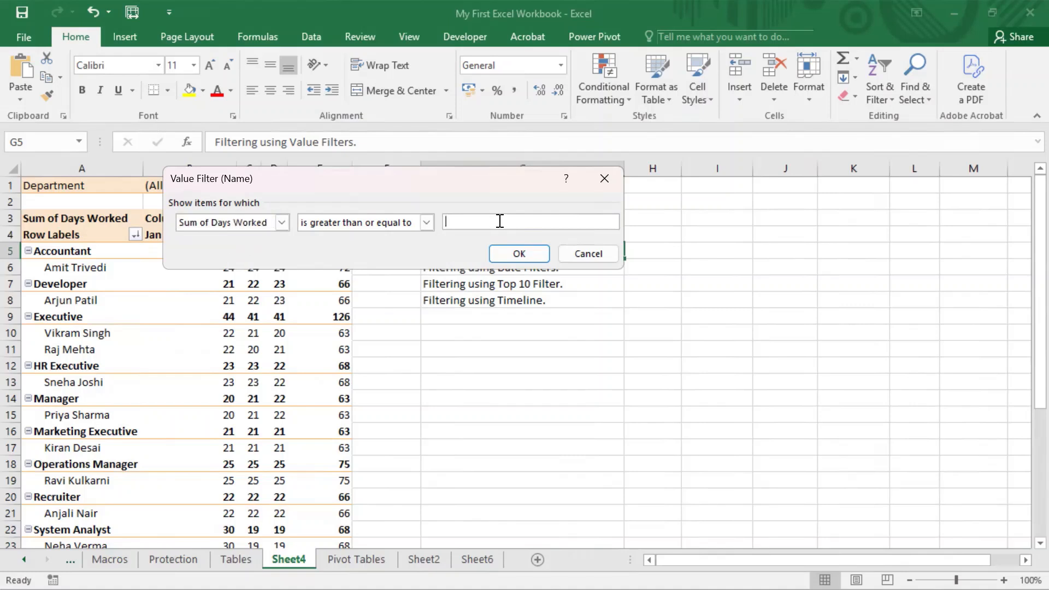
pyautogui.write('25')
# Examine the comparison operators and value fields the filter offers, moving the dialog clear of the Grand Total column.
pyautogui.click(367, 222)
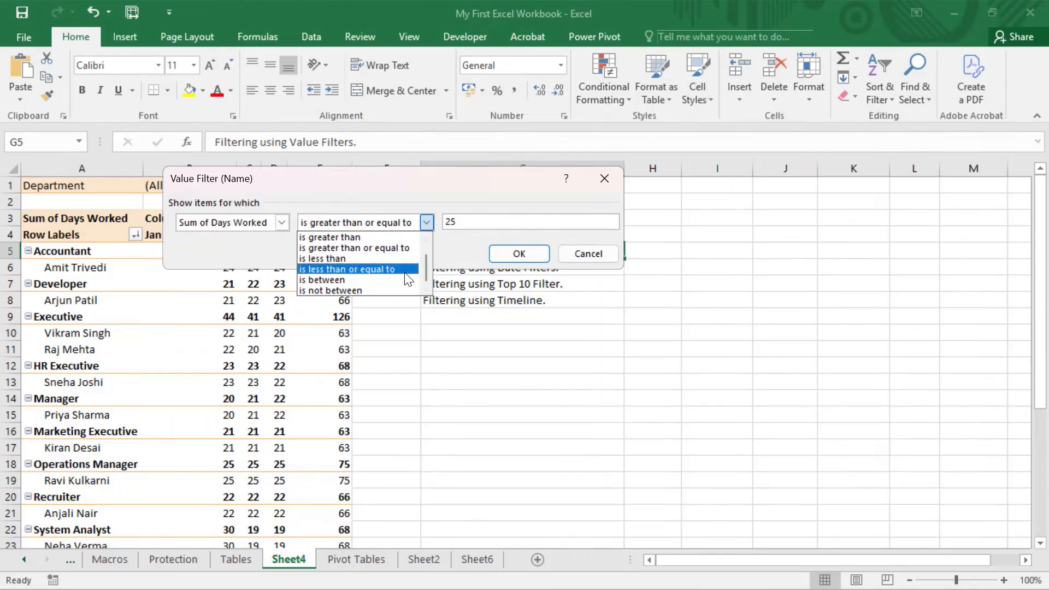
pyautogui.scroll(1, 402, 269)
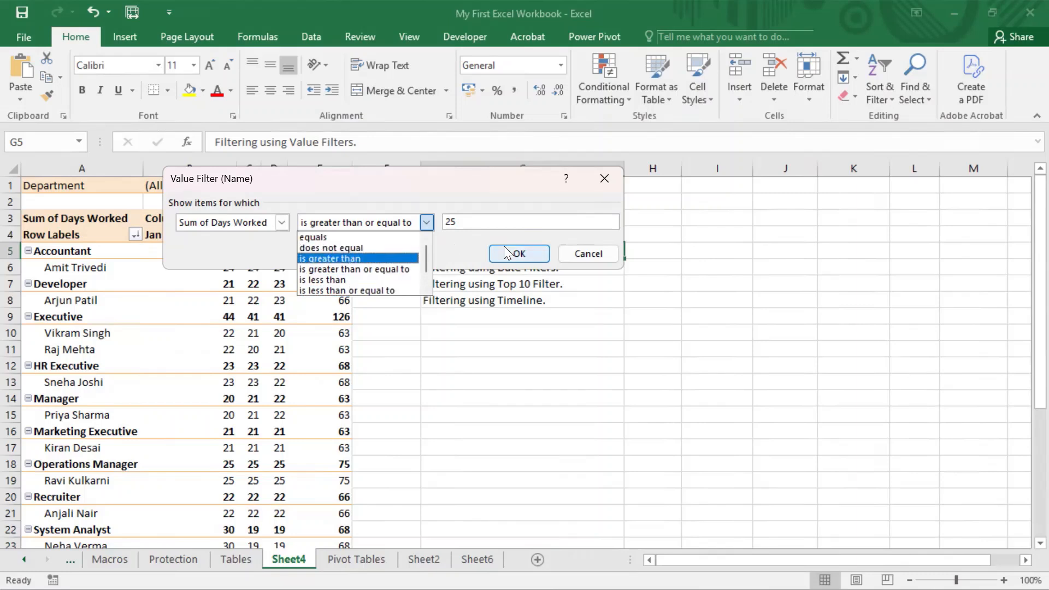
pyautogui.click(457, 245)
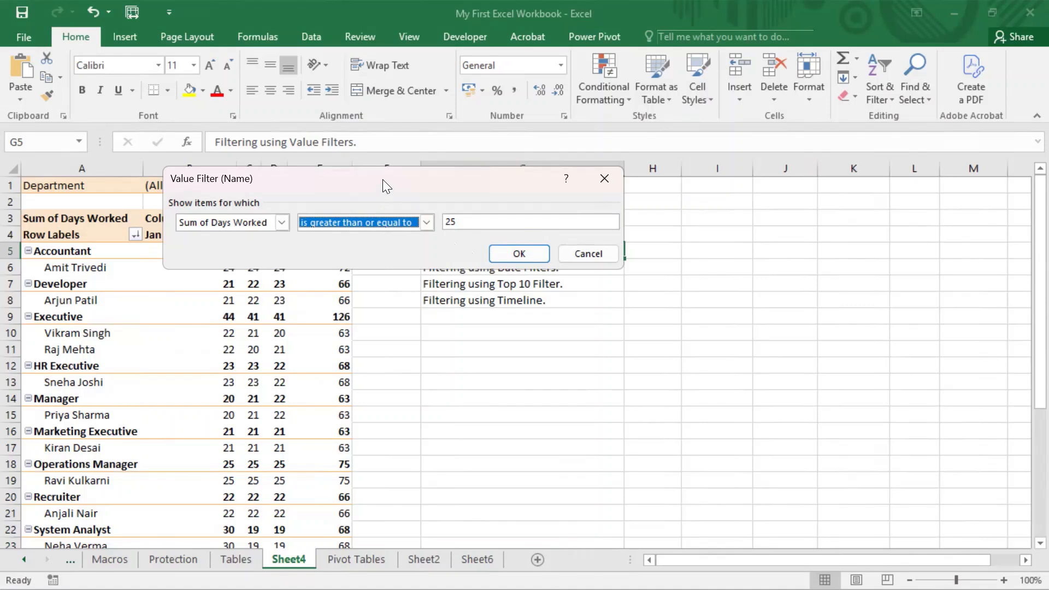
pyautogui.moveTo(383, 181); pyautogui.dragTo(578, 232)
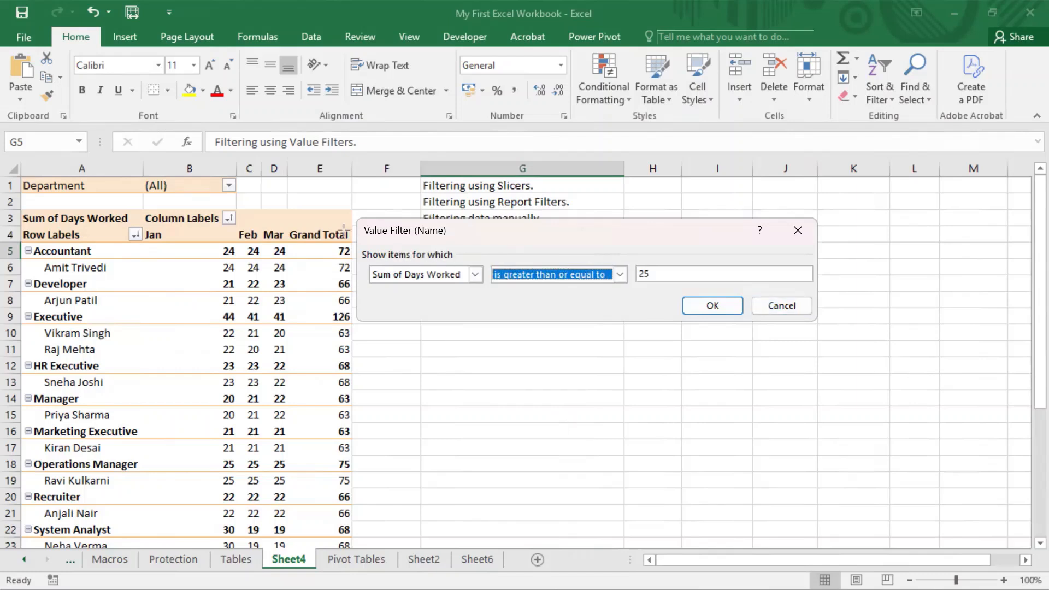
pyautogui.moveTo(361, 221); pyautogui.dragTo(458, 247)
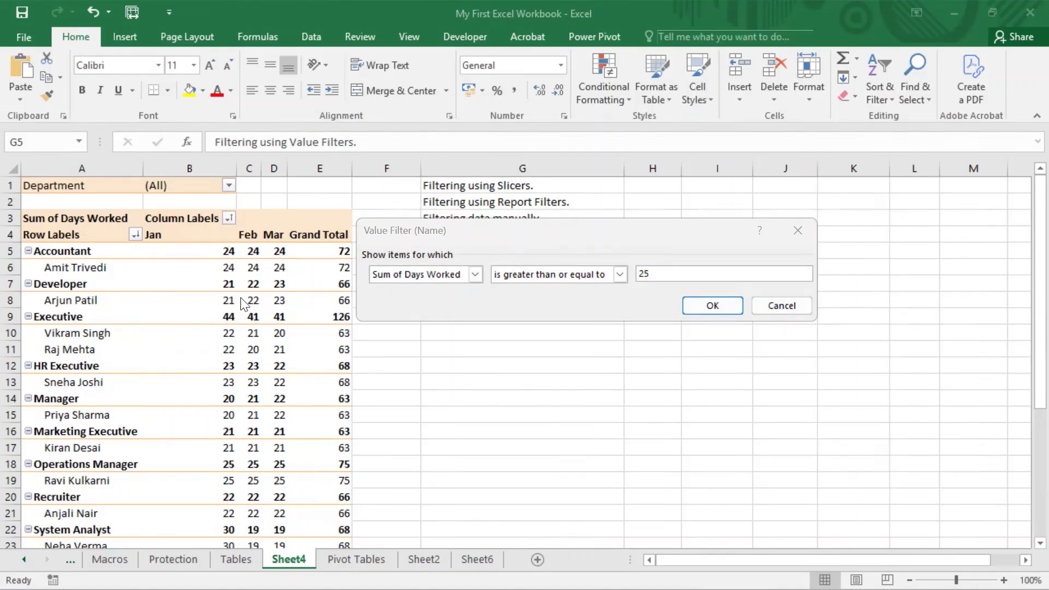
pyautogui.click(428, 273)
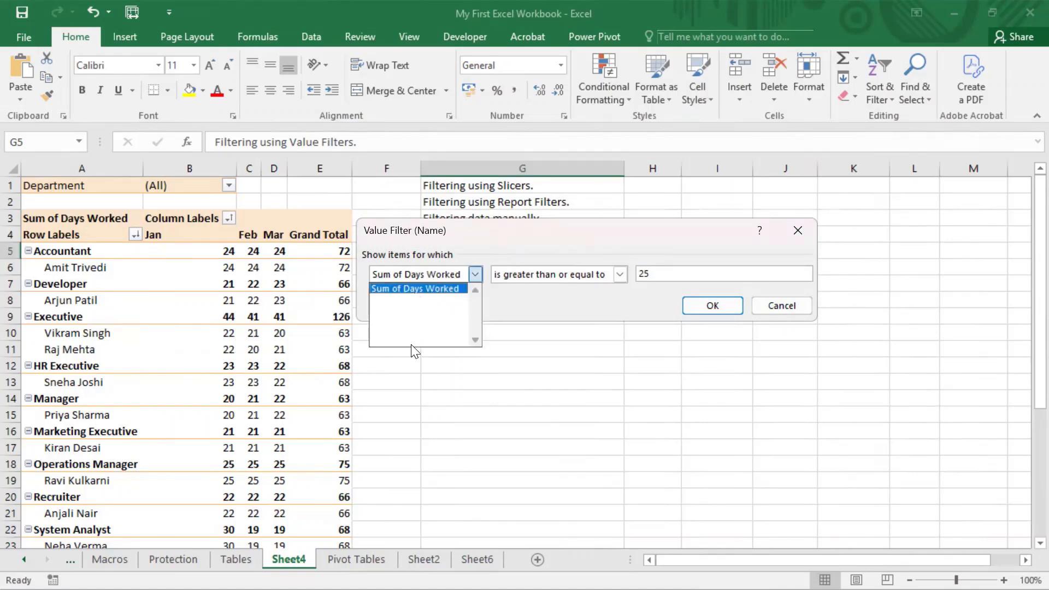
pyautogui.click(472, 304)
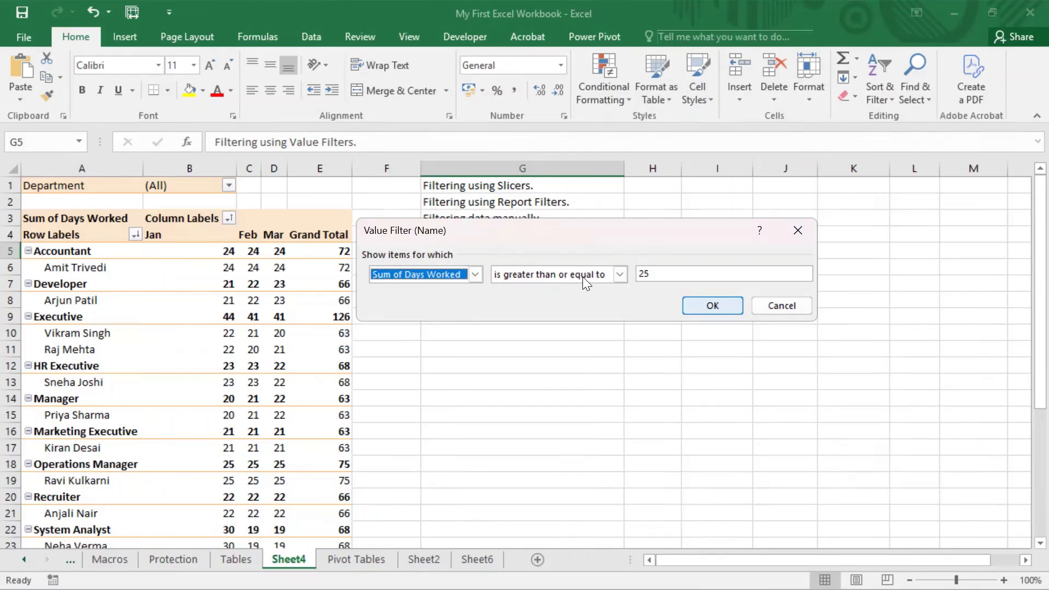
# Apply the value filter on Name and look through the resulting pivot table rows.
pyautogui.press('Return')
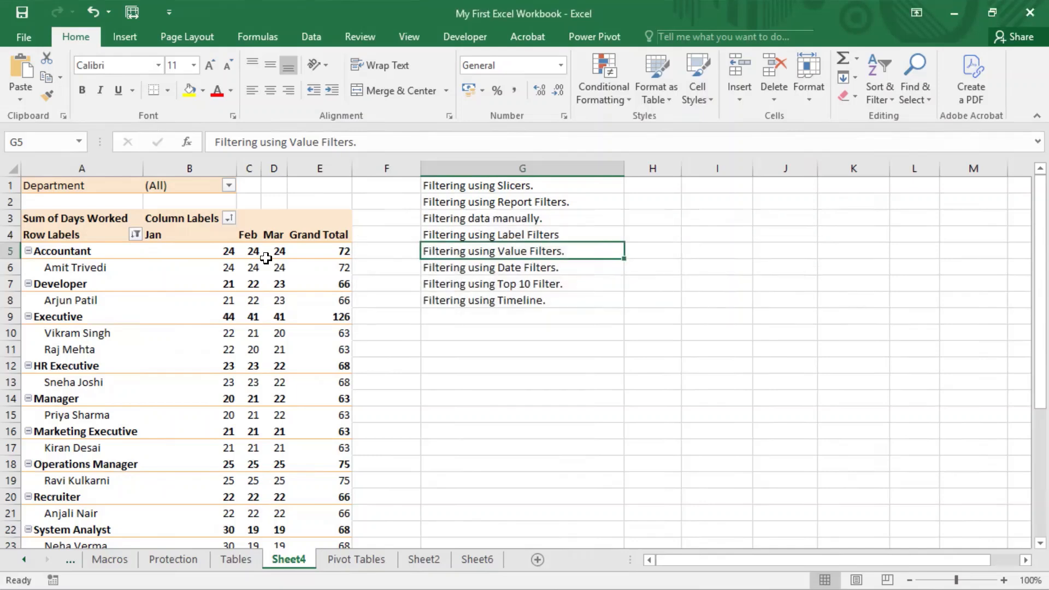
pyautogui.scroll(-3, 302, 319)
pyautogui.scroll(3, 340, 327)
# Change the value filter on Name to show items whose Sum of Days Worked is greater than 63.
pyautogui.click(134, 235)
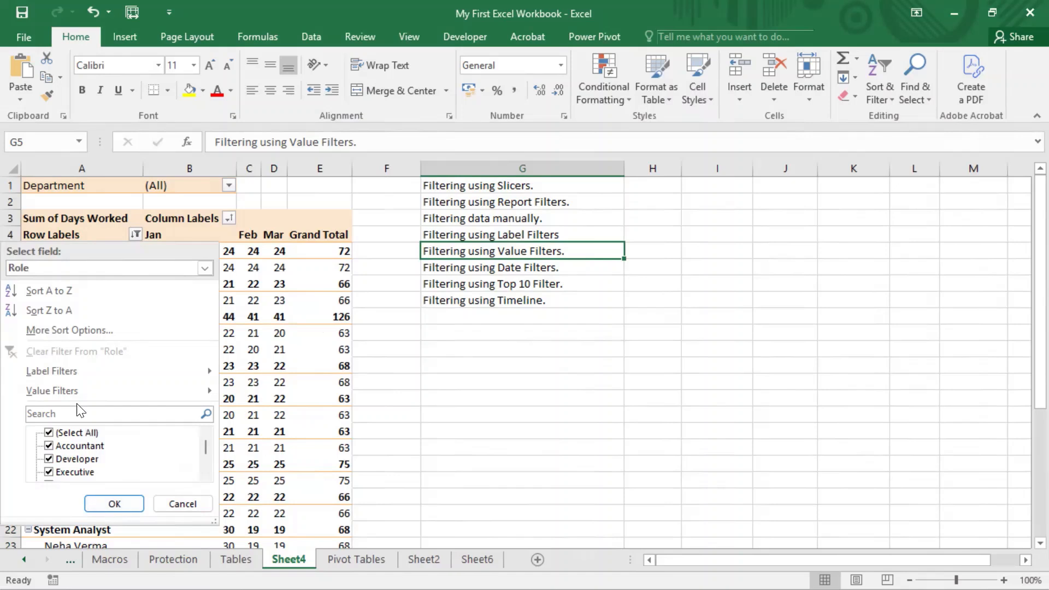
pyautogui.click(98, 268)
pyautogui.click(66, 301)
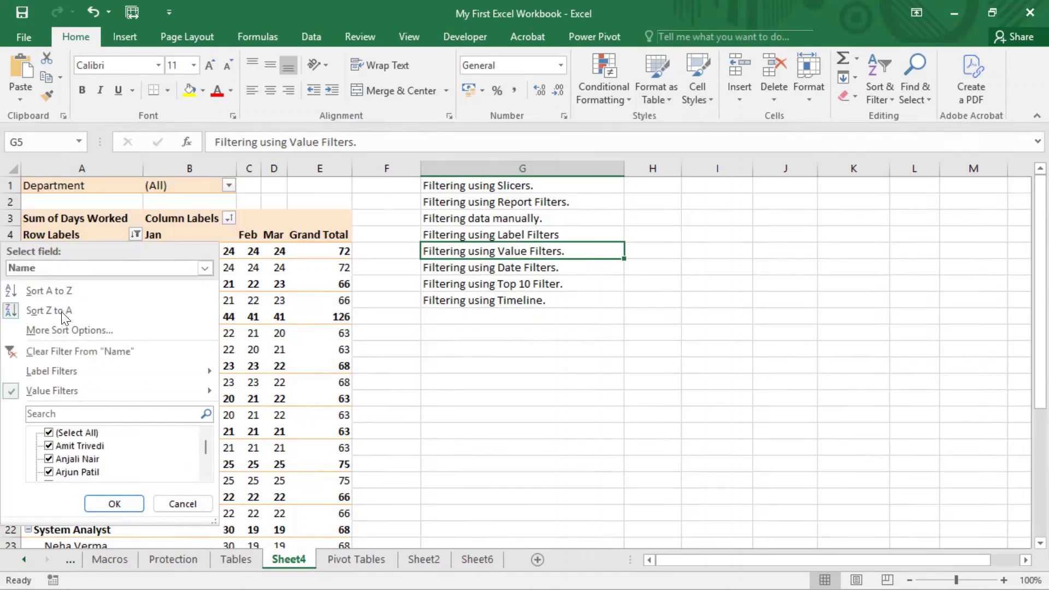
pyautogui.moveTo(109, 389)
pyautogui.click(285, 475)
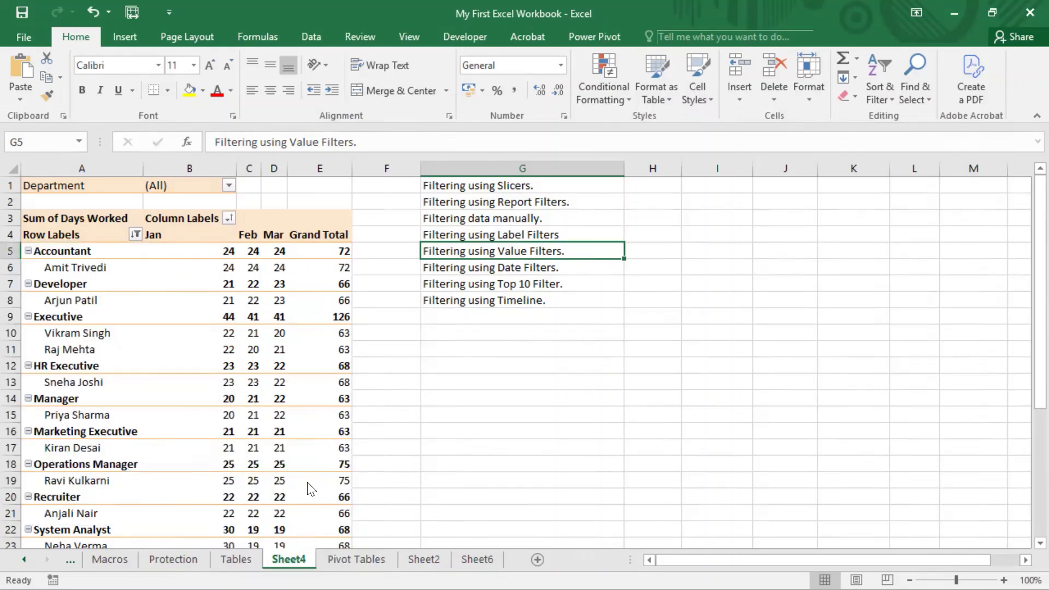
pyautogui.click(566, 275)
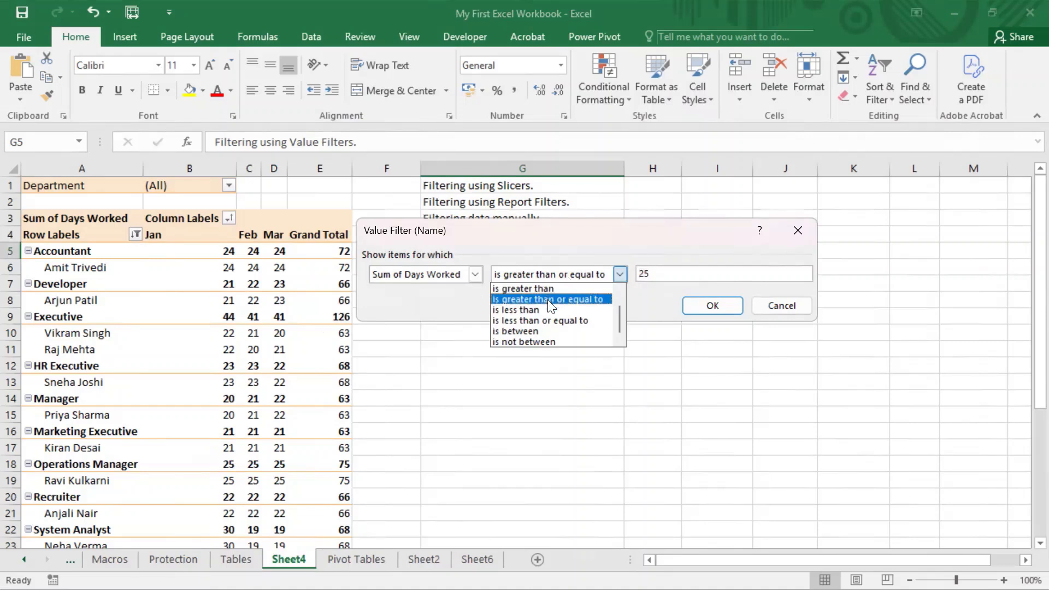
pyautogui.click(547, 290)
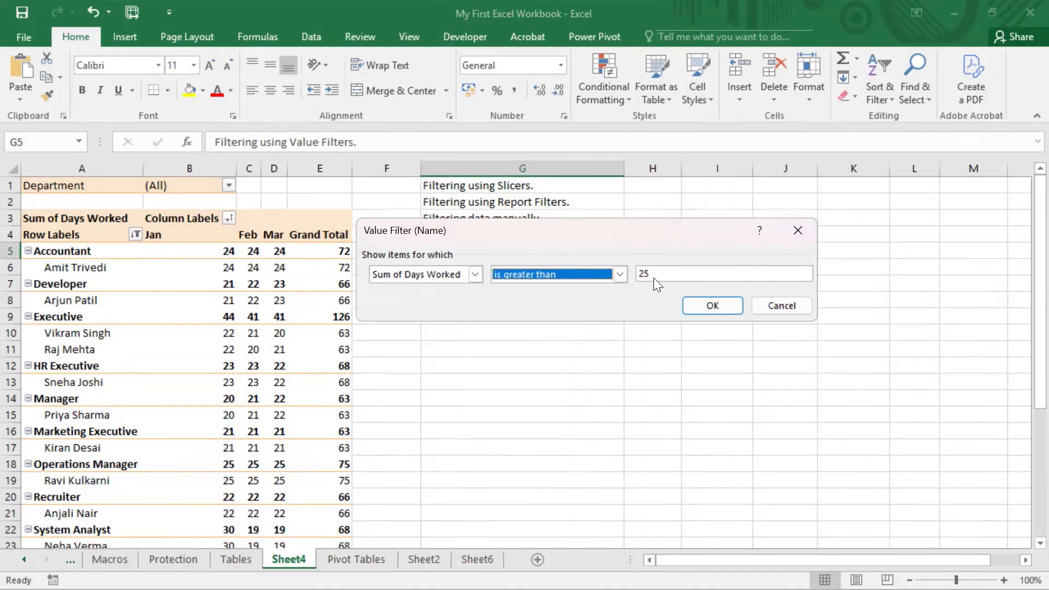
pyautogui.moveTo(654, 274); pyautogui.dragTo(634, 273)
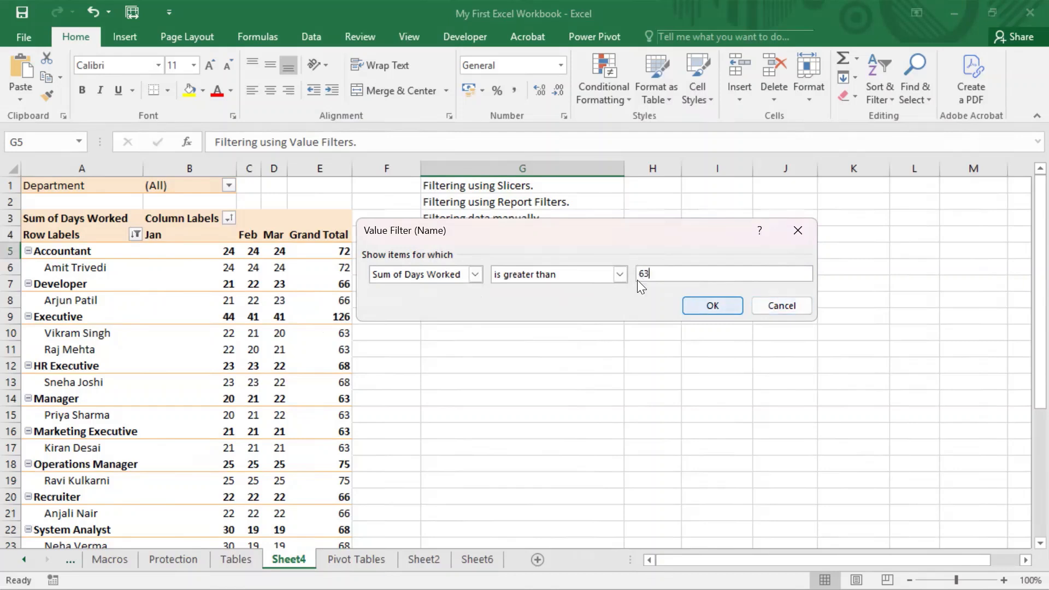
pyautogui.press('Return')
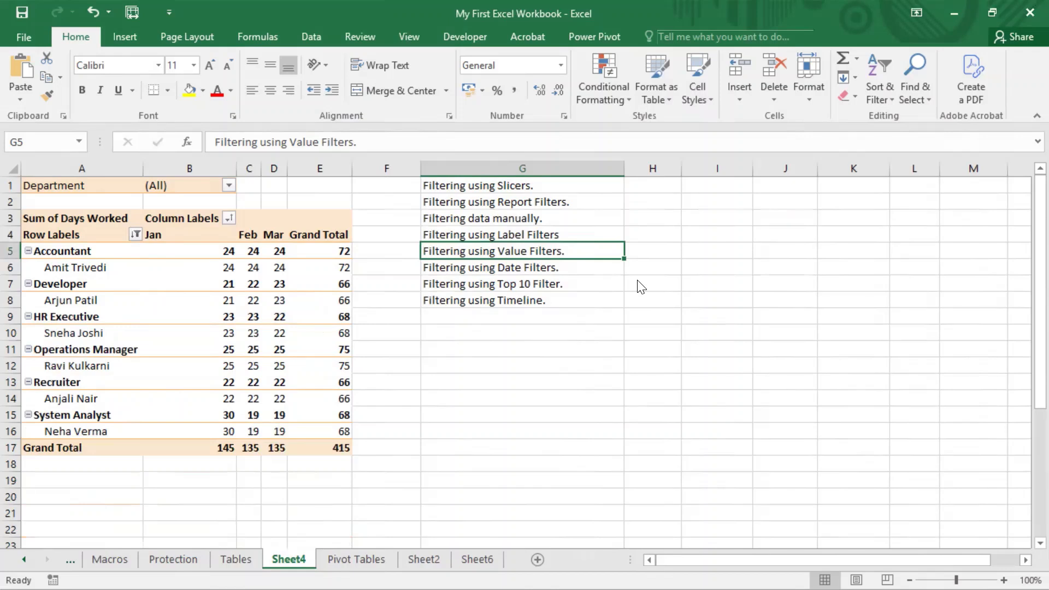
# Review the filtered Grand Total values in E5:E16 and the filtering topics in G1:G5.
pyautogui.click(376, 402)
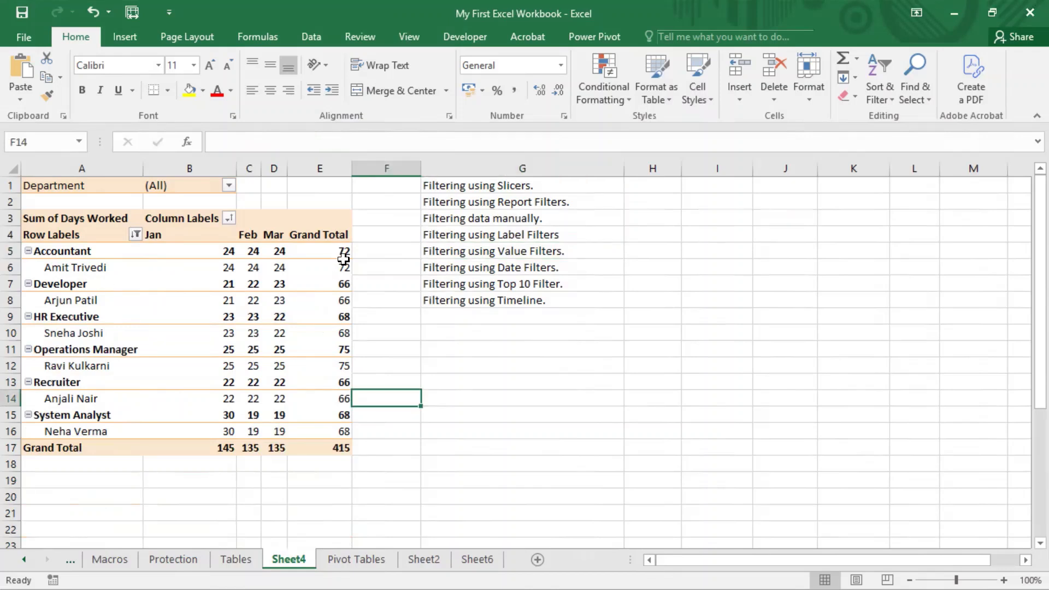
pyautogui.moveTo(343, 254); pyautogui.dragTo(347, 431)
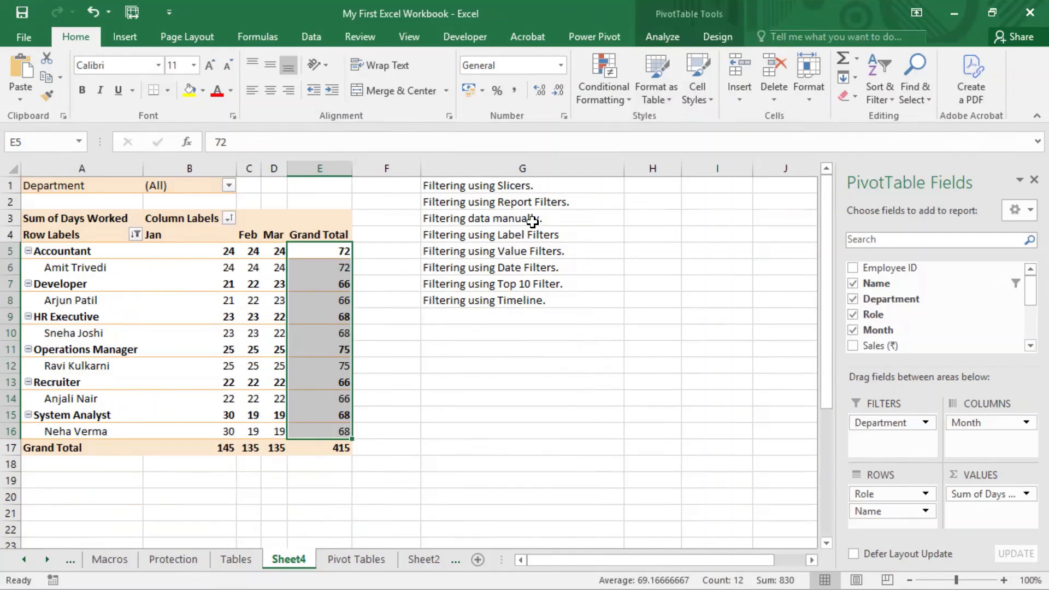
pyautogui.click(520, 247)
pyautogui.moveTo(518, 185); pyautogui.dragTo(512, 252)
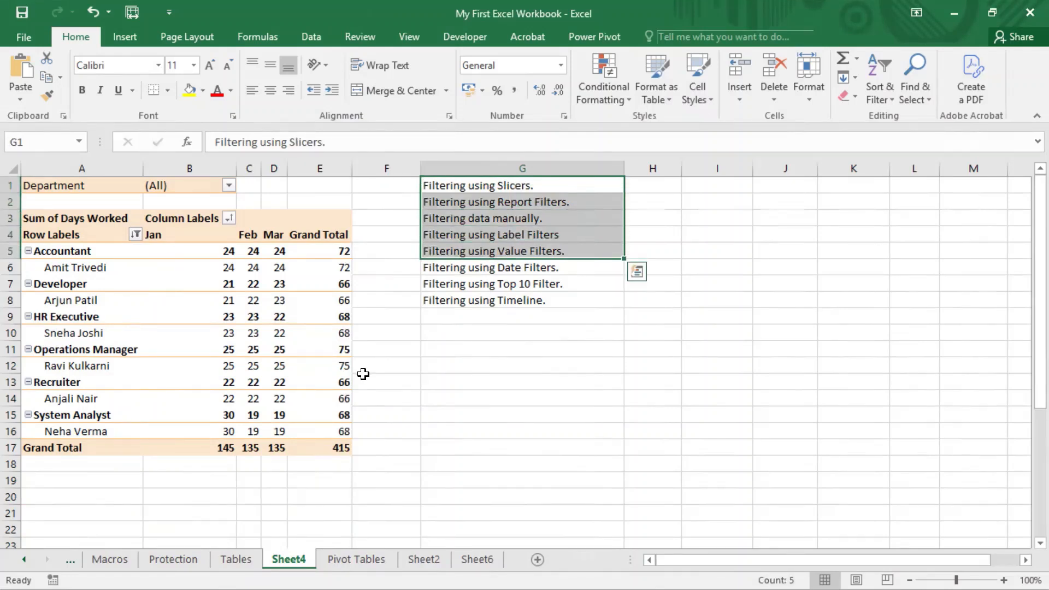
# Clear the value filter from the Name field and select cell B10 in the pivot table.
pyautogui.click(135, 234)
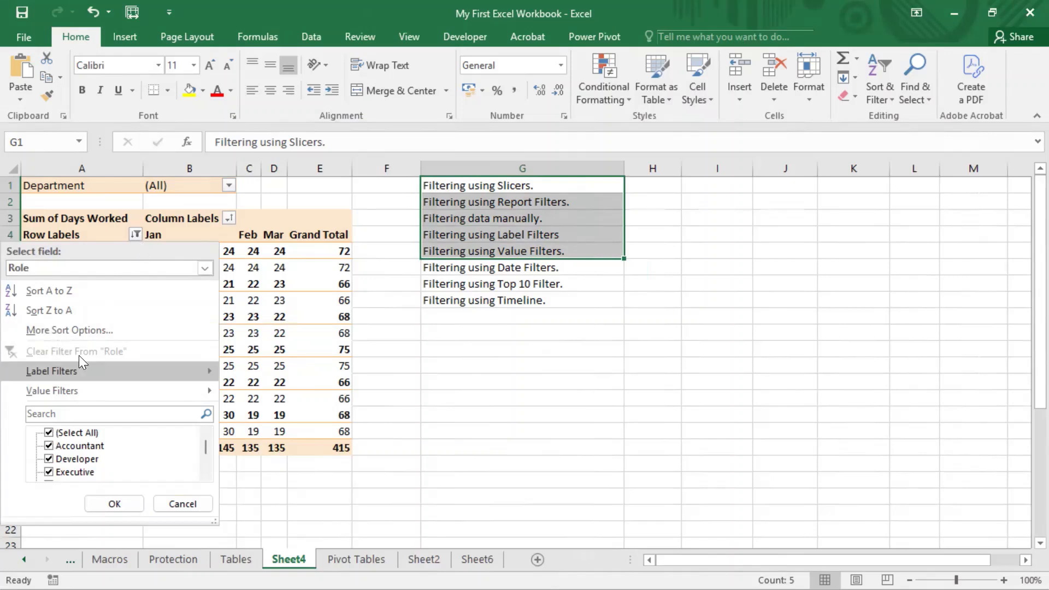
pyautogui.click(107, 263)
pyautogui.click(58, 302)
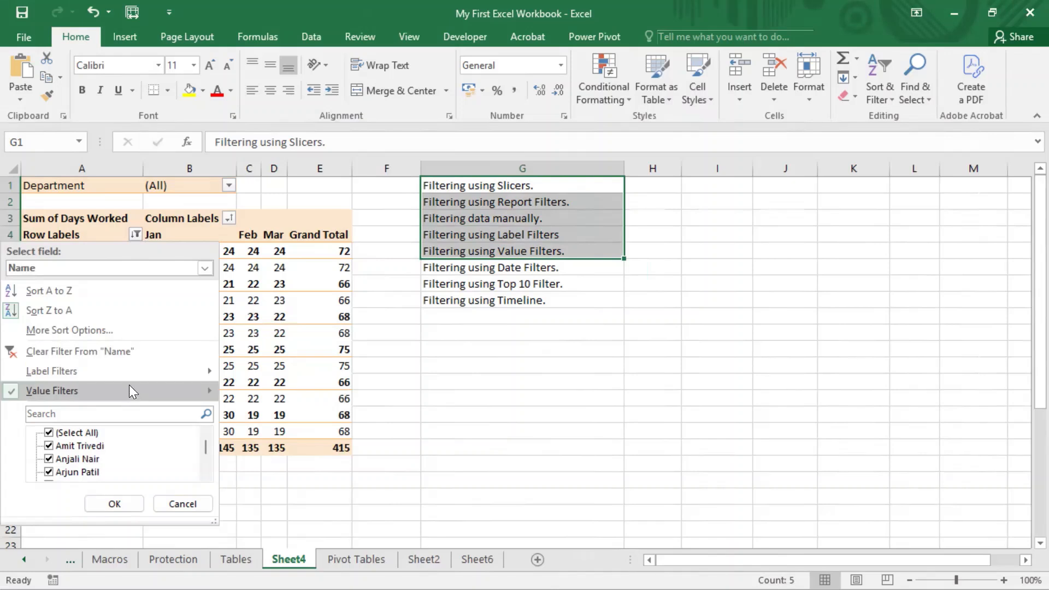
pyautogui.moveTo(129, 384)
pyautogui.moveTo(165, 391)
pyautogui.click(273, 393)
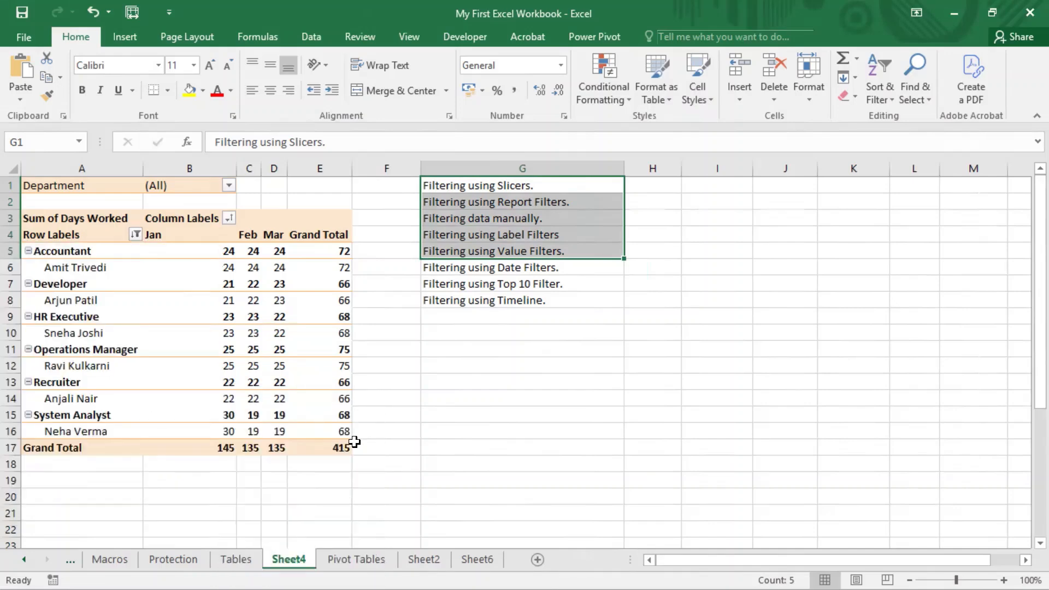
pyautogui.click(399, 462)
pyautogui.click(224, 333)
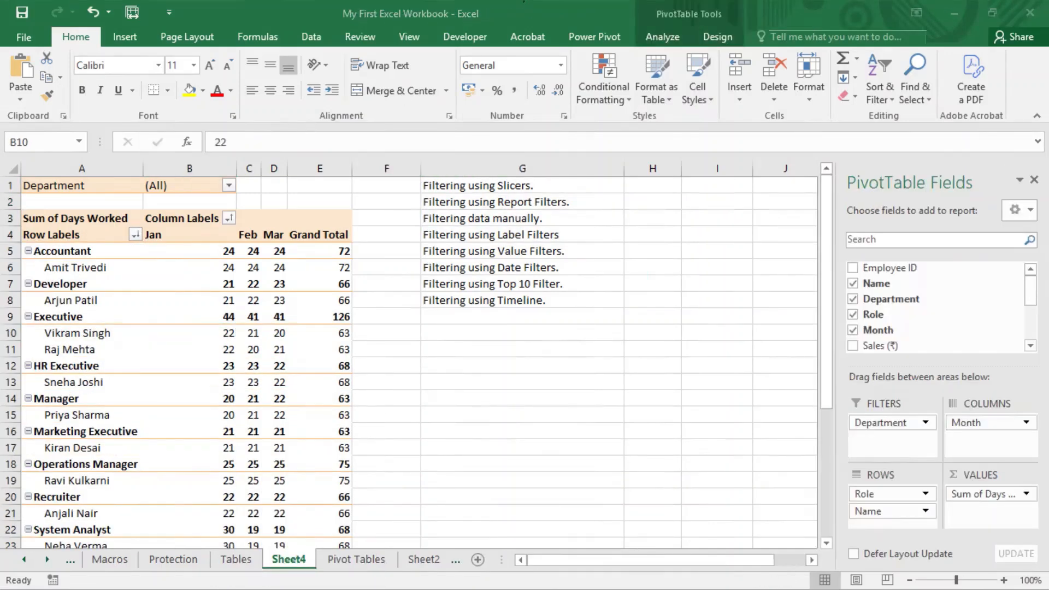
# Go over the filtering topics in G2:G5 and return to the Developer employee's row label in A8.
pyautogui.click(543, 204)
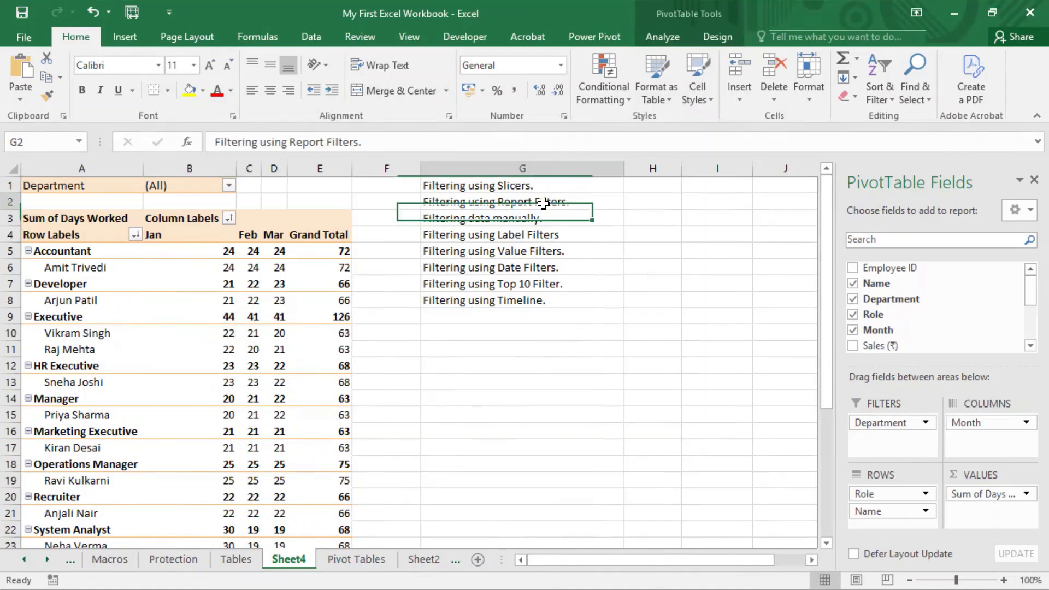
pyautogui.moveTo(542, 206); pyautogui.dragTo(543, 248)
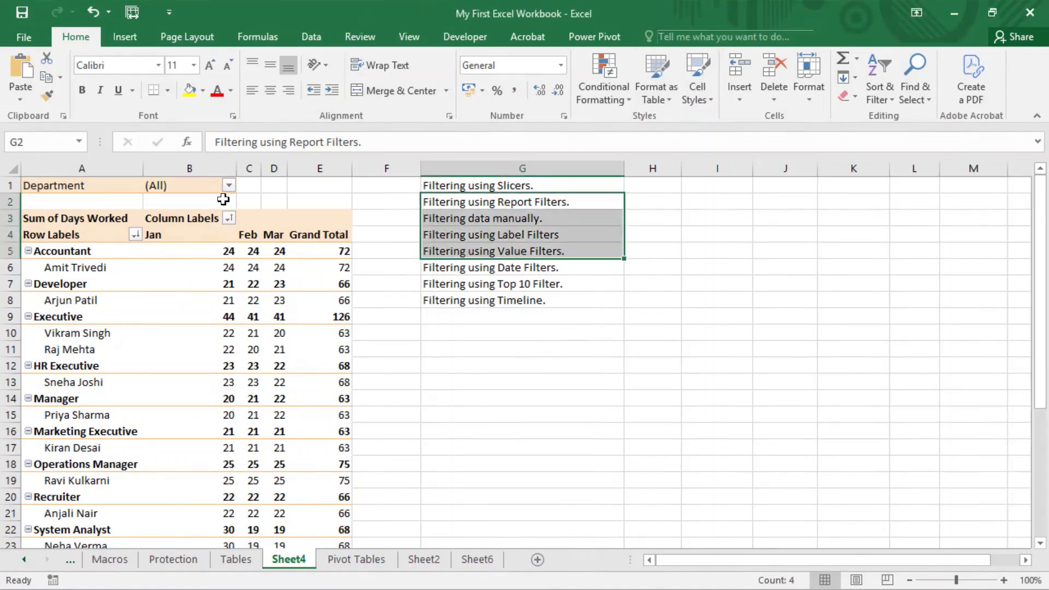
pyautogui.click(76, 302)
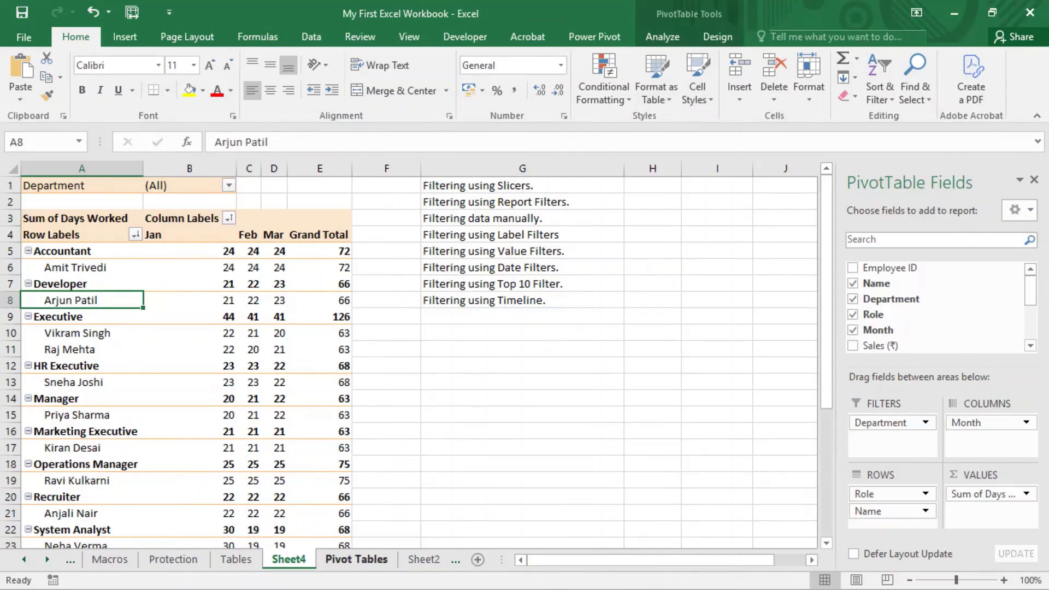
# On the Pivot Tables sheet, insert a blank column before the Month column.
pyautogui.click(356, 559)
pyautogui.click(166, 284)
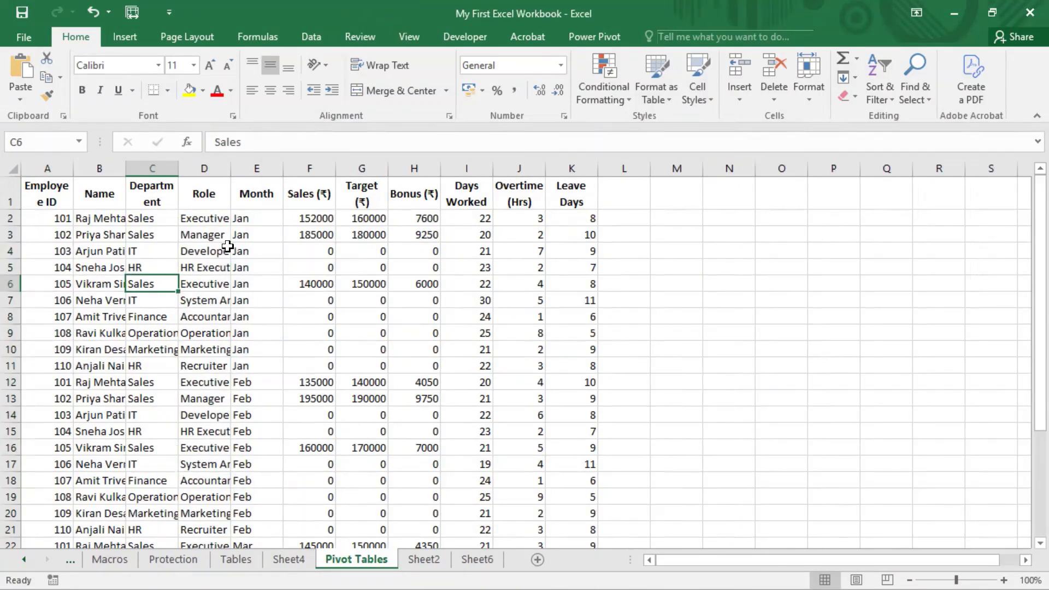
pyautogui.click(251, 236)
pyautogui.click(259, 171)
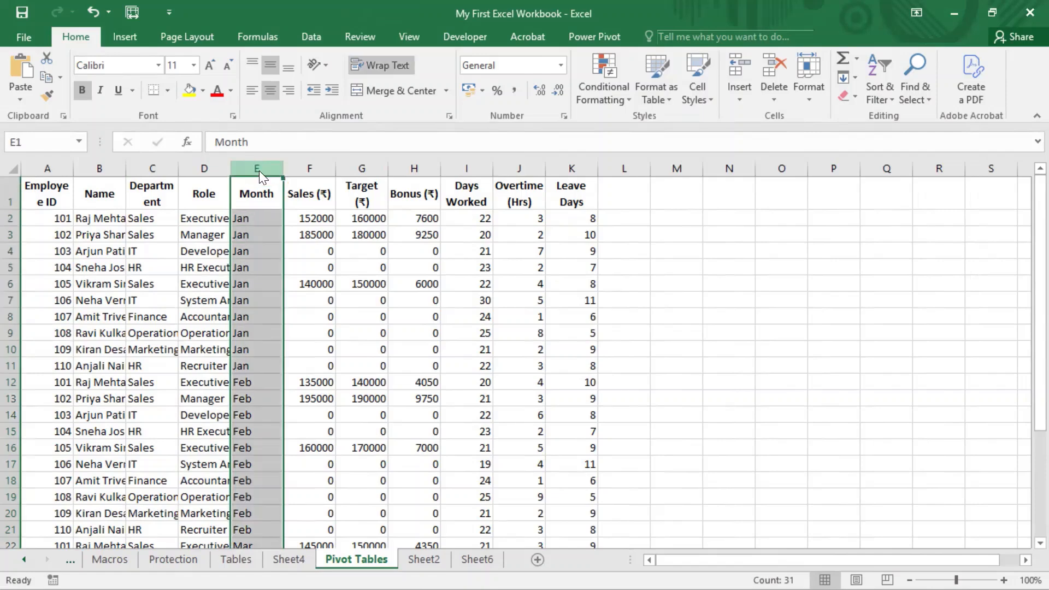
pyautogui.rightClick(259, 171)
pyautogui.click(307, 290)
# Enter the formula =rand(1,31) in cell E2 of the blank column.
pyautogui.click(255, 217)
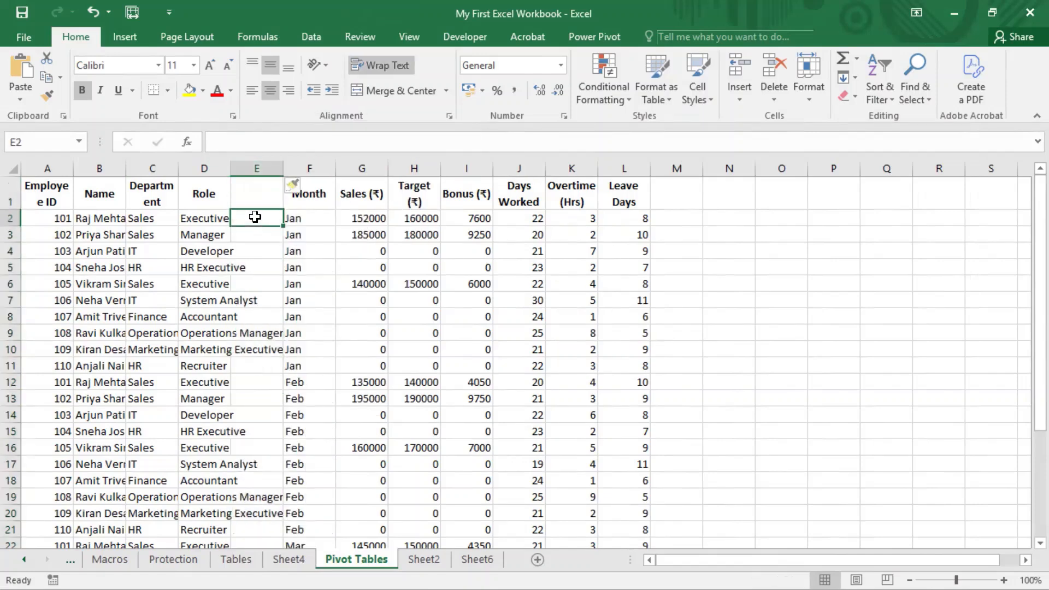
pyautogui.write('sab')
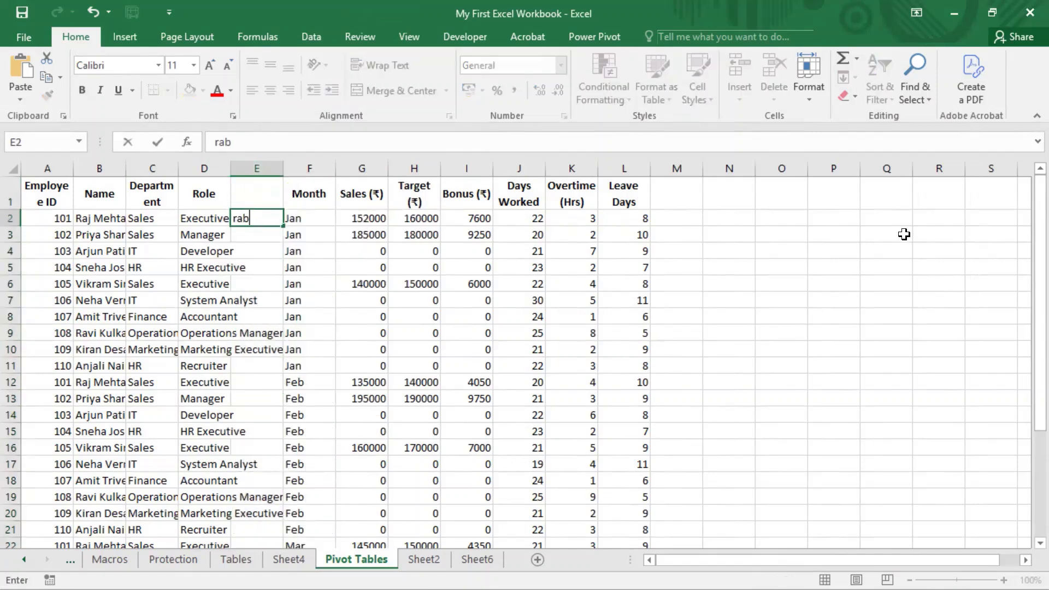
pyautogui.press('BackSpace')
pyautogui.press('BackSpace')
pyautogui.press('BackSpace')
pyautogui.write('rand')
pyautogui.press('BackSpace')
pyautogui.press('BackSpace')
pyautogui.press('BackSpace')
pyautogui.write('a')
pyautogui.press('BackSpace')
pyautogui.press('BackSpace')
pyautogui.write('=rand')
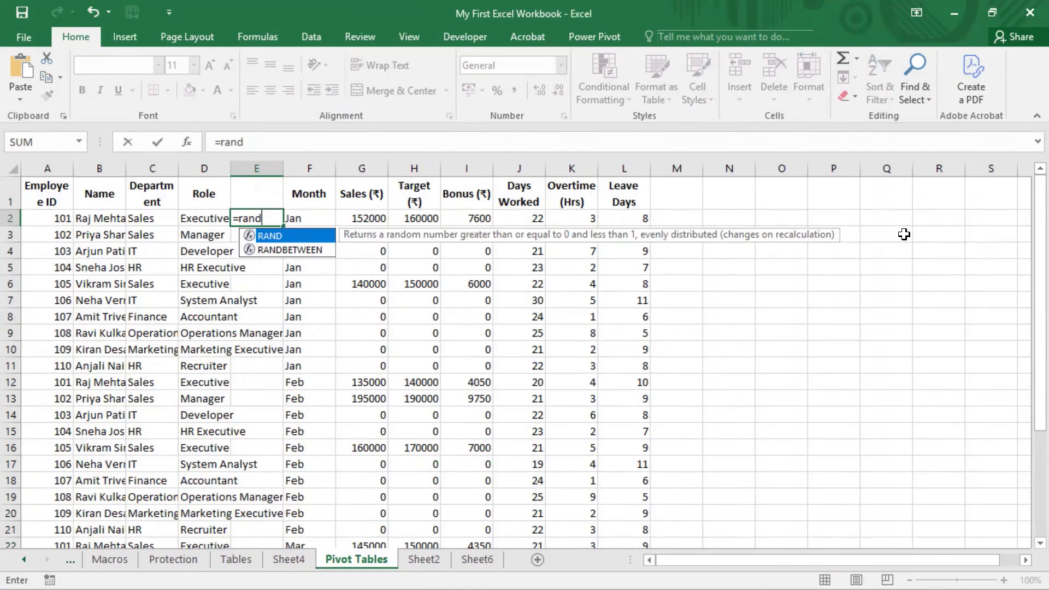
pyautogui.write('(')
pyautogui.write('1')
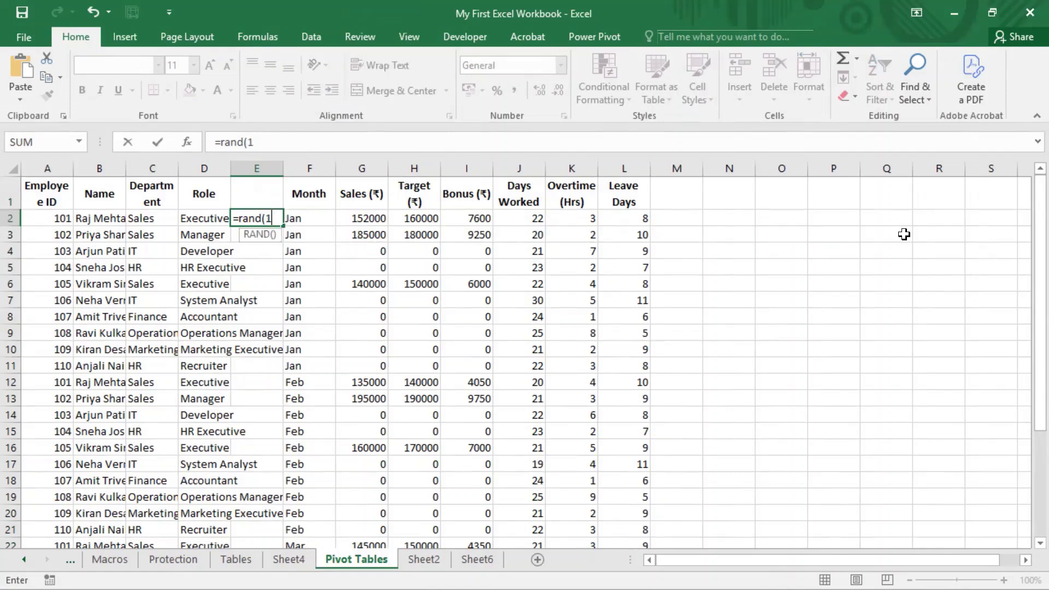
pyautogui.write(',31')
pyautogui.press('Return')
pyautogui.press('Return')
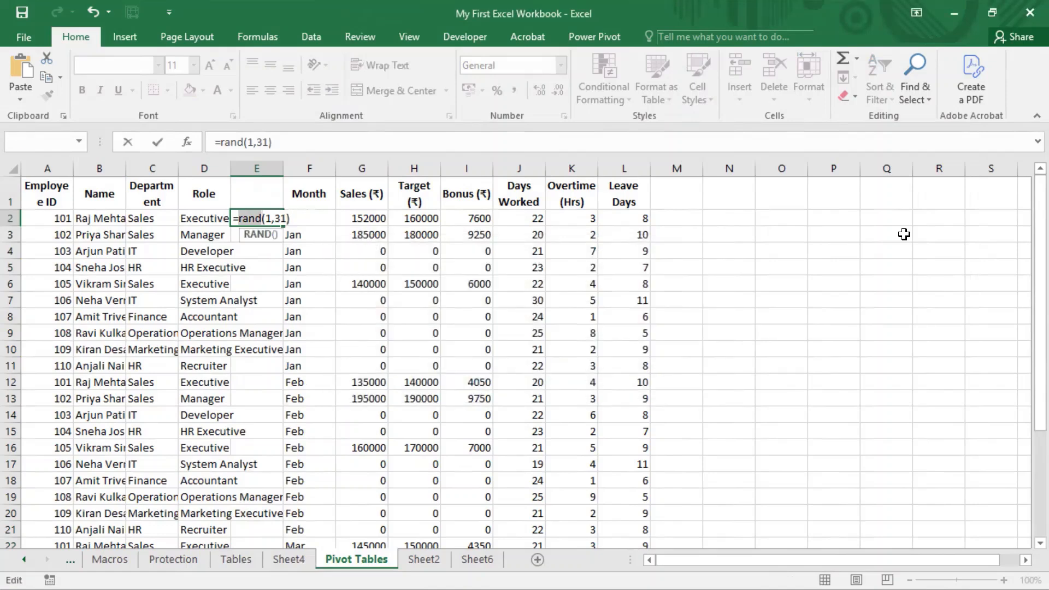
# Correct the function name in E2 so the formula reads =RANDBETWEEN(1,31).
pyautogui.write('be')
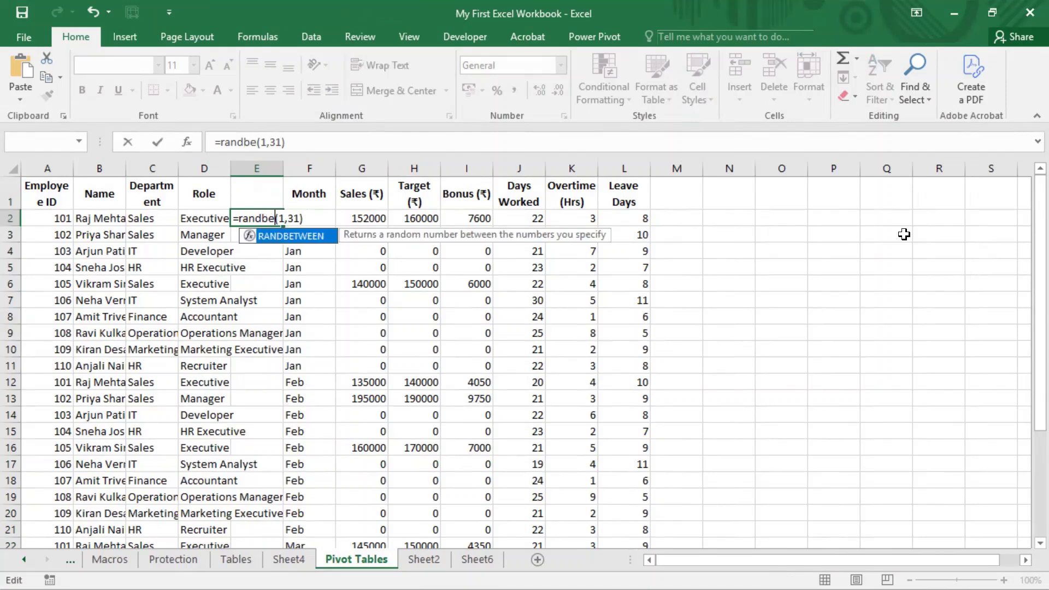
pyautogui.press('Return')
pyautogui.press('Up')
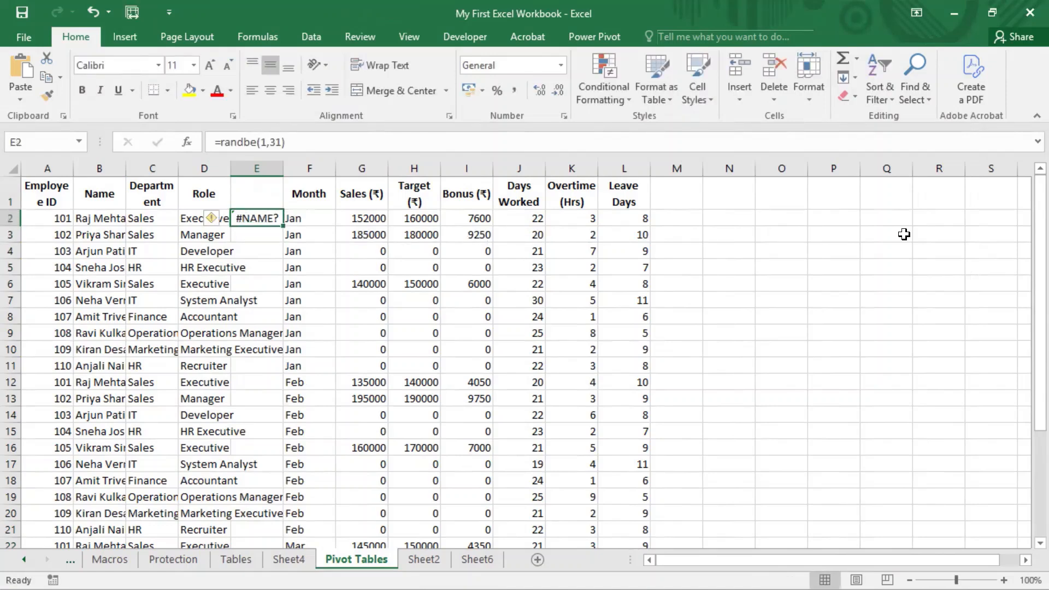
pyautogui.press('F2')
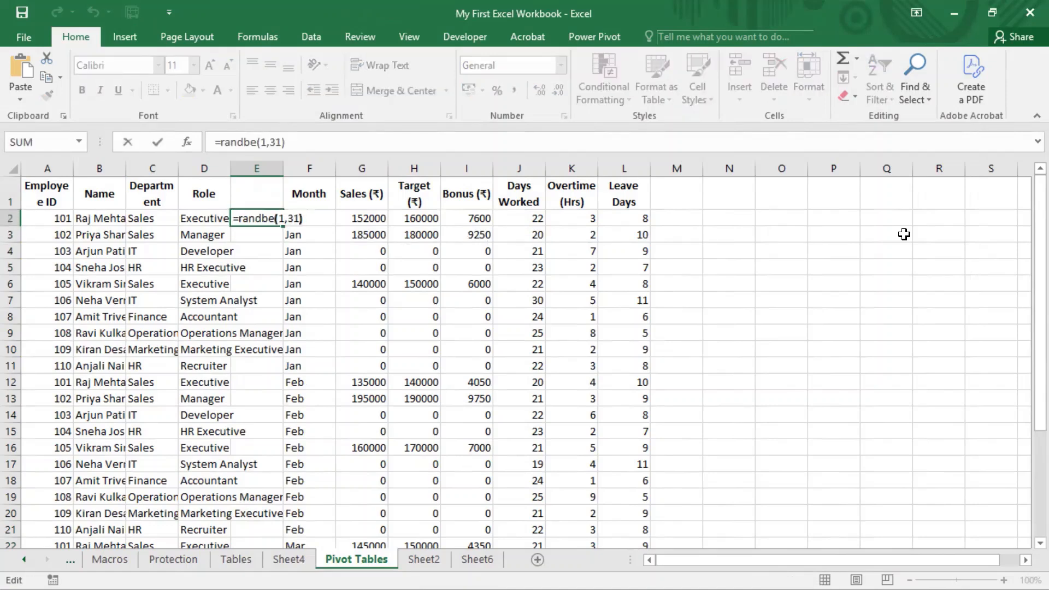
pyautogui.write('t')
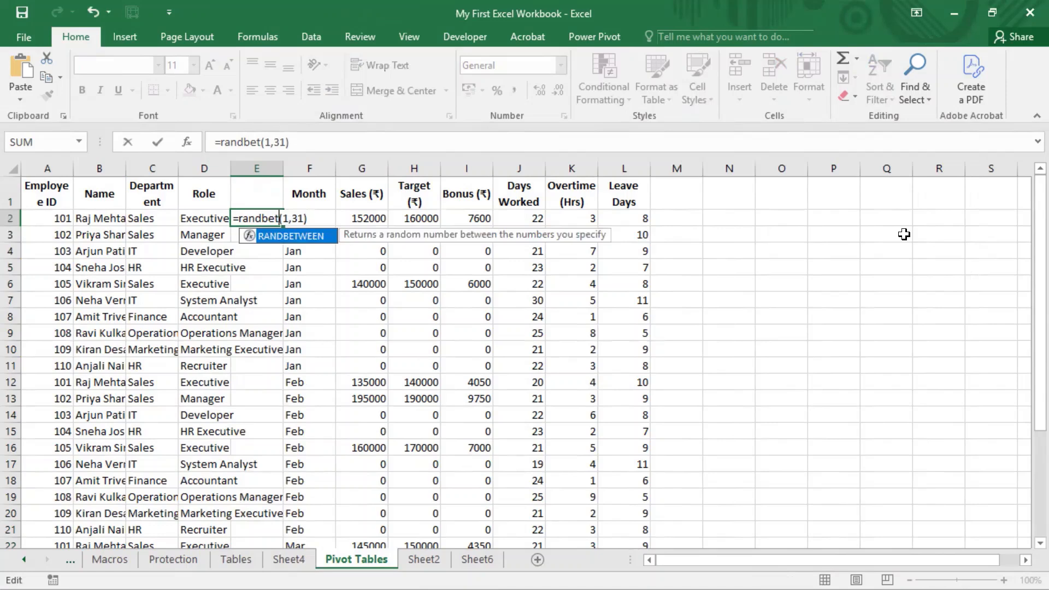
pyautogui.press('Tab')
pyautogui.press('Return')
pyautogui.press('Up')
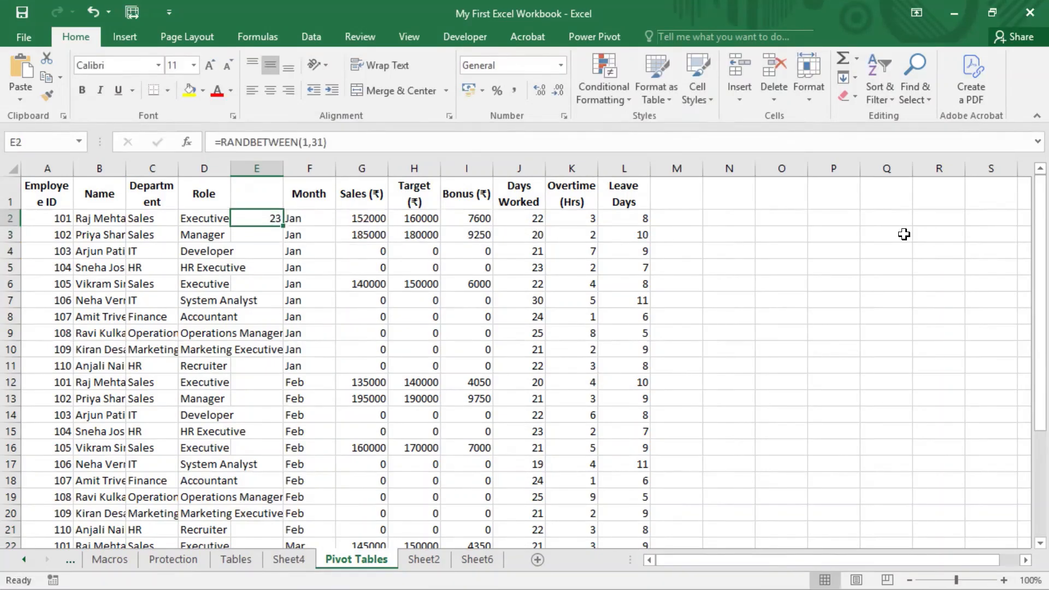
# Copy the RANDBETWEEN formula from E2 down to every data row through E31.
pyautogui.hotkey('ctrl', 'c')
pyautogui.hotkey('shift', 'Down')
pyautogui.hotkey('shift', 'Down')
pyautogui.hotkey('shift', 'Down')
pyautogui.hotkey('shift', 'Down')
pyautogui.hotkey('shift', 'Down')
pyautogui.hotkey('shift', 'Down')
pyautogui.hotkey('shift', 'Down')
pyautogui.hotkey('shift', 'Down')
pyautogui.hotkey('shift', 'Down')
pyautogui.hotkey('shift', 'Down')
pyautogui.hotkey('shift', 'Down')
pyautogui.hotkey('shift', 'Down')
pyautogui.hotkey('shift', 'Down')
pyautogui.hotkey('shift', 'Down')
pyautogui.hotkey('shift', 'Down')
pyautogui.hotkey('shift', 'Down')
pyautogui.hotkey('shift', 'Down')
pyautogui.hotkey('shift', 'Down')
pyautogui.hotkey('shift', 'Down')
pyautogui.hotkey('shift', 'Down')
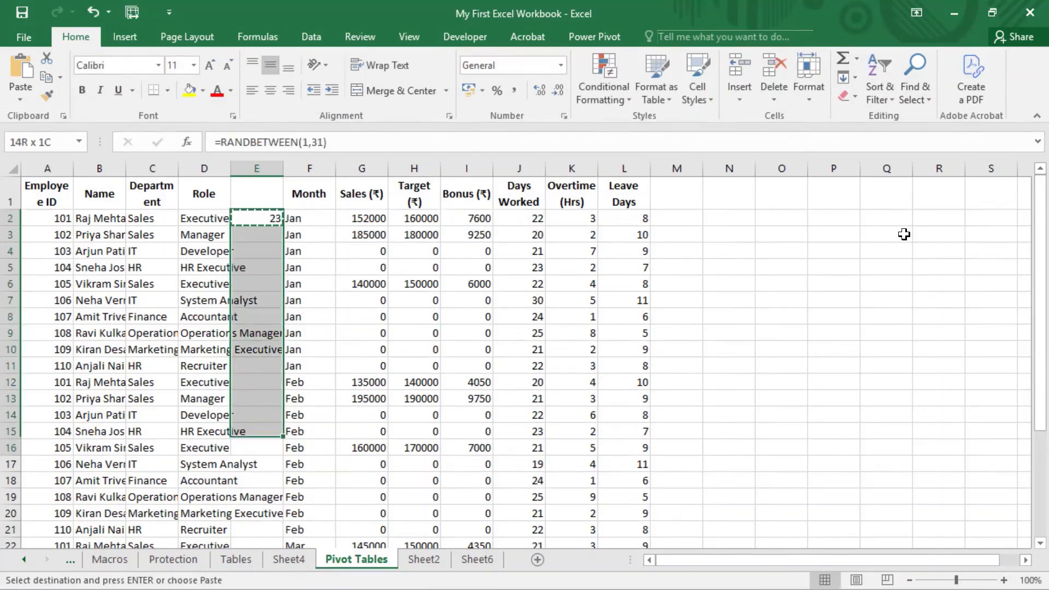
pyautogui.hotkey('shift', 'Down')
pyautogui.hotkey('shift', 'Down')
pyautogui.hotkey('shift', 'Down')
pyautogui.hotkey('shift', 'Down')
pyautogui.hotkey('shift', 'Down')
pyautogui.hotkey('shift', 'Down')
pyautogui.hotkey('shift', 'Down')
pyautogui.hotkey('shift', 'Down')
pyautogui.hotkey('shift', 'Down')
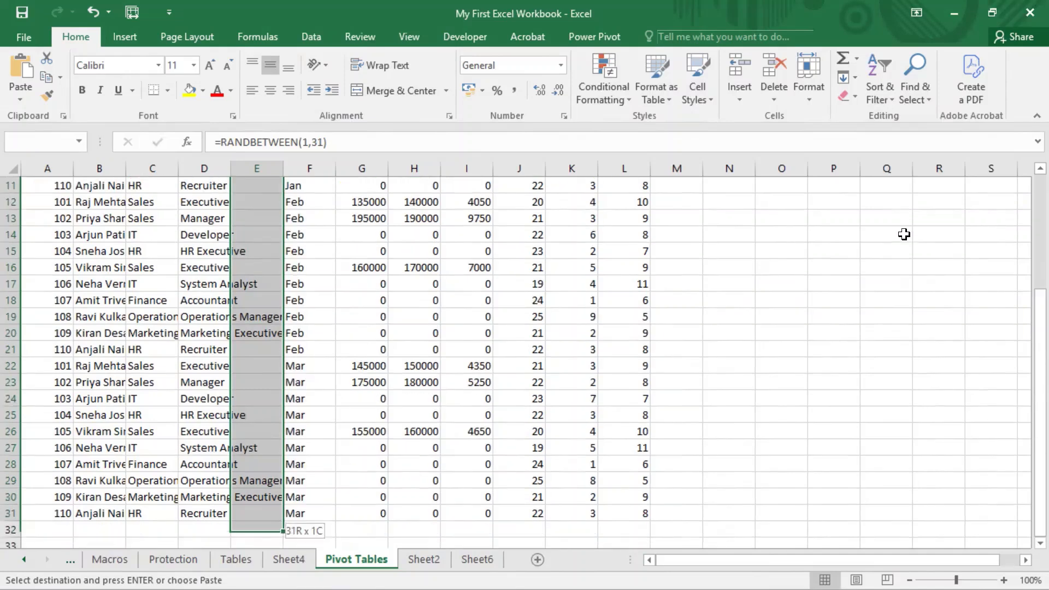
pyautogui.hotkey('ctrl', 'v')
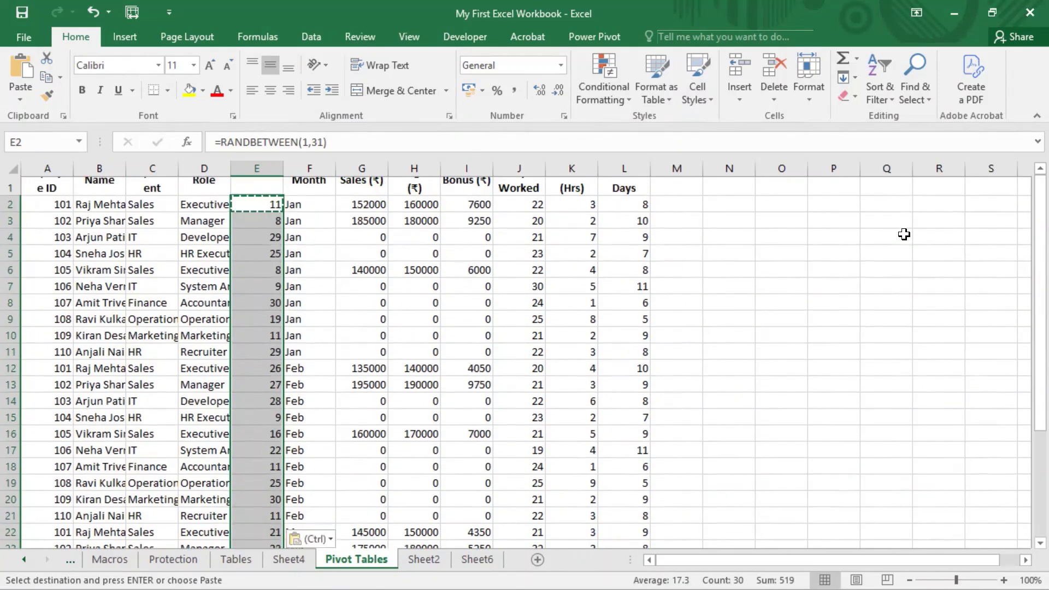
# Replace the random-number formulas in E2:E31 with their static values.
pyautogui.press('Up')
pyautogui.press('Right')
pyautogui.press('Right')
pyautogui.press('Left')
pyautogui.press('Left')
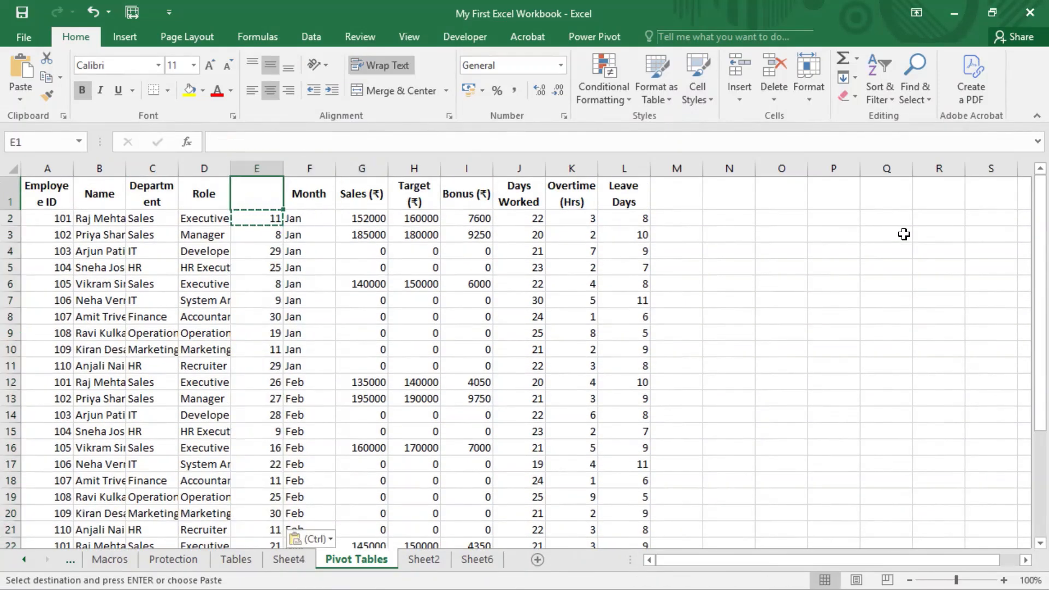
pyautogui.press('Down')
pyautogui.hotkey('ctrl', 'shift', 'Down')
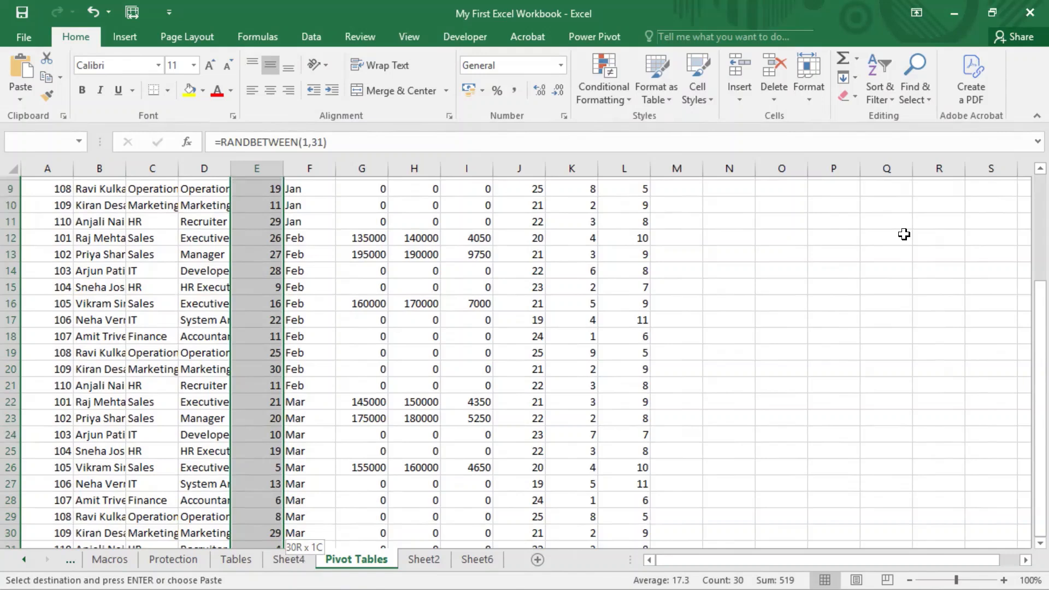
pyautogui.hotkey('ctrl', 'c')
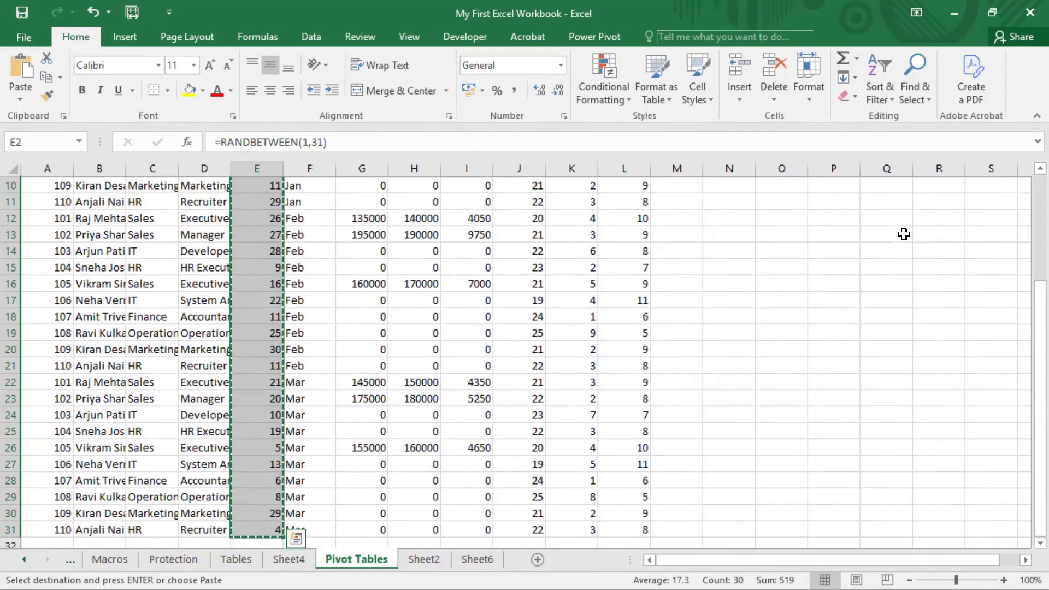
pyautogui.press('alt')
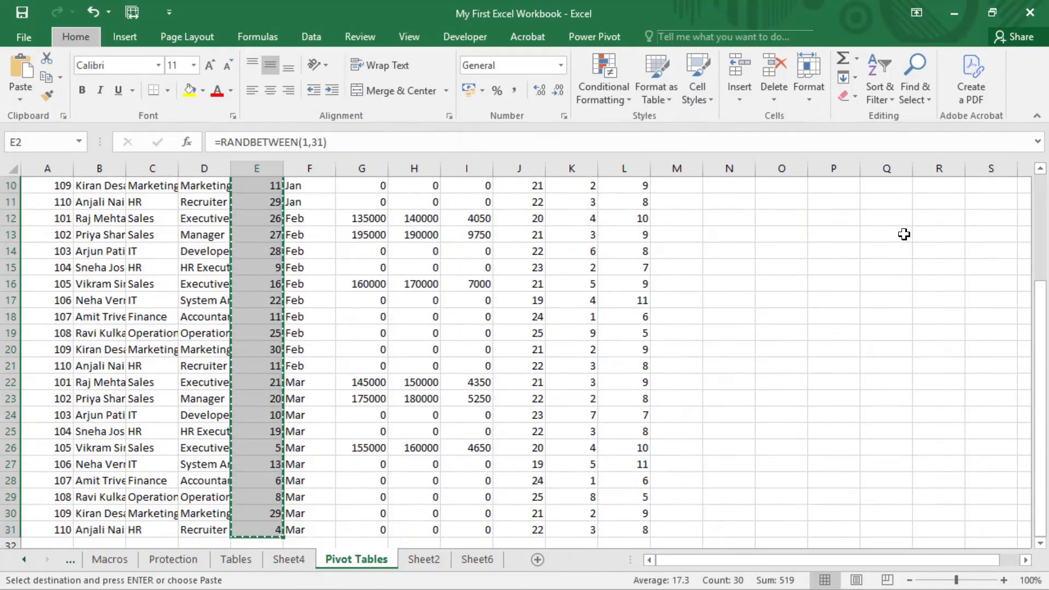
pyautogui.press('h')
pyautogui.press('v')
pyautogui.press('v')
pyautogui.press('Escape')
pyautogui.click(260, 218)
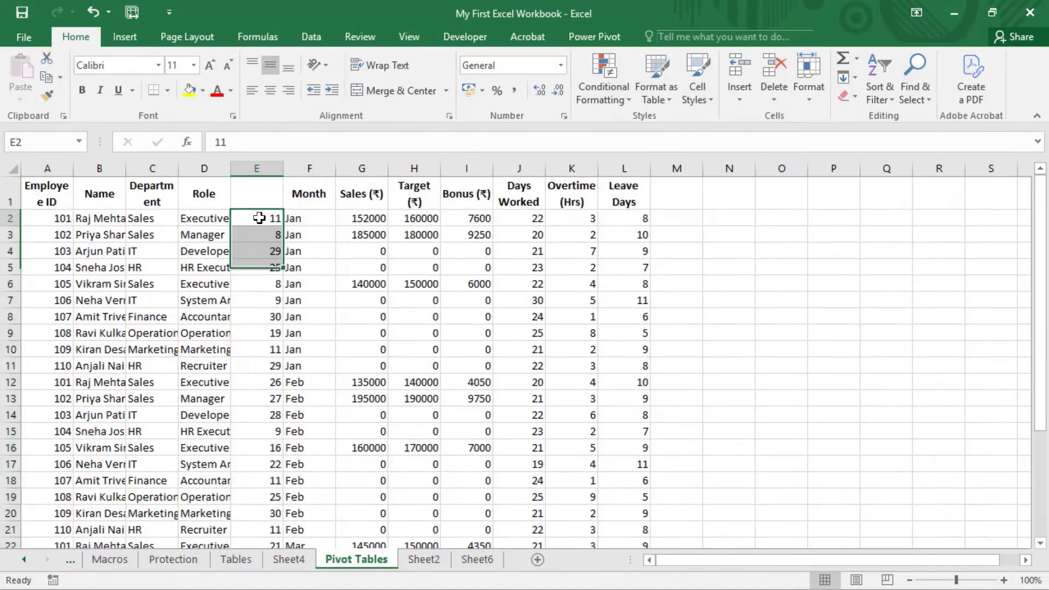
# Enter =DATE(2025,F2,E2) in cell N2 to build a date from the month and the random day.
pyautogui.click(690, 220)
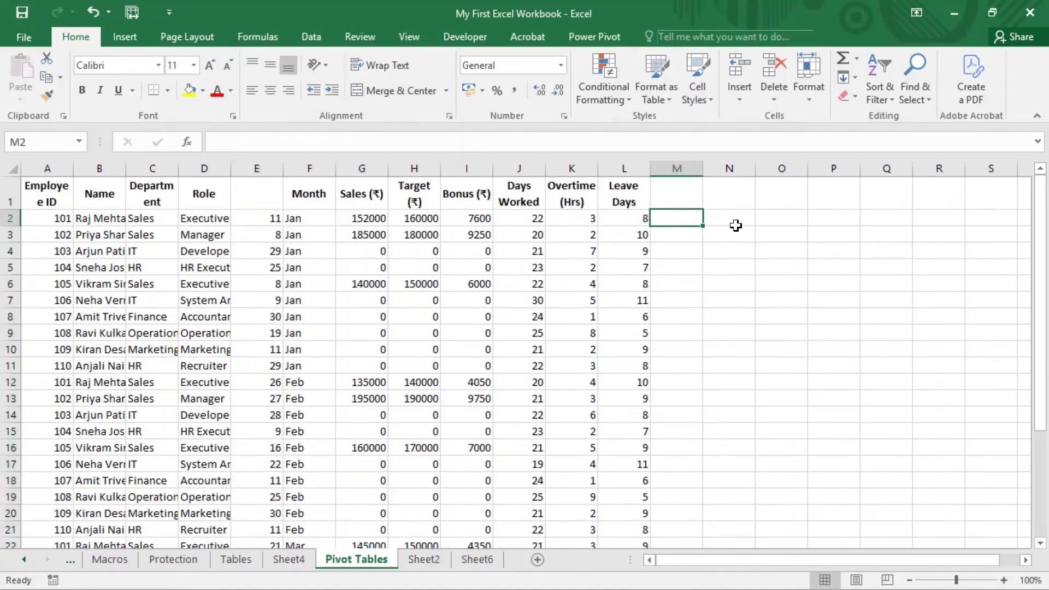
pyautogui.click(735, 220)
pyautogui.write('=')
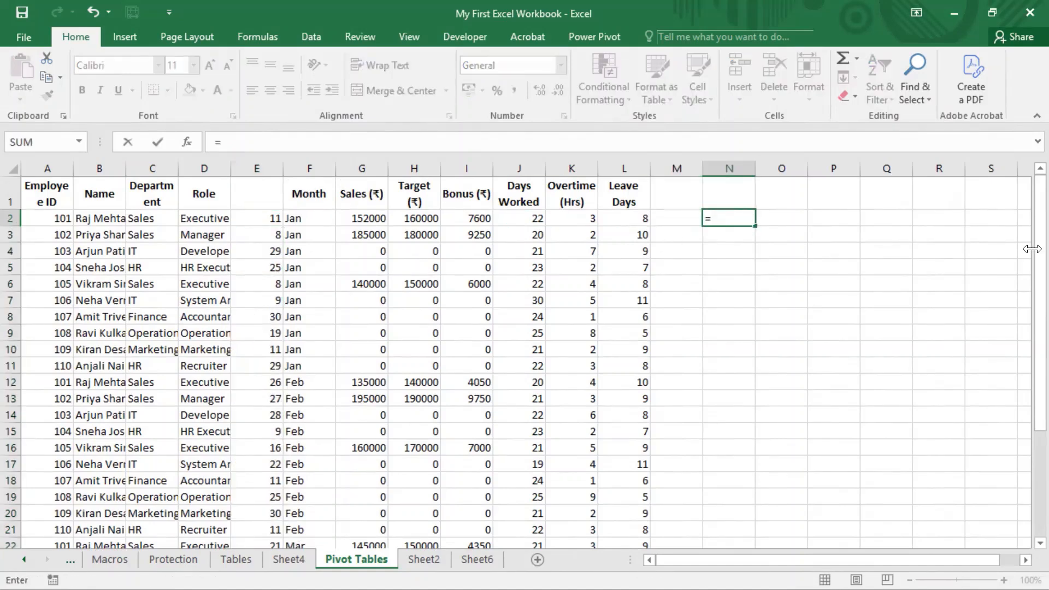
pyautogui.write('datse')
pyautogui.press('BackSpace')
pyautogui.press('BackSpace')
pyautogui.write('e')
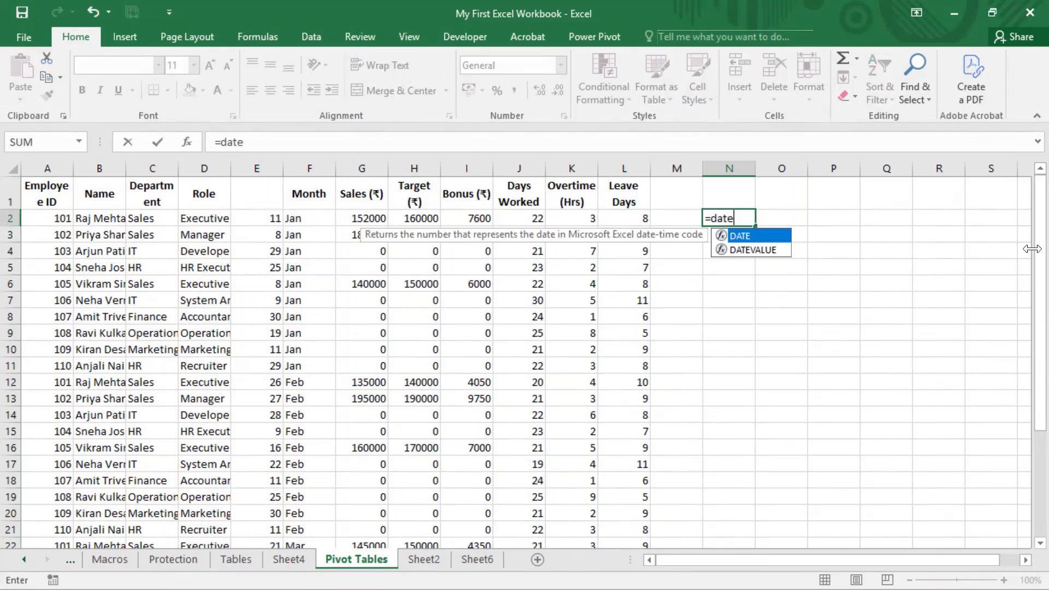
pyautogui.press('Tab')
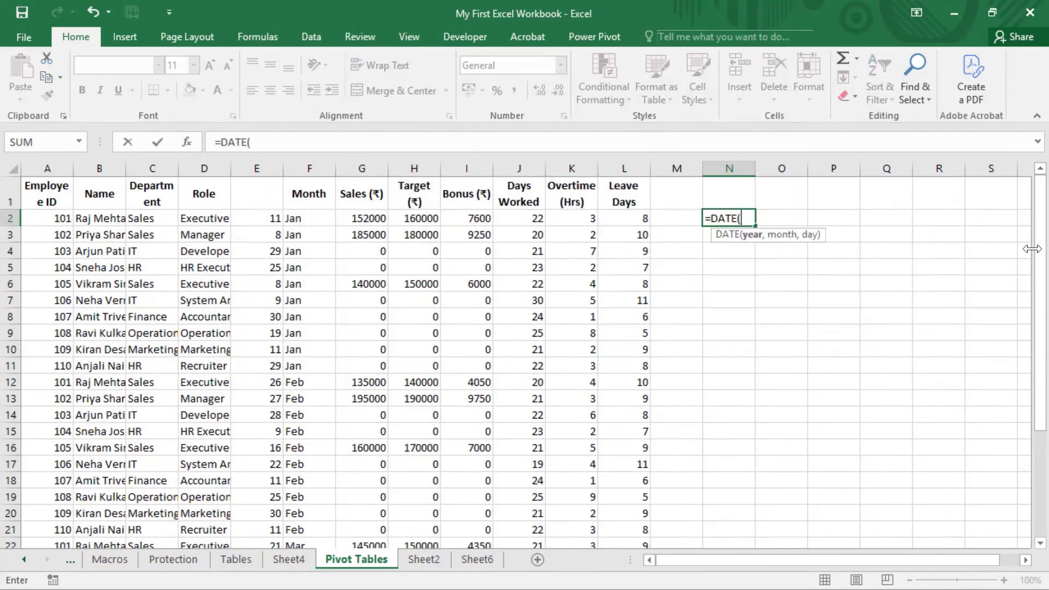
pyautogui.write('2025,')
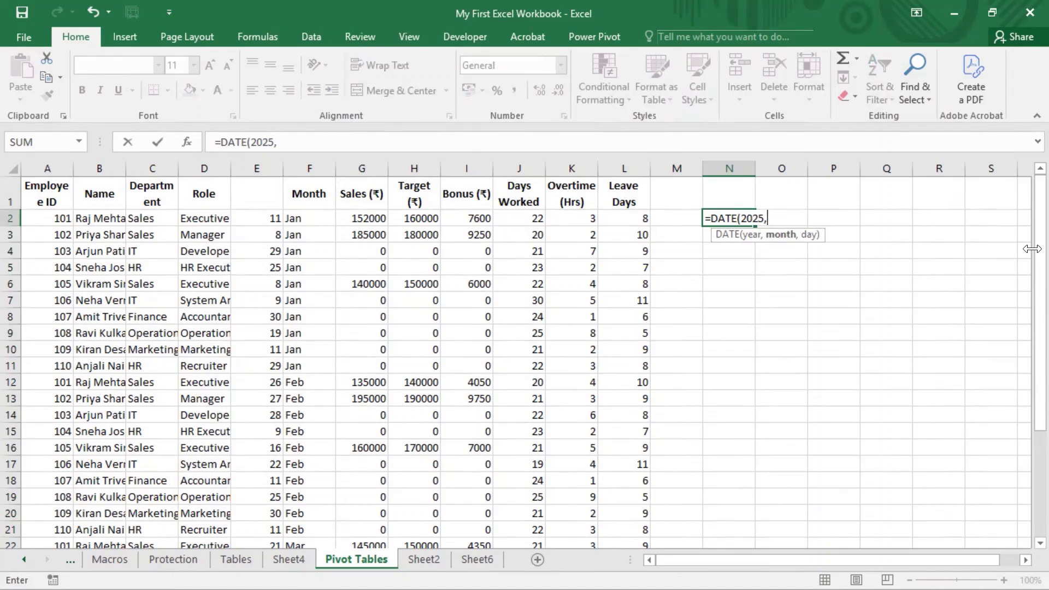
pyautogui.press('Left')
pyautogui.press('Left')
pyautogui.press('Left')
pyautogui.press('Left')
pyautogui.press('Left')
pyautogui.press('Left')
pyautogui.press('Left')
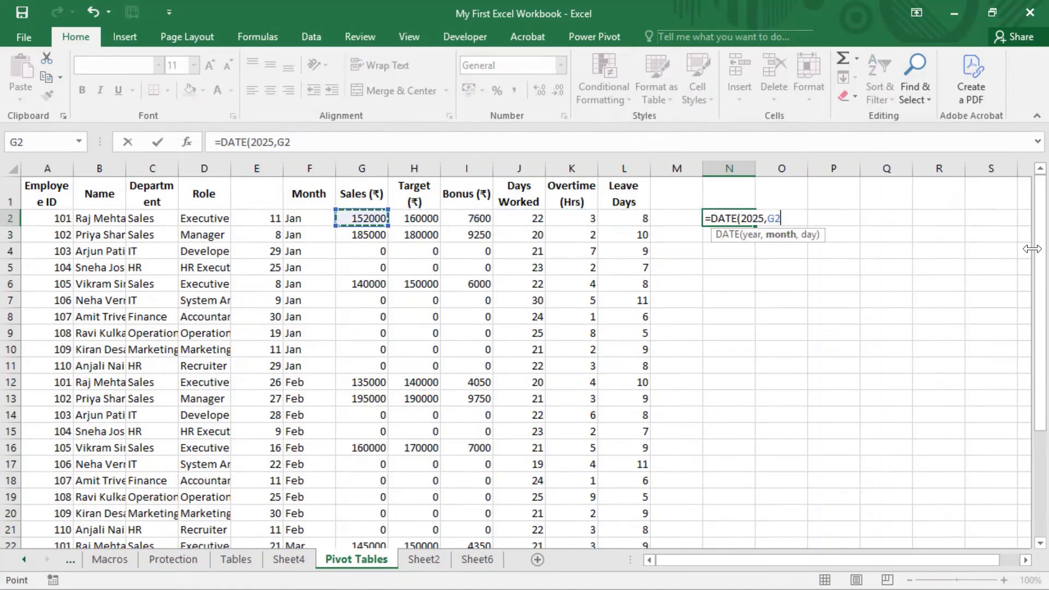
pyautogui.press('Left')
pyautogui.write(',')
pyautogui.press('Left')
pyautogui.press('Left')
pyautogui.press('Left')
pyautogui.press('Left')
pyautogui.press('Left')
pyautogui.press('Left')
pyautogui.press('Left')
pyautogui.press('Left')
pyautogui.press('Left')
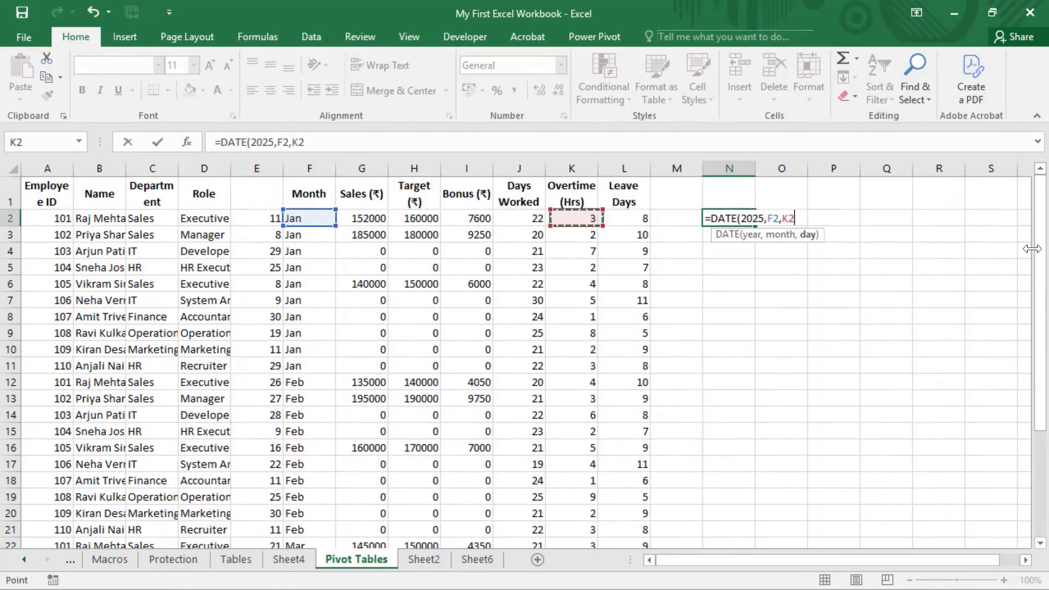
pyautogui.press('Return')
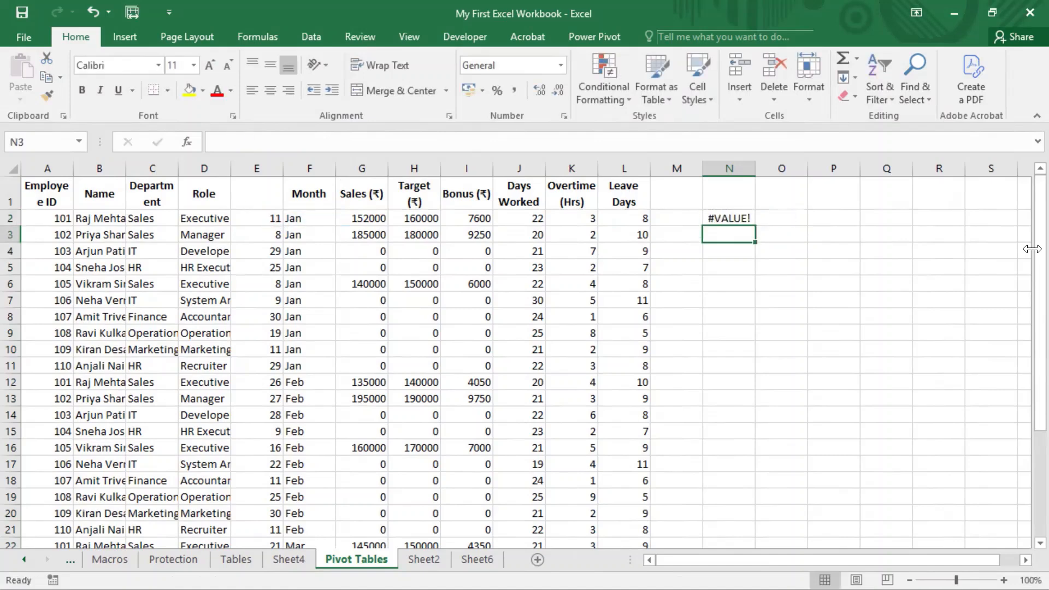
# Examine the row 2 cells and the references used by the DATE formula in N2.
pyautogui.press('Up')
pyautogui.press('Left')
pyautogui.press('Left')
pyautogui.press('Left')
pyautogui.press('Left')
pyautogui.press('Left')
pyautogui.press('Left')
pyautogui.press('Left')
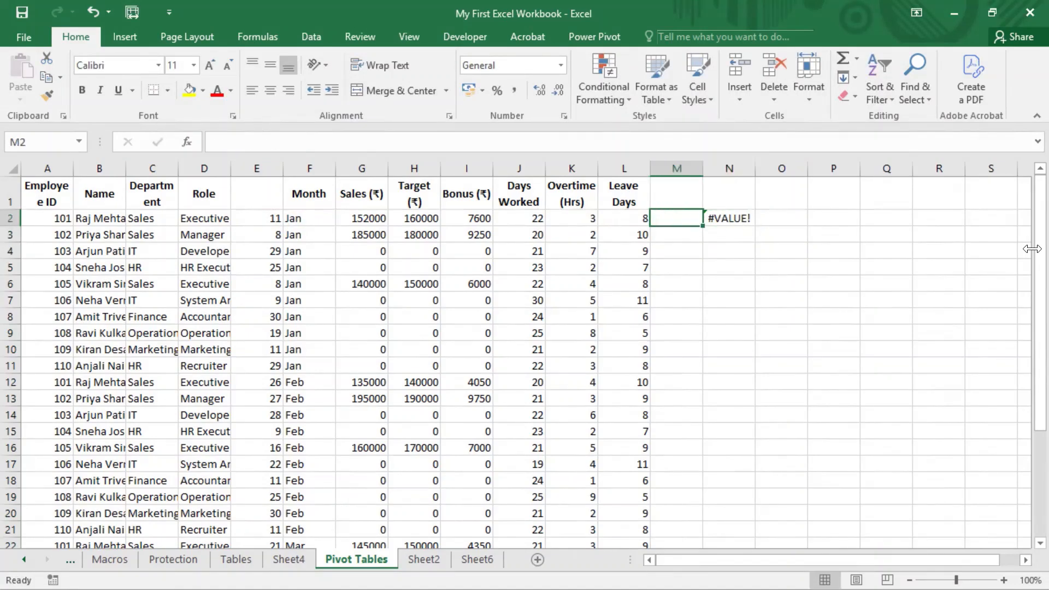
pyautogui.press('Right')
pyautogui.press('Right')
pyautogui.press('Right')
pyautogui.press('Right')
pyautogui.press('Right')
pyautogui.press('Right')
pyautogui.press('Right')
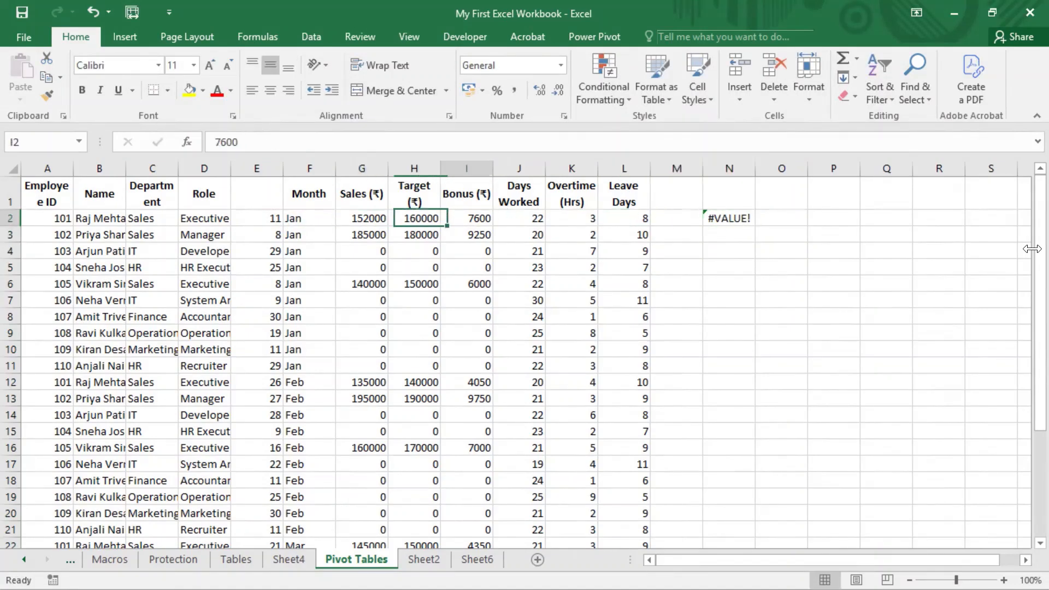
pyautogui.press('F2')
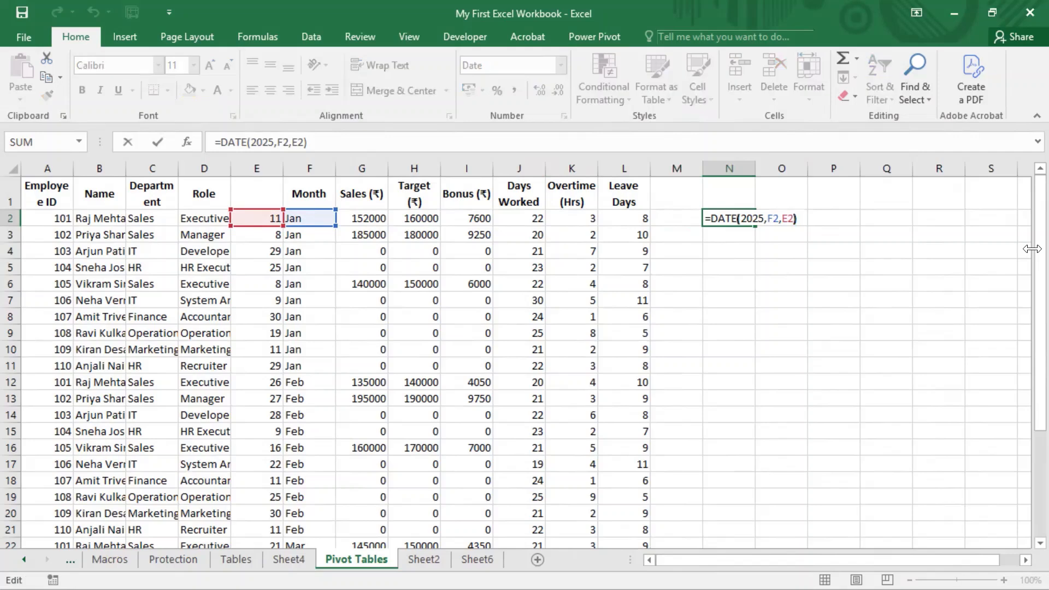
pyautogui.press('Left')
pyautogui.press('Left')
pyautogui.press('Left')
pyautogui.press('Left')
# Enter 1 in M2 as the month number and copy it down through M11 for the January rows.
pyautogui.hotkey('shift', 'Tab')
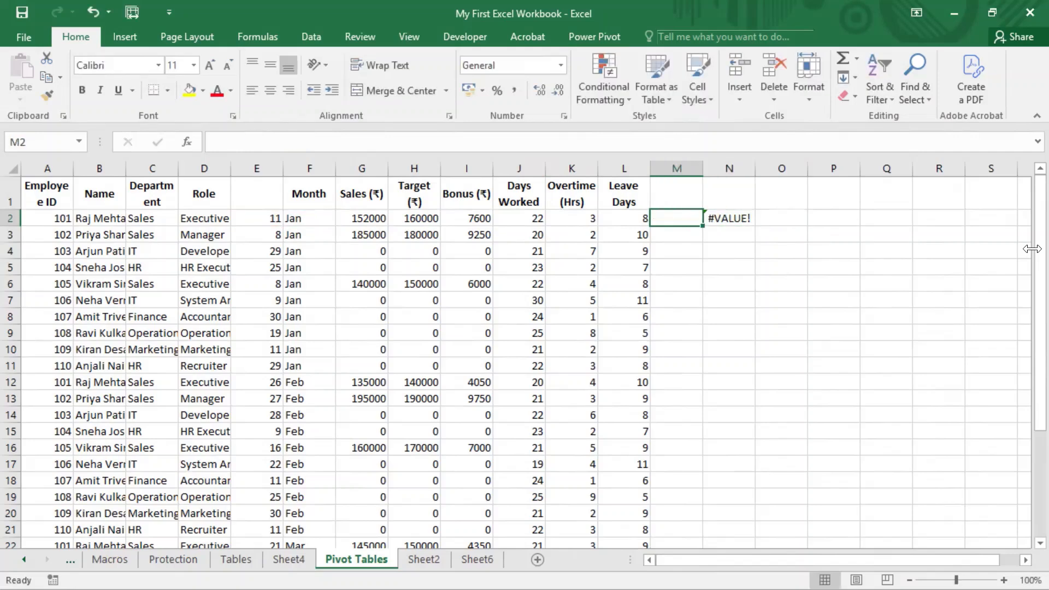
pyautogui.write('1')
pyautogui.press('Return')
pyautogui.hotkey('shift', 'Up')
pyautogui.hotkey('ctrl', 'c')
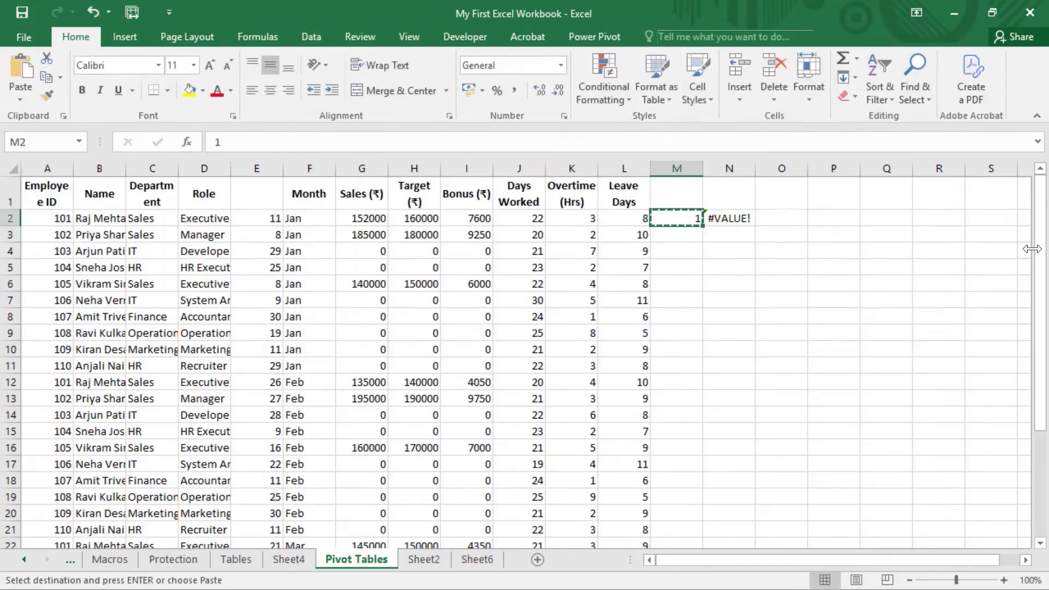
pyautogui.hotkey('shift', 'Down')
pyautogui.hotkey('shift', 'Down')
pyautogui.hotkey('shift', 'Down')
pyautogui.hotkey('shift', 'Down')
pyautogui.hotkey('shift', 'Down')
pyautogui.hotkey('shift', 'Down')
pyautogui.hotkey('shift', 'Down')
pyautogui.hotkey('shift', 'Down')
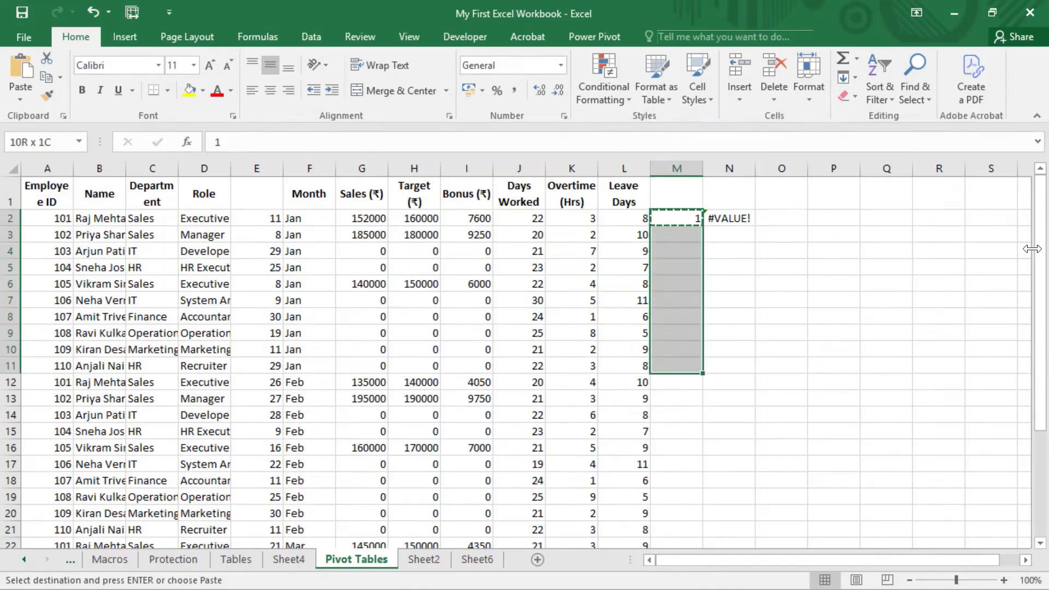
pyautogui.hotkey('ctrl', 'v')
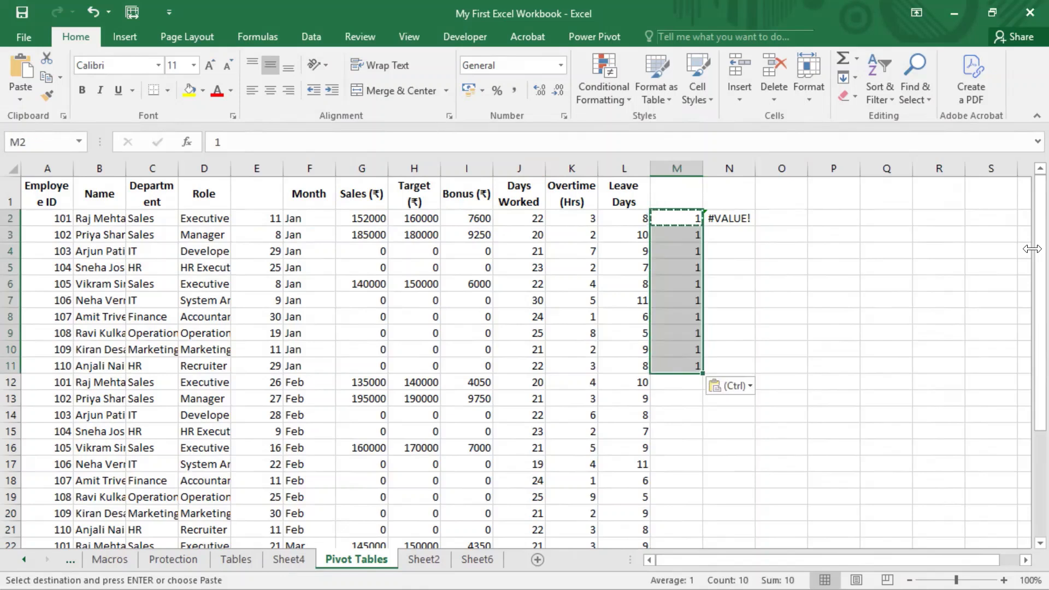
# Enter 2 in M12 as the month number and copy it down through M21 for the February rows.
pyautogui.press('Down')
pyautogui.press('Down')
pyautogui.press('Down')
pyautogui.press('Down')
pyautogui.press('Down')
pyautogui.press('Down')
pyautogui.press('Down')
pyautogui.press('Down')
pyautogui.press('Down')
pyautogui.press('Down')
pyautogui.press('Down')
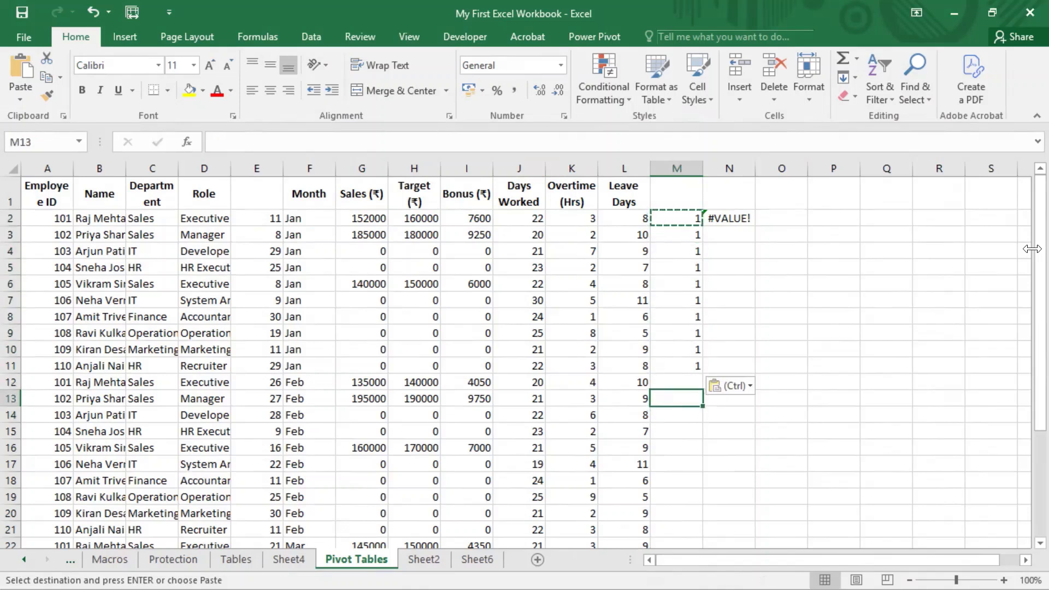
pyautogui.press('Up')
pyautogui.write('2')
pyautogui.press('Return')
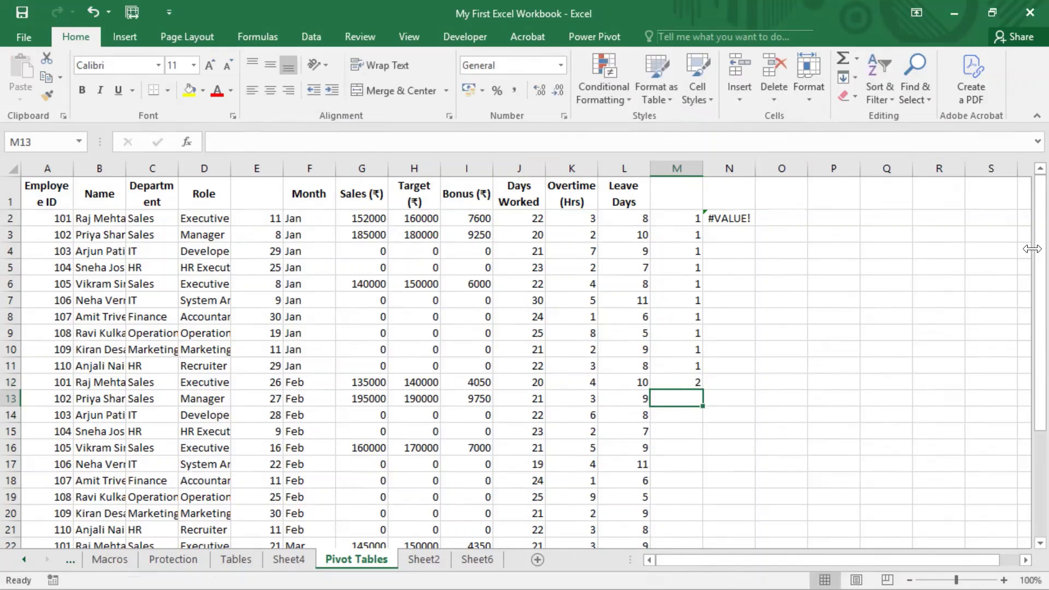
pyautogui.press('Up')
pyautogui.hotkey('ctrl', 'c')
pyautogui.hotkey('shift', 'Down')
pyautogui.hotkey('shift', 'Down')
pyautogui.hotkey('shift', 'Down')
pyautogui.hotkey('shift', 'Down')
pyautogui.hotkey('shift', 'Down')
pyautogui.hotkey('shift', 'Down')
pyautogui.hotkey('shift', 'Down')
pyautogui.hotkey('shift', 'Down')
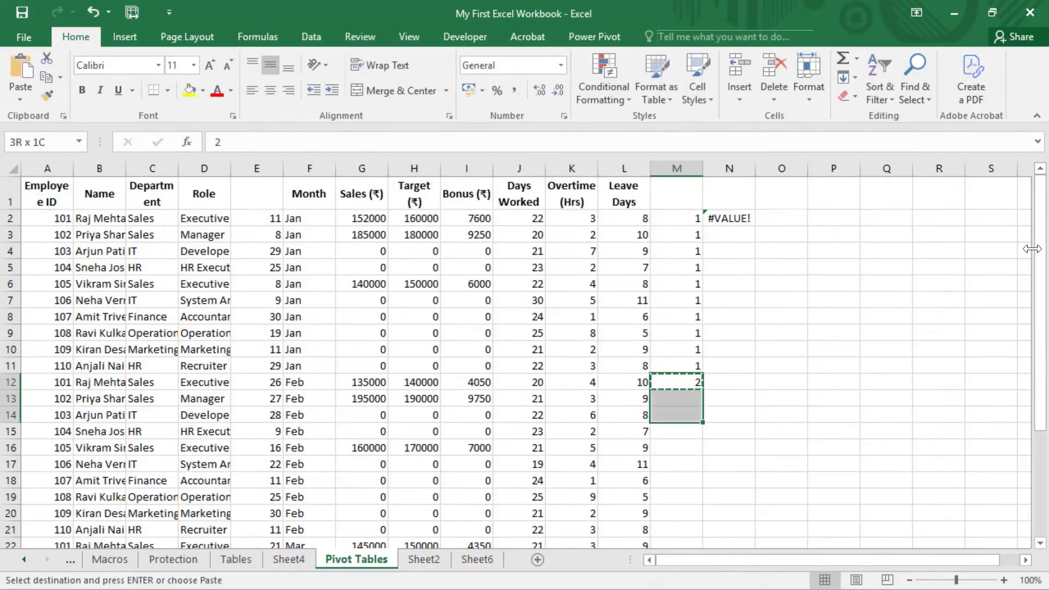
pyautogui.hotkey('shift', 'Down')
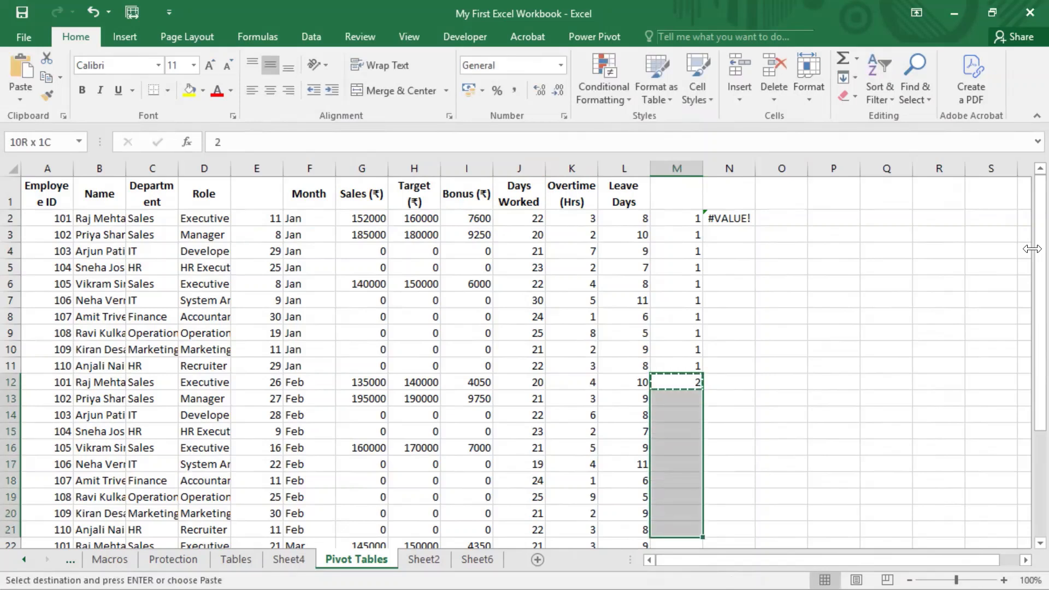
pyautogui.hotkey('ctrl', 'v')
# Enter 3 in M22 as the month number and copy it down through M31 for the March rows.
pyautogui.press('Down')
pyautogui.press('Down')
pyautogui.press('Down')
pyautogui.press('Down')
pyautogui.press('Down')
pyautogui.press('Down')
pyautogui.press('Down')
pyautogui.press('Down')
pyautogui.press('Down')
pyautogui.press('Down')
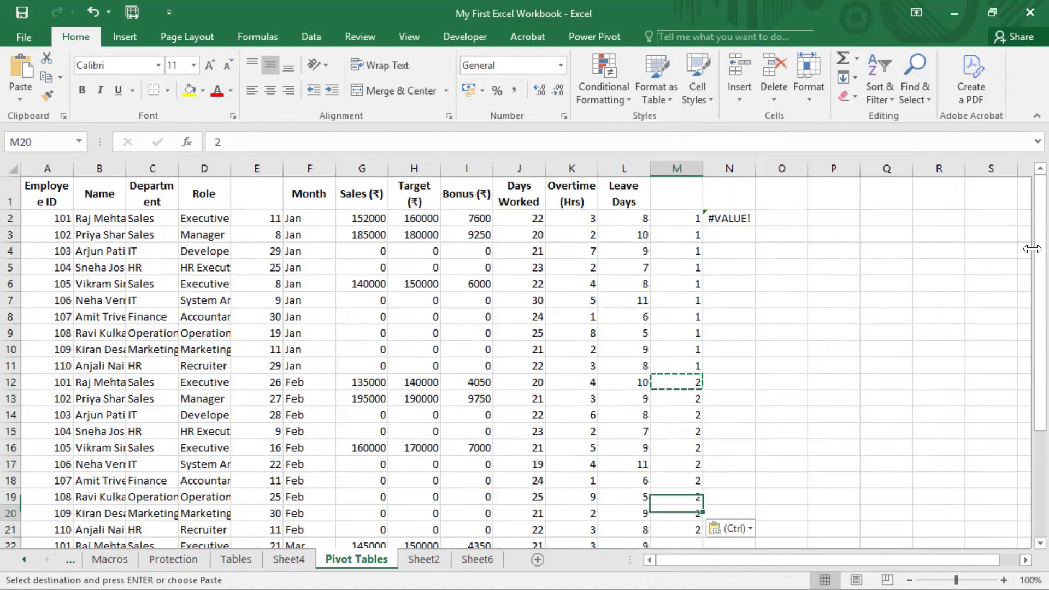
pyautogui.write('3')
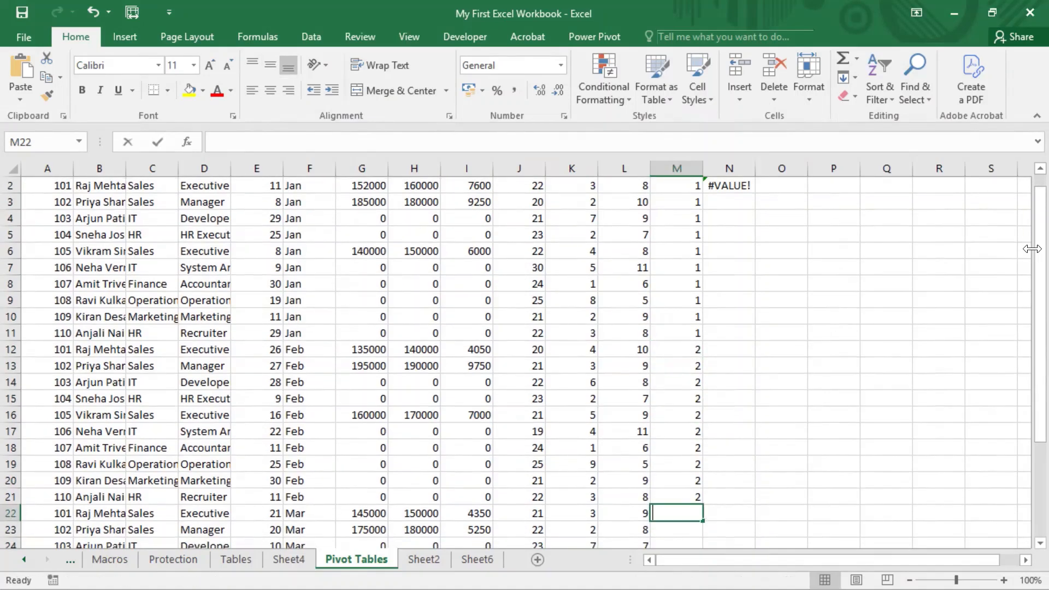
pyautogui.press('Return')
pyautogui.press('Up')
pyautogui.hotkey('ctrl', 'c')
pyautogui.hotkey('shift', 'Down')
pyautogui.hotkey('shift', 'Down')
pyautogui.hotkey('shift', 'Down')
pyautogui.hotkey('shift', 'Down')
pyautogui.hotkey('shift', 'Down')
pyautogui.hotkey('shift', 'Down')
pyautogui.hotkey('shift', 'Down')
pyautogui.hotkey('shift', 'Down')
pyautogui.hotkey('shift', 'Down')
pyautogui.hotkey('shift', 'Down')
pyautogui.hotkey('shift', 'Down')
pyautogui.hotkey('shift', 'Down')
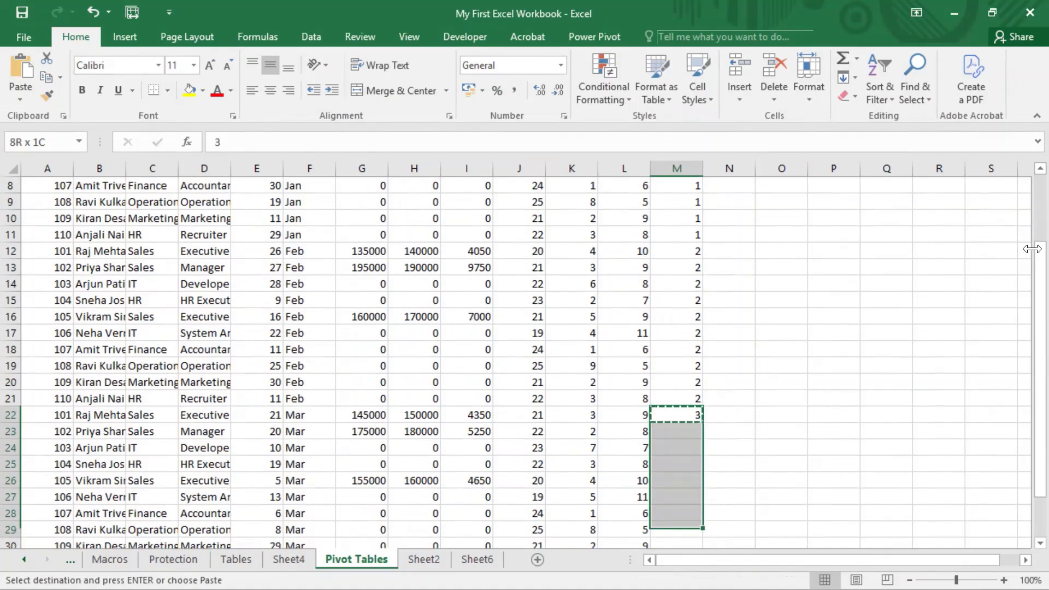
pyautogui.hotkey('shift', 'Up')
pyautogui.hotkey('shift', 'Up')
pyautogui.hotkey('shift', 'Up')
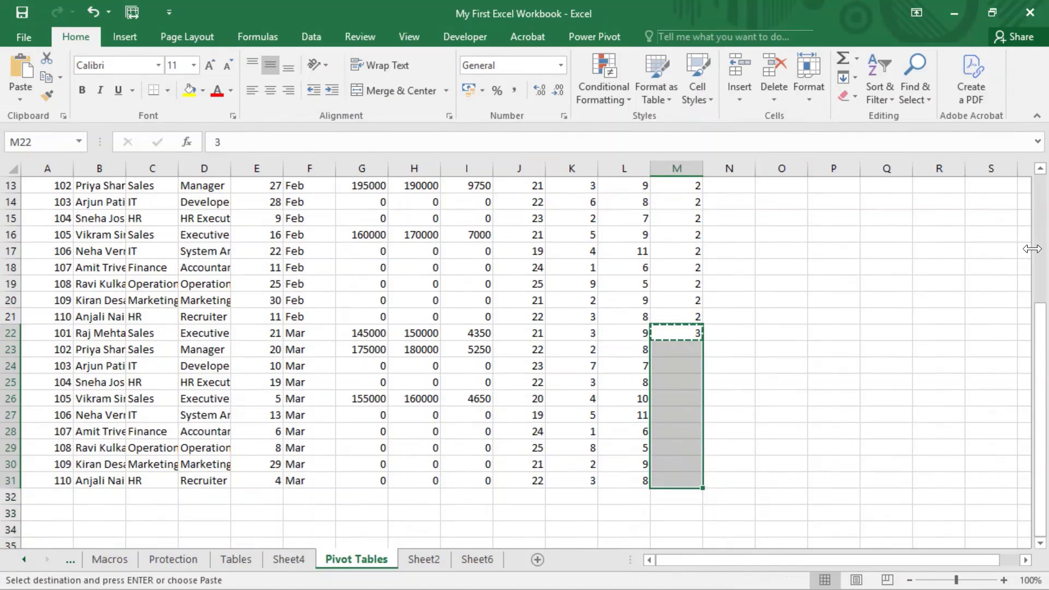
pyautogui.hotkey('ctrl', 'v')
# Change the formula in N2 to =DATE(2025,M2,E2) so the month comes from the helper column.
pyautogui.hotkey('ctrl', 'Up')
pyautogui.hotkey('ctrl', 'Up')
pyautogui.press('Right')
pyautogui.press('Down')
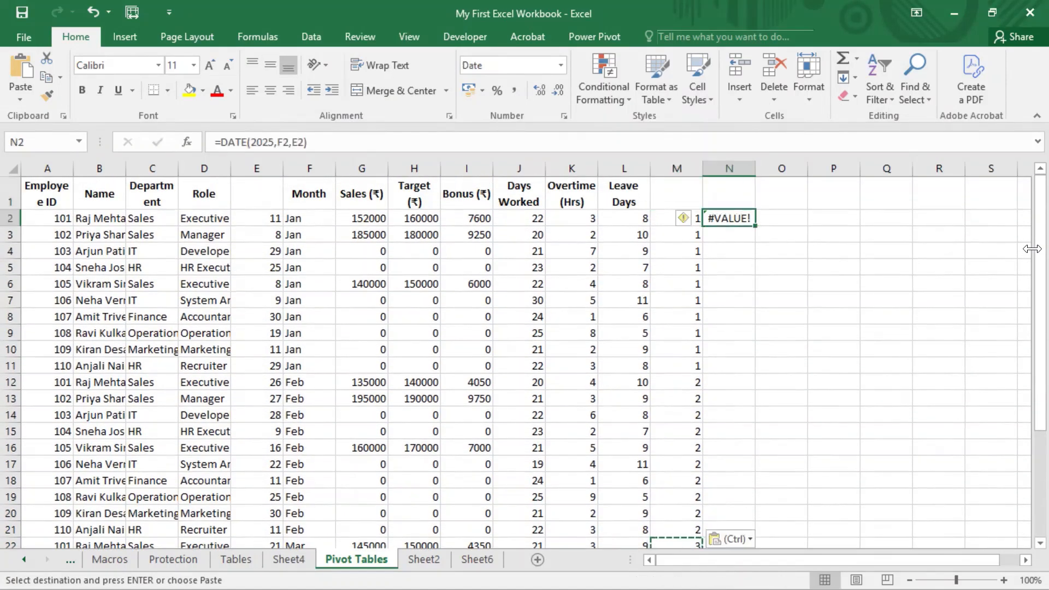
pyautogui.press('F2')
pyautogui.press('Left')
pyautogui.press('Left')
pyautogui.press('Left')
pyautogui.press('Left')
pyautogui.press('Left')
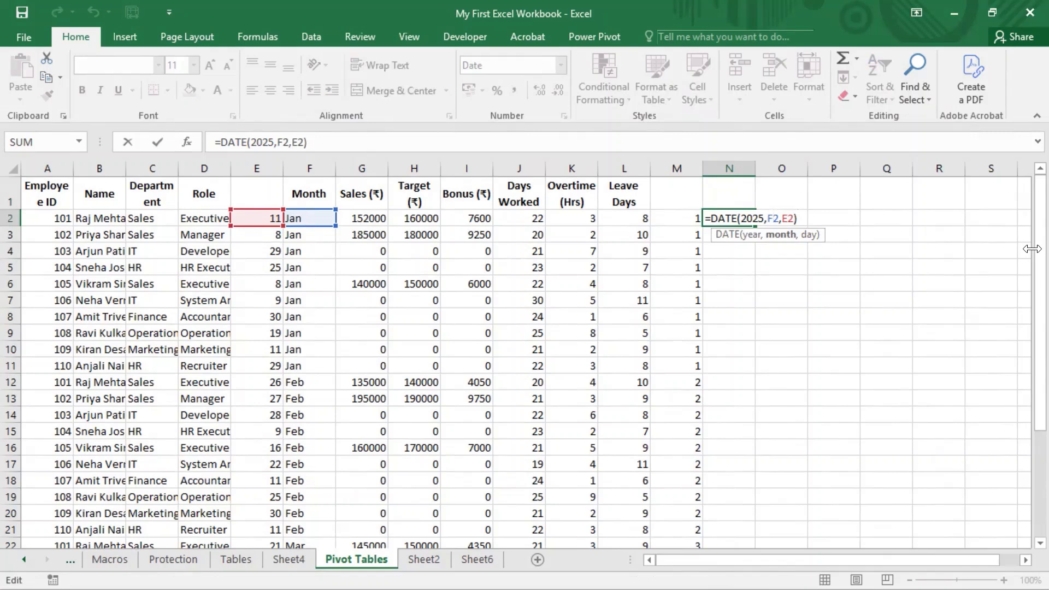
pyautogui.press('BackSpace')
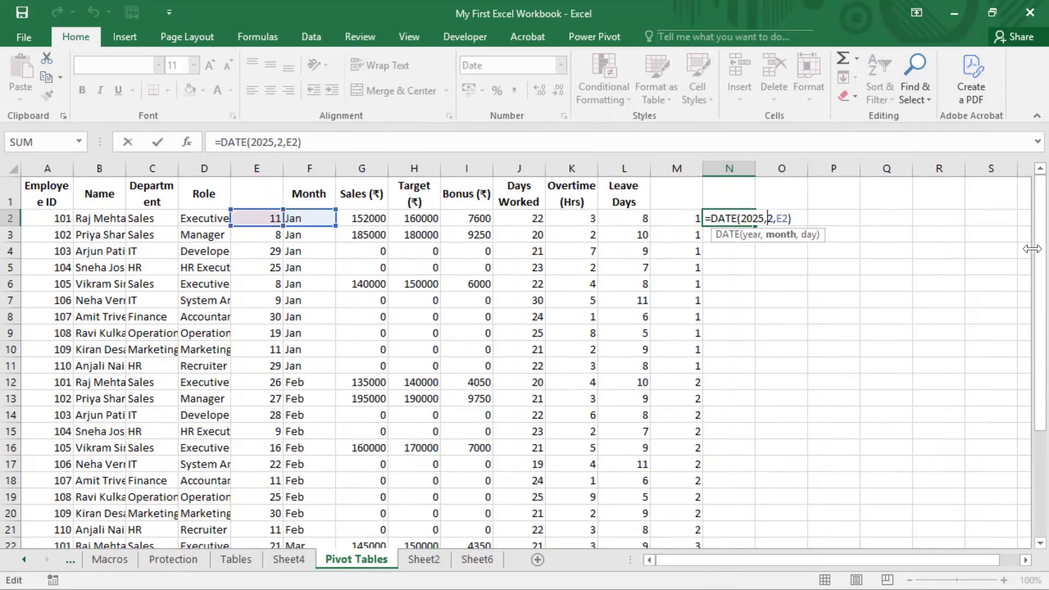
pyautogui.write('M')
pyautogui.press('Return')
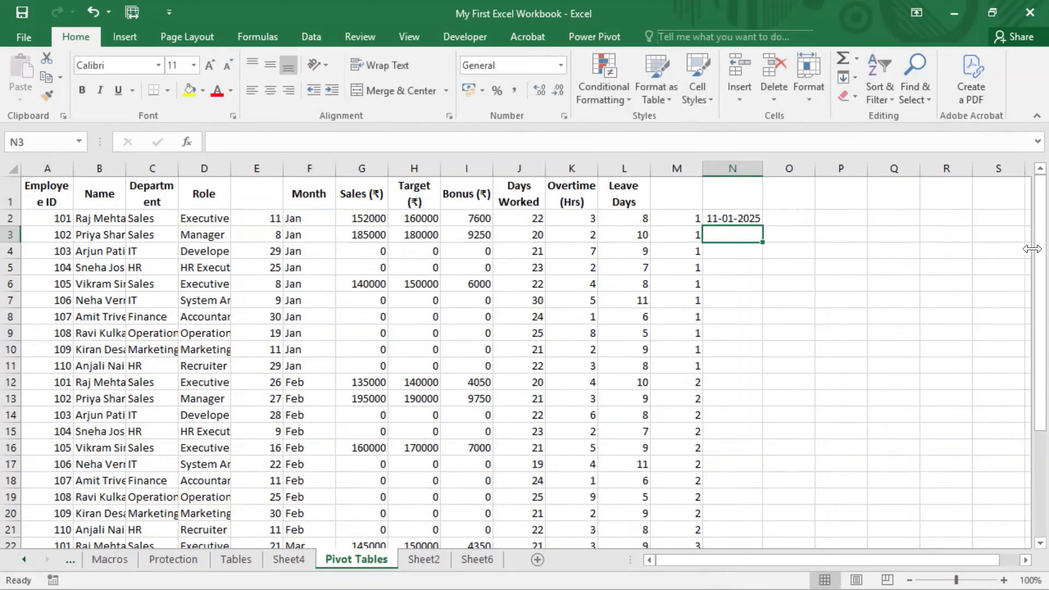
# Try to fill the N2 date formula down to N31 and carry the copied range over to E2.
pyautogui.press('Up')
pyautogui.hotkey('ctrl', 'c')
pyautogui.press('Left')
pyautogui.hotkey('ctrl', 'Down')
pyautogui.press('Right')
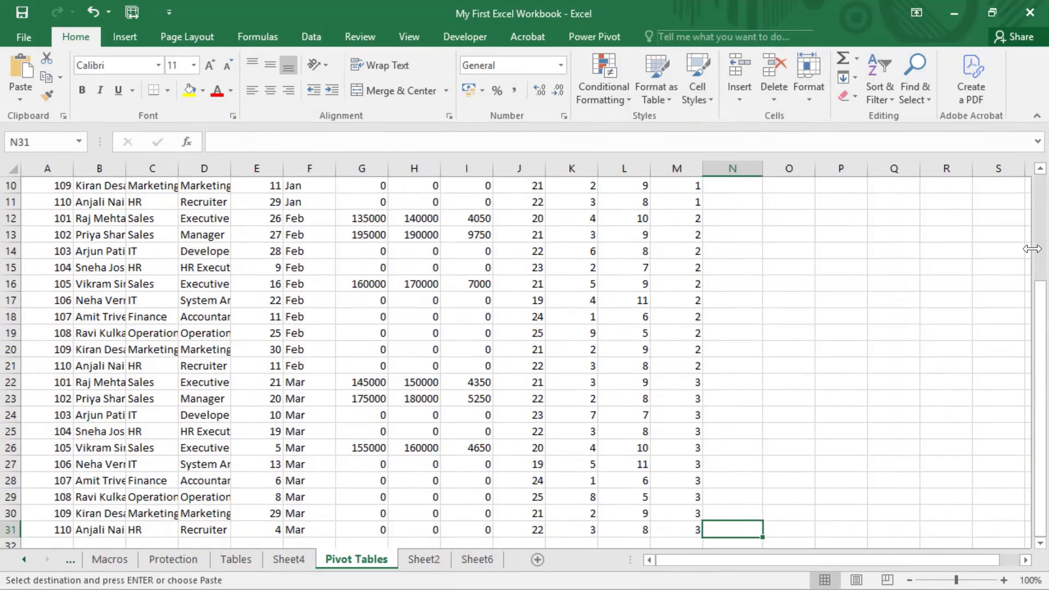
pyautogui.hotkey('ctrl', 'shift', 'Up')
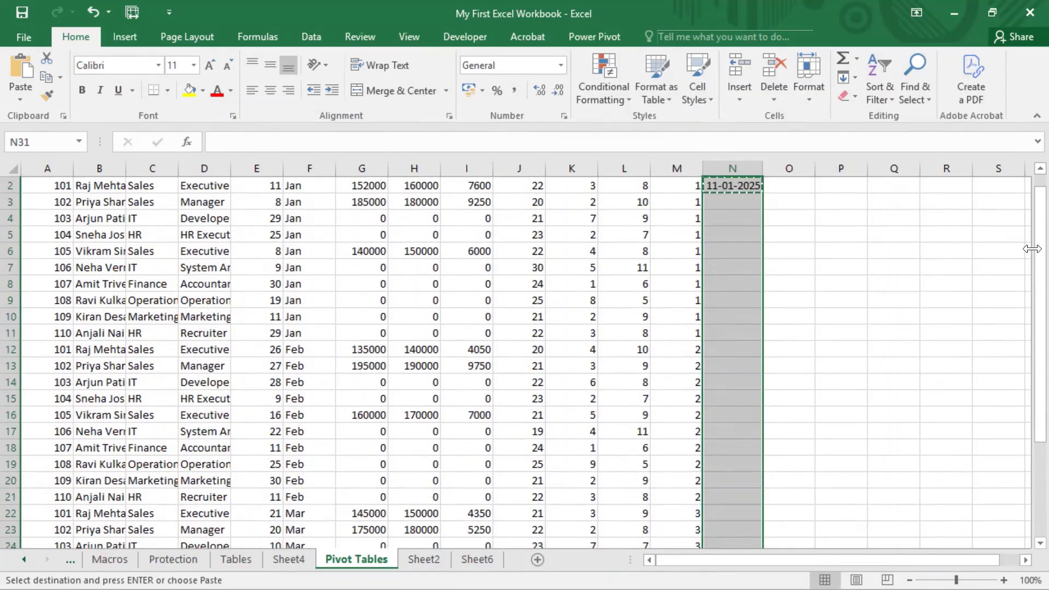
pyautogui.press('Left')
pyautogui.press('Left')
pyautogui.press('Left')
pyautogui.press('Left')
pyautogui.press('Left')
pyautogui.press('Left')
pyautogui.press('Left')
pyautogui.press('Left')
pyautogui.press('Left')
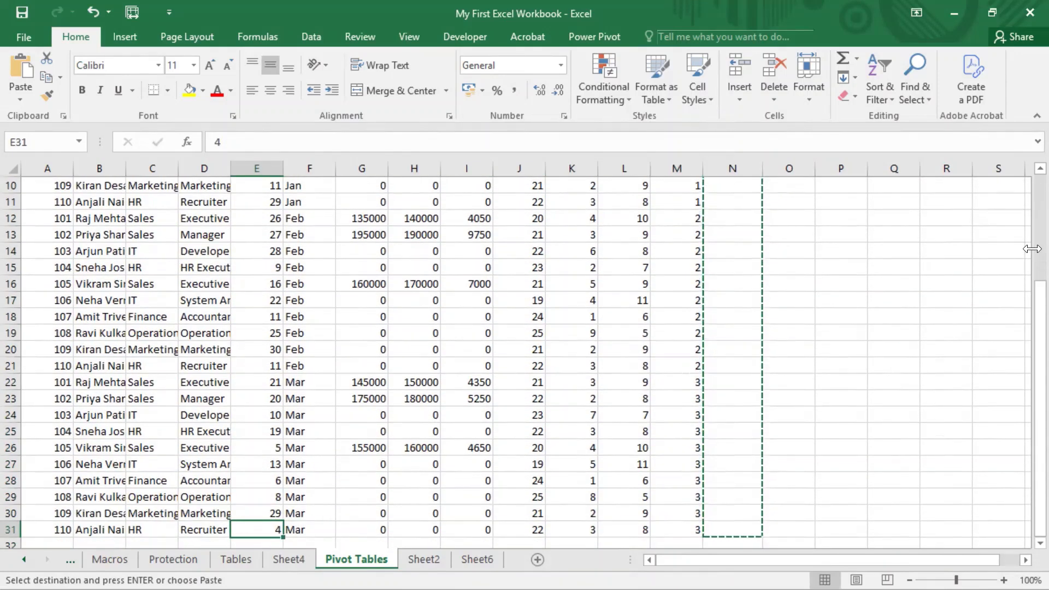
pyautogui.hotkey('ctrl', 'Up')
pyautogui.scroll(1, 1032, 249)
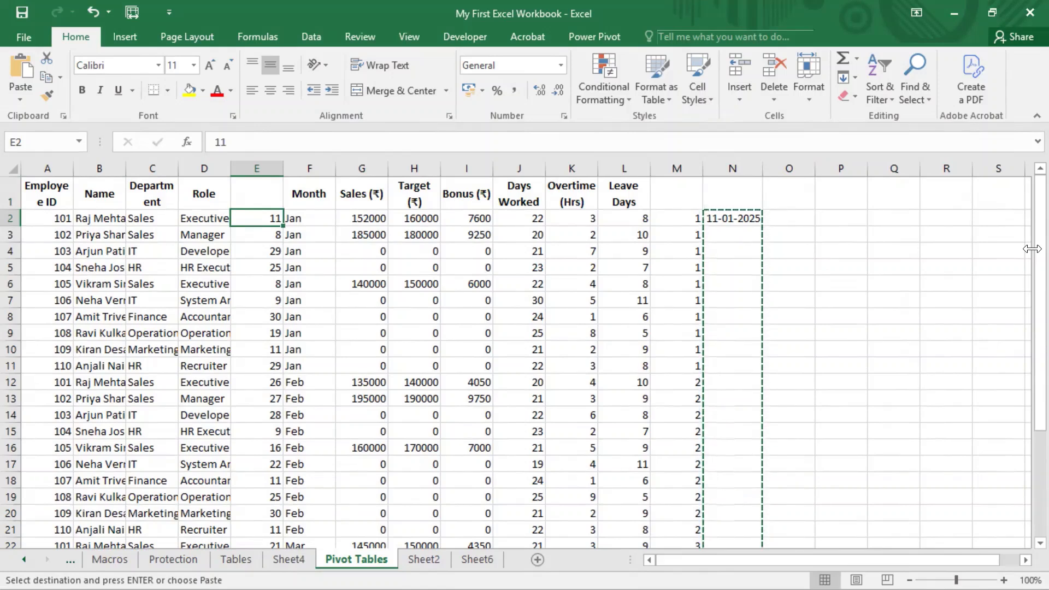
# Return to column N and try to paste the copied date range down through N31.
pyautogui.hotkey('alt', 'v')
pyautogui.press('Escape')
pyautogui.press('Right')
pyautogui.press('Right')
pyautogui.press('Right')
pyautogui.press('Right')
pyautogui.press('Right')
pyautogui.press('Right')
pyautogui.press('Right')
pyautogui.press('Right')
pyautogui.press('Right')
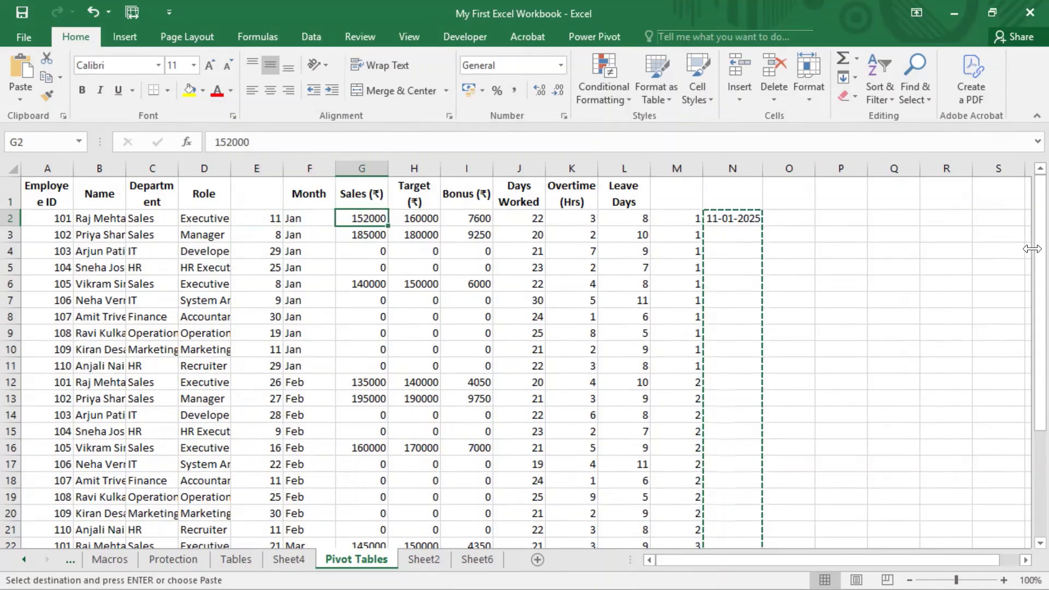
pyautogui.hotkey('shift', 'Down')
pyautogui.hotkey('shift', 'Down')
pyautogui.hotkey('shift', 'Down')
pyautogui.hotkey('shift', 'Down')
pyautogui.hotkey('shift', 'Down')
pyautogui.hotkey('shift', 'Down')
pyautogui.hotkey('shift', 'Down')
pyautogui.hotkey('shift', 'Down')
pyautogui.hotkey('shift', 'Down')
pyautogui.hotkey('shift', 'Down')
pyautogui.hotkey('shift', 'Down')
pyautogui.hotkey('shift', 'Down')
pyautogui.hotkey('shift', 'Down')
pyautogui.hotkey('shift', 'Down')
pyautogui.hotkey('shift', 'Down')
pyautogui.hotkey('shift', 'Down')
pyautogui.hotkey('shift', 'Down')
pyautogui.hotkey('shift', 'Down')
pyautogui.hotkey('shift', 'Down')
pyautogui.hotkey('shift', 'Down')
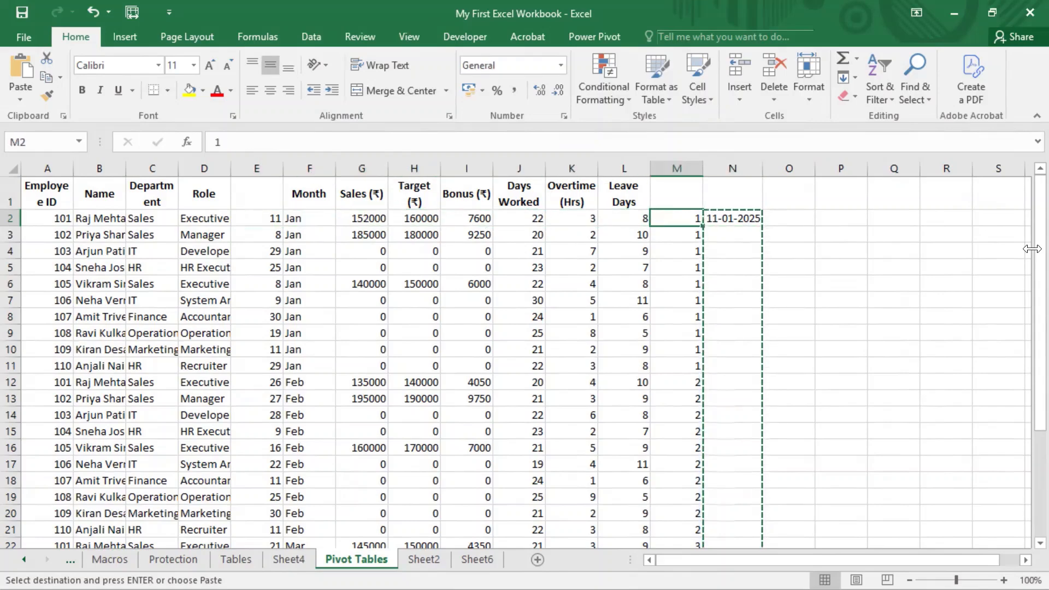
pyautogui.scroll(3, 1032, 249)
pyautogui.hotkey('ctrl', 'v')
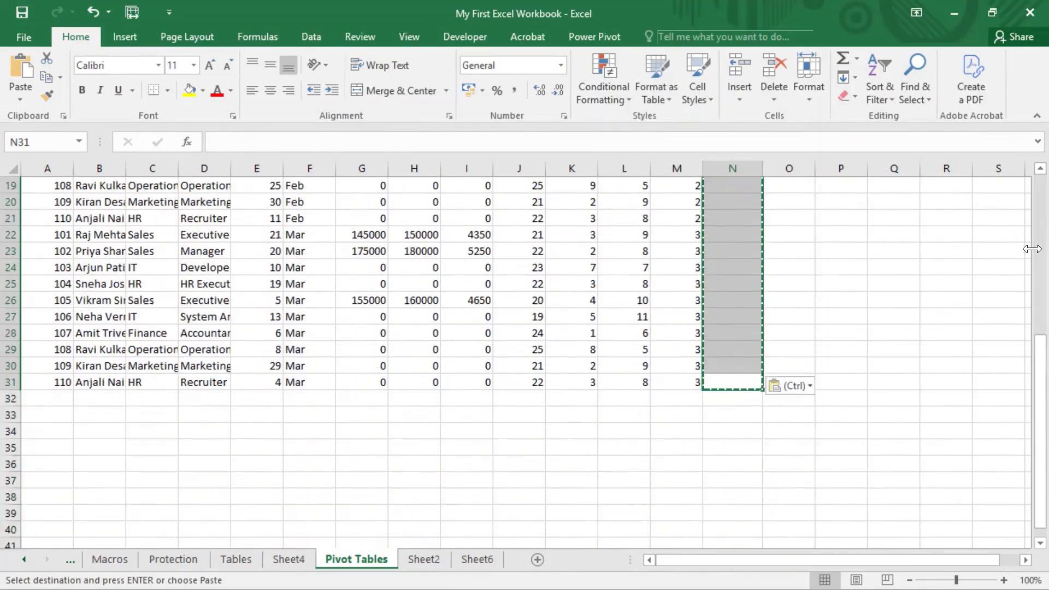
# Copy the DATE formula in N2 down through N31 so every row gets a date.
pyautogui.scroll(8, 1032, 248)
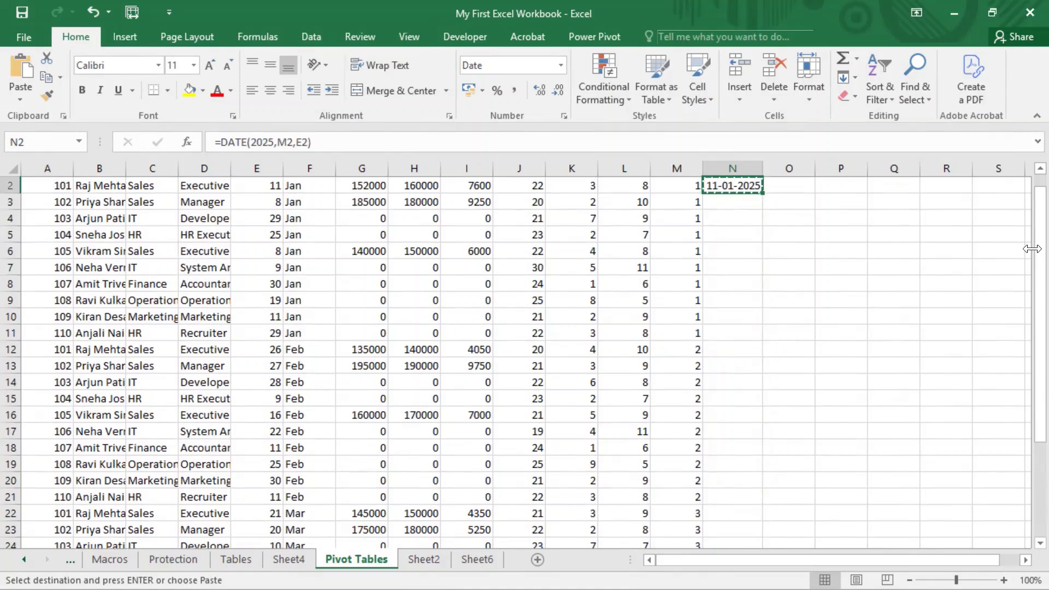
pyautogui.hotkey('shift', 'Down')
pyautogui.hotkey('shift', 'Down')
pyautogui.hotkey('shift', 'Down')
pyautogui.hotkey('shift', 'Down')
pyautogui.hotkey('shift', 'Down')
pyautogui.hotkey('shift', 'Down')
pyautogui.hotkey('shift', 'Down')
pyautogui.hotkey('shift', 'Down')
pyautogui.hotkey('shift', 'Down')
pyautogui.hotkey('shift', 'Down')
pyautogui.hotkey('shift', 'Down')
pyautogui.hotkey('shift', 'Down')
pyautogui.hotkey('shift', 'Down')
pyautogui.hotkey('shift', 'Down')
pyautogui.hotkey('shift', 'Down')
pyautogui.hotkey('shift', 'Down')
pyautogui.hotkey('shift', 'Down')
pyautogui.hotkey('shift', 'Down')
pyautogui.hotkey('shift', 'Down')
pyautogui.hotkey('shift', 'Down')
pyautogui.scroll(3, 1031, 249)
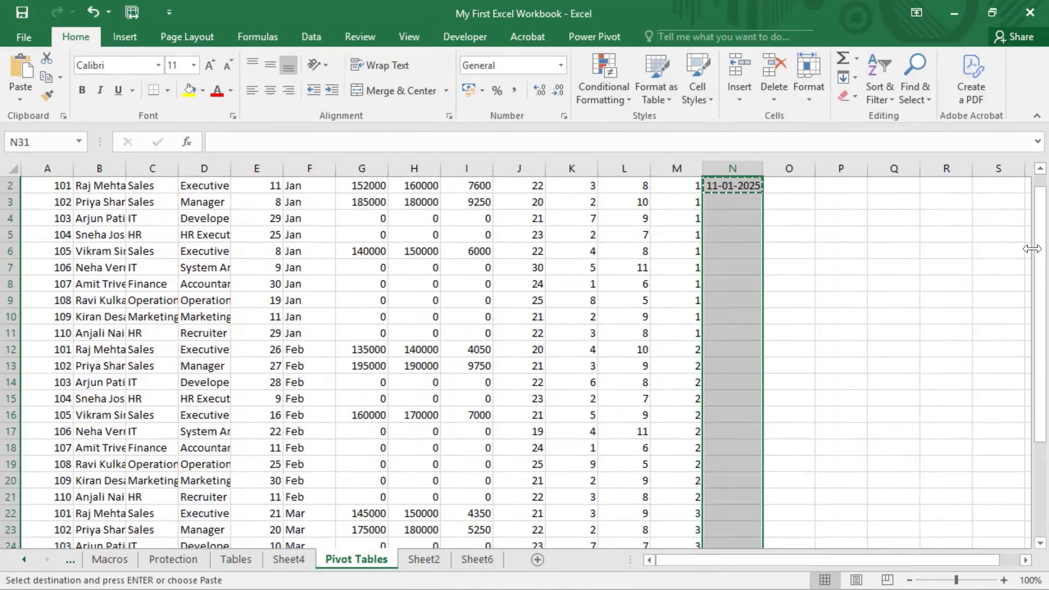
pyautogui.hotkey('ctrl', 'v')
pyautogui.scroll(3, 1032, 249)
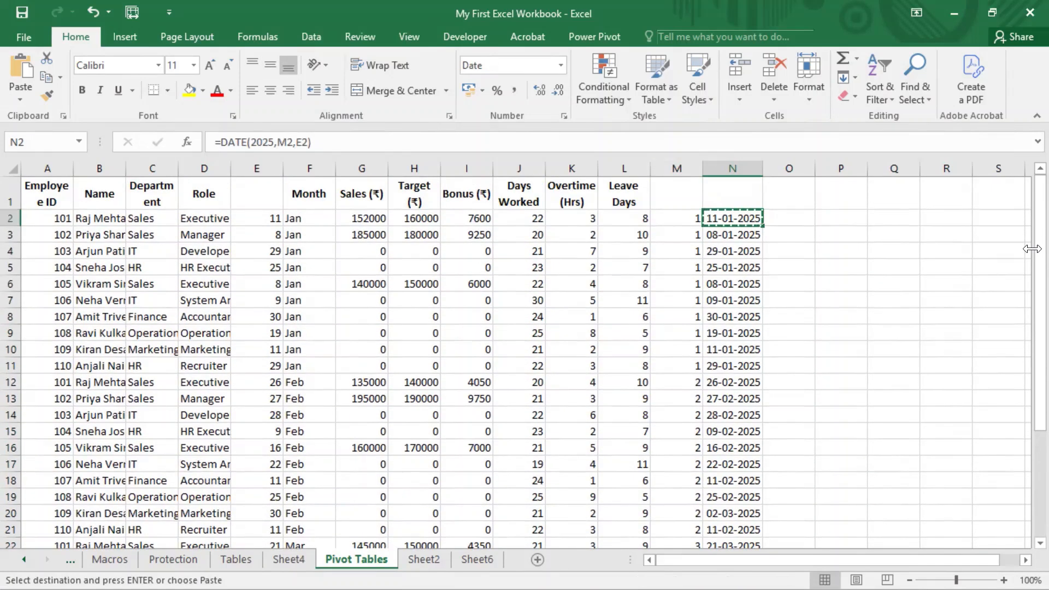
# Copy the dates in N2:N31 and paste them as values over the day numbers in E2:E31.
pyautogui.hotkey('ctrl', 'shift', 'Down')
pyautogui.hotkey('ctrl', 'Home')
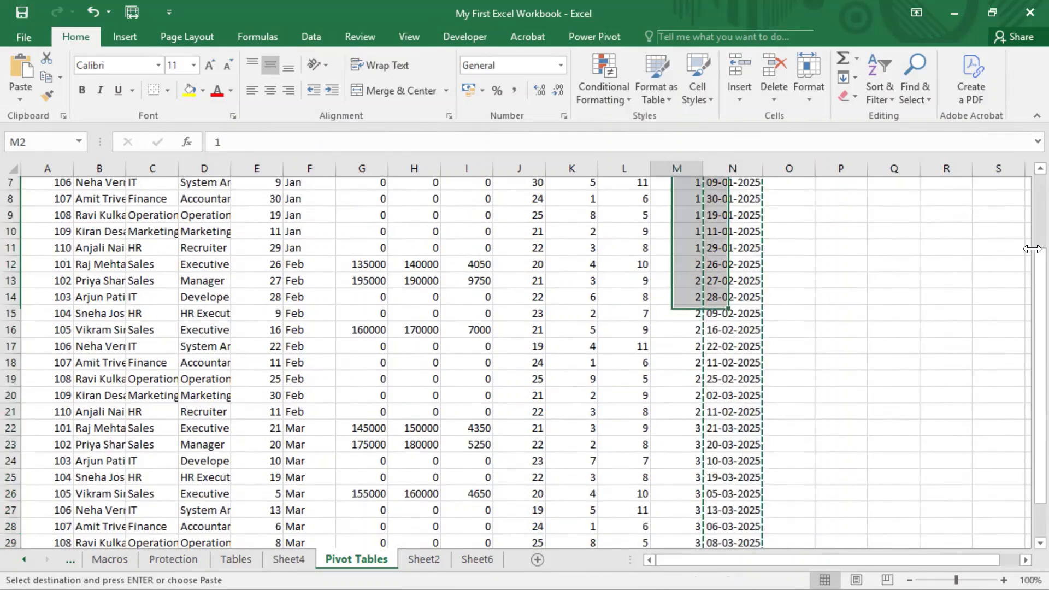
pyautogui.press('Right')
pyautogui.press('Right')
pyautogui.press('Right')
pyautogui.press('Right')
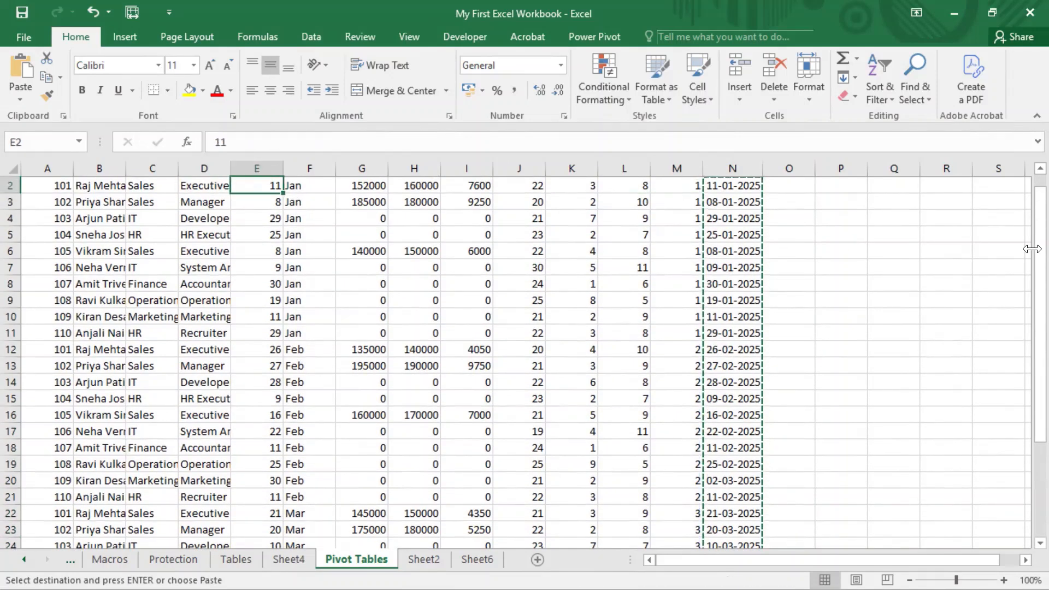
pyautogui.hotkey('alt', 'h')
pyautogui.press('v')
pyautogui.press('v')
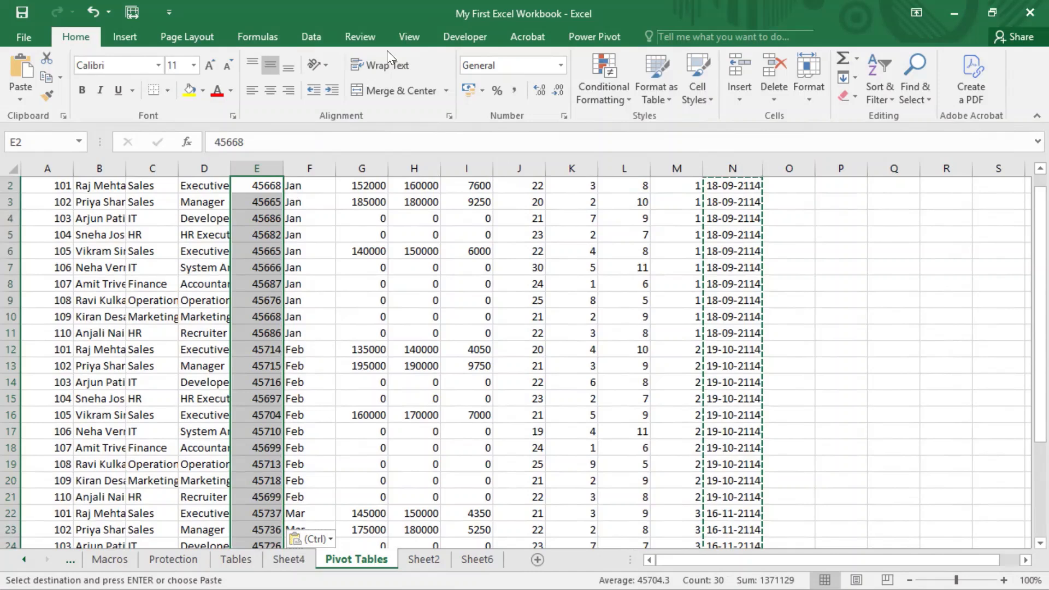
# Format E2:E31 as Short Date.
pyautogui.click(560, 65)
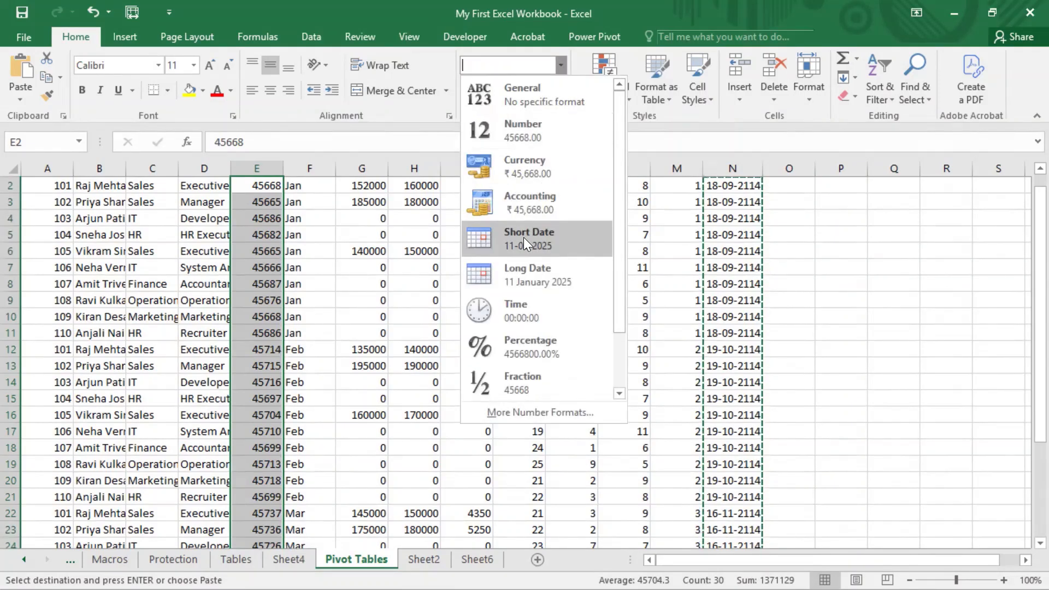
pyautogui.click(524, 237)
pyautogui.click(427, 269)
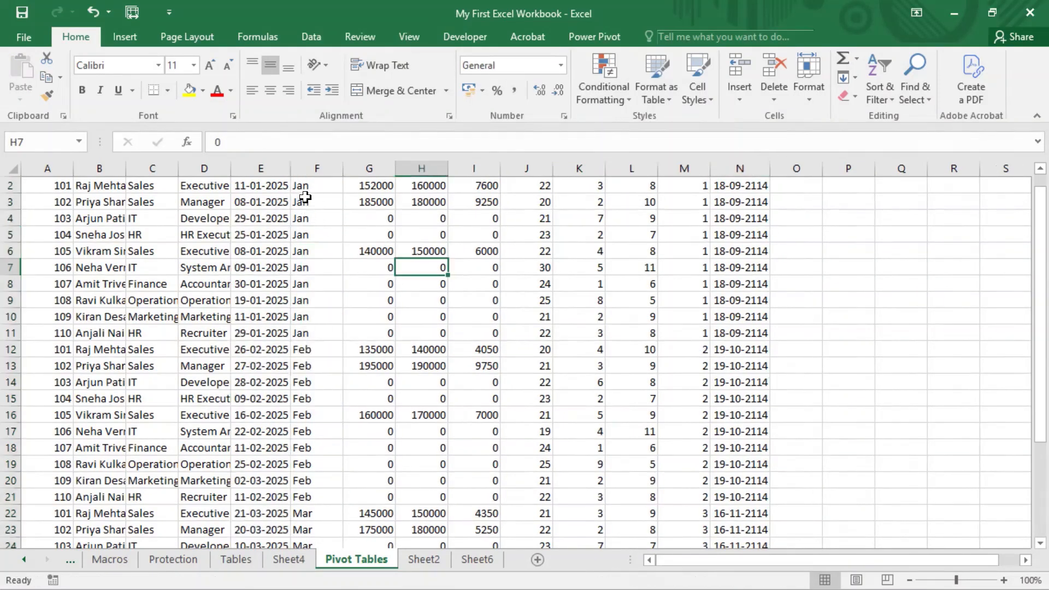
# Delete the helper columns M and N from the source data sheet.
pyautogui.click(745, 164)
pyautogui.rightClick(745, 165)
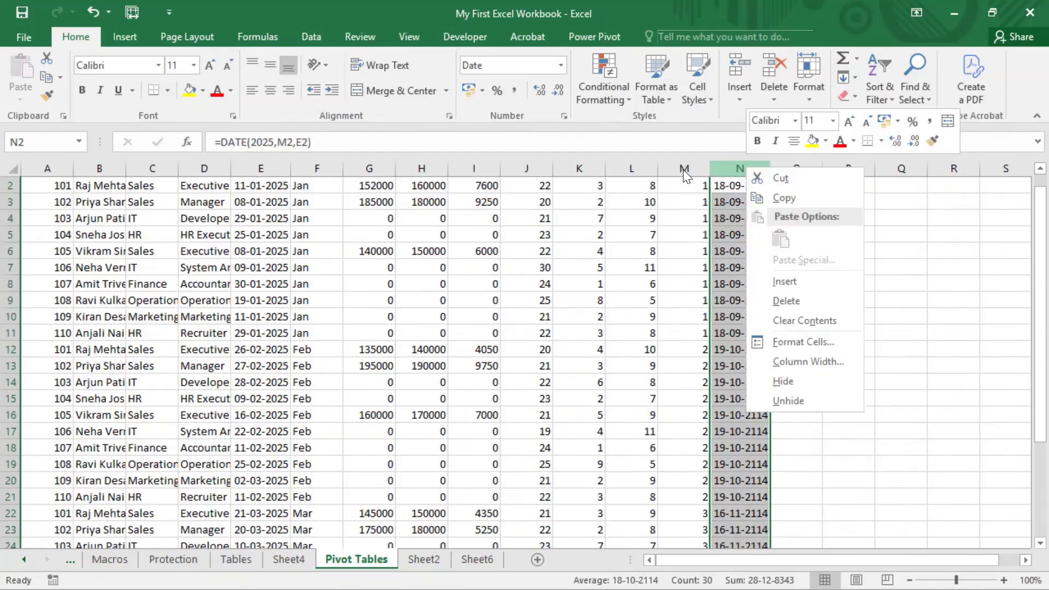
pyautogui.click(684, 168)
pyautogui.moveTo(684, 168); pyautogui.dragTo(729, 167)
pyautogui.rightClick(728, 167)
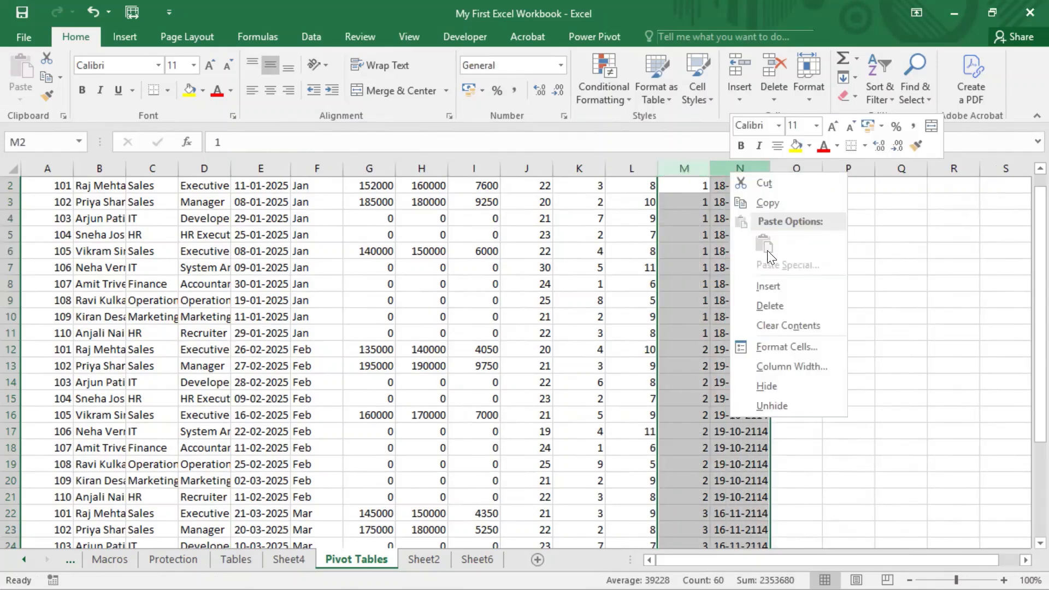
pyautogui.click(784, 306)
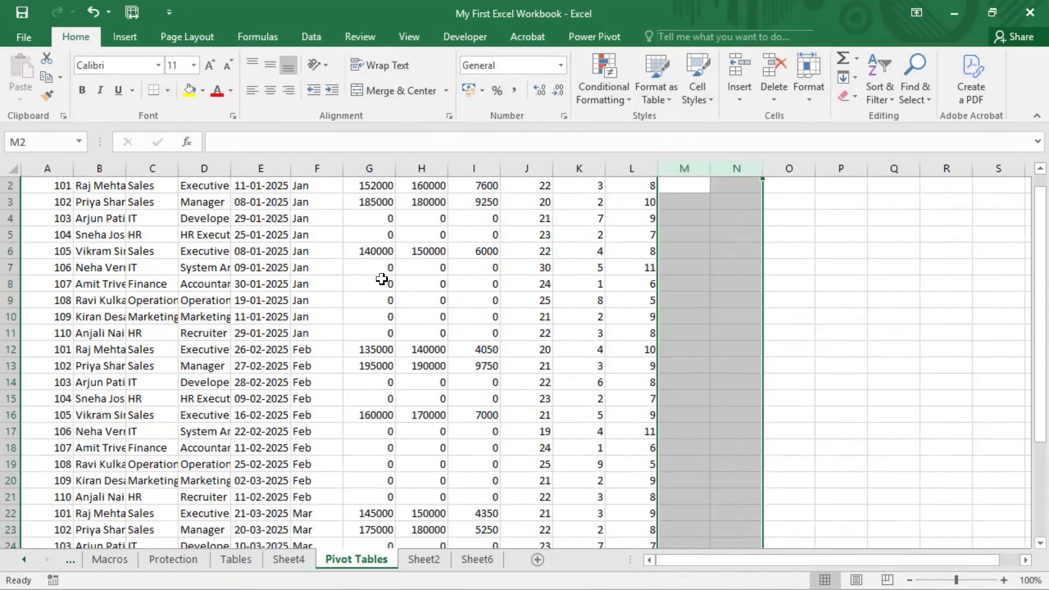
pyautogui.click(381, 281)
# Enter the header "Date" in cell E1 above the new dates.
pyautogui.scroll(1, 381, 280)
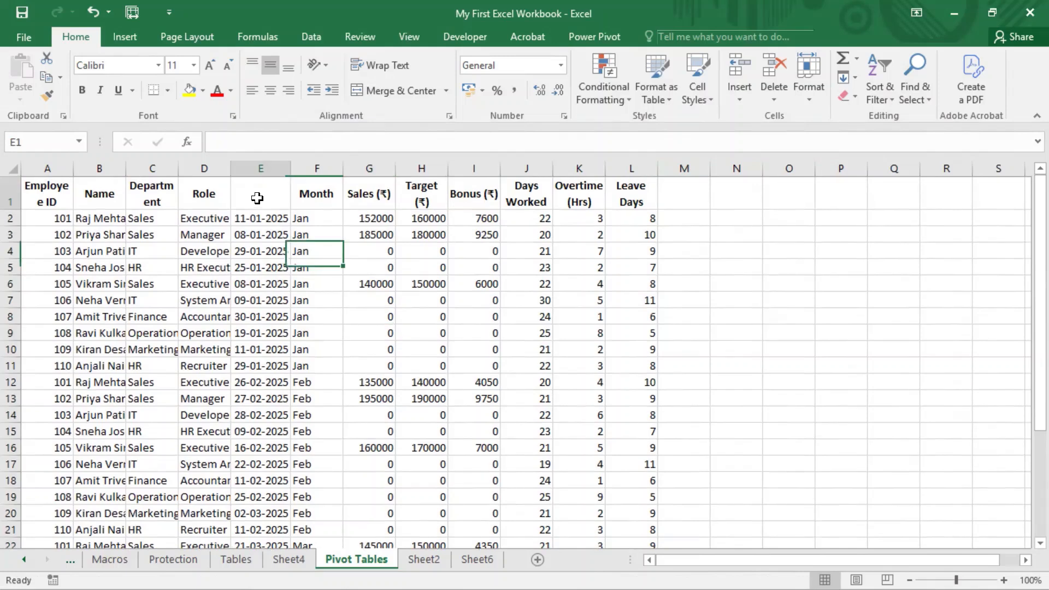
pyautogui.click(260, 197)
pyautogui.write('Date')
pyautogui.click(298, 365)
# Go to Sheet4 and select a value cell inside the pivot table.
pyautogui.click(288, 559)
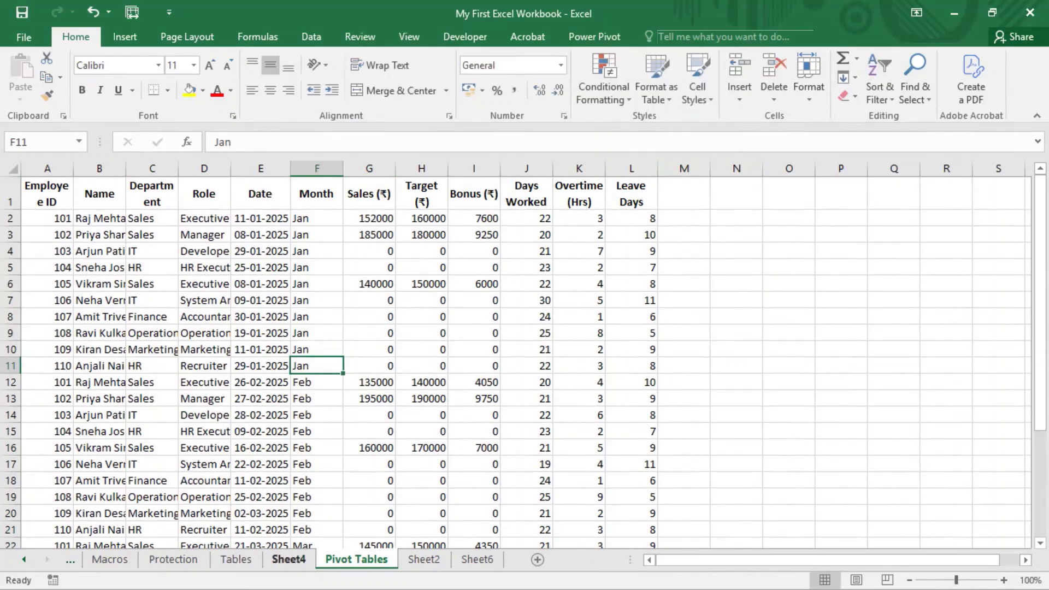
pyautogui.click(203, 298)
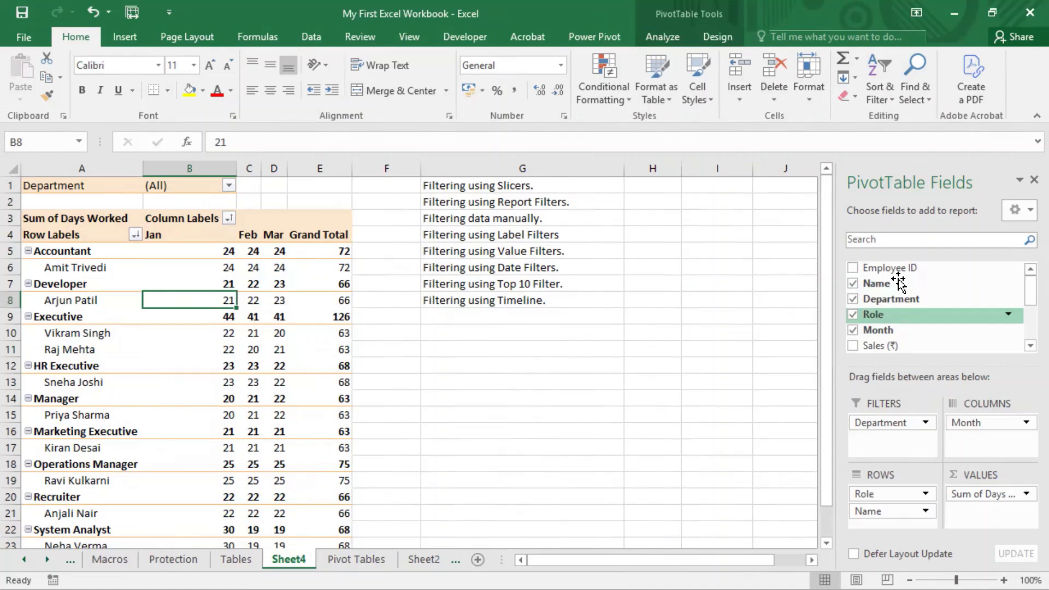
pyautogui.click(228, 252)
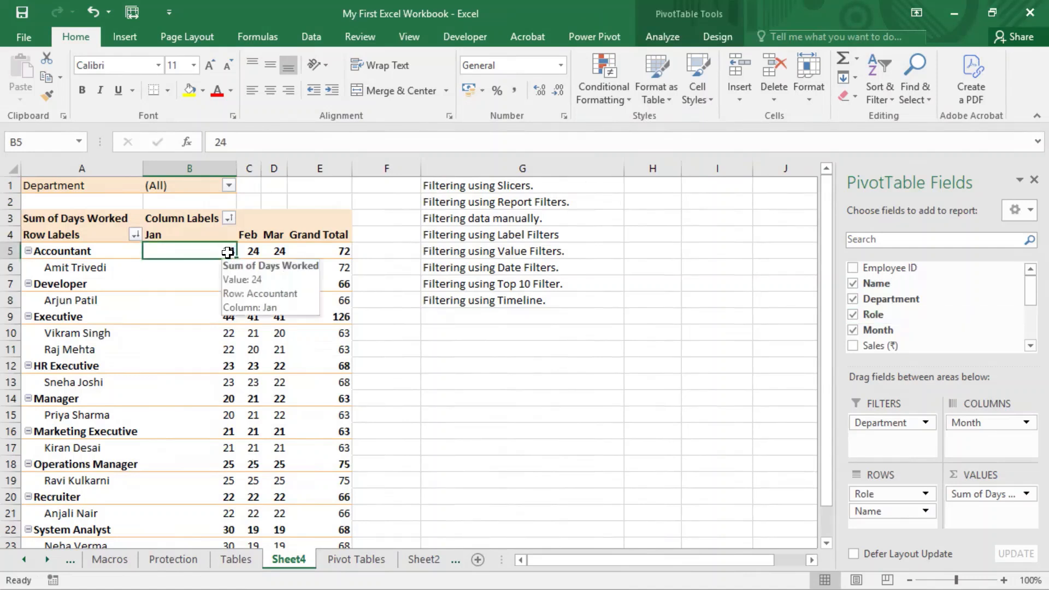
pyautogui.click(659, 38)
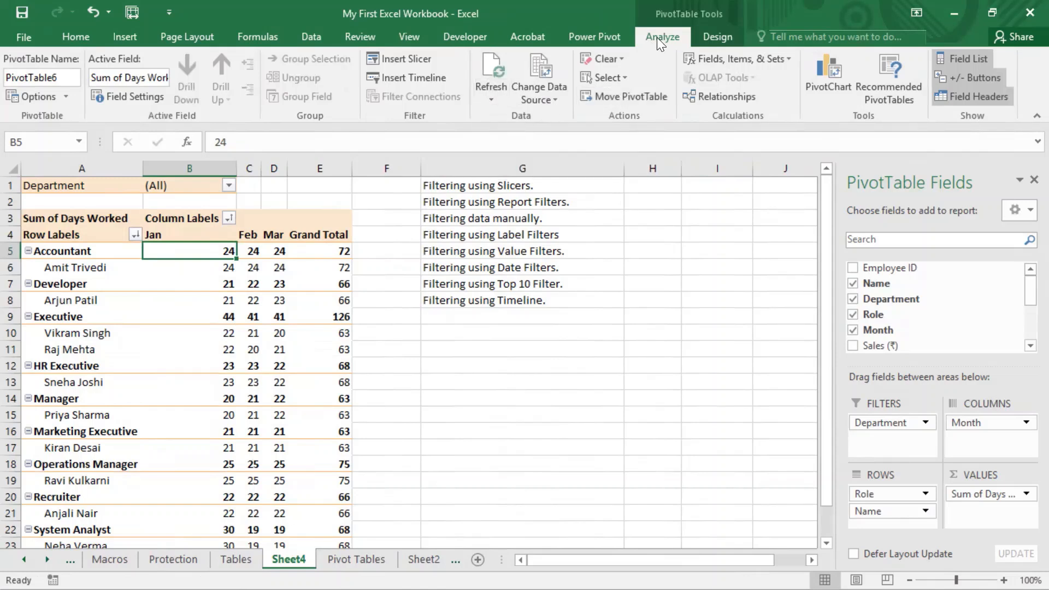
pyautogui.click(230, 304)
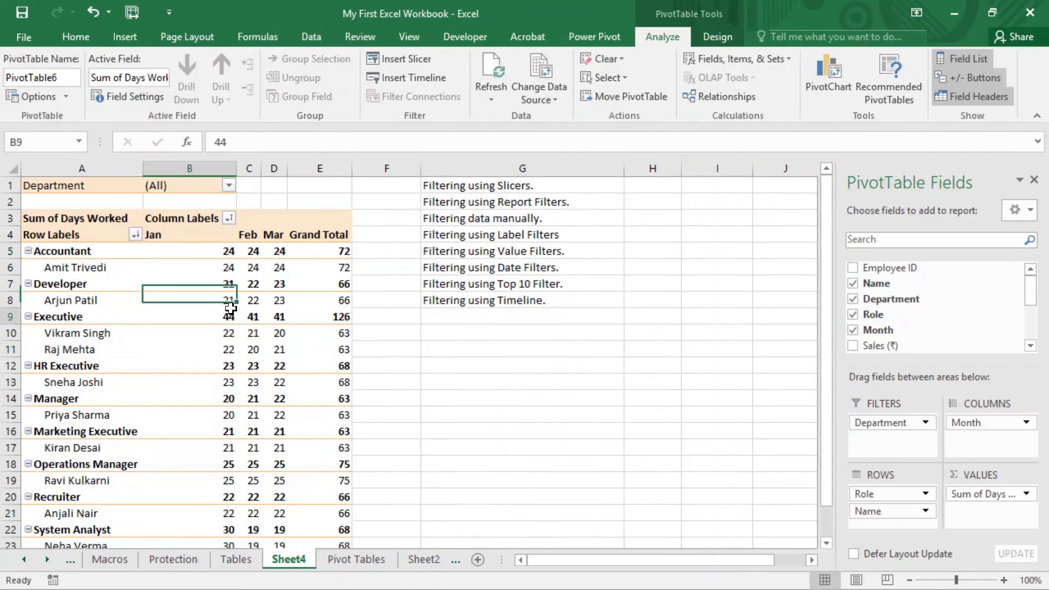
pyautogui.rightClick(230, 311)
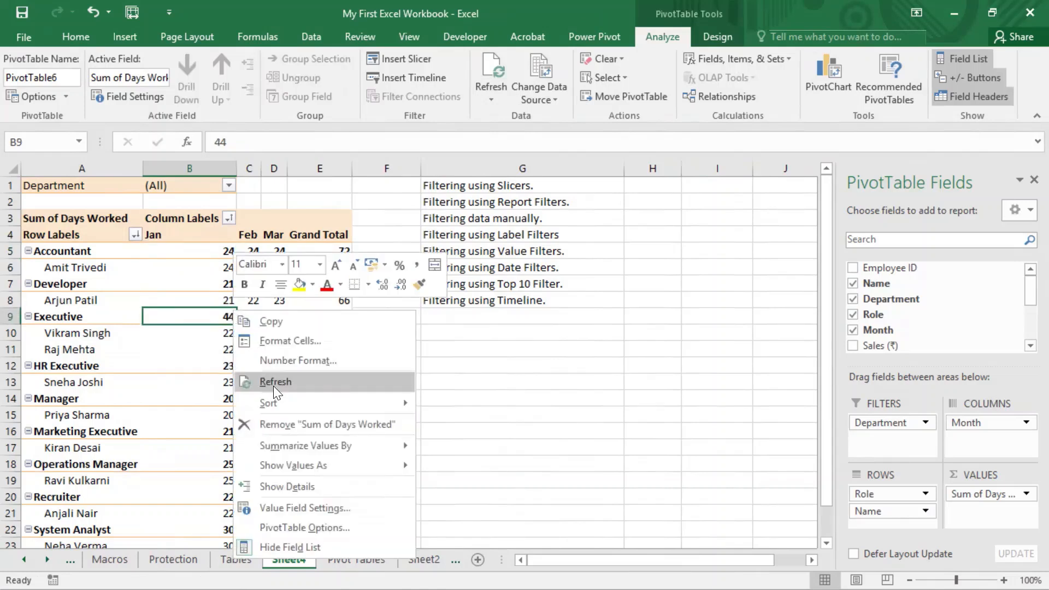
pyautogui.click(589, 462)
pyautogui.click(253, 320)
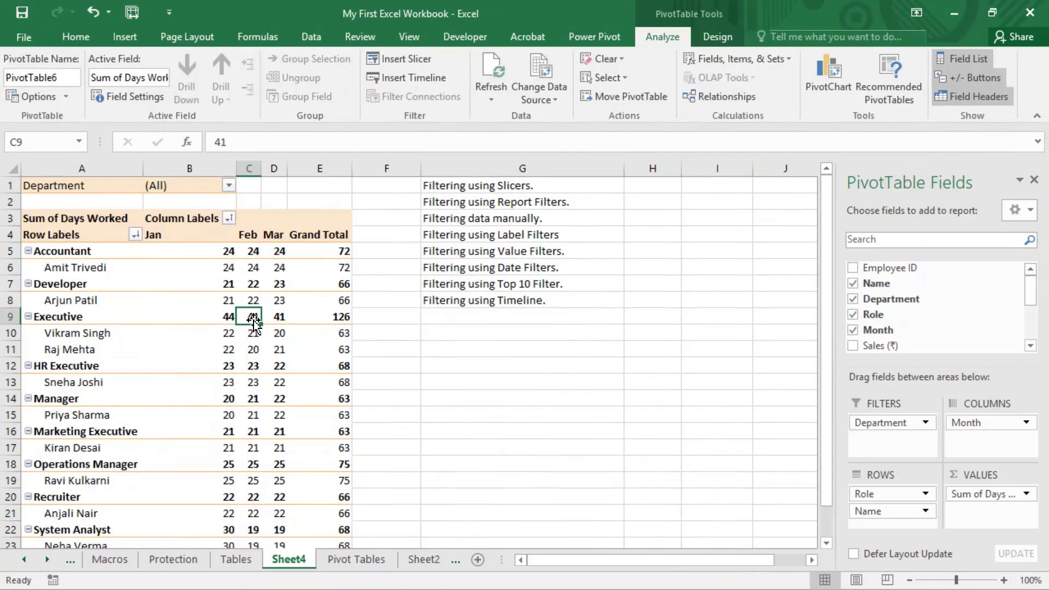
pyautogui.press('F5')
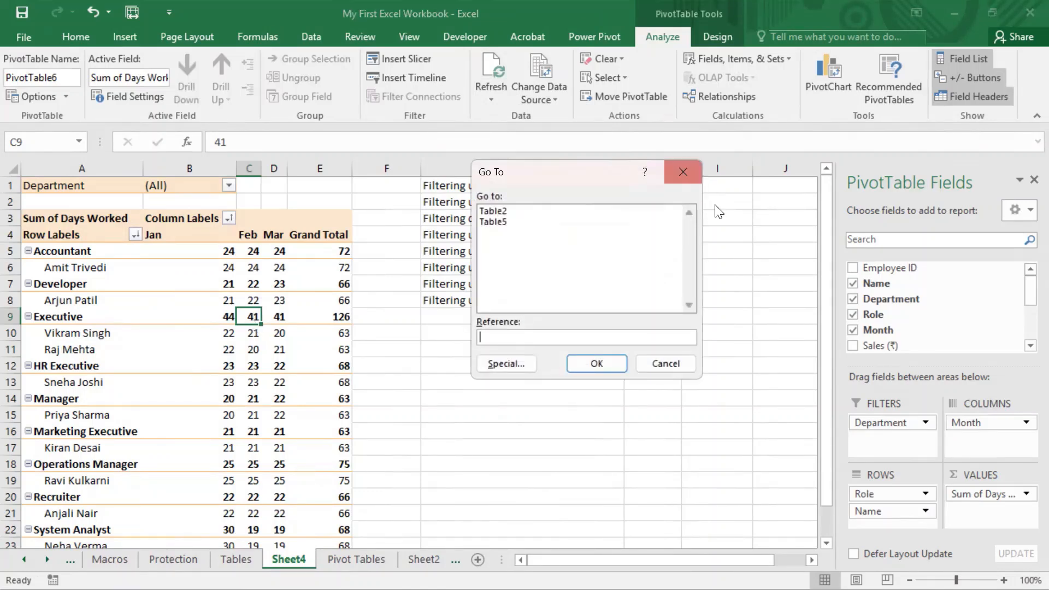
pyautogui.click(677, 172)
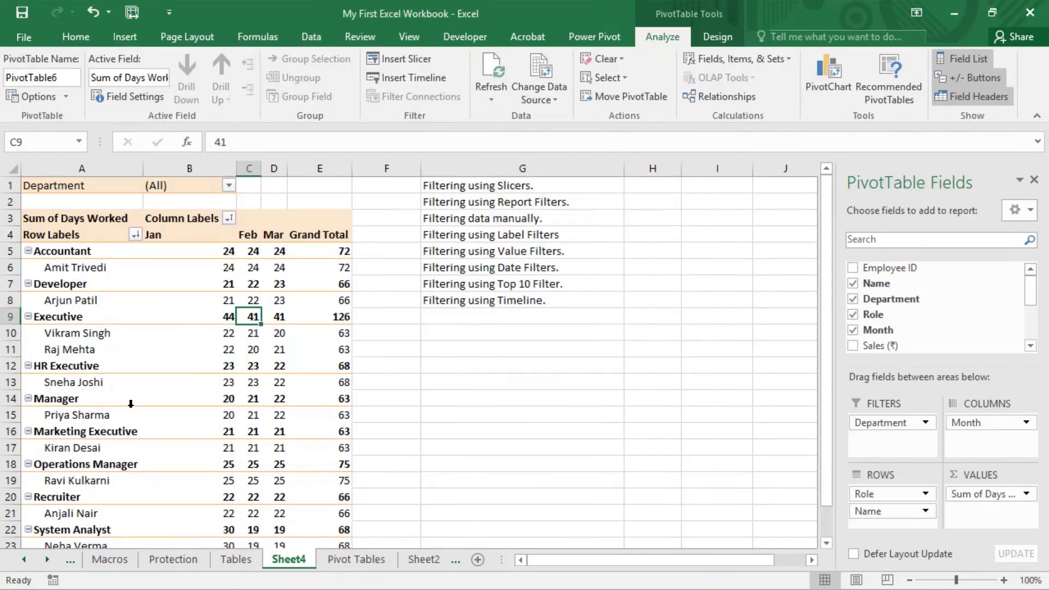
# Refresh the pivot table so its field list picks up the changed source data.
pyautogui.click(206, 329)
pyautogui.rightClick(205, 329)
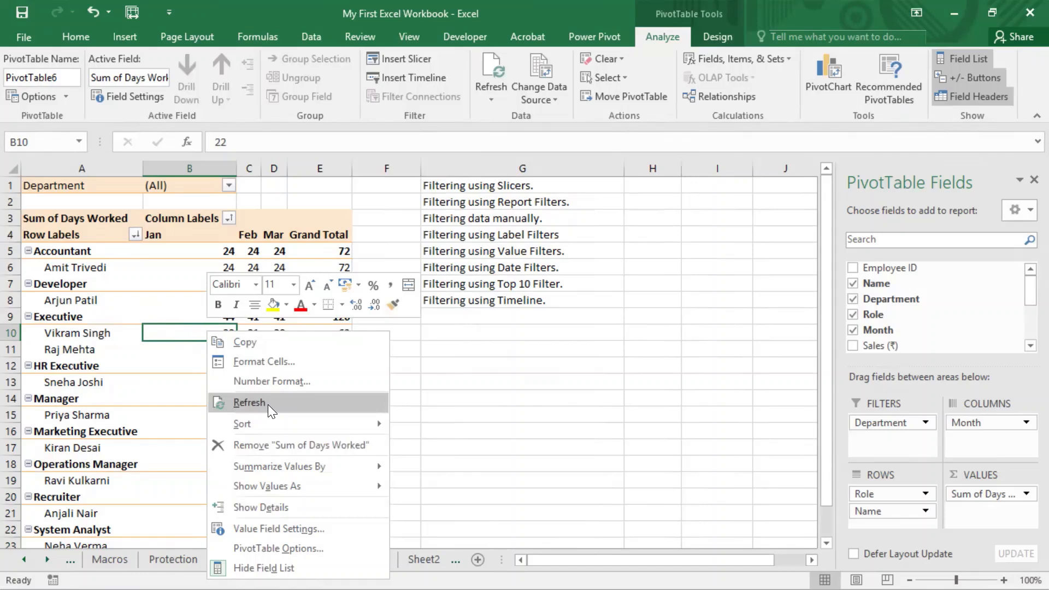
pyautogui.click(267, 405)
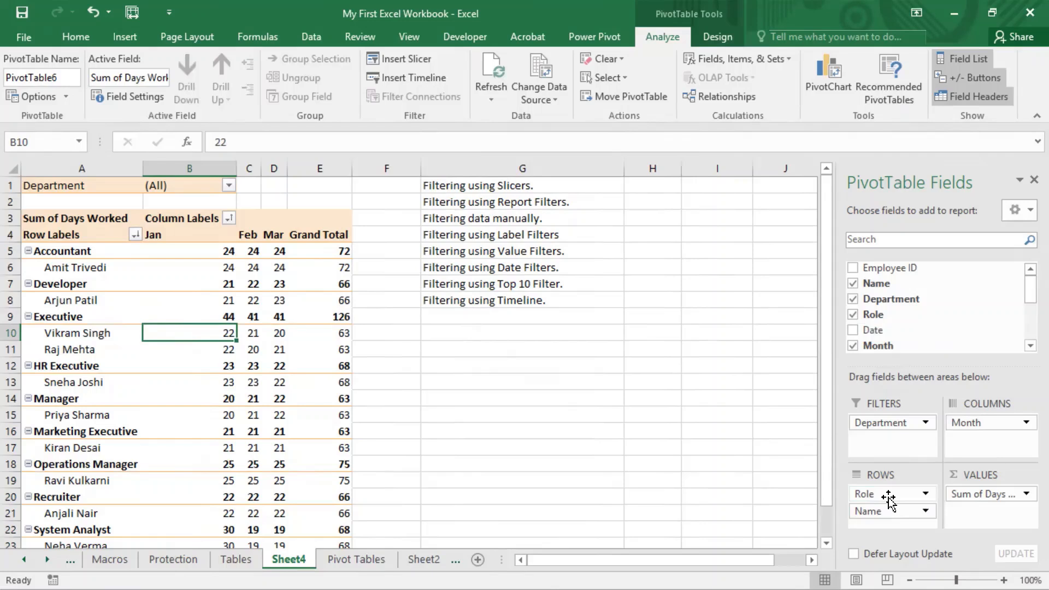
# Replace the Role and Name fields in the pivot table's rows with the Date field.
pyautogui.moveTo(889, 499); pyautogui.dragTo(767, 505)
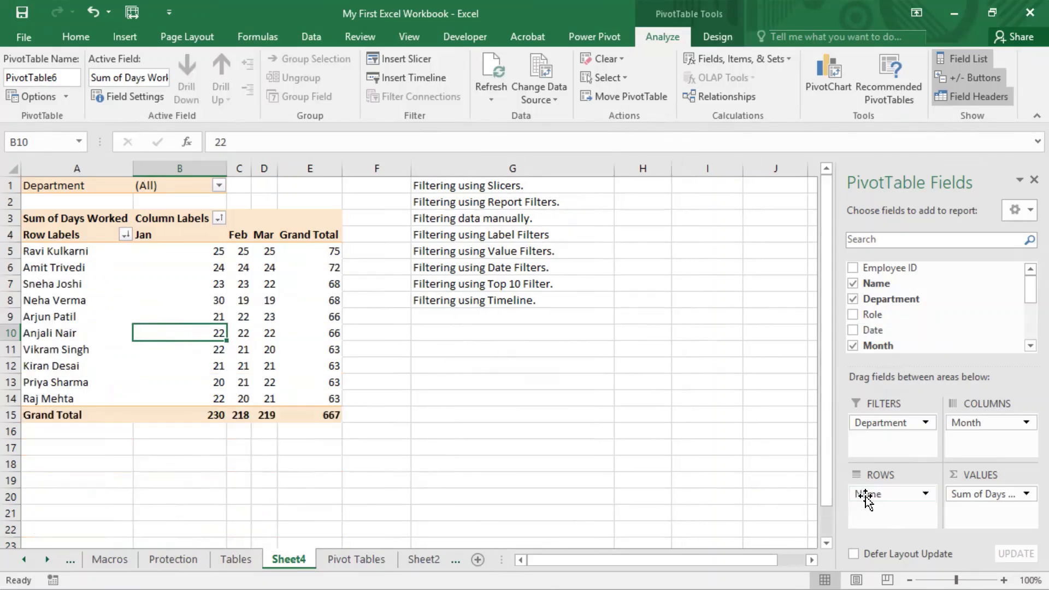
pyautogui.moveTo(869, 494); pyautogui.dragTo(685, 491)
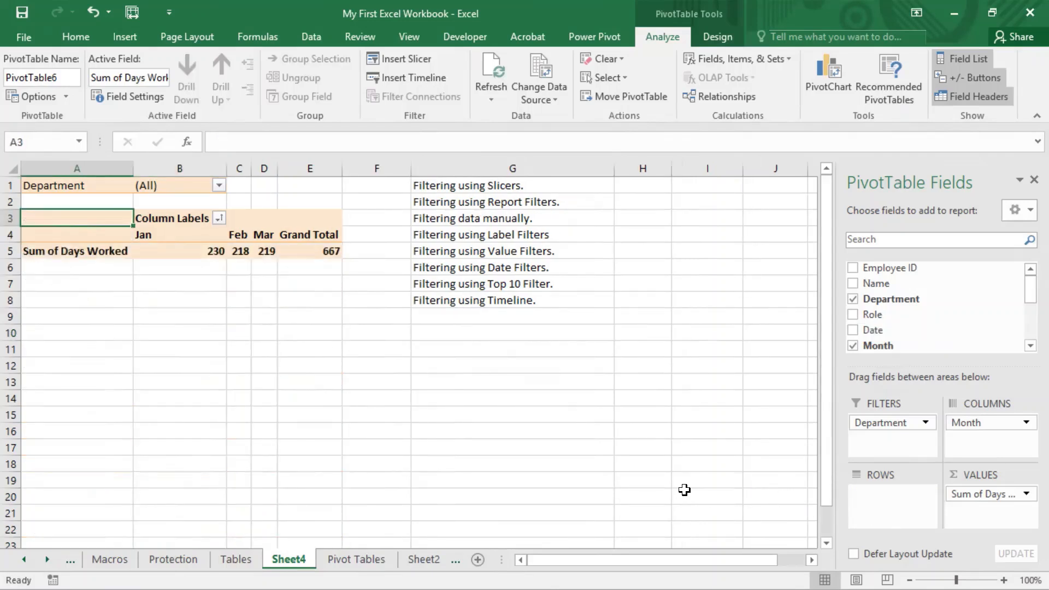
pyautogui.moveTo(874, 330); pyautogui.dragTo(883, 503)
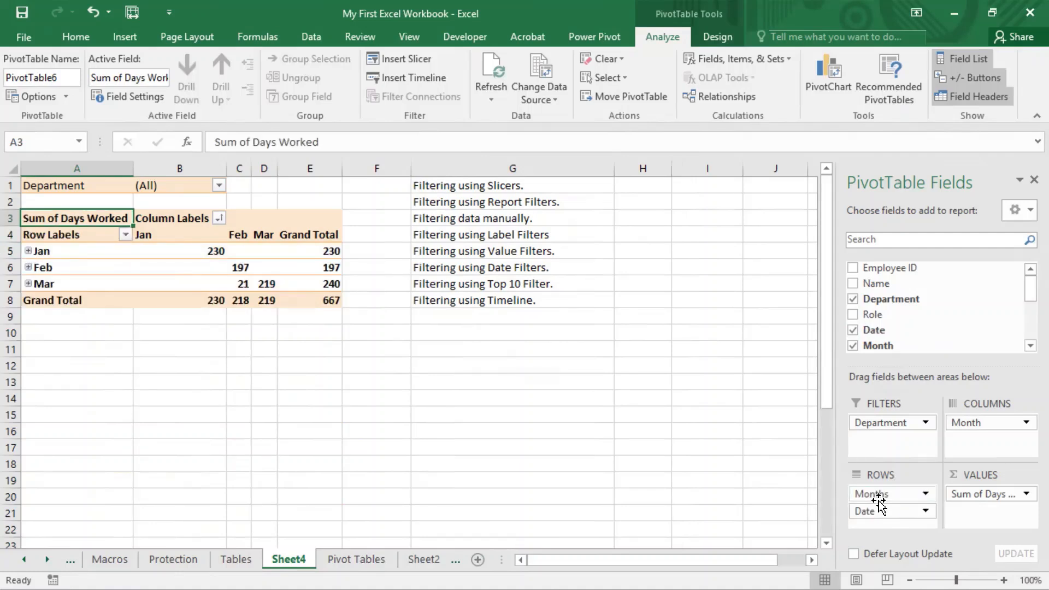
# Try the pivot table with only Date in the rows by removing Months, and restore the month grouping.
pyautogui.moveTo(879, 494); pyautogui.dragTo(743, 490)
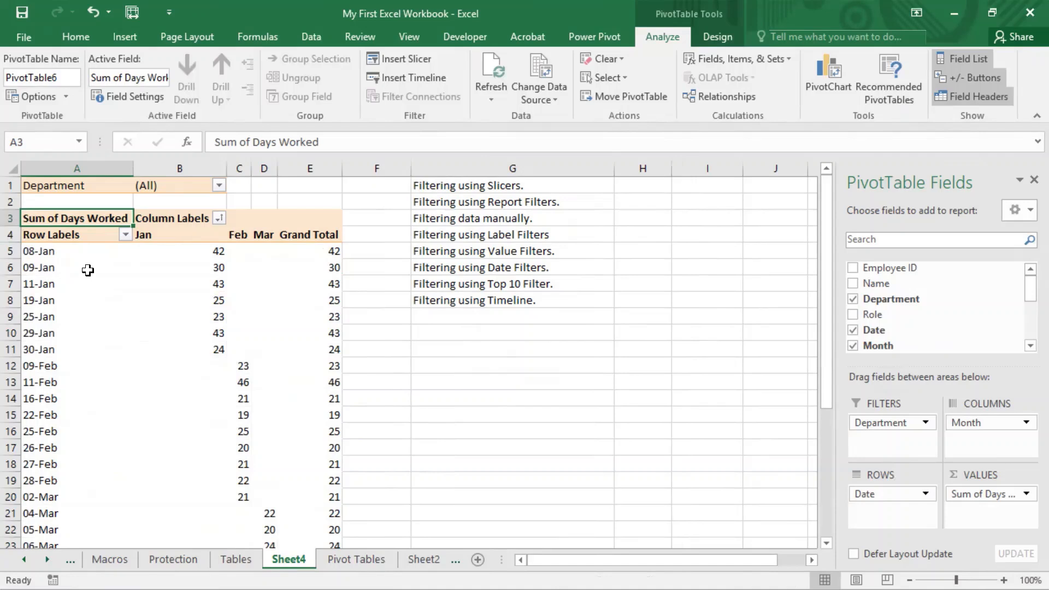
pyautogui.click(925, 494)
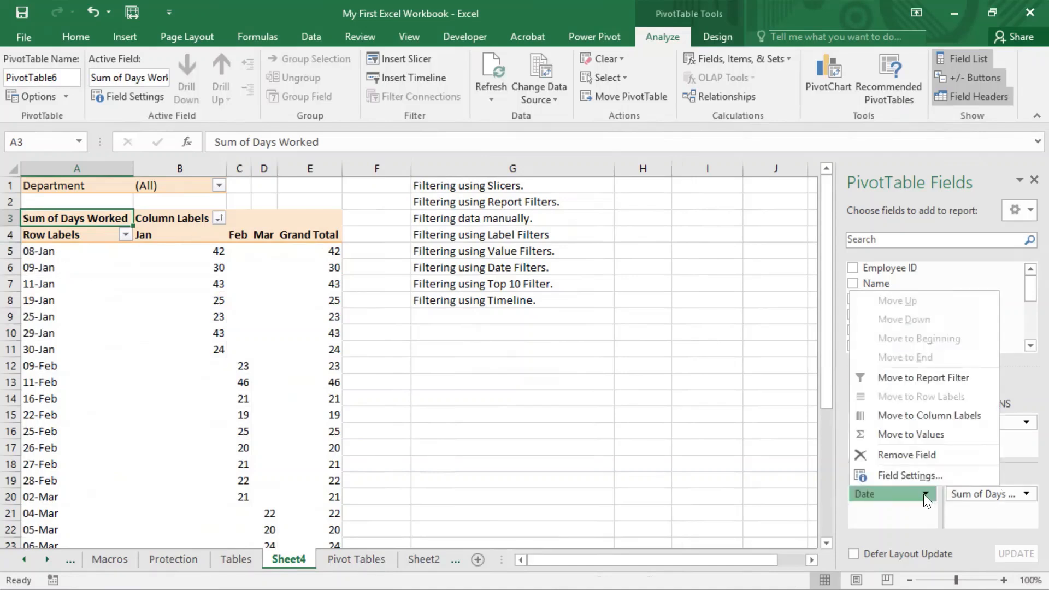
pyautogui.moveTo(904, 500); pyautogui.dragTo(878, 492)
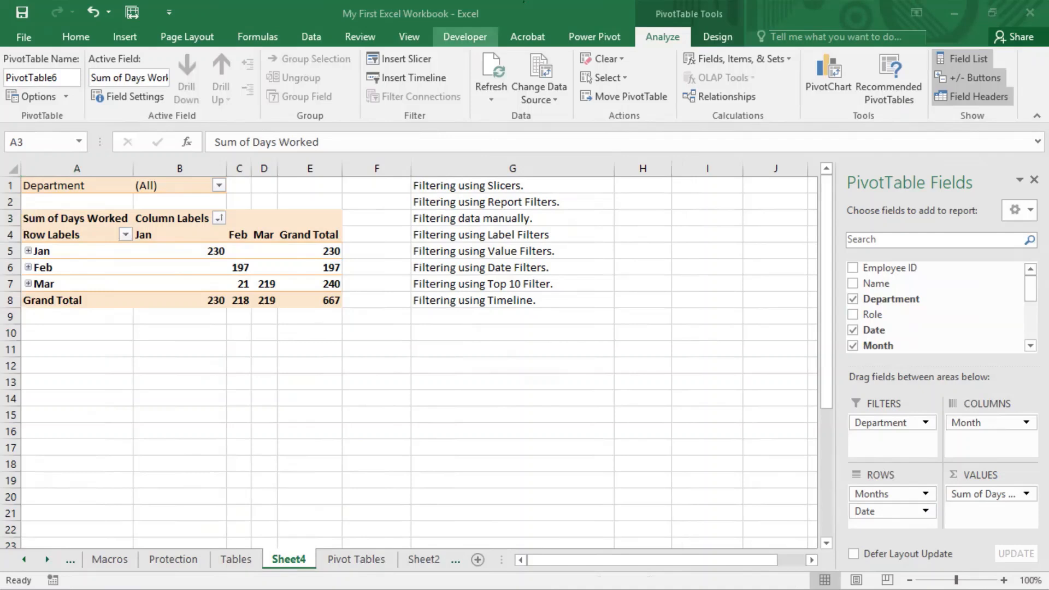
pyautogui.click(275, 103)
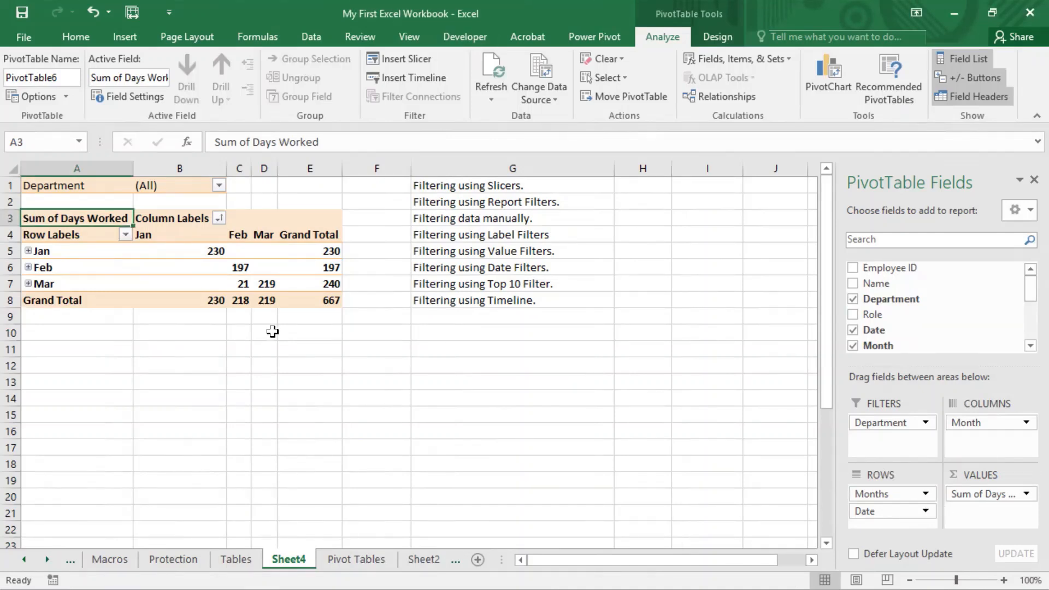
# Expand the Jan, Feb and Mar row groups to the Date level and look through the individual dates.
pyautogui.rightClick(46, 250)
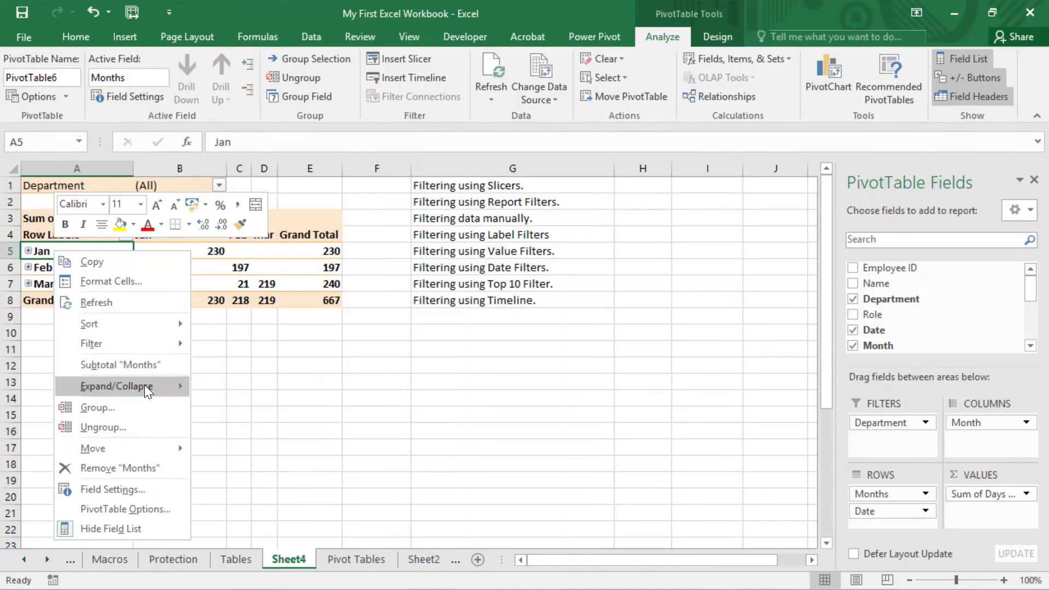
pyautogui.moveTo(146, 388)
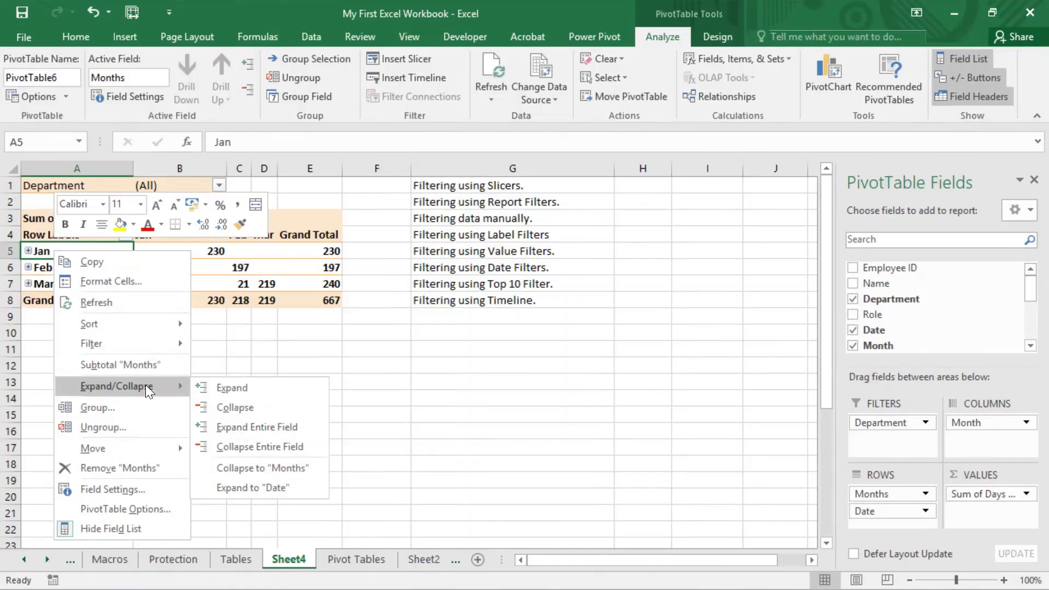
pyautogui.click(223, 489)
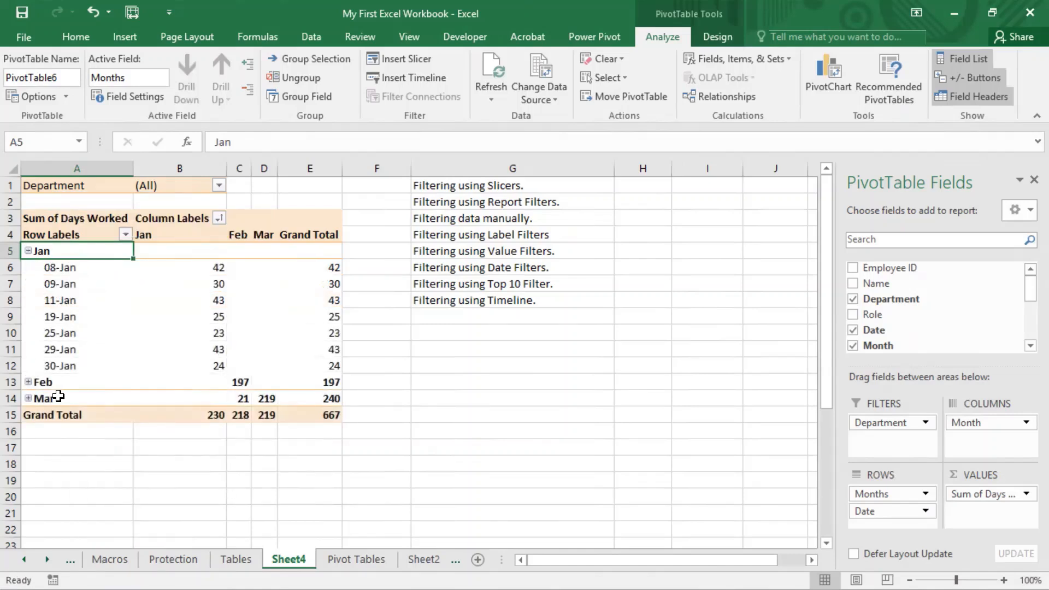
pyautogui.click(27, 382)
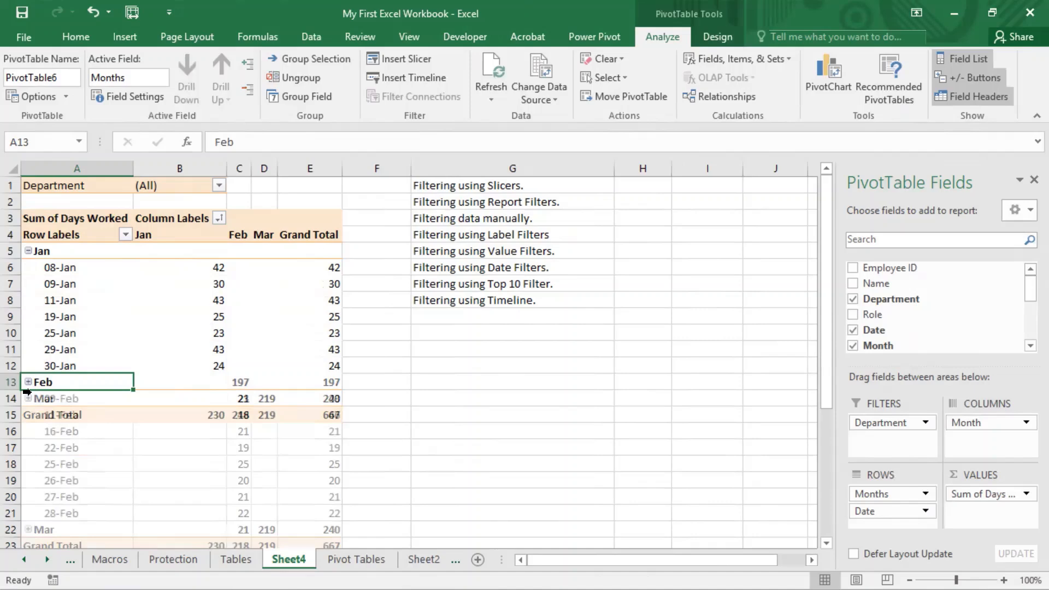
pyautogui.click(28, 529)
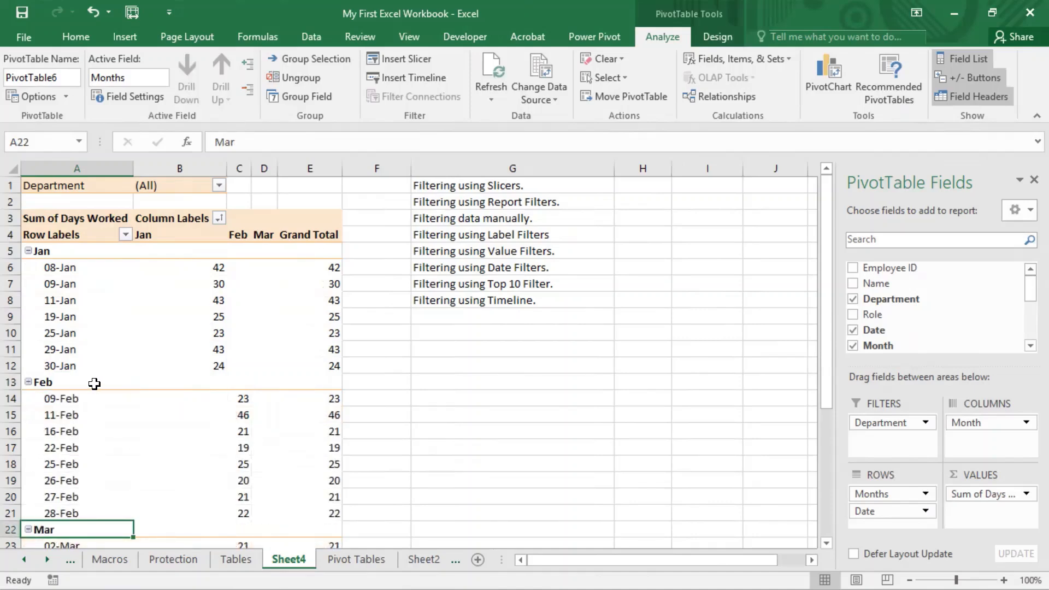
pyautogui.scroll(-4, 94, 387)
pyautogui.scroll(4, 94, 386)
pyautogui.moveTo(67, 267); pyautogui.dragTo(69, 334)
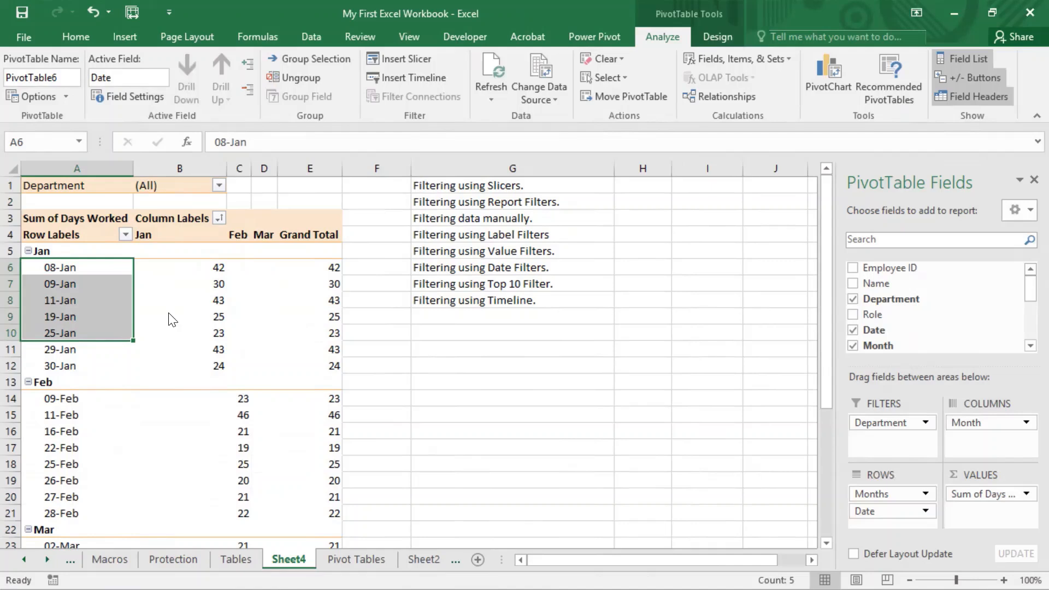
pyautogui.click(168, 254)
# Apply the Tomorrow date filter to the Months field in the row labels.
pyautogui.click(125, 236)
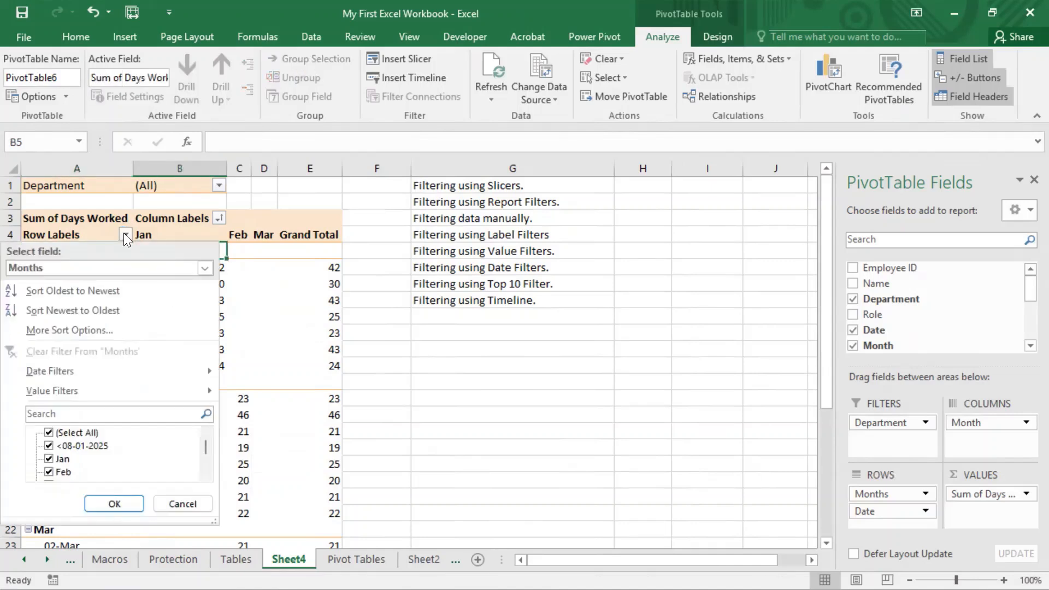
pyautogui.moveTo(88, 368)
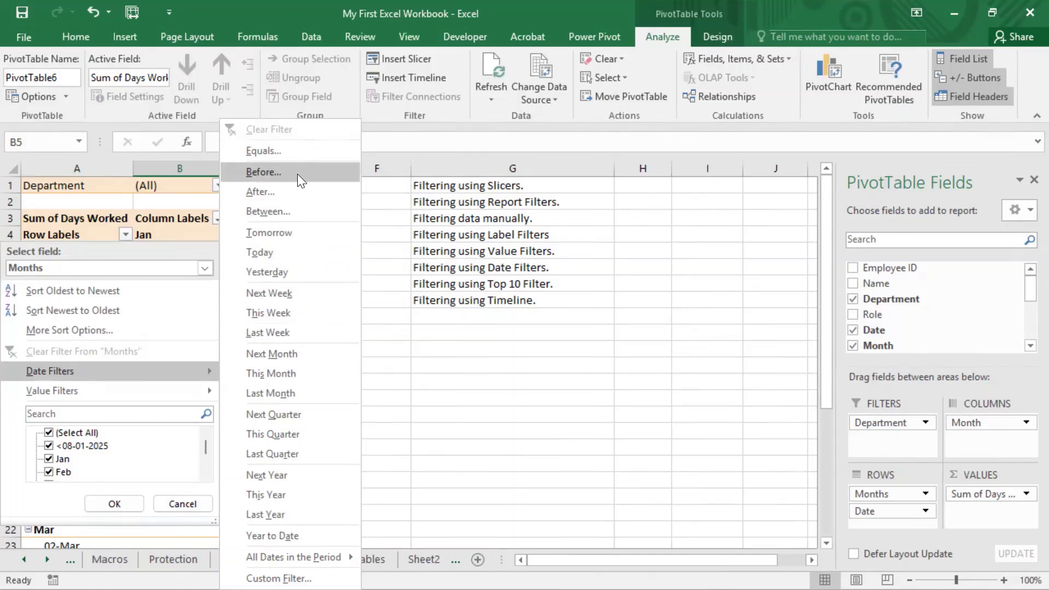
pyautogui.click(311, 237)
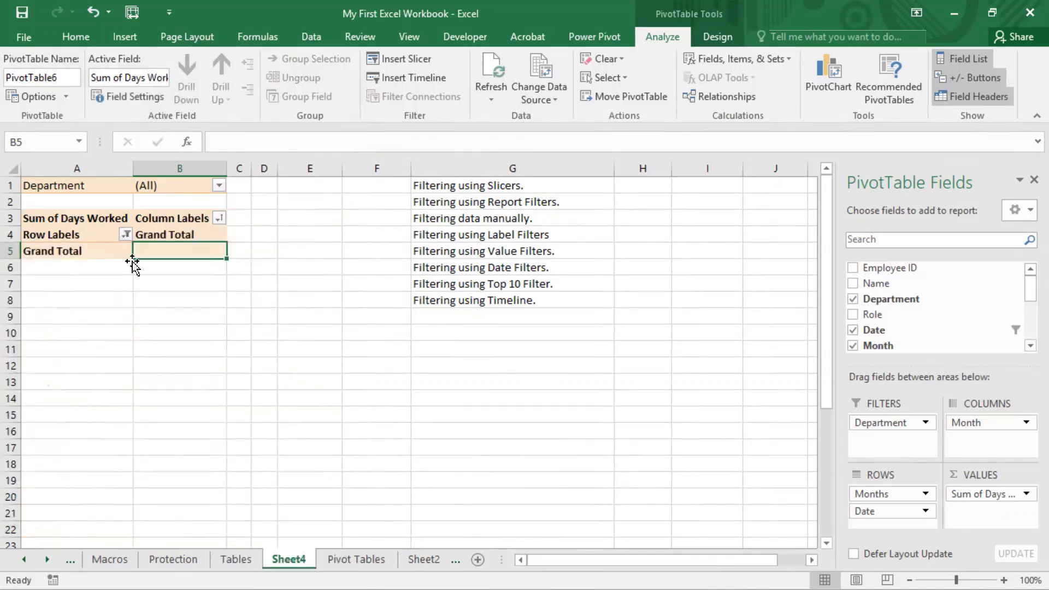
# Change the date filter on the row labels' Months field to This Month.
pyautogui.click(126, 236)
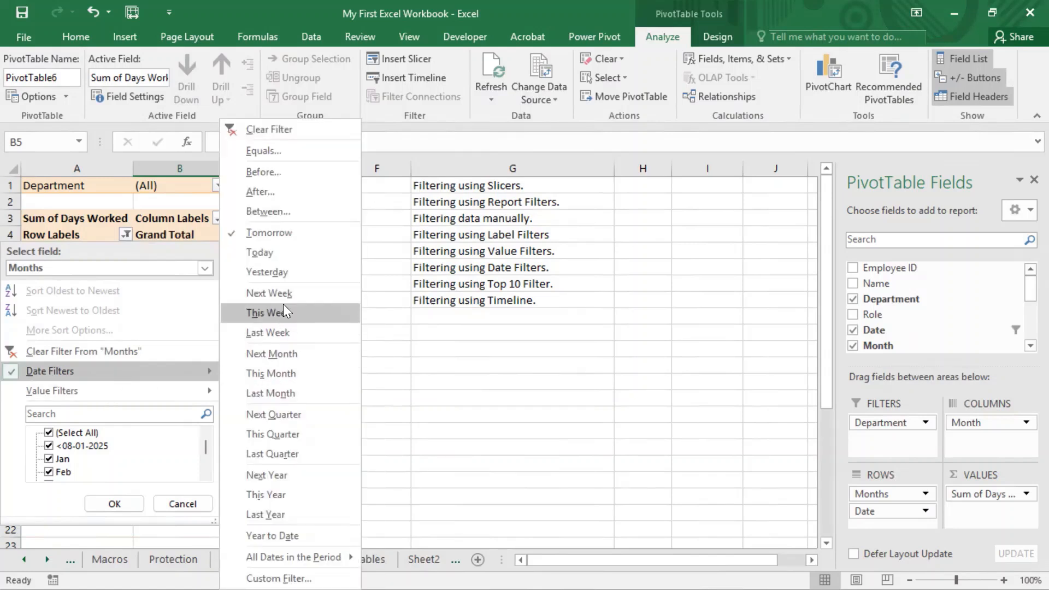
pyautogui.click(297, 373)
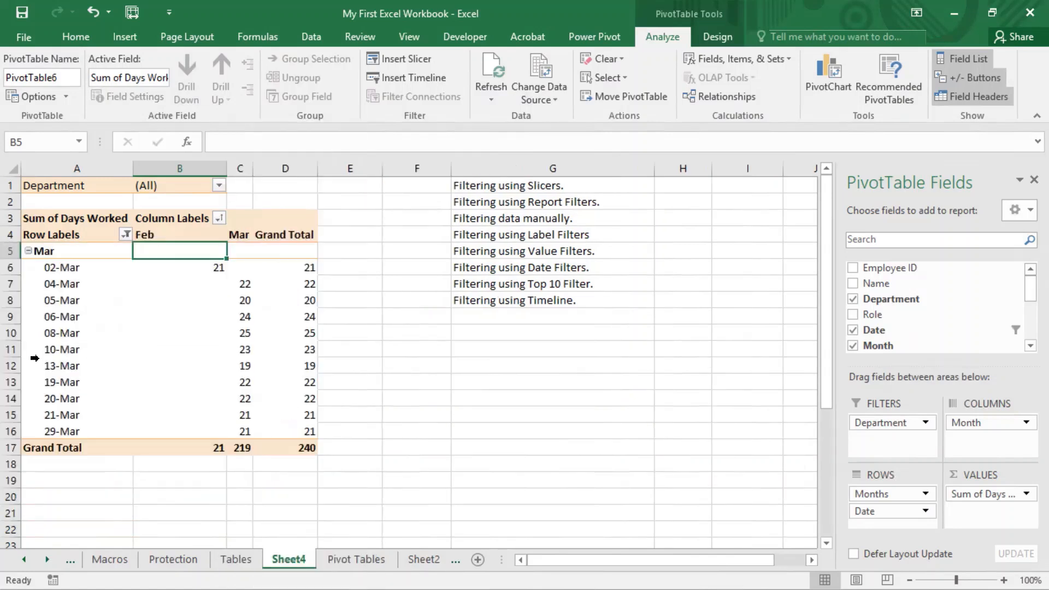
# Review the listed March dates and change the date filter on the row labels' Date field to Last Month.
pyautogui.moveTo(61, 267); pyautogui.dragTo(74, 421)
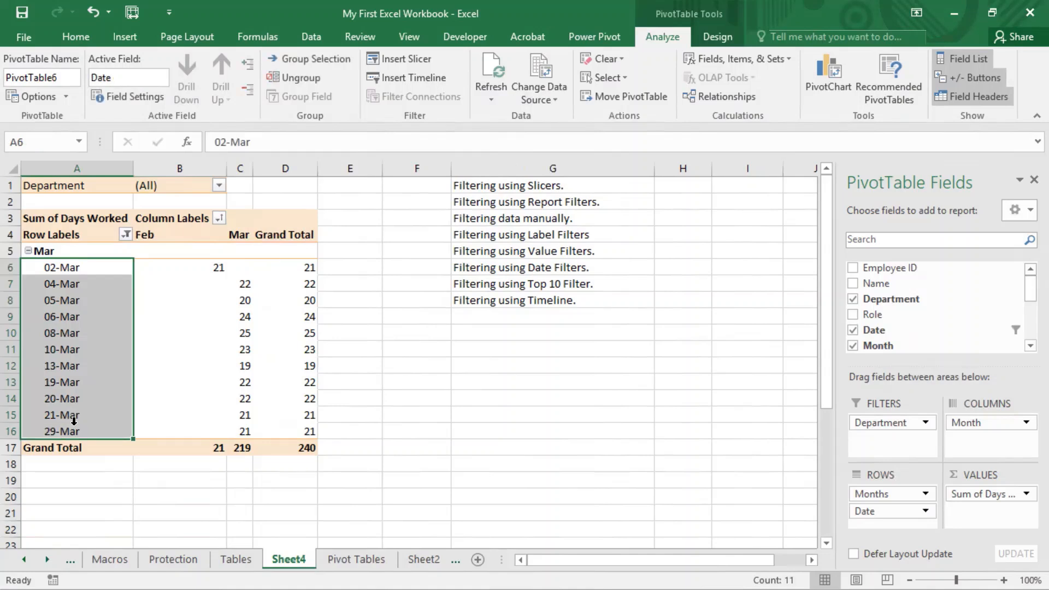
pyautogui.click(125, 235)
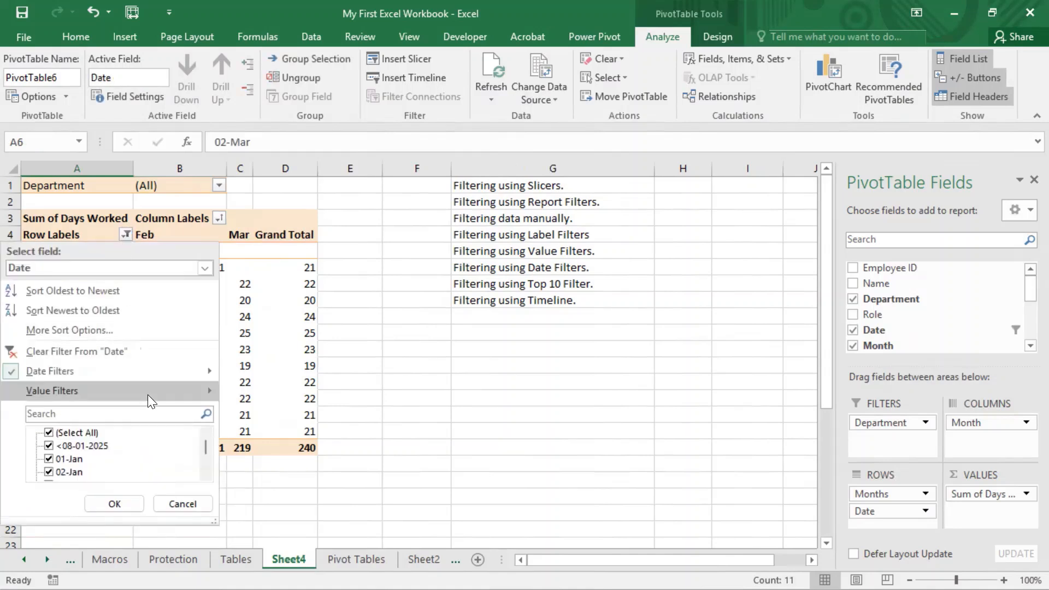
pyautogui.moveTo(154, 376)
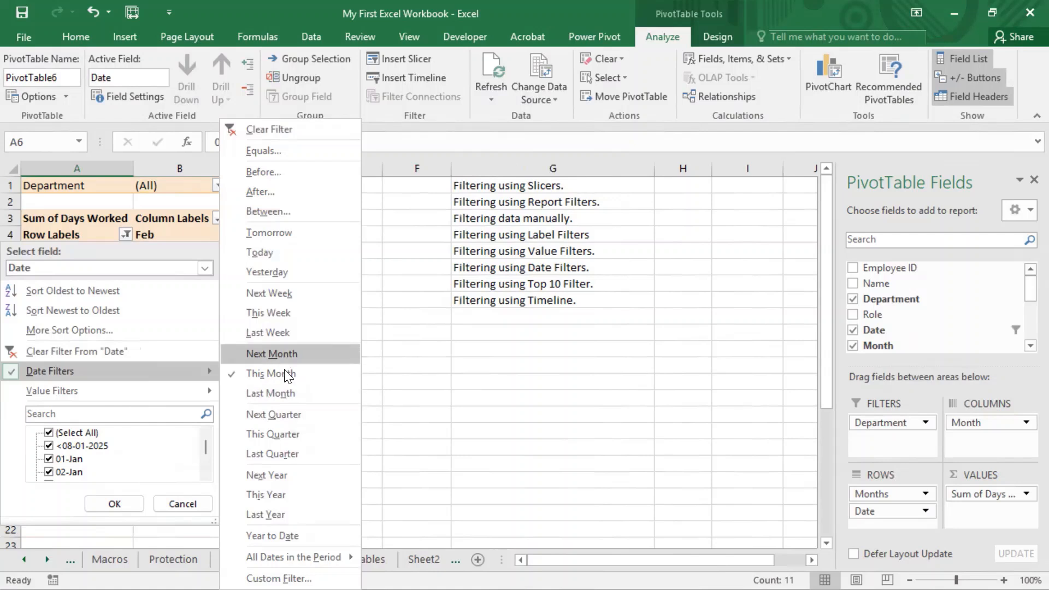
pyautogui.click(284, 393)
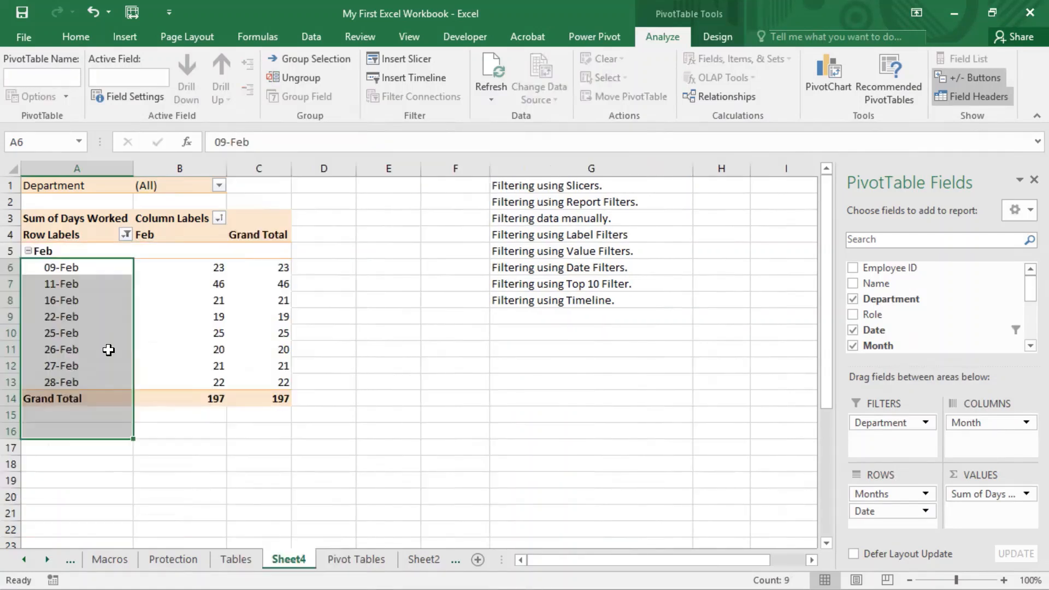
# Change the date filter on the row labels' Date field to This Quarter.
pyautogui.click(82, 284)
pyautogui.click(123, 236)
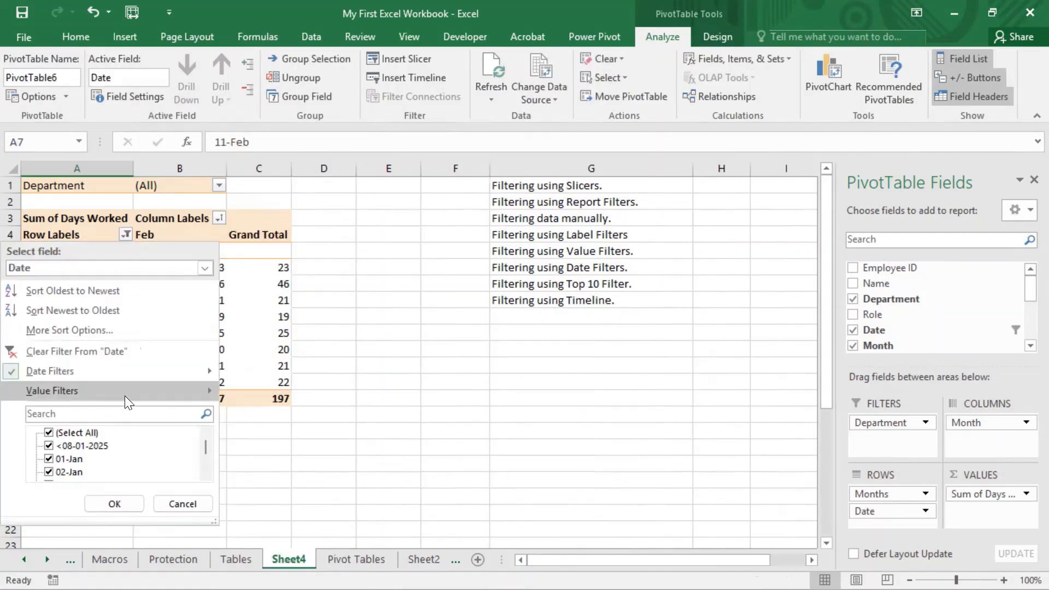
pyautogui.moveTo(137, 375)
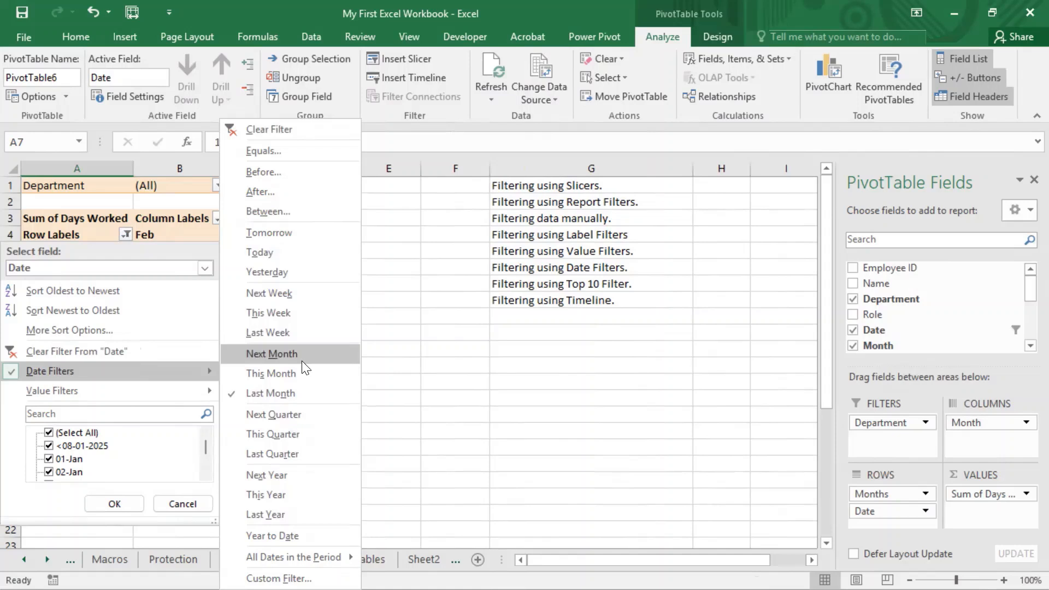
pyautogui.click(296, 438)
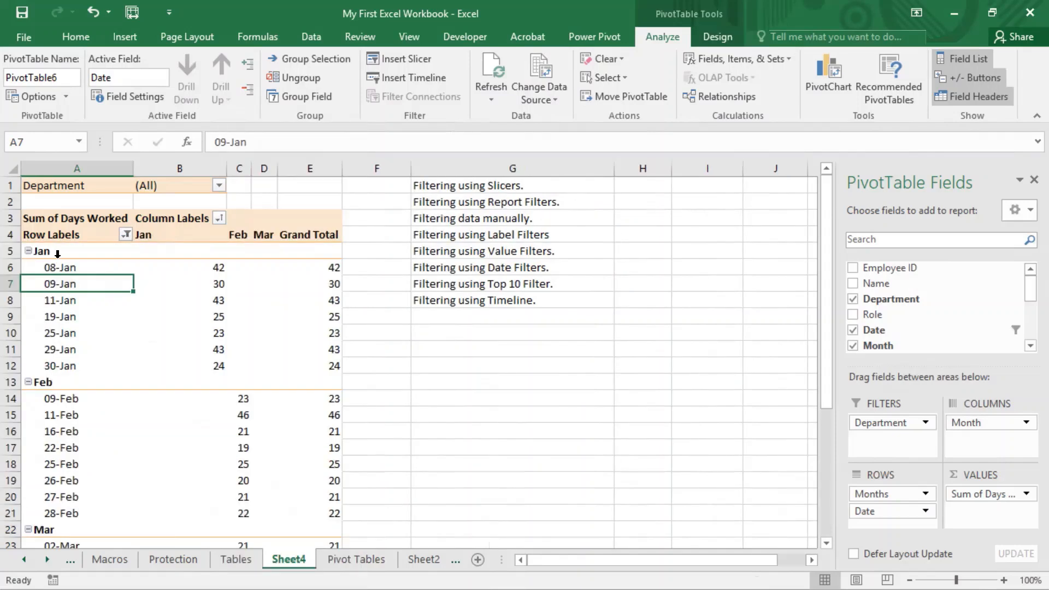
# Apply a custom date filter to the Date row field that shows items between 01-03-2025 and 16-03-2025.
pyautogui.click(125, 234)
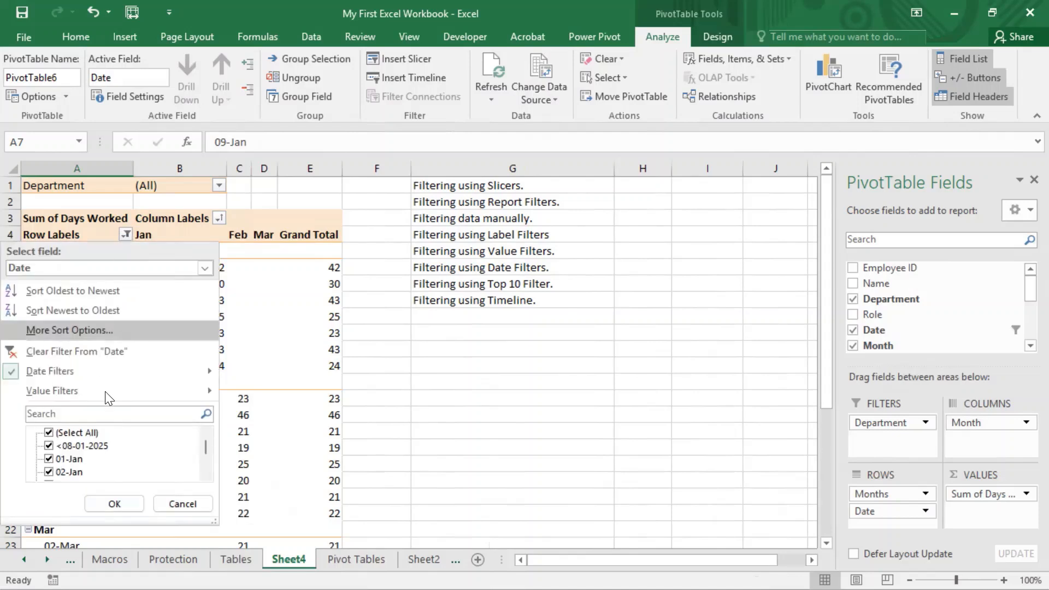
pyautogui.click(180, 371)
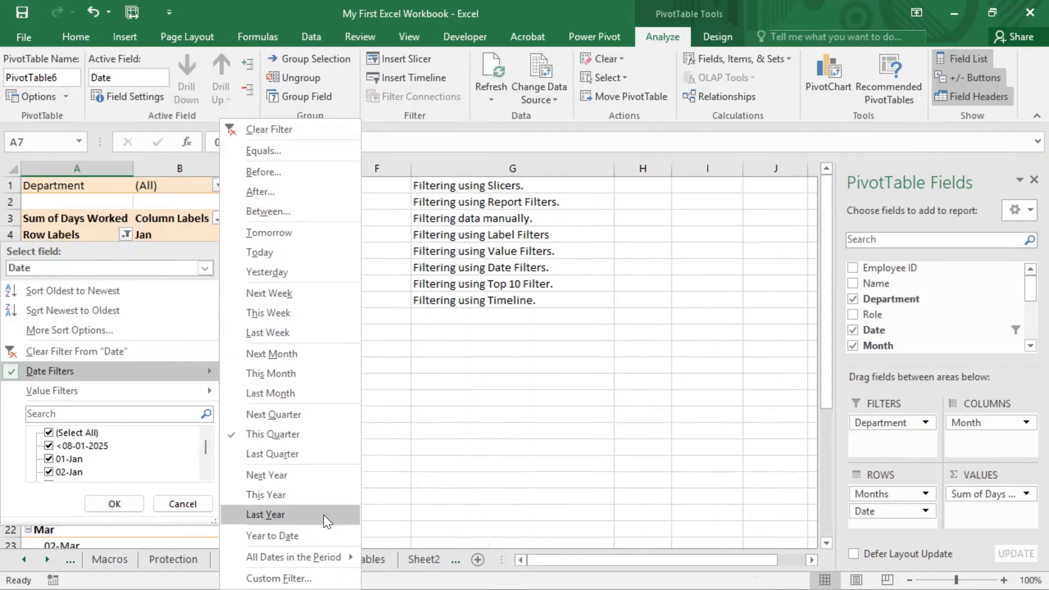
pyautogui.moveTo(327, 550)
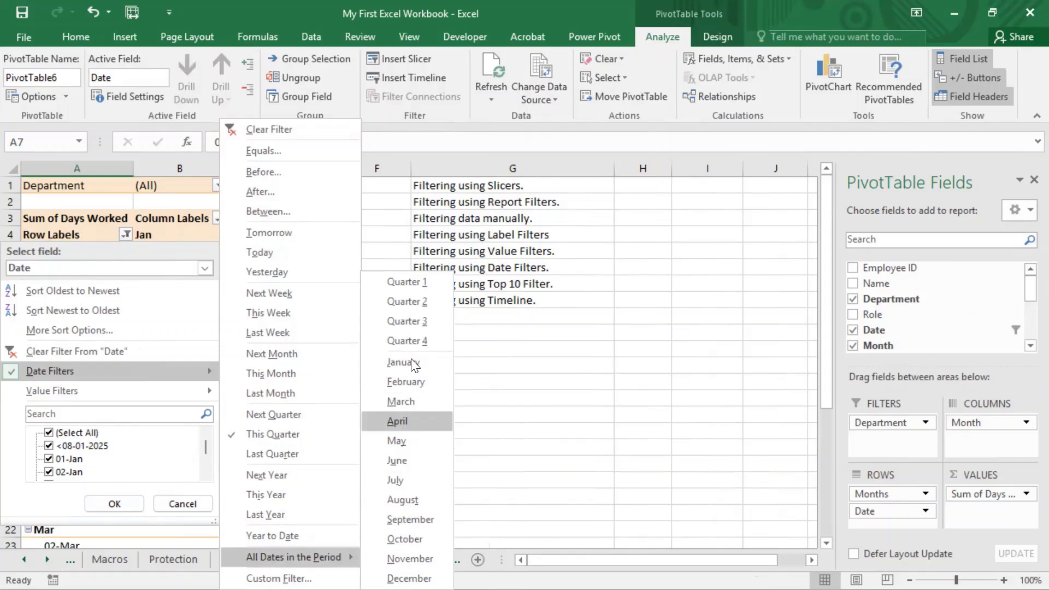
pyautogui.click(280, 578)
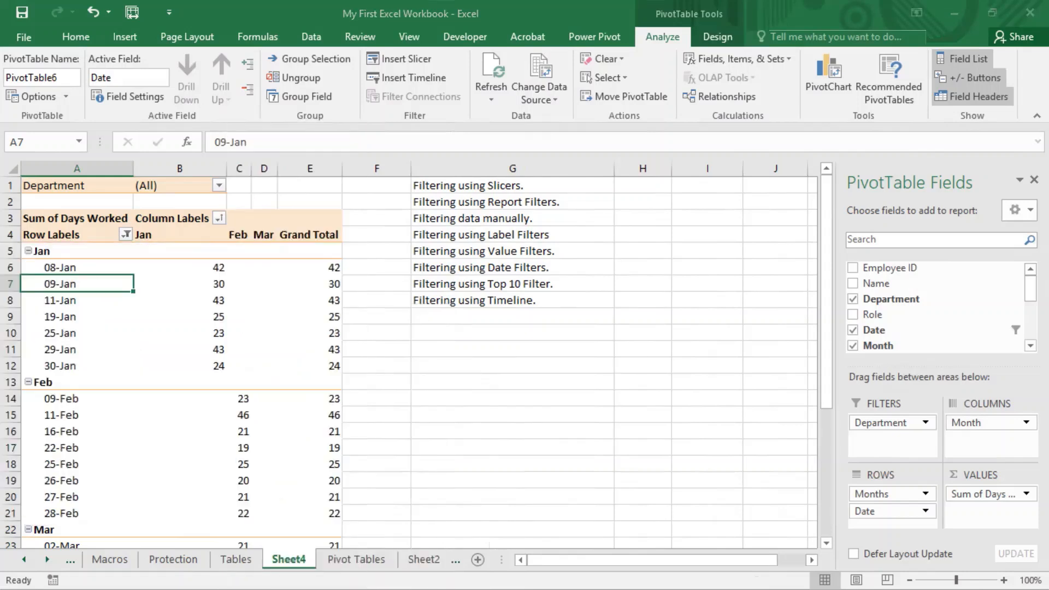
pyautogui.click(501, 266)
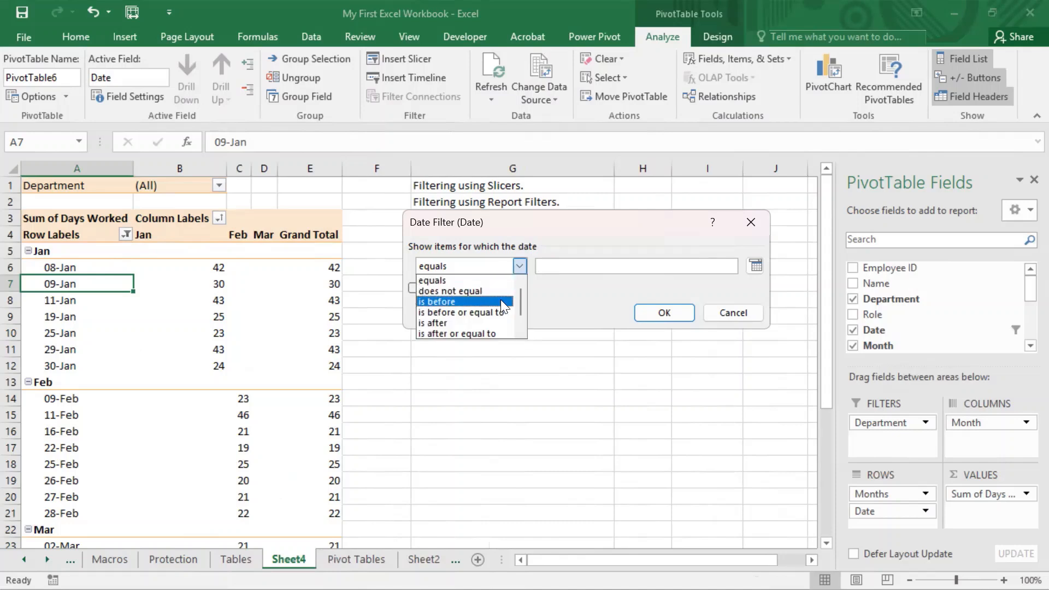
pyautogui.scroll(-2, 498, 308)
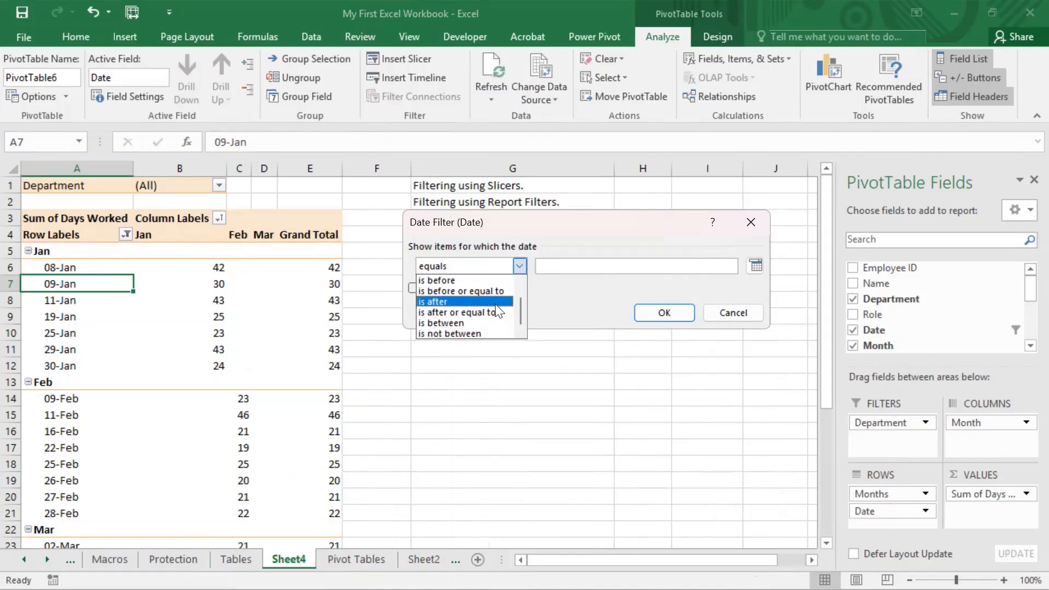
pyautogui.click(463, 323)
pyautogui.click(627, 266)
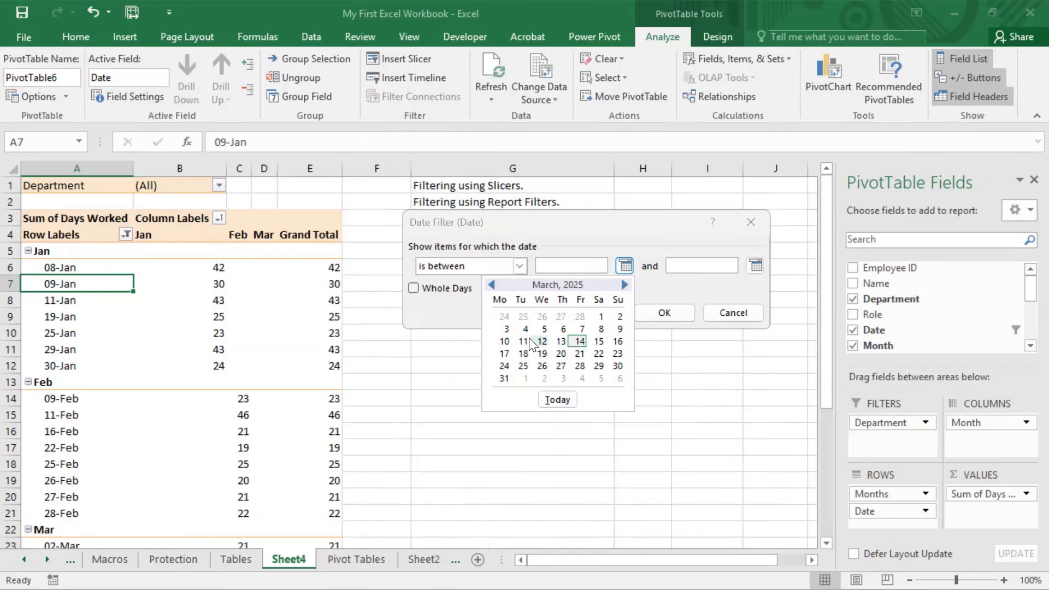
pyautogui.click(602, 317)
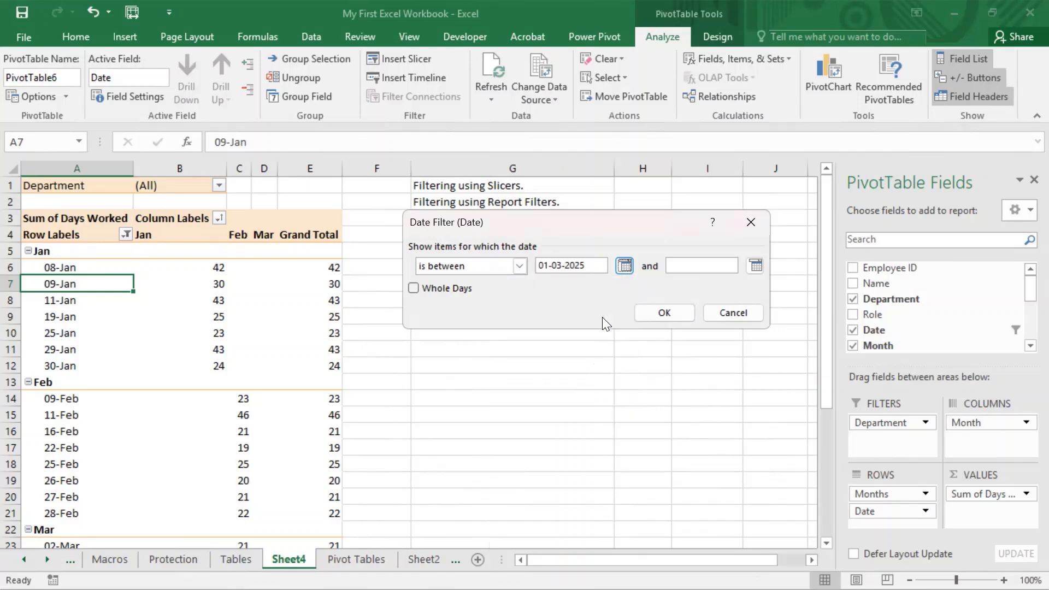
pyautogui.click(761, 266)
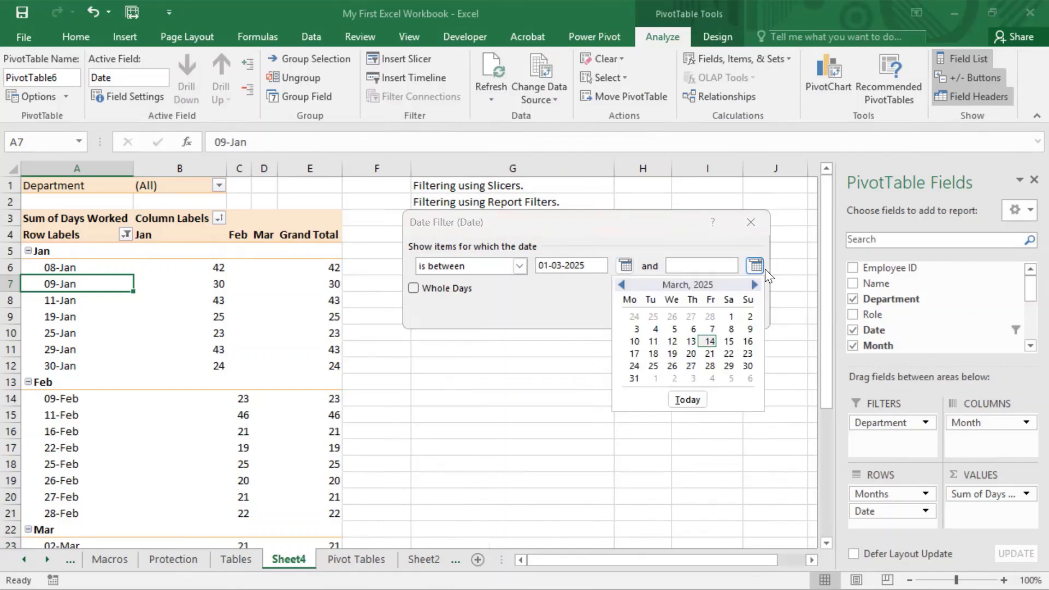
pyautogui.click(748, 342)
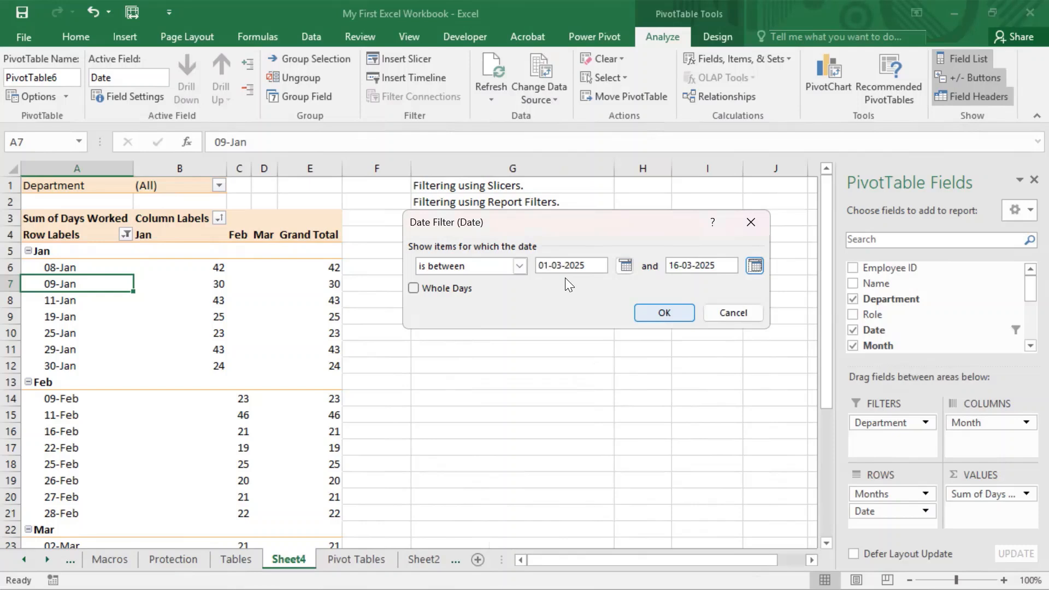
pyautogui.press('Return')
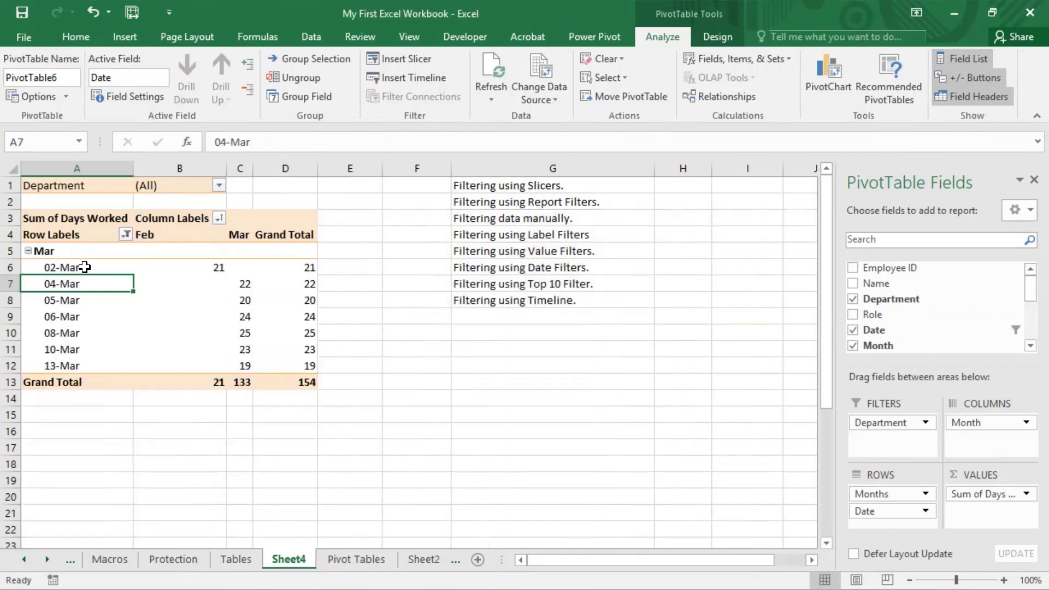
# Look over the filtered March dates and examine the date filter choices available for the row labels.
pyautogui.moveTo(85, 267); pyautogui.dragTo(71, 361)
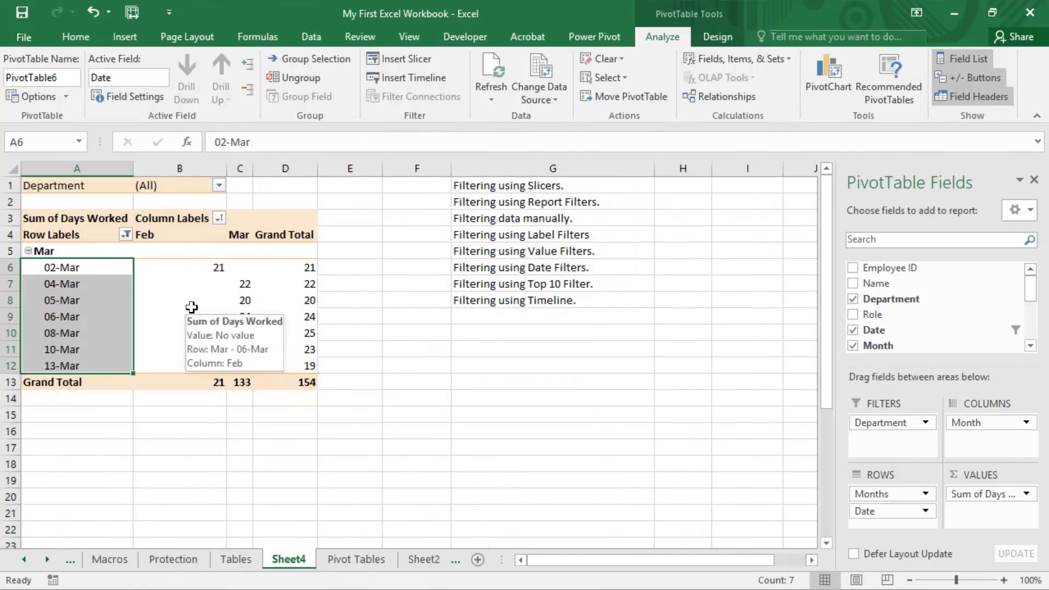
pyautogui.click(559, 264)
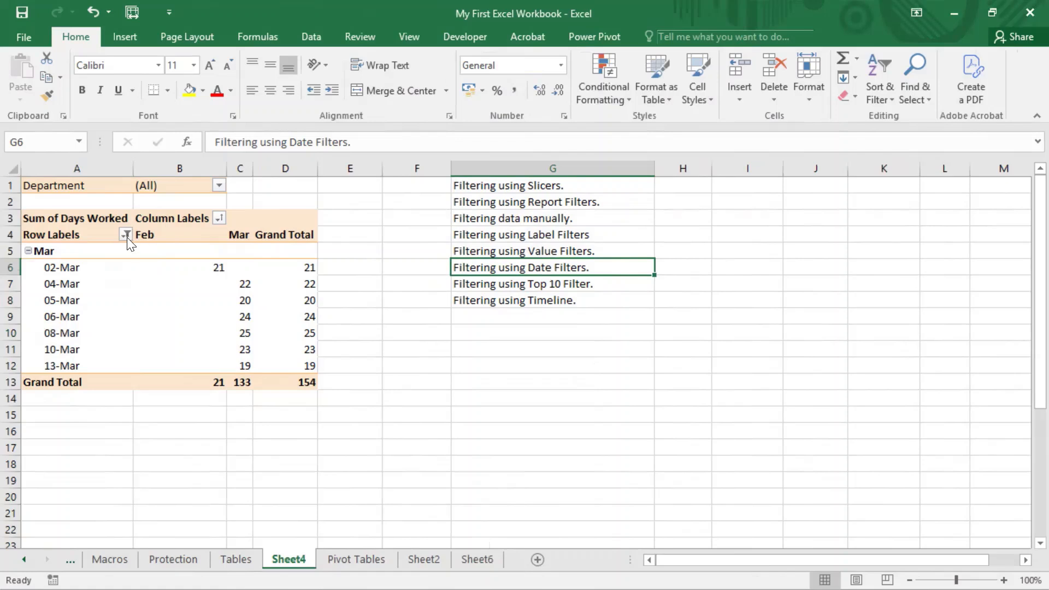
pyautogui.click(126, 235)
pyautogui.moveTo(100, 365)
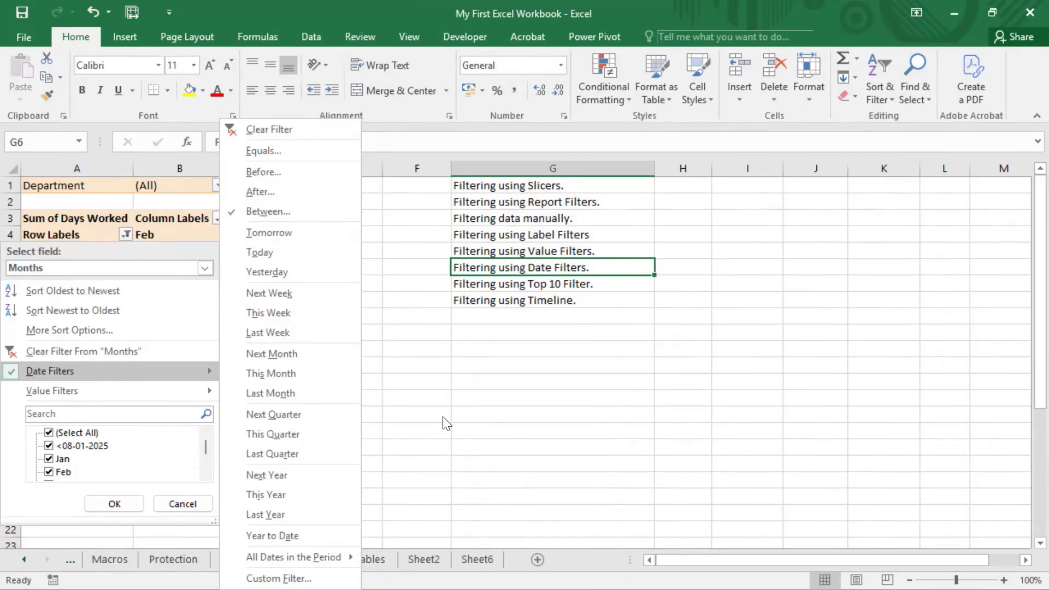
pyautogui.click(422, 436)
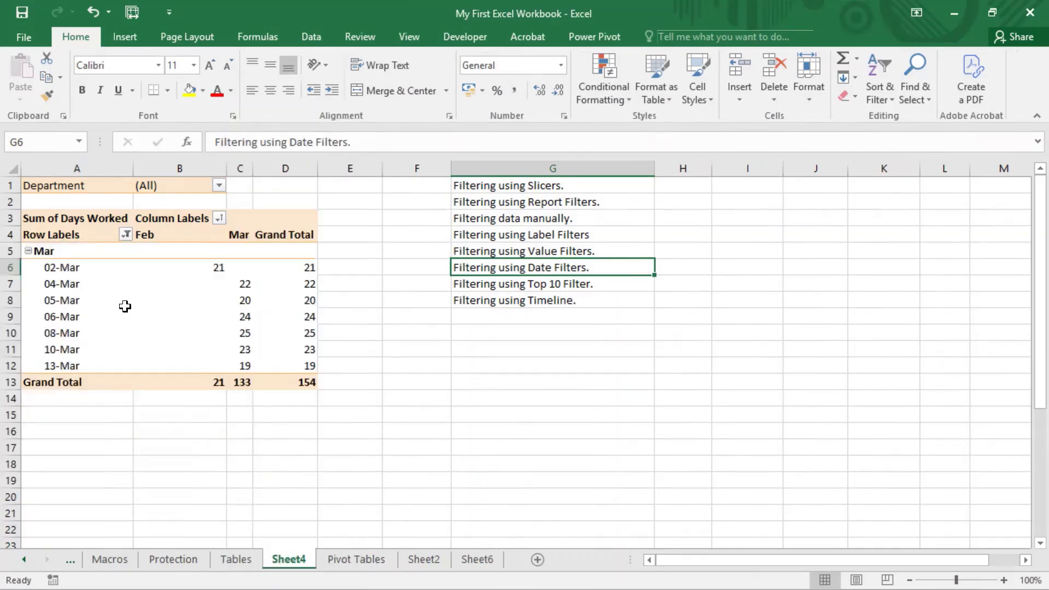
pyautogui.click(61, 284)
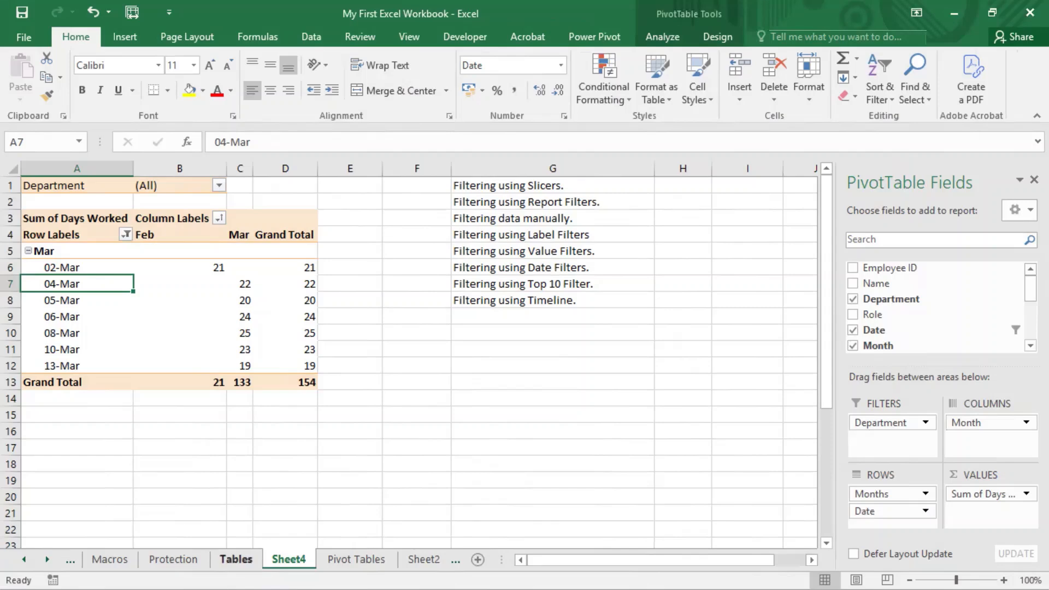
# Check the date values in the source data on the Pivot Tables sheet and compare them with Sheet4's Date field filter options.
pyautogui.click(356, 559)
pyautogui.moveTo(260, 220); pyautogui.dragTo(261, 529)
pyautogui.click(290, 559)
pyautogui.click(125, 235)
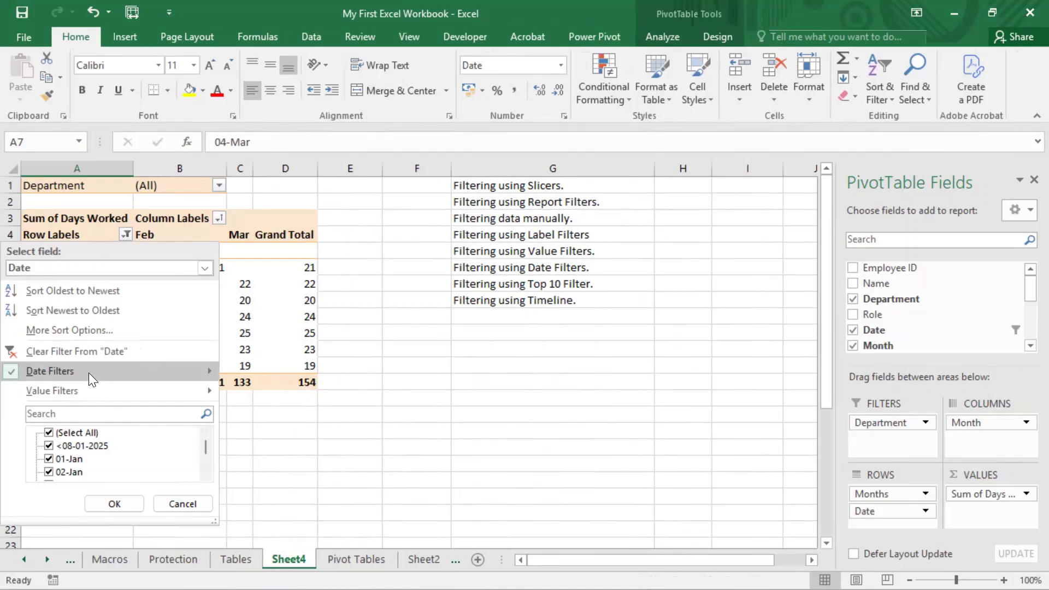
pyautogui.click(480, 483)
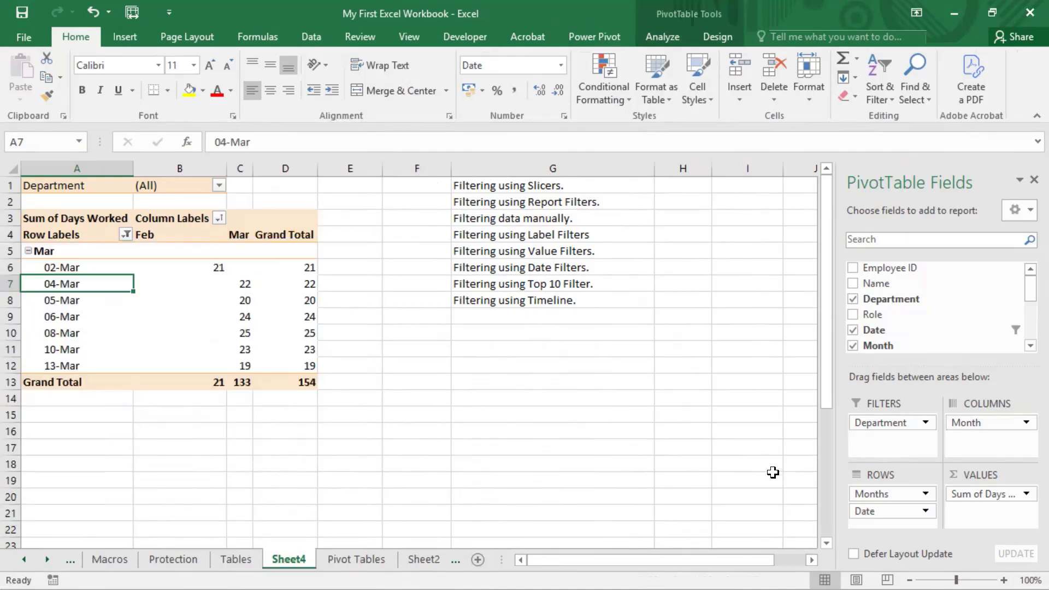
# Try Name in the rows in place of Months and Date, check its filter options, and put Date back.
pyautogui.moveTo(871, 493); pyautogui.dragTo(751, 500)
pyautogui.moveTo(887, 500); pyautogui.dragTo(750, 485)
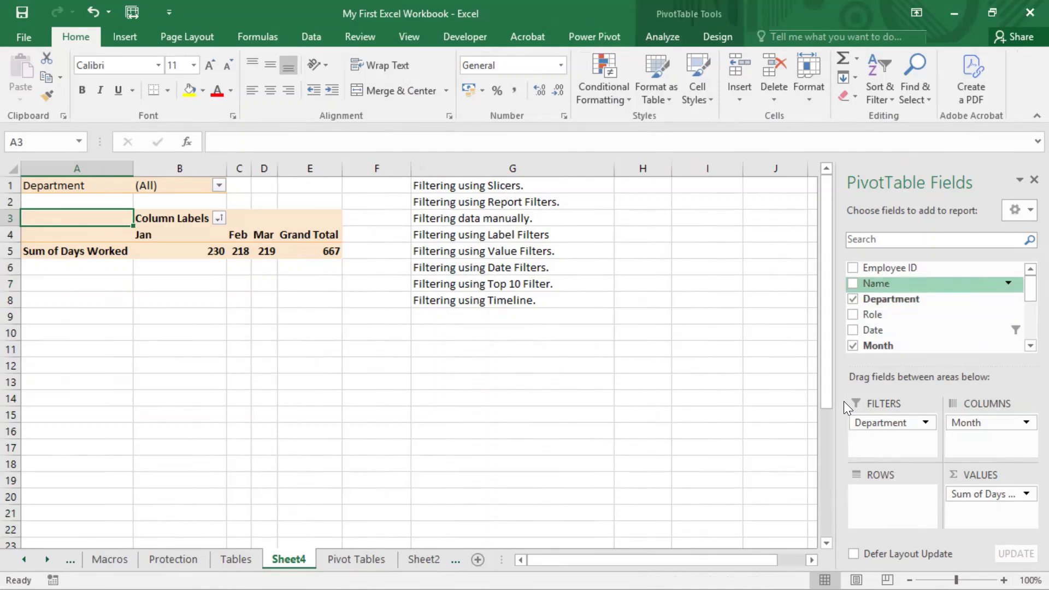
pyautogui.moveTo(876, 283); pyautogui.dragTo(891, 500)
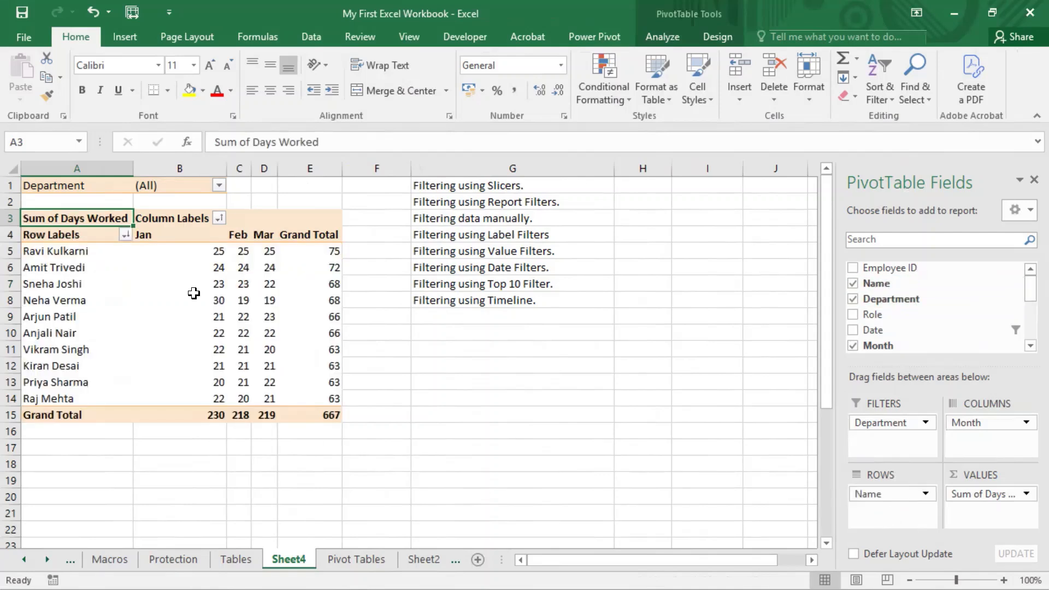
pyautogui.click(125, 235)
pyautogui.moveTo(96, 333)
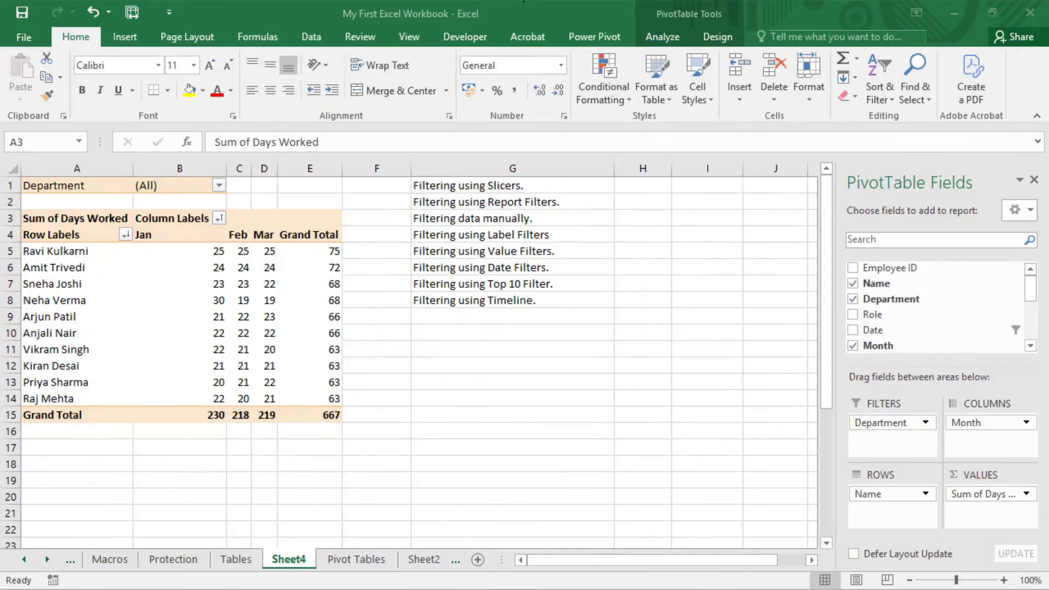
pyautogui.click(335, 155)
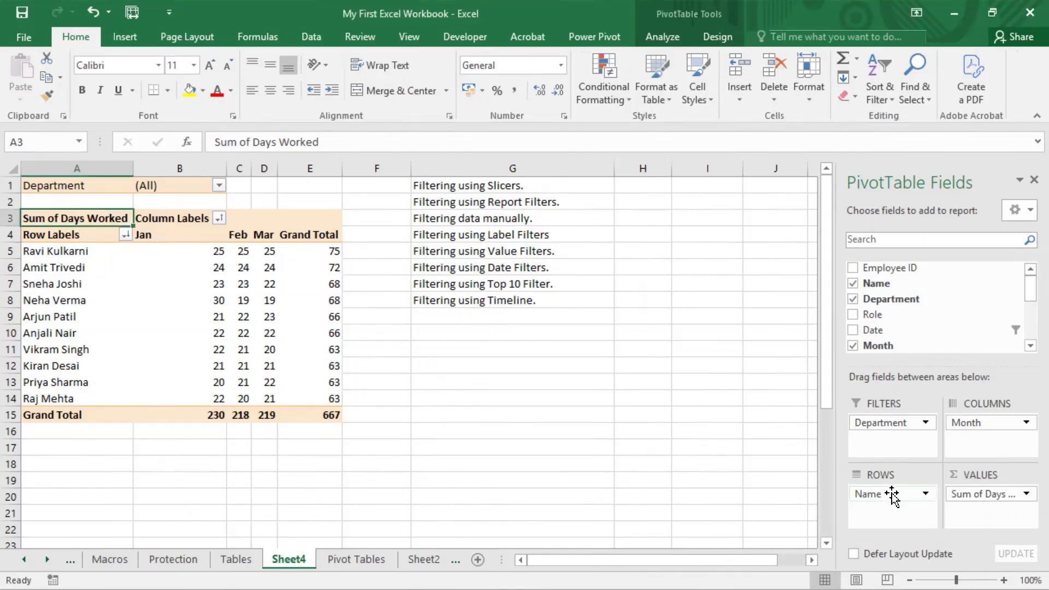
pyautogui.moveTo(874, 330); pyautogui.dragTo(899, 509)
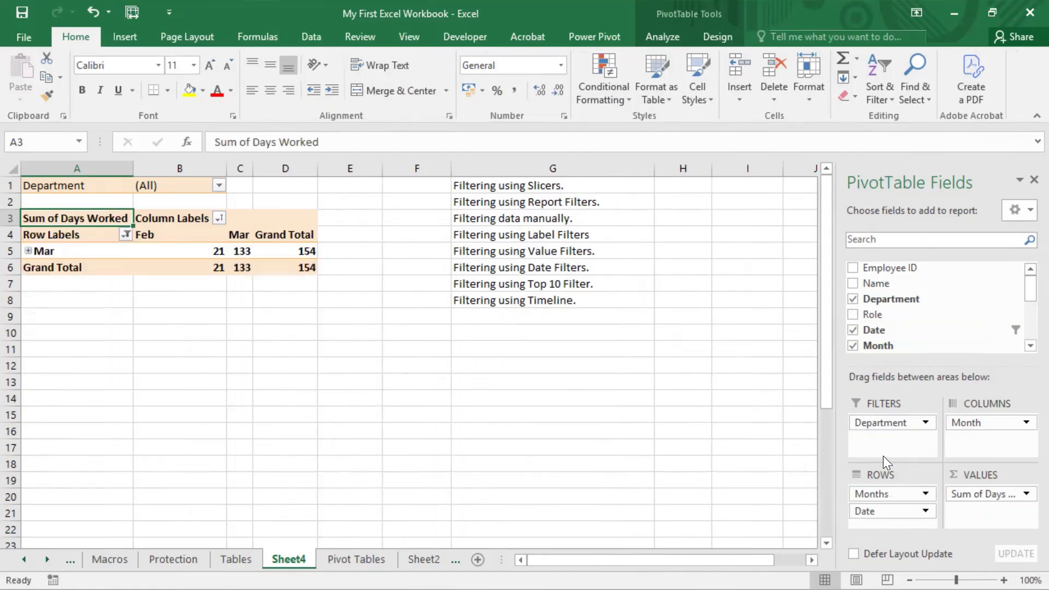
# Clear the date filter from the pivot table's row labels.
pyautogui.click(126, 234)
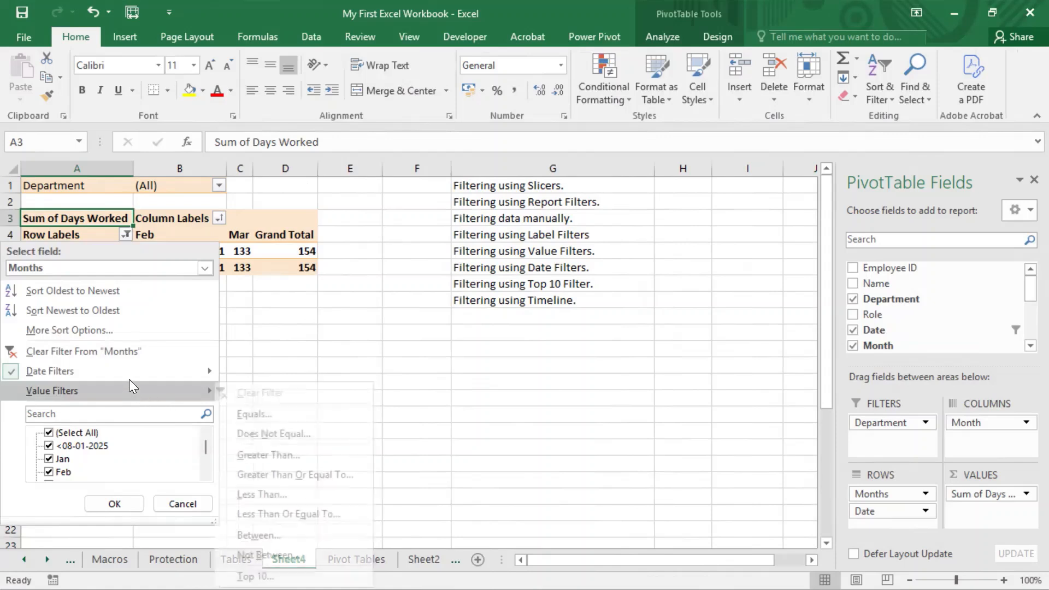
pyautogui.moveTo(134, 371)
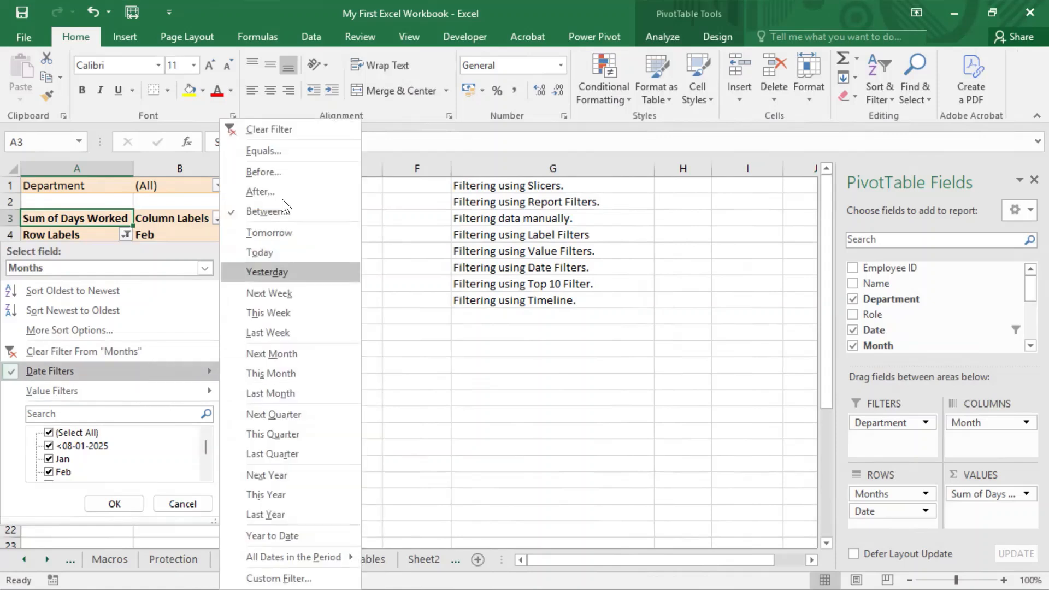
pyautogui.click(270, 131)
pyautogui.click(264, 430)
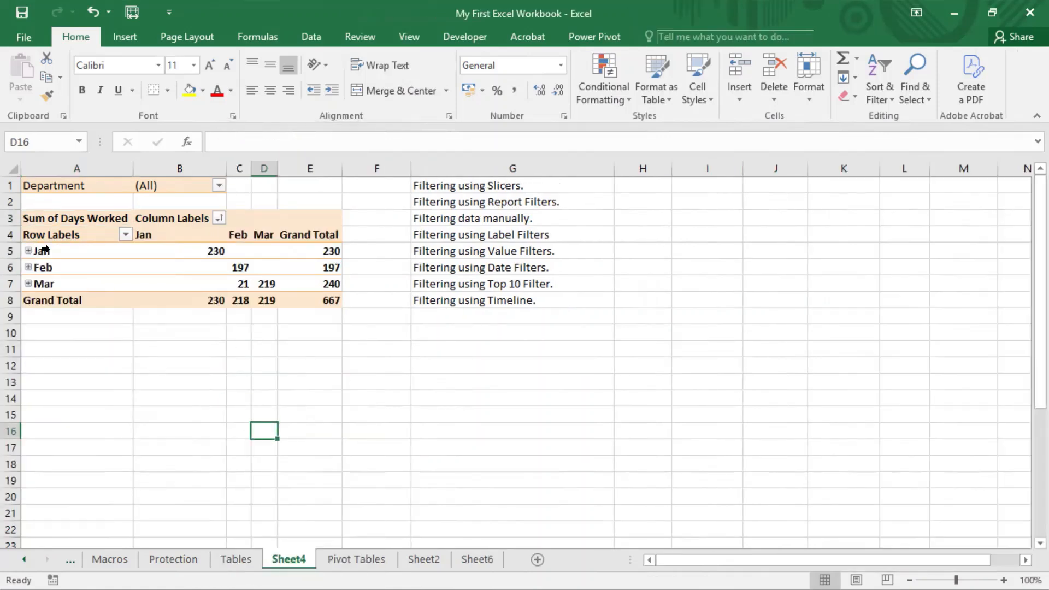
# Look over the month groups in the row labels and expand Jan to its individual dates.
pyautogui.moveTo(65, 252); pyautogui.dragTo(65, 283)
pyautogui.click(65, 399)
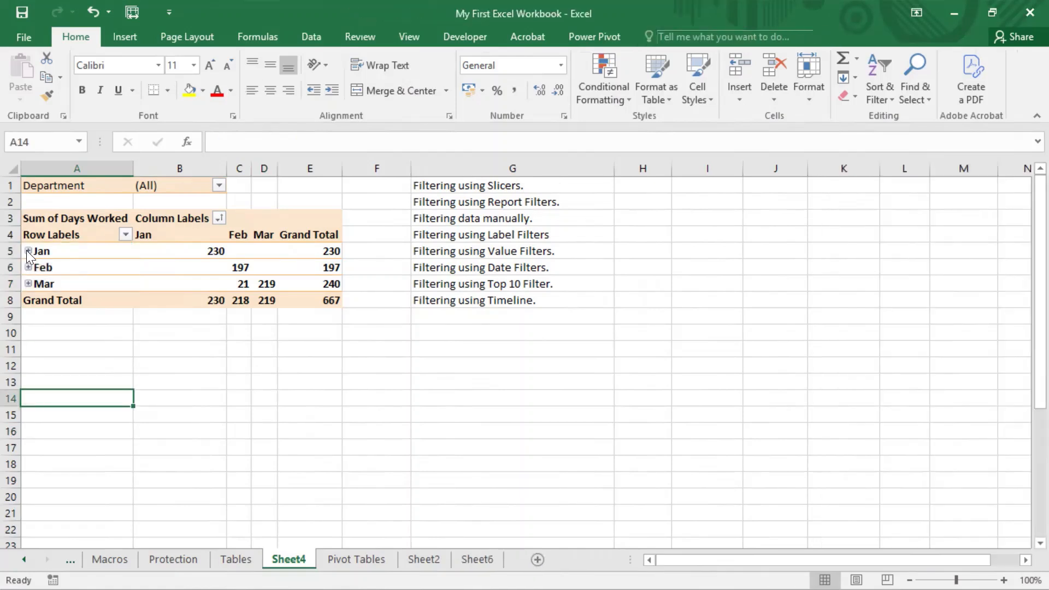
pyautogui.click(27, 250)
pyautogui.moveTo(75, 267); pyautogui.dragTo(78, 365)
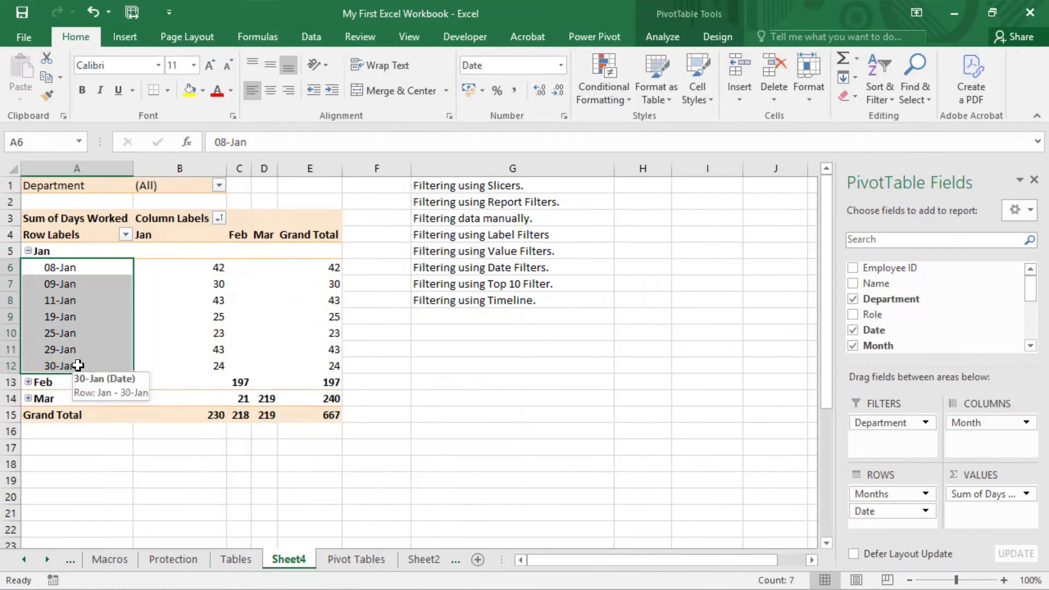
# Add Quarters to the Days and Months grouping of the pivot table's row dates.
pyautogui.click(92, 463)
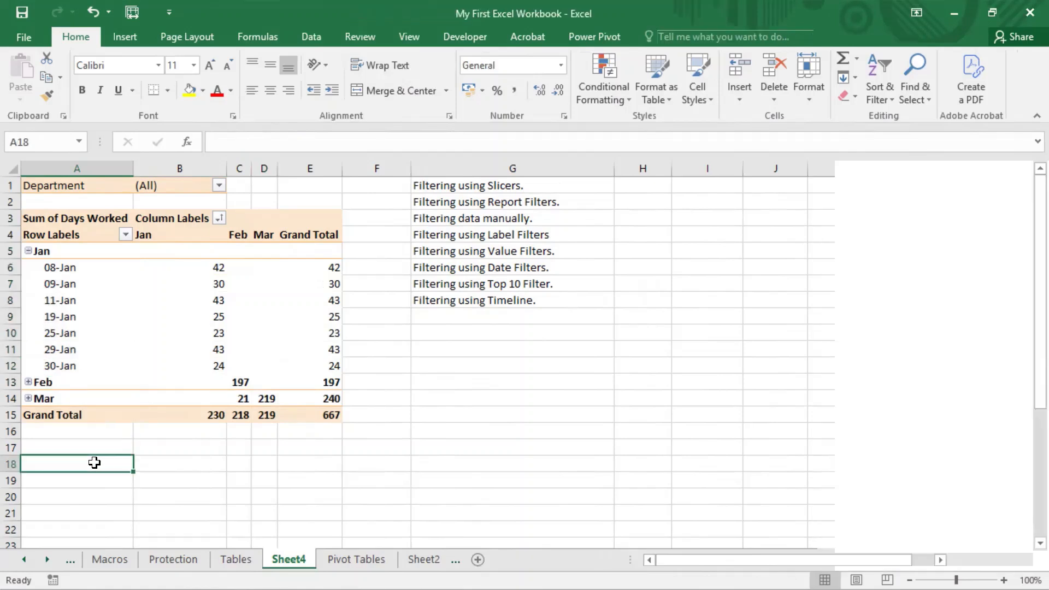
pyautogui.click(61, 272)
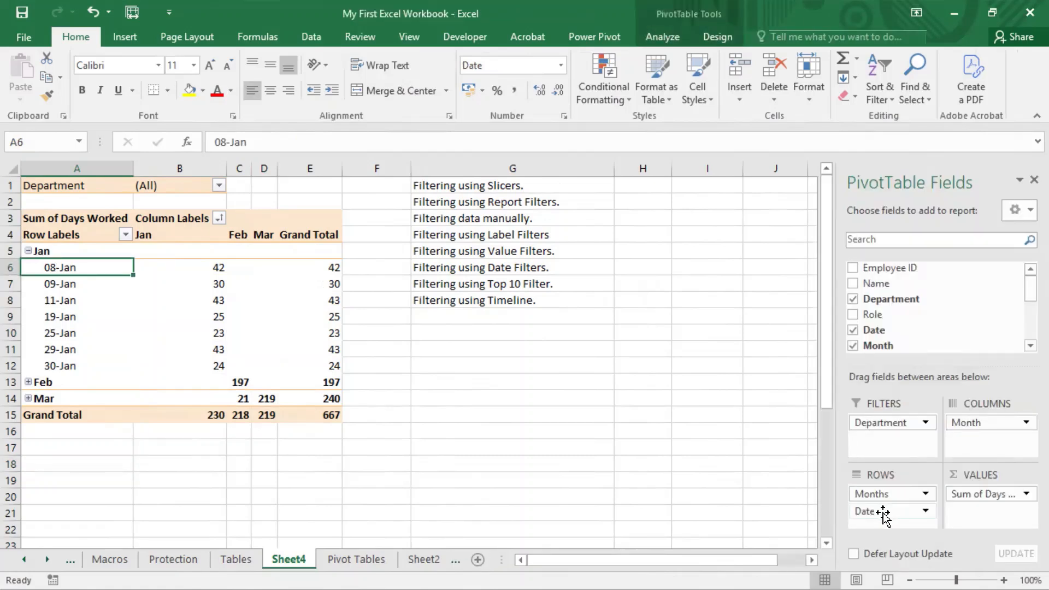
pyautogui.rightClick(52, 253)
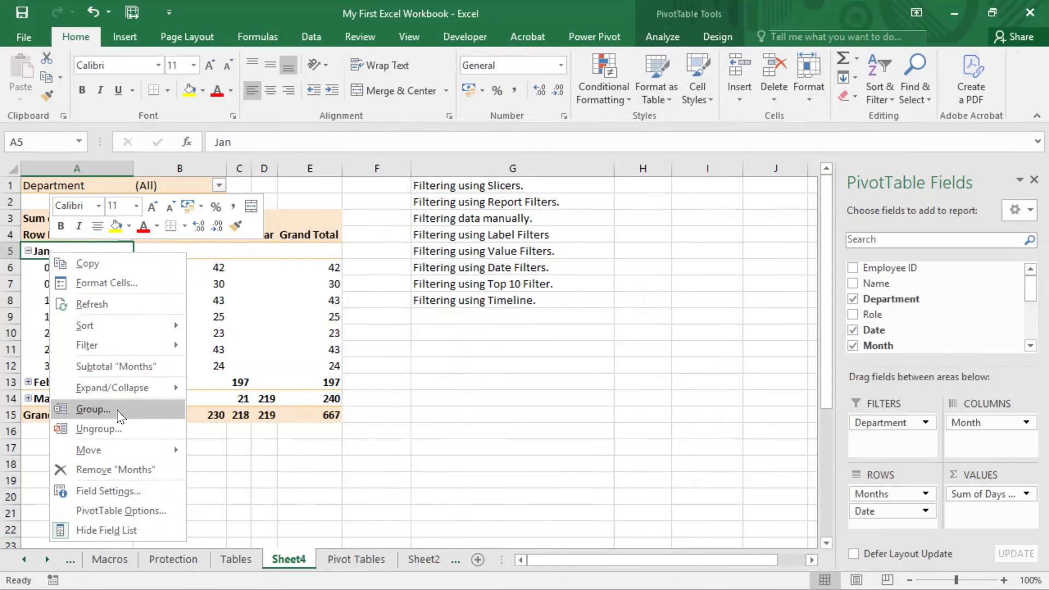
pyautogui.click(93, 409)
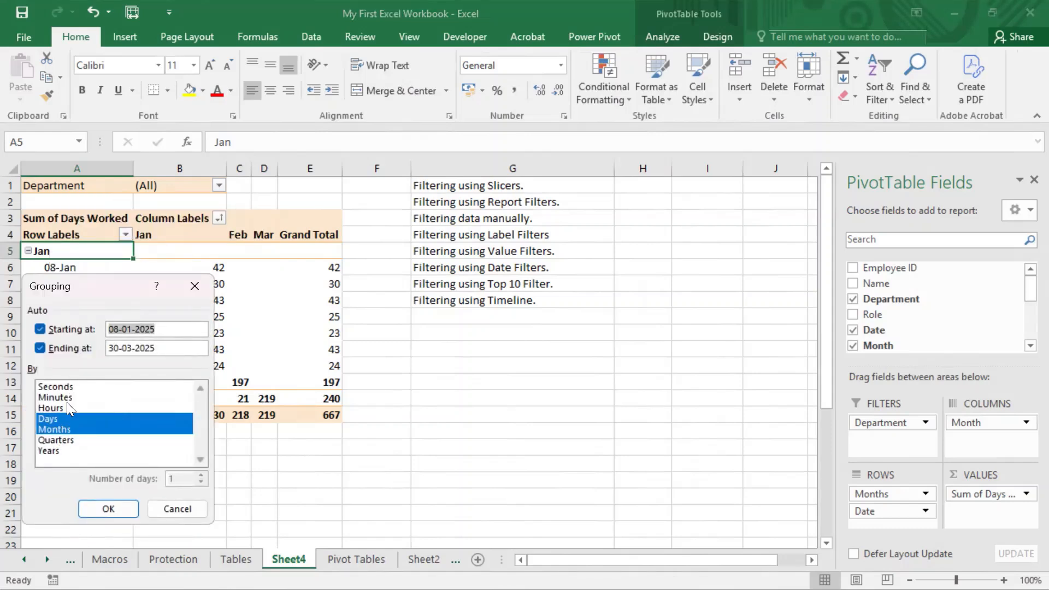
pyautogui.click(52, 439)
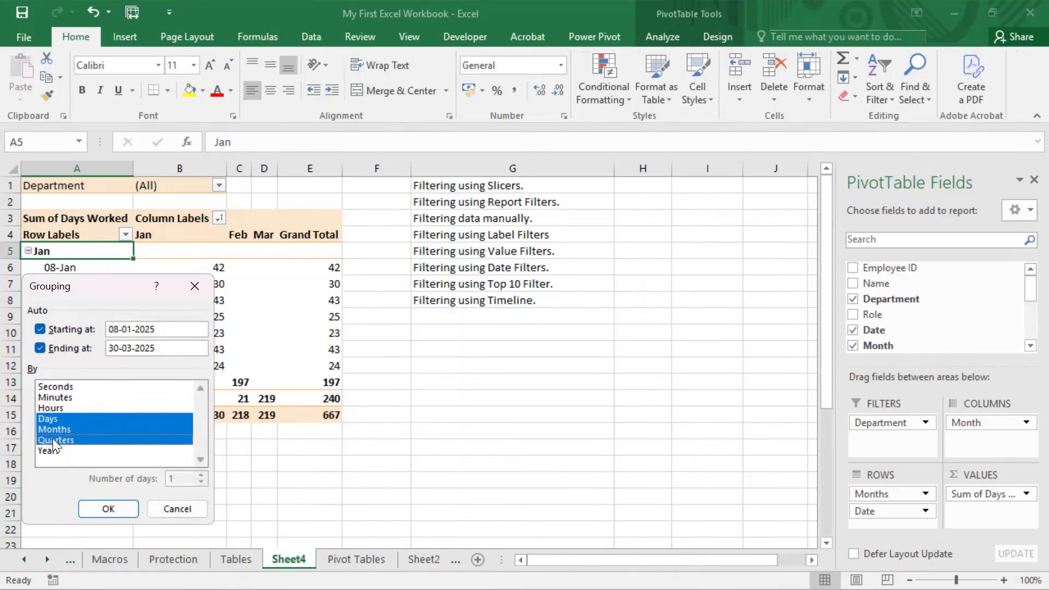
pyautogui.click(108, 509)
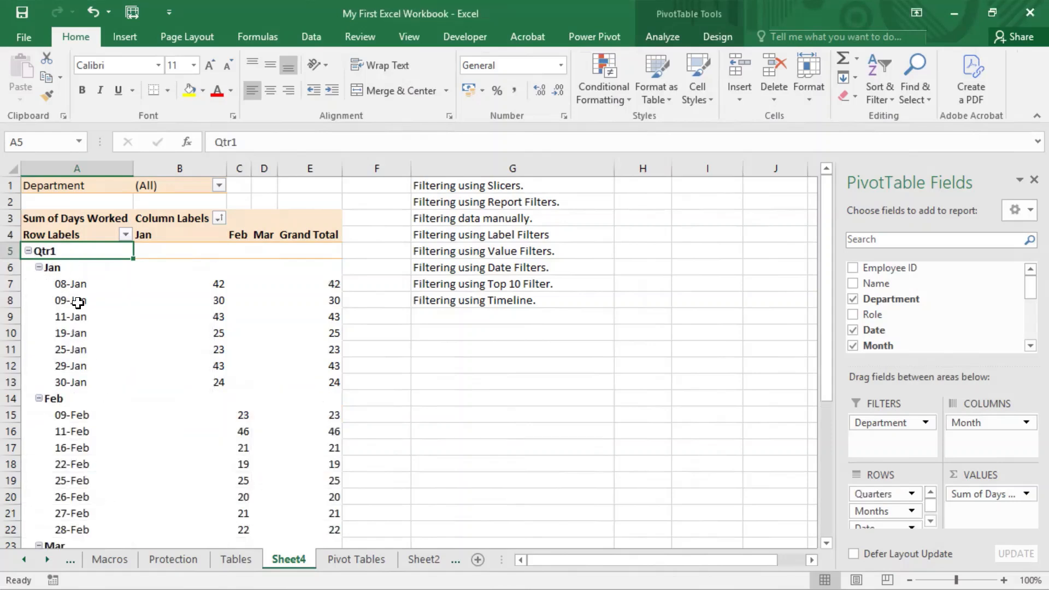
# Collapse the Jan, Feb and Mar groups under Qtr1 and look over the quarter's months.
pyautogui.click(28, 250)
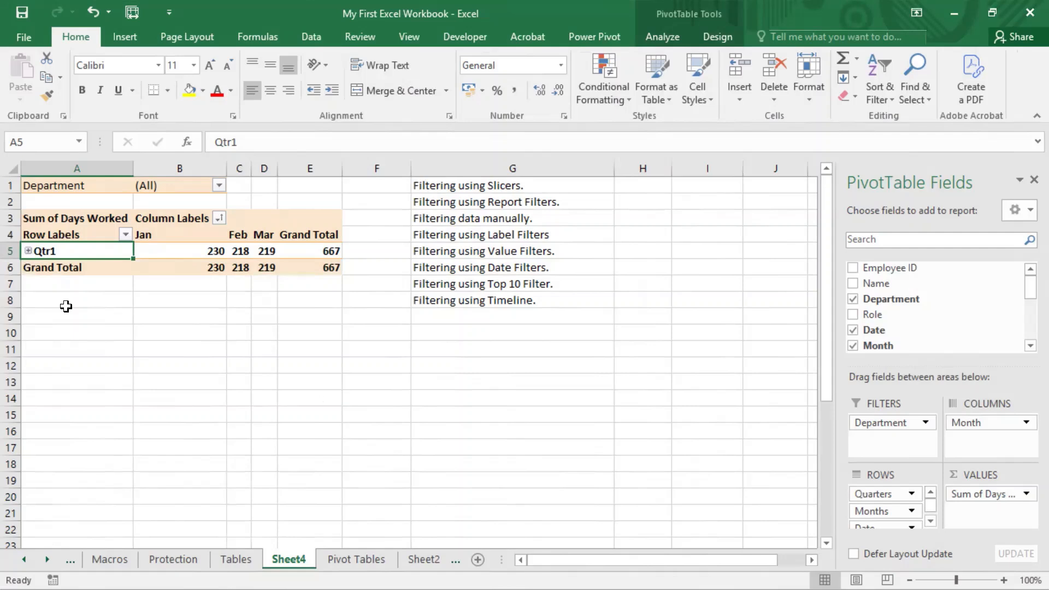
pyautogui.click(28, 251)
pyautogui.click(39, 267)
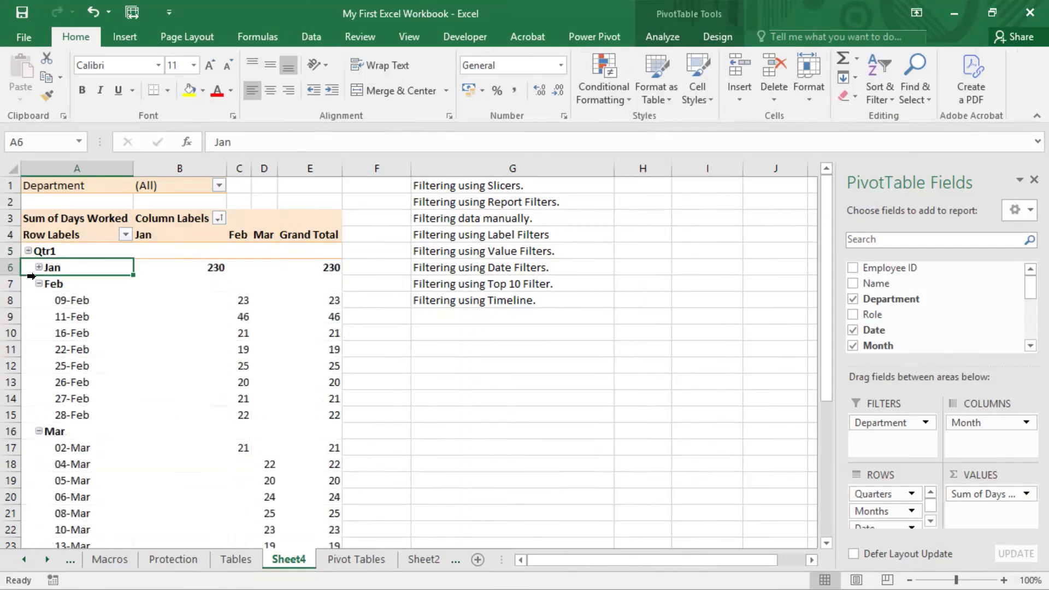
pyautogui.click(39, 283)
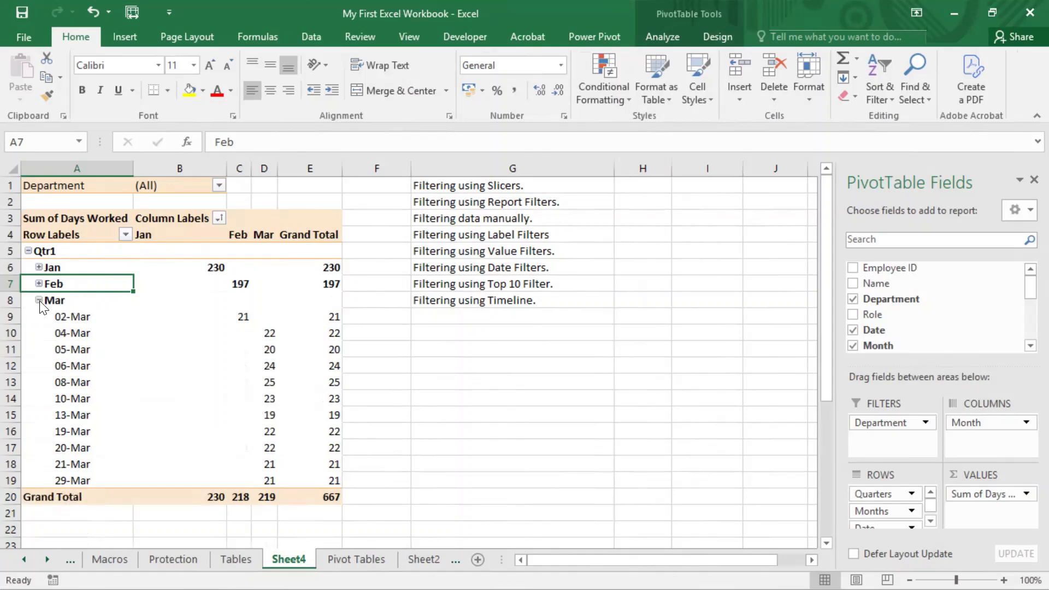
pyautogui.click(39, 300)
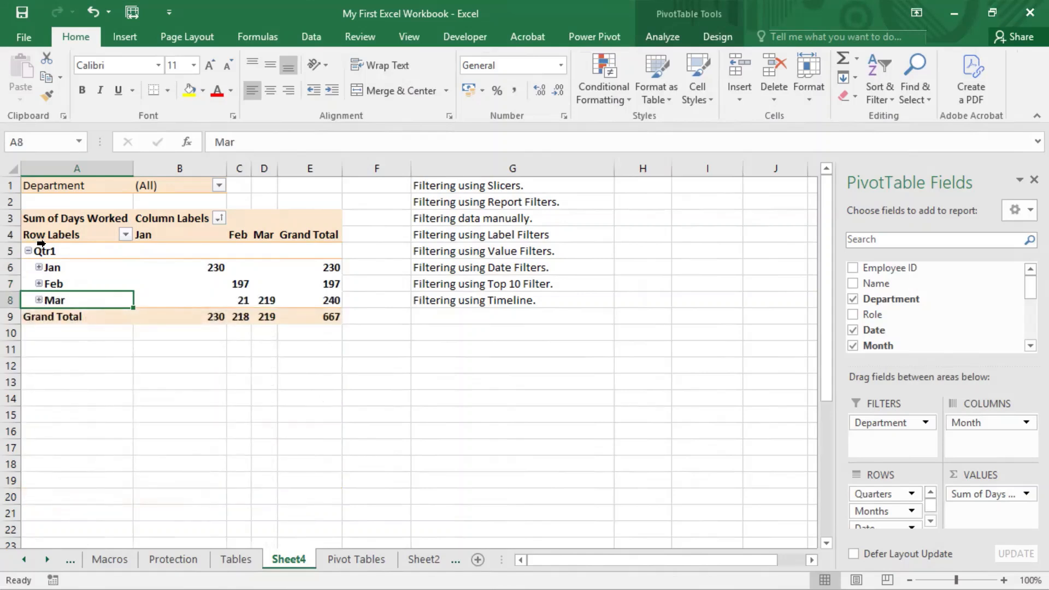
pyautogui.moveTo(64, 266); pyautogui.dragTo(64, 300)
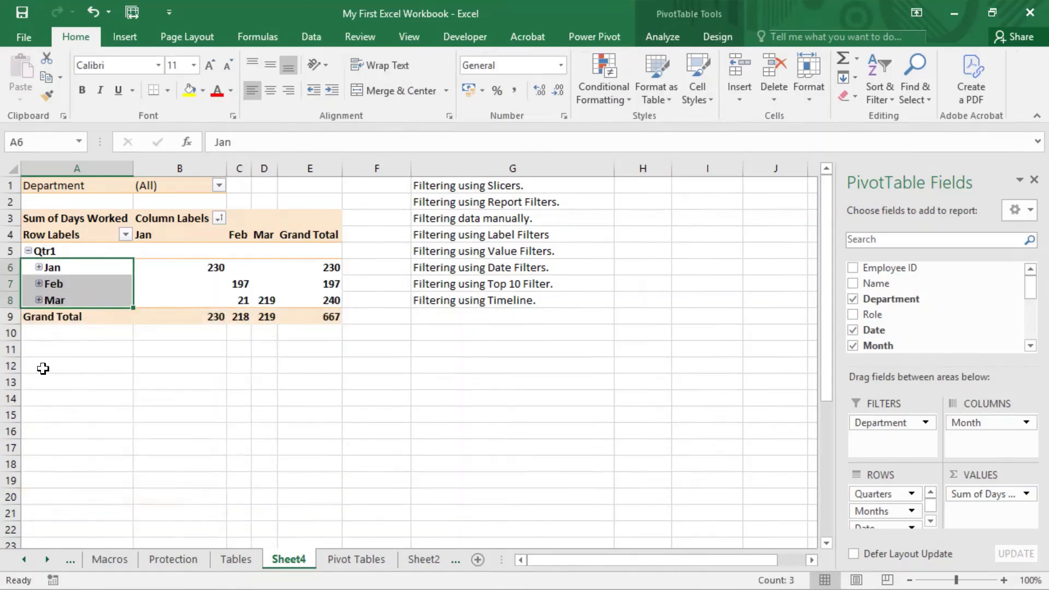
# Add Years to the row date grouping and collapse Qtr1 under 2025.
pyautogui.rightClick(60, 251)
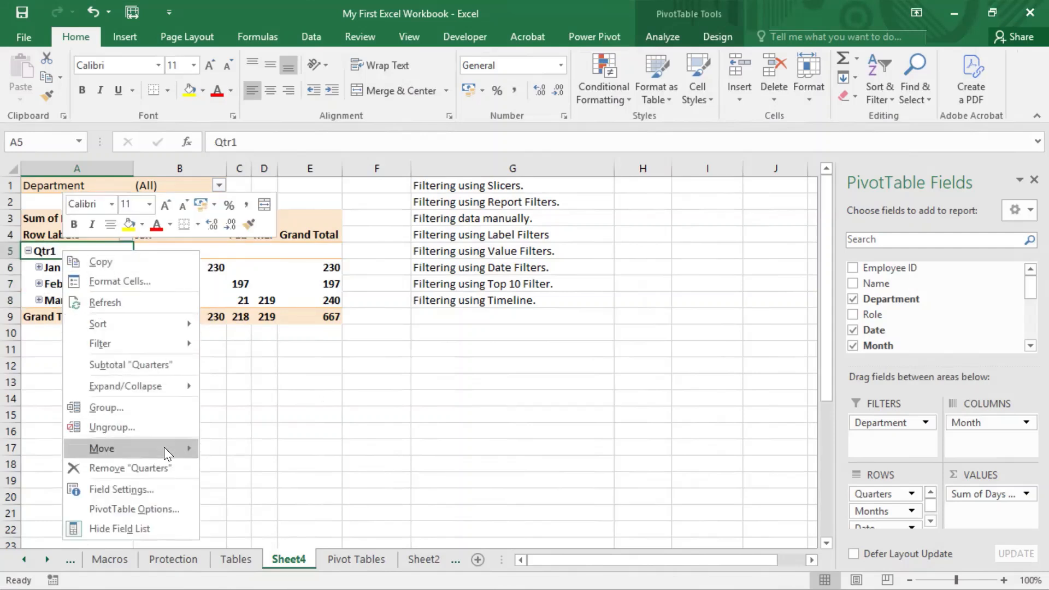
pyautogui.click(132, 411)
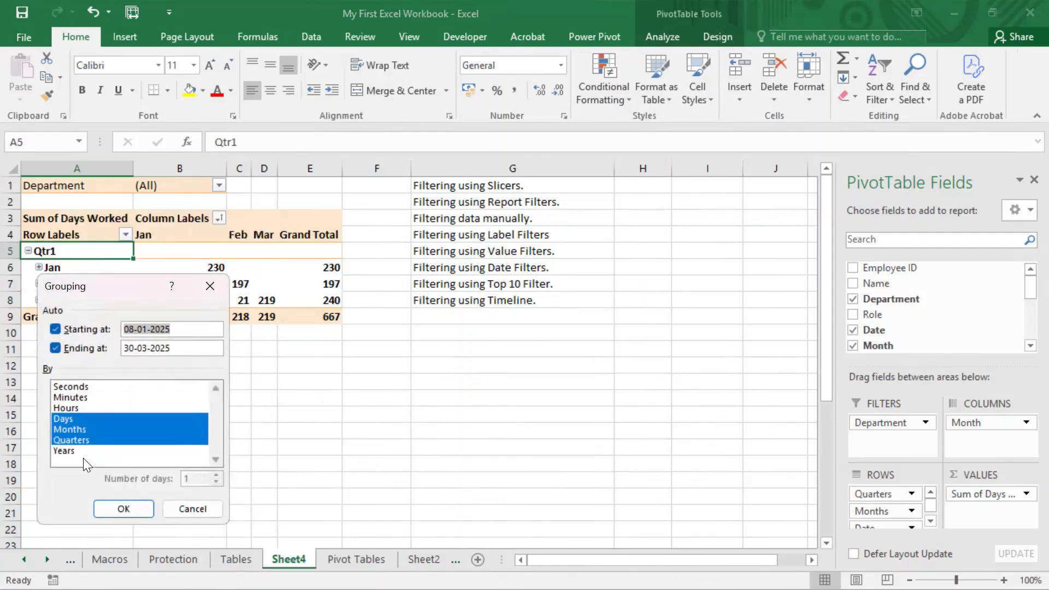
pyautogui.click(79, 451)
pyautogui.click(123, 508)
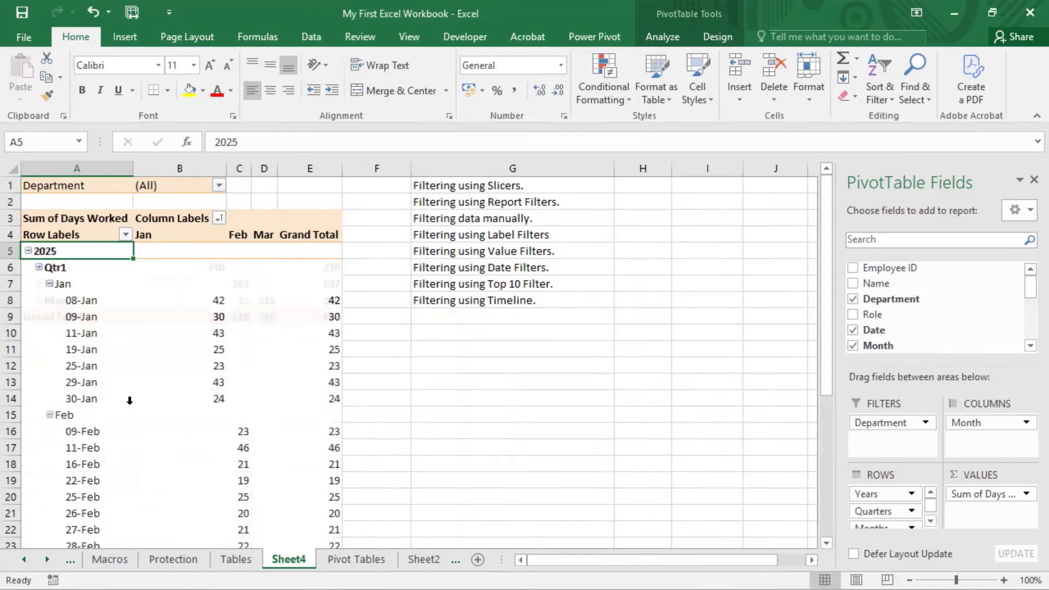
pyautogui.click(39, 267)
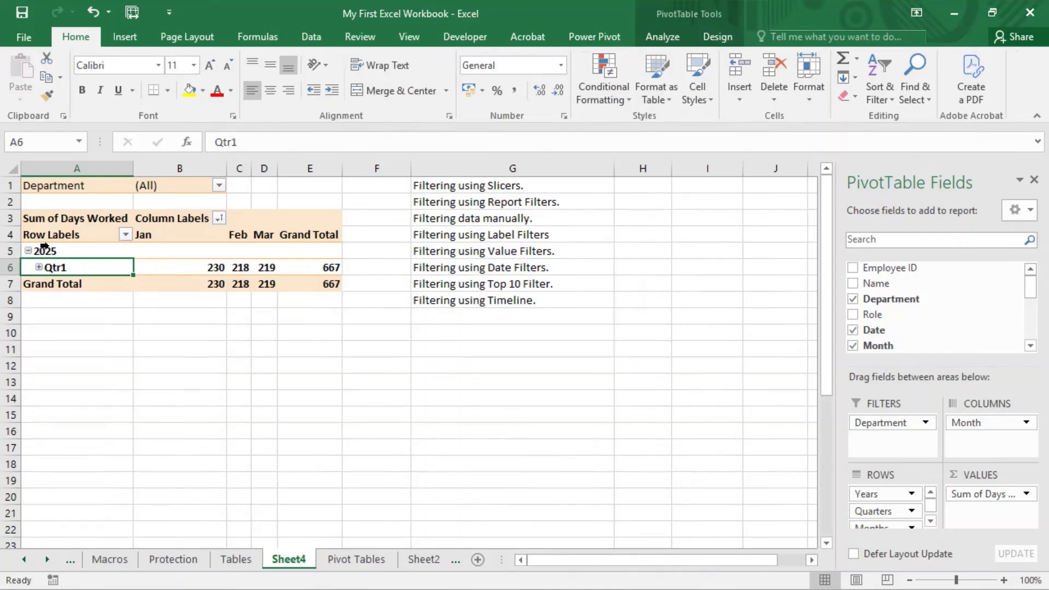
# Ungroup the row dates and look through the individual dates in the row labels.
pyautogui.rightClick(63, 269)
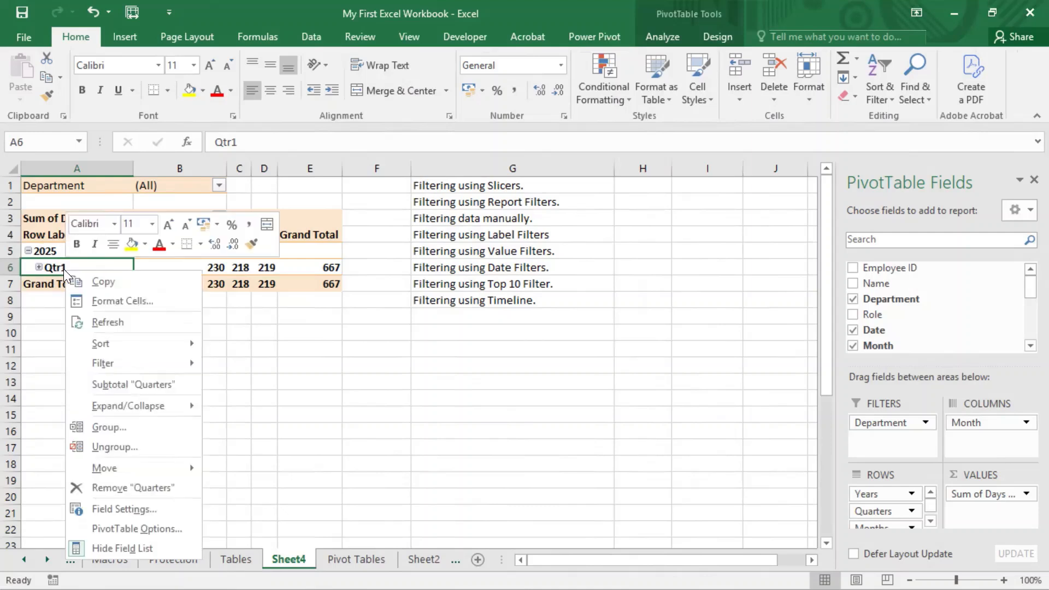
pyautogui.click(136, 446)
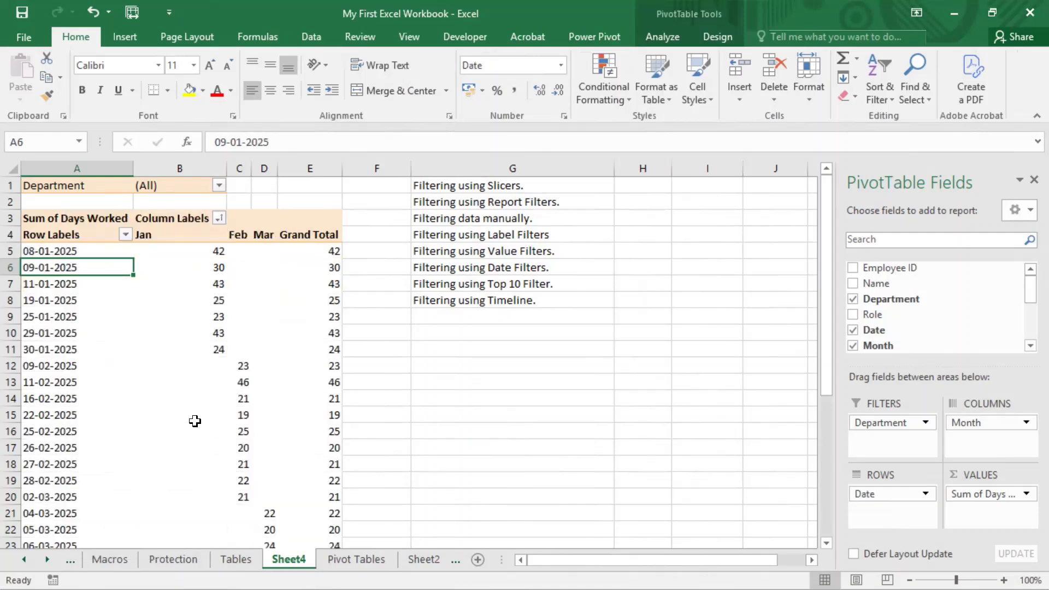
pyautogui.moveTo(76, 250); pyautogui.dragTo(90, 438)
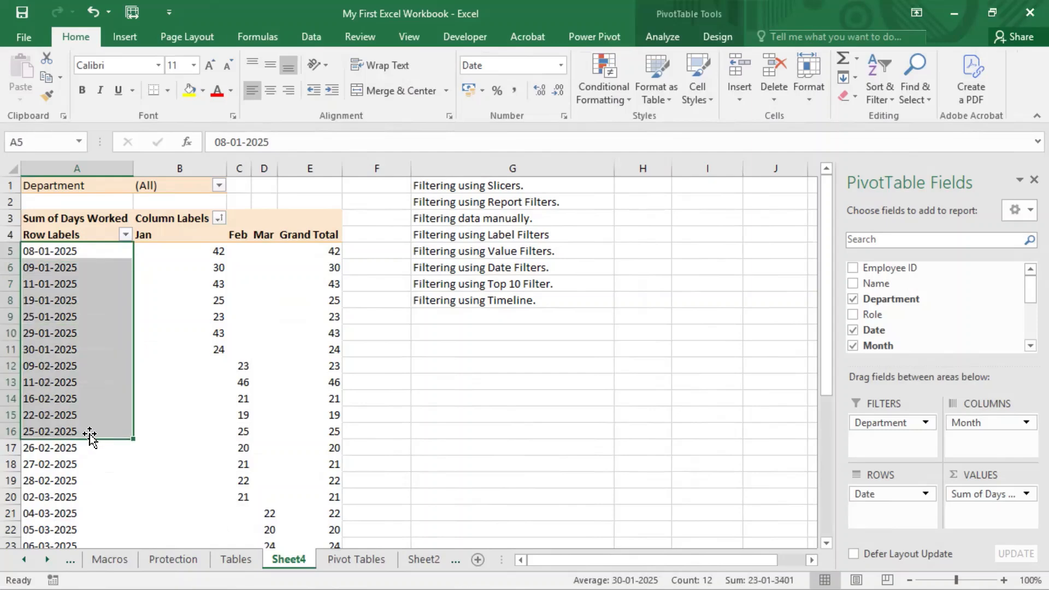
pyautogui.scroll(-6, 110, 421)
pyautogui.scroll(6, 157, 391)
pyautogui.click(399, 414)
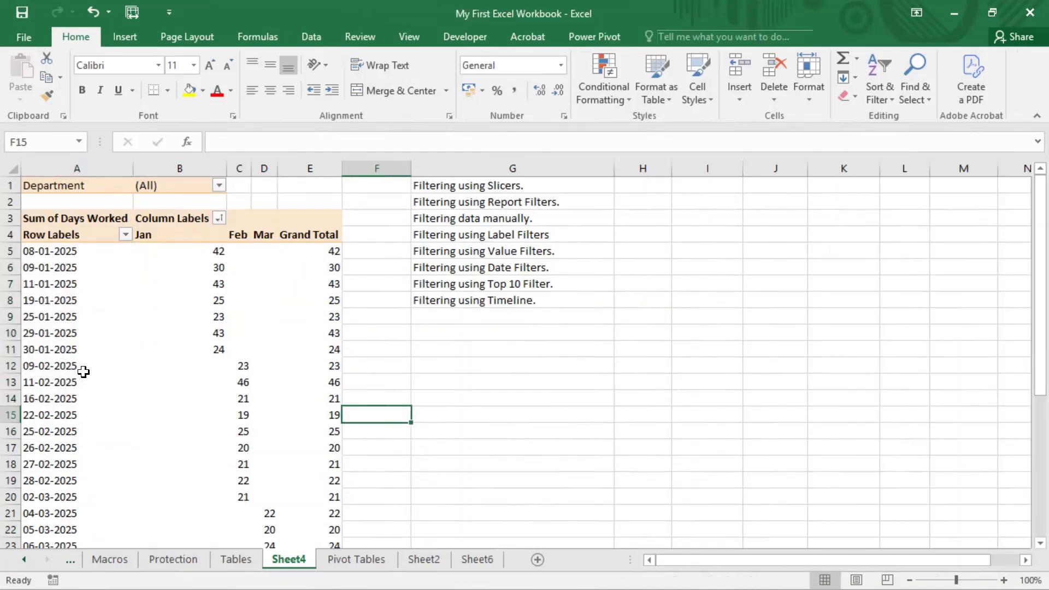
# Review the available grouping intervals for the row dates without applying any.
pyautogui.rightClick(77, 295)
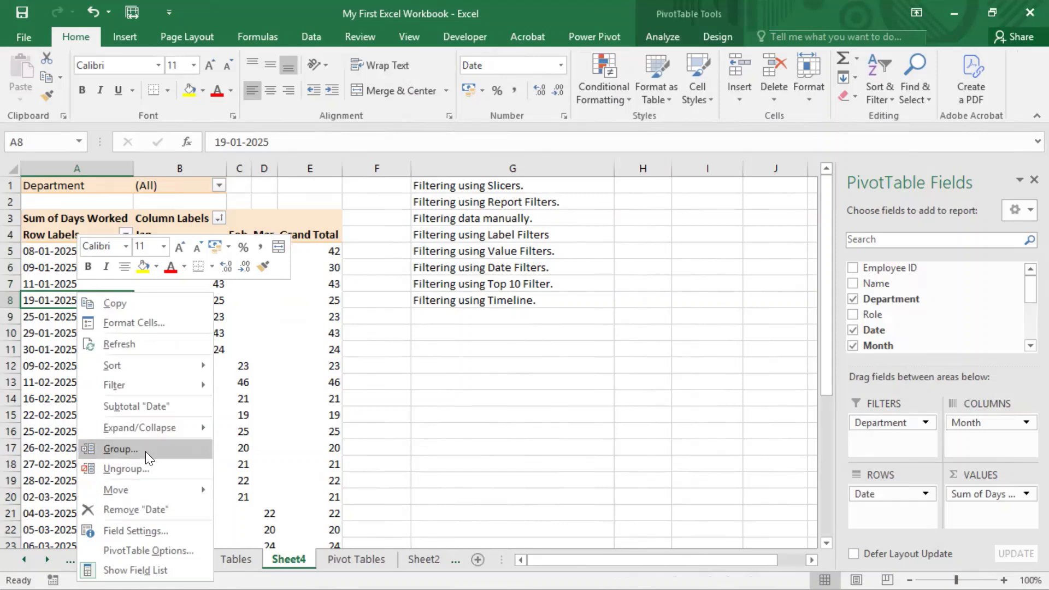
pyautogui.click(147, 454)
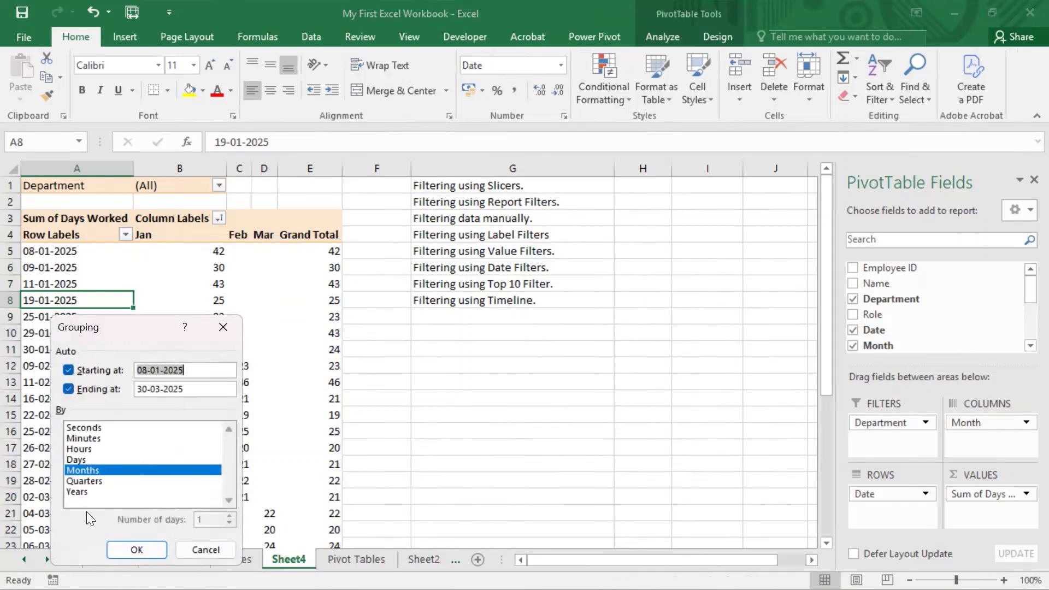
pyautogui.click(215, 551)
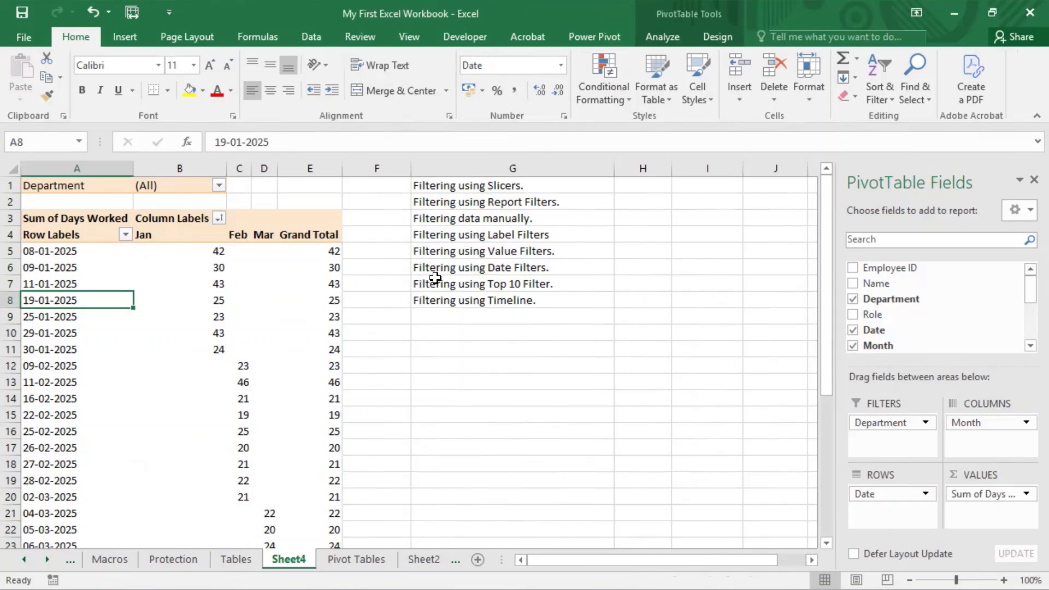
# Go through the list of filtering methods in column G up to the Top 10 Filter entry.
pyautogui.click(543, 267)
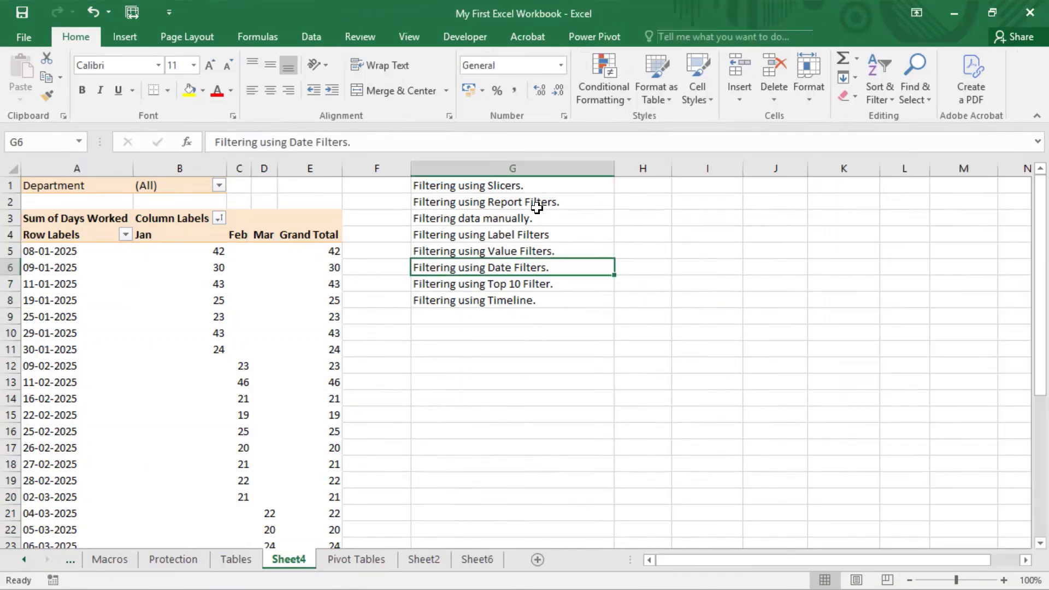
pyautogui.click(542, 203)
pyautogui.moveTo(544, 226); pyautogui.dragTo(549, 260)
pyautogui.click(541, 284)
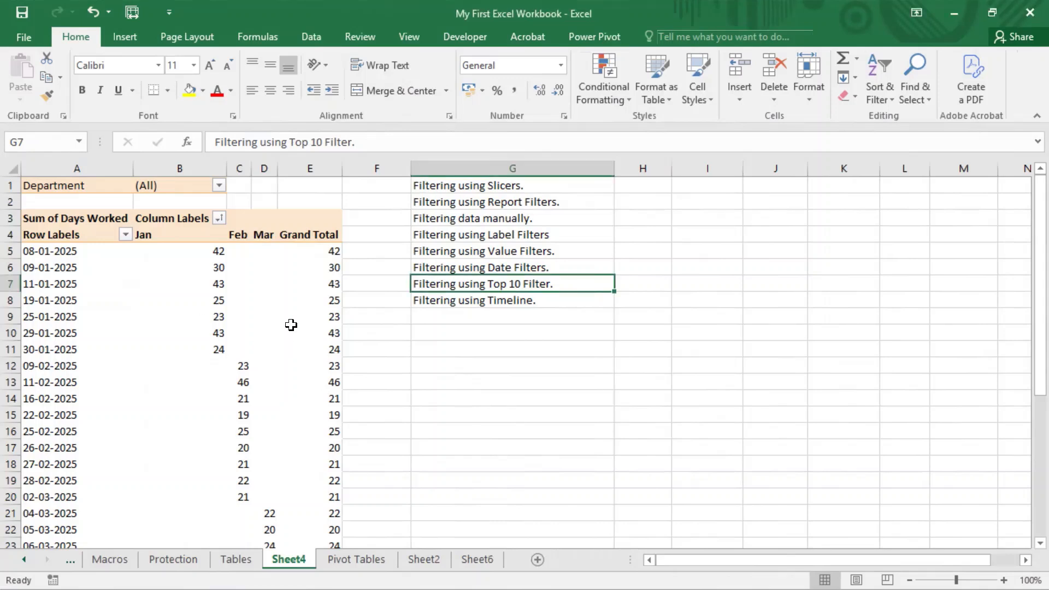
# Replace Date with Name in the pivot table's rows.
pyautogui.click(137, 282)
pyautogui.moveTo(887, 500); pyautogui.dragTo(719, 509)
pyautogui.moveTo(827, 423); pyautogui.dragTo(896, 495)
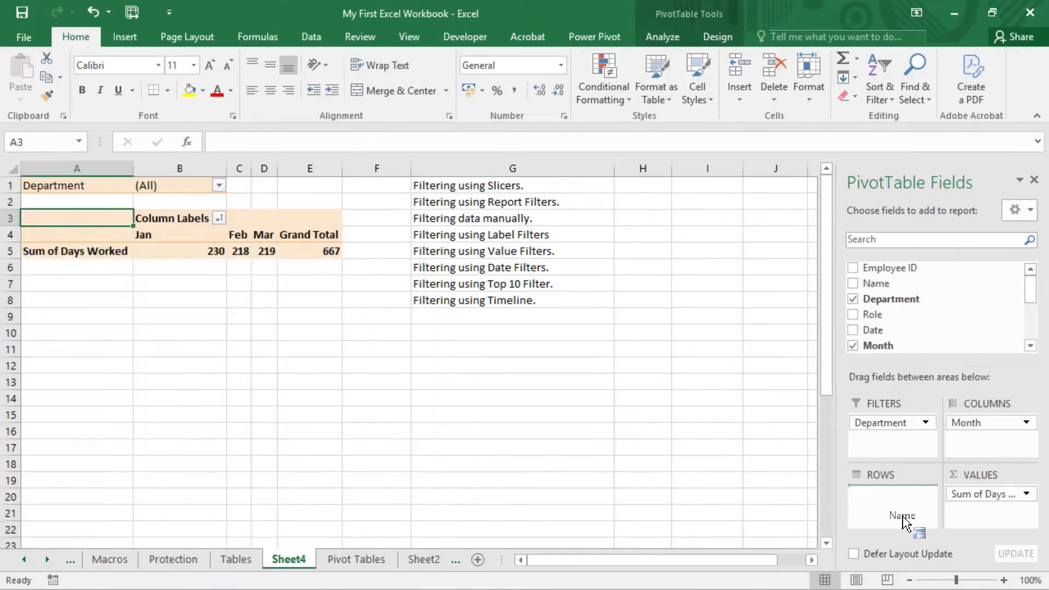
pyautogui.click(75, 257)
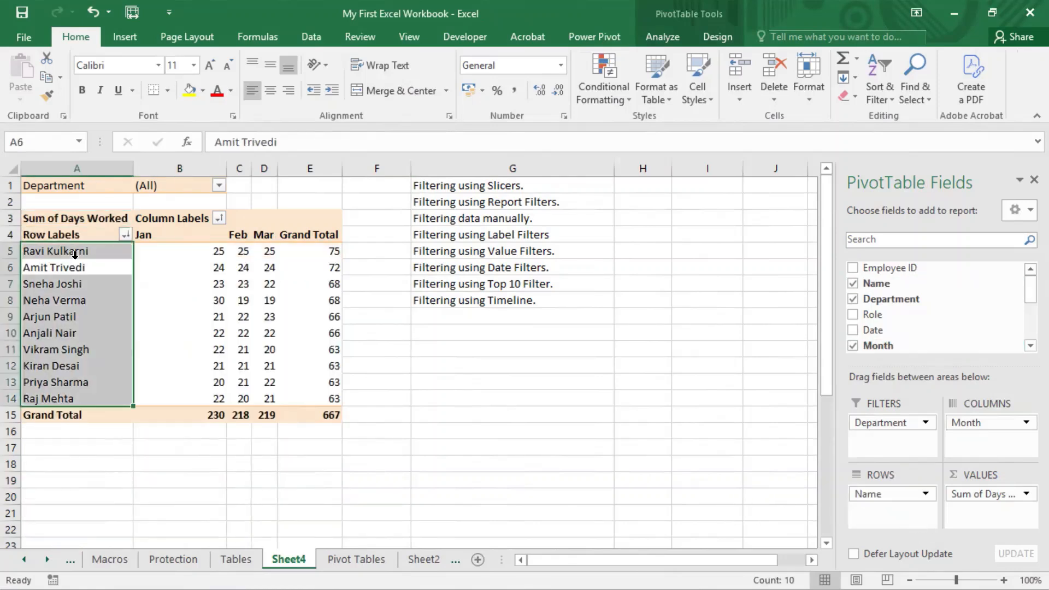
pyautogui.click(112, 250)
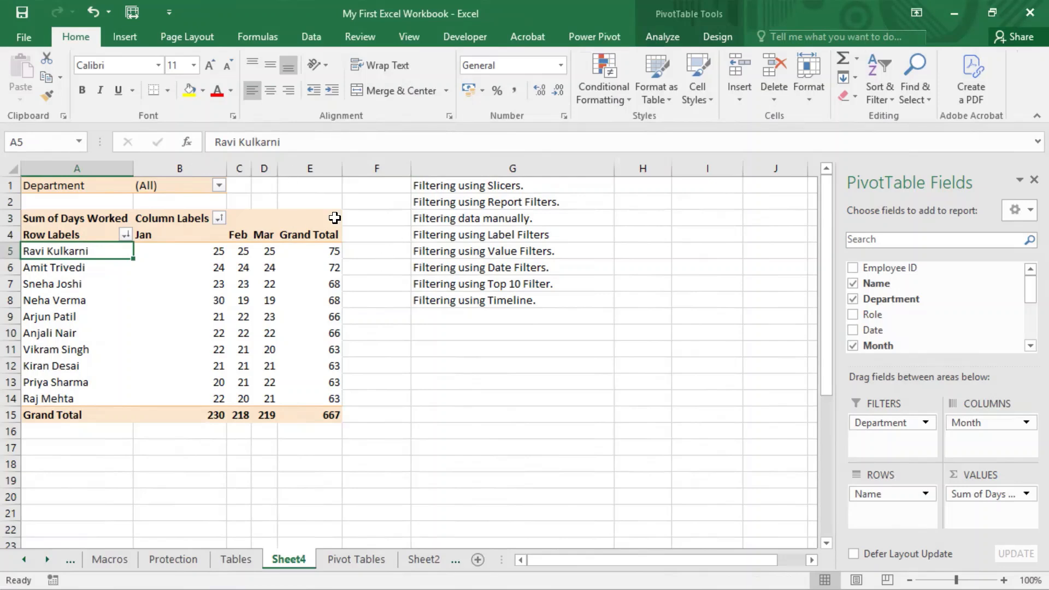
# Check the Name field's value filters for the Top 10 option.
pyautogui.click(126, 234)
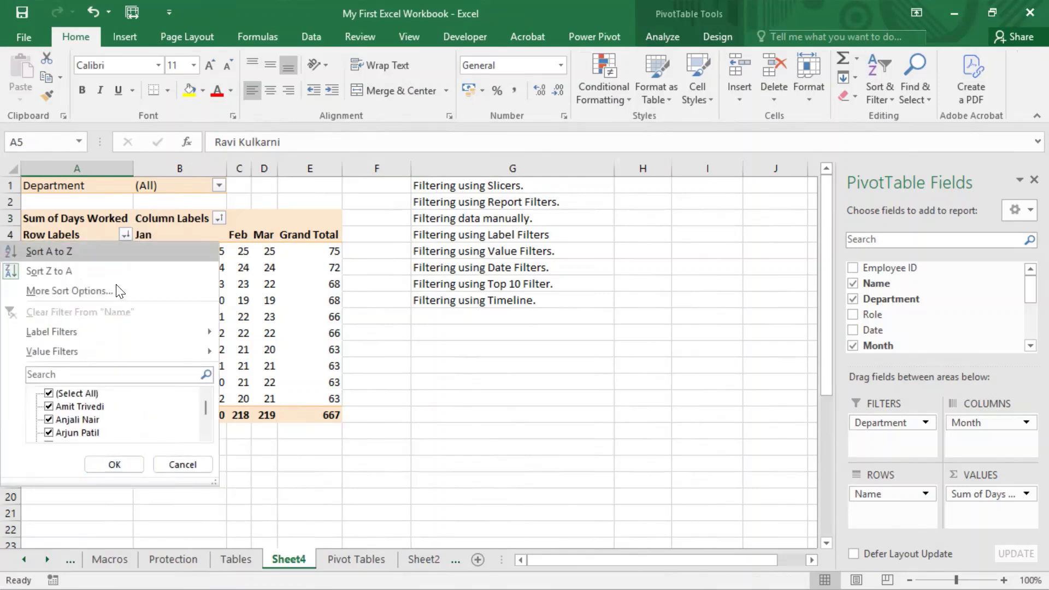
pyautogui.moveTo(121, 346)
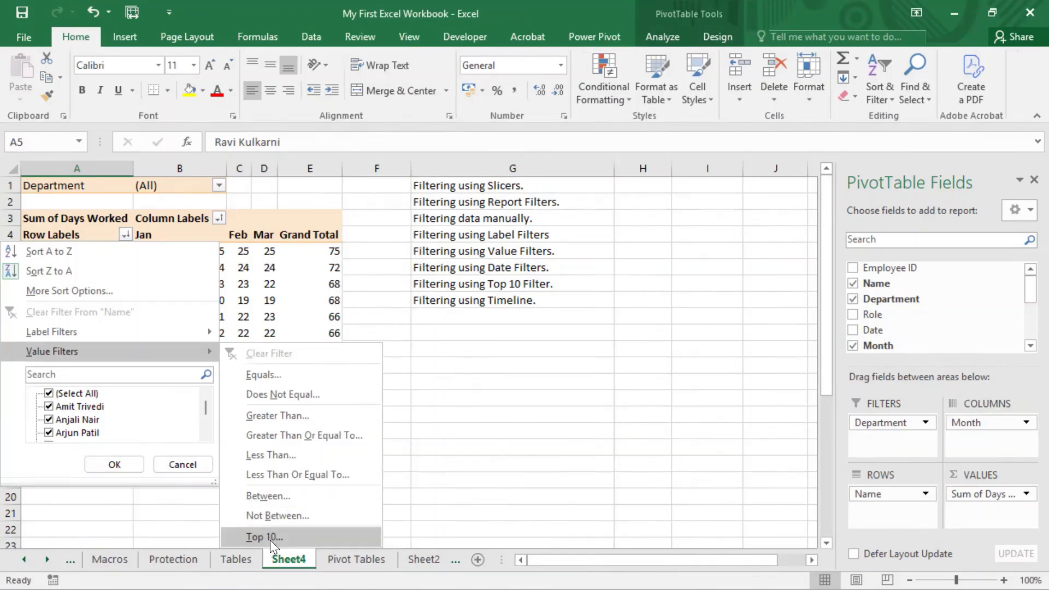
pyautogui.click(631, 478)
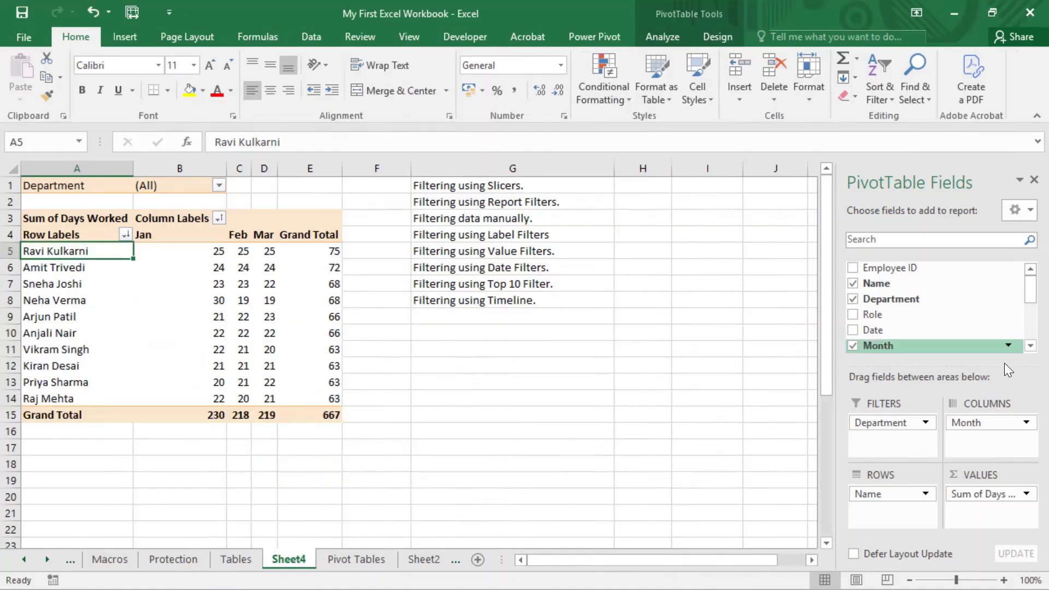
# Replace Name with Date in the pivot table's rows and ungroup the months into individual dates.
pyautogui.moveTo(881, 491); pyautogui.dragTo(738, 508)
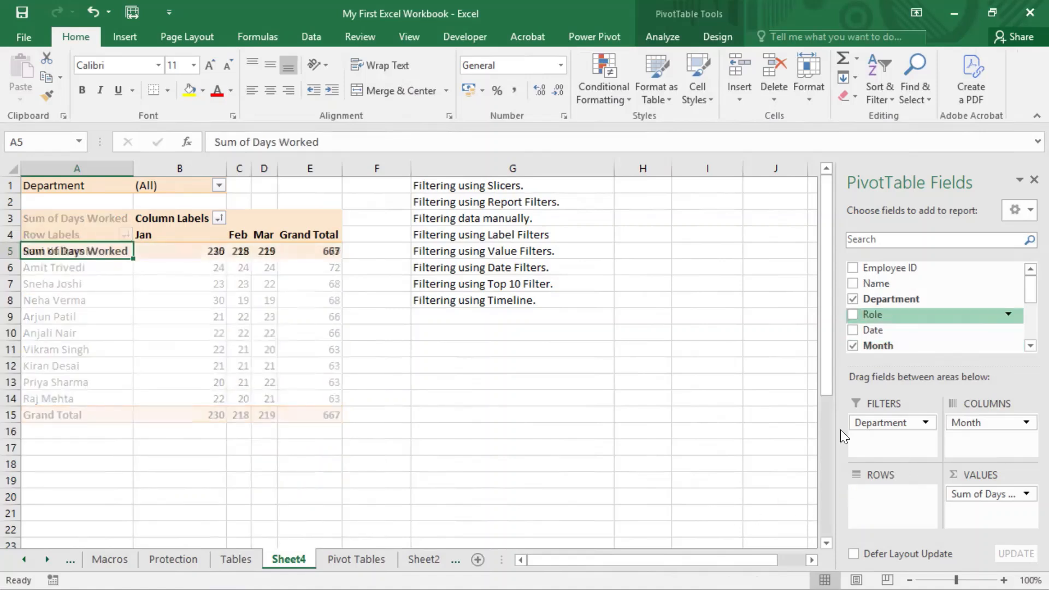
pyautogui.moveTo(873, 330); pyautogui.dragTo(881, 494)
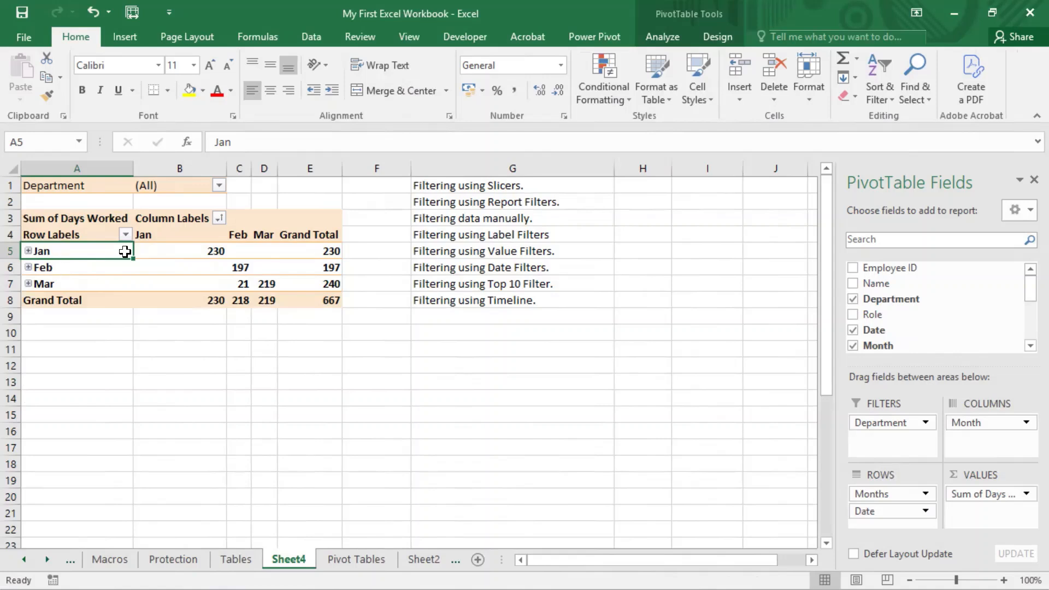
pyautogui.rightClick(41, 251)
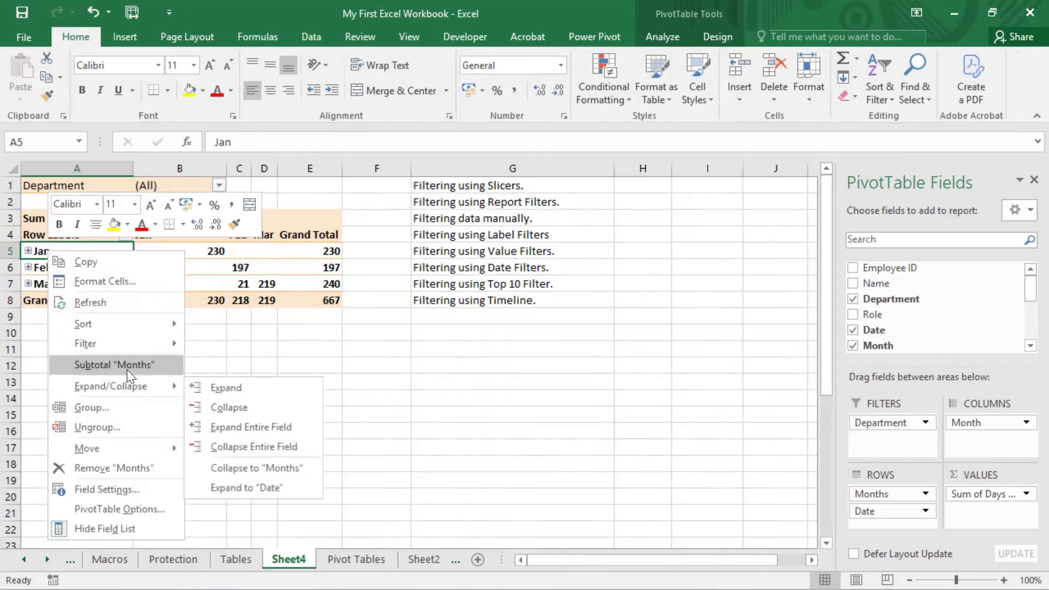
pyautogui.click(117, 429)
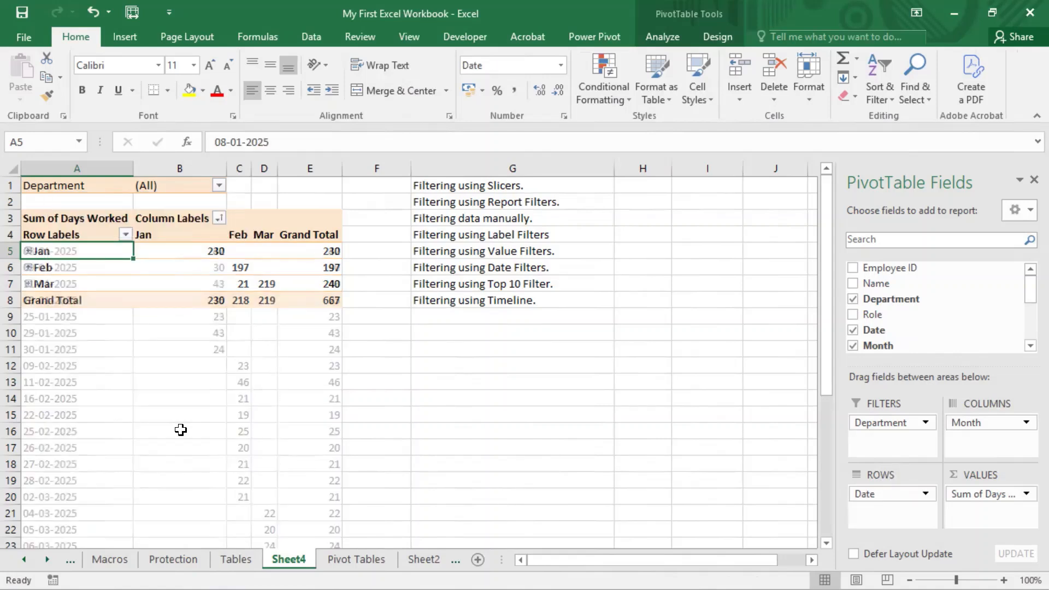
# Open the Top 10 value filter for the Date field and check its Top and Bottom options.
pyautogui.click(125, 235)
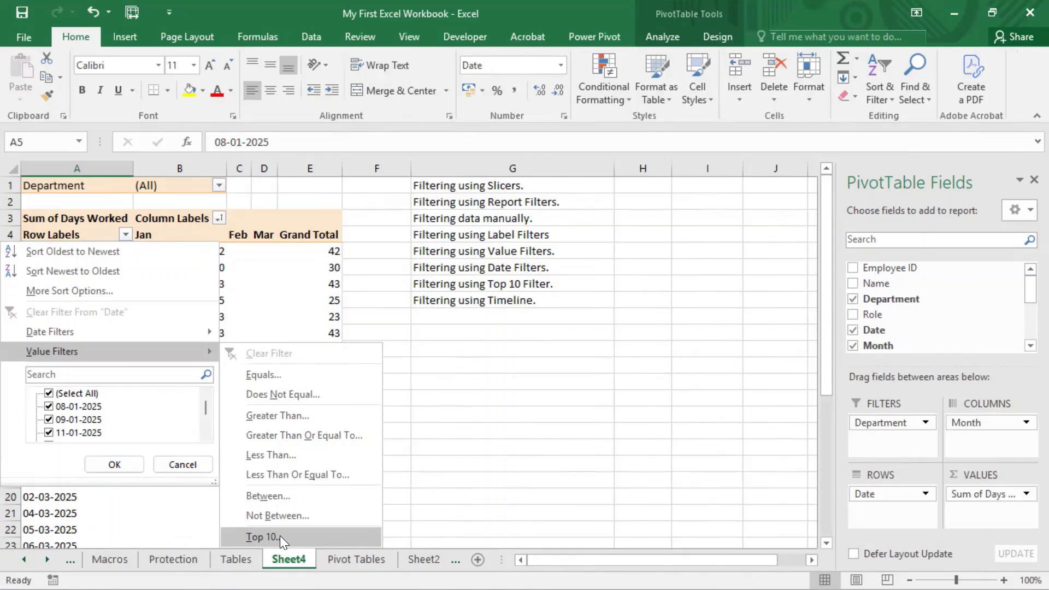
pyautogui.click(263, 536)
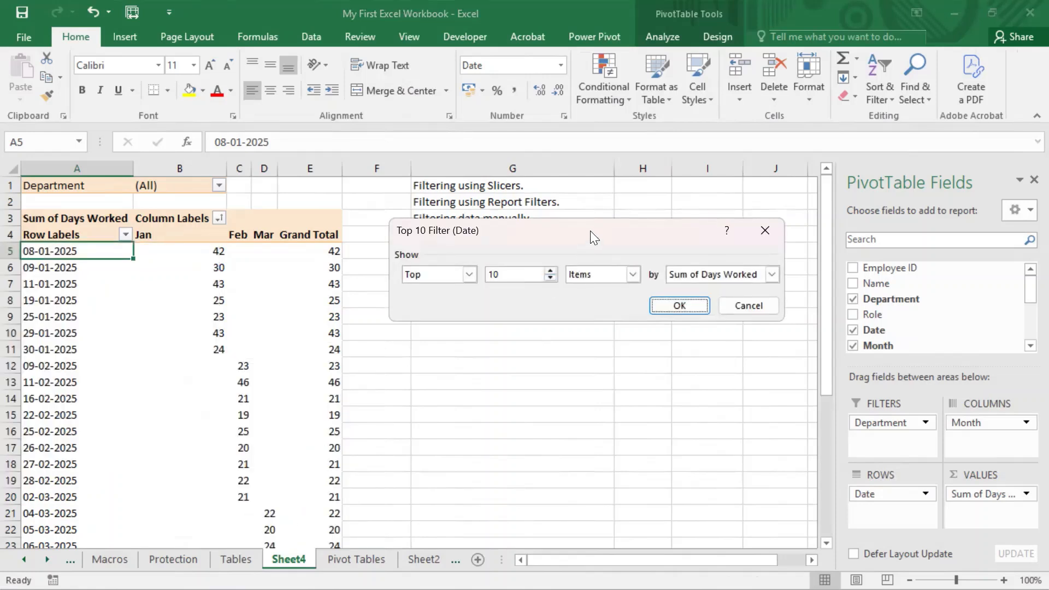
pyautogui.moveTo(590, 231); pyautogui.dragTo(461, 210)
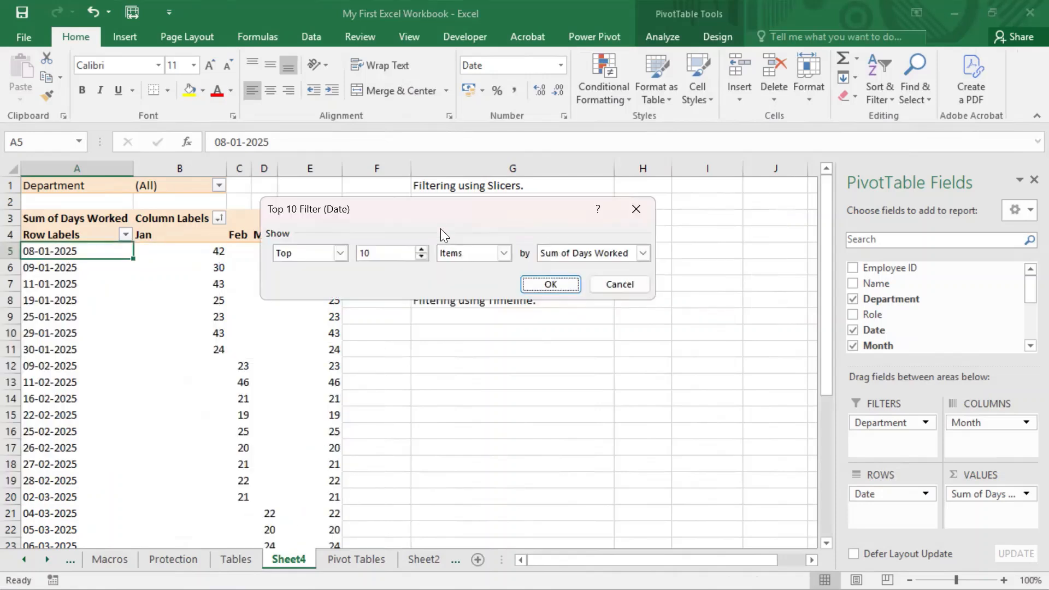
pyautogui.click(340, 253)
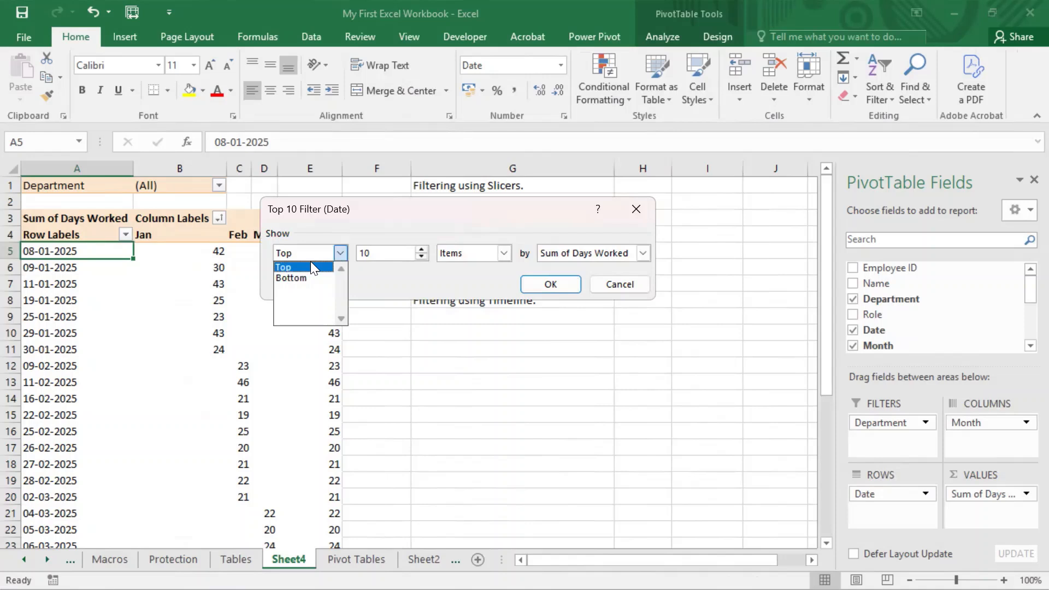
pyautogui.click(389, 275)
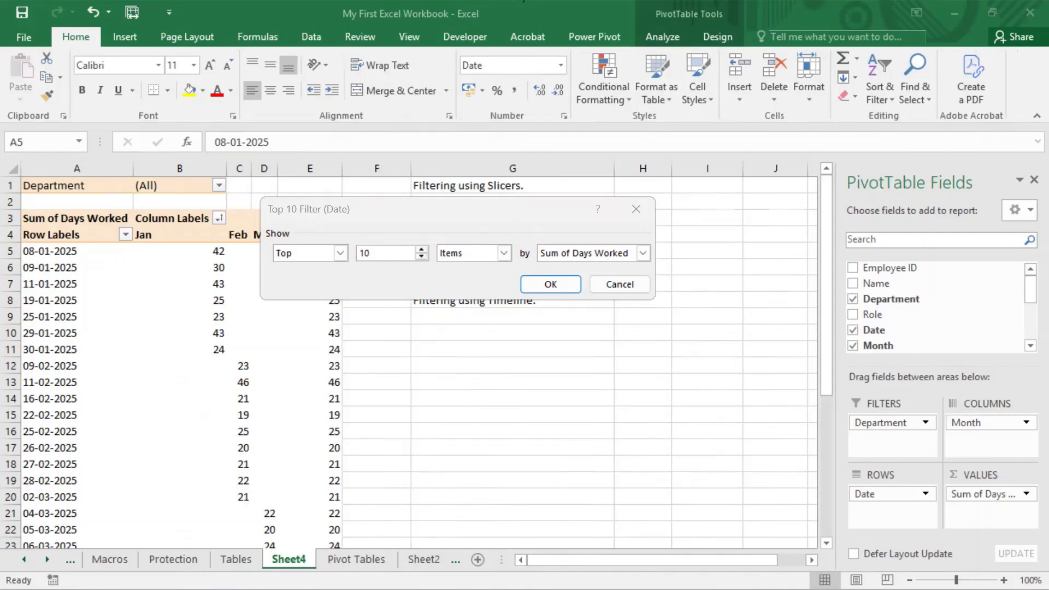
pyautogui.click(339, 253)
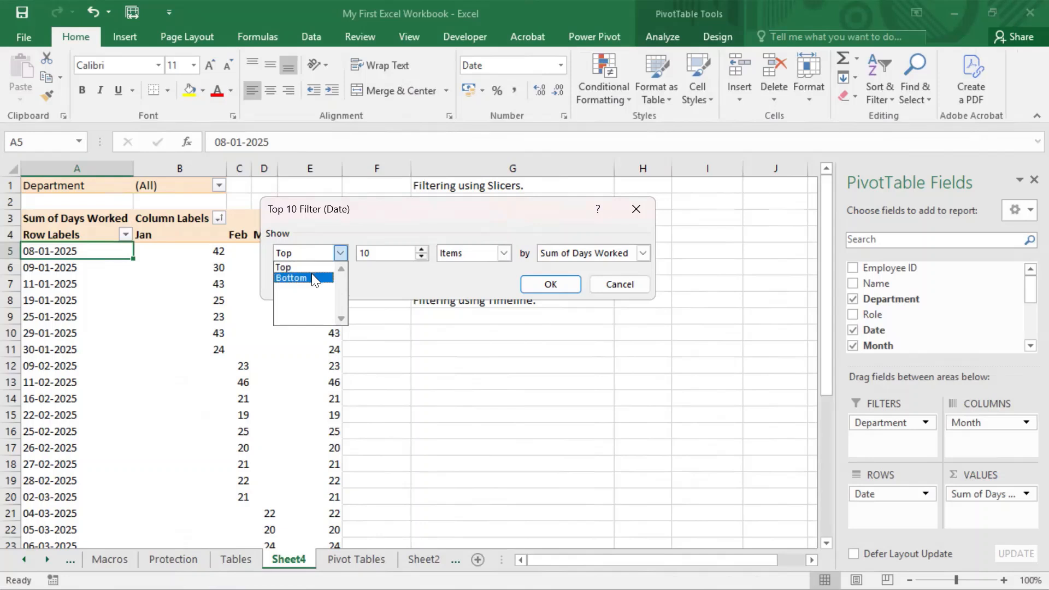
pyautogui.click(374, 275)
# Set the Top 10 filter's count to 5, keeping the Top option.
pyautogui.click(400, 253)
pyautogui.doubleClick(400, 253)
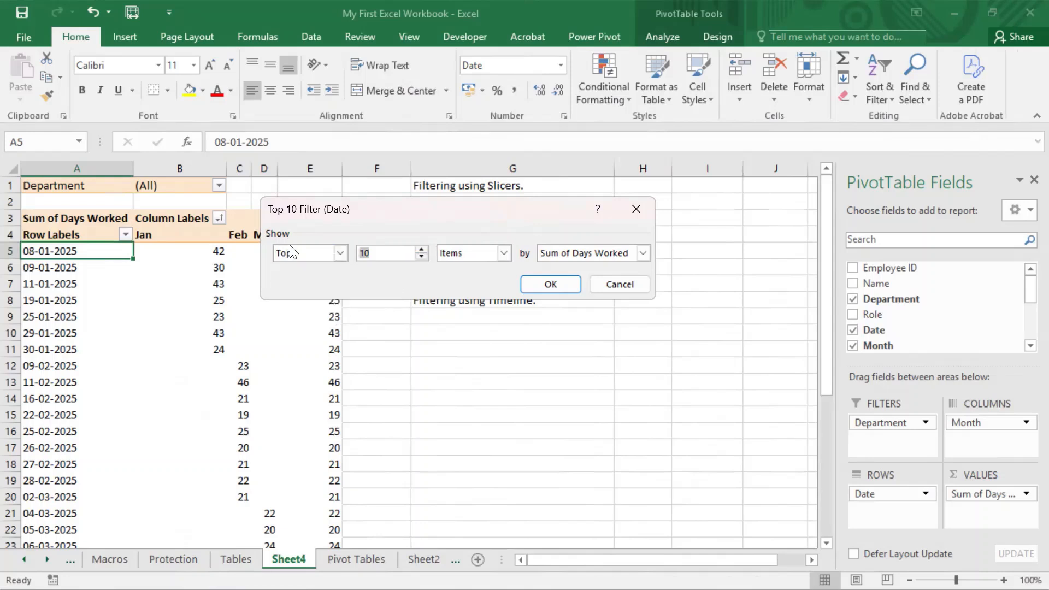
pyautogui.write('5')
pyautogui.click(422, 256)
pyautogui.click(338, 253)
pyautogui.click(339, 254)
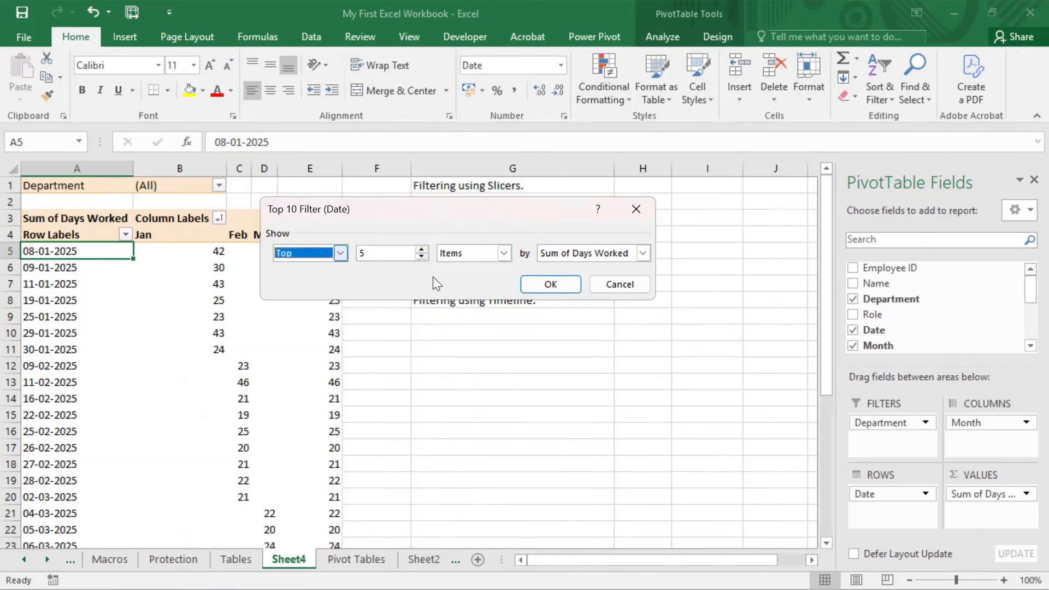
# Set the filter type to Sum by Sum of Days Worked and apply it to the dates.
pyautogui.click(504, 255)
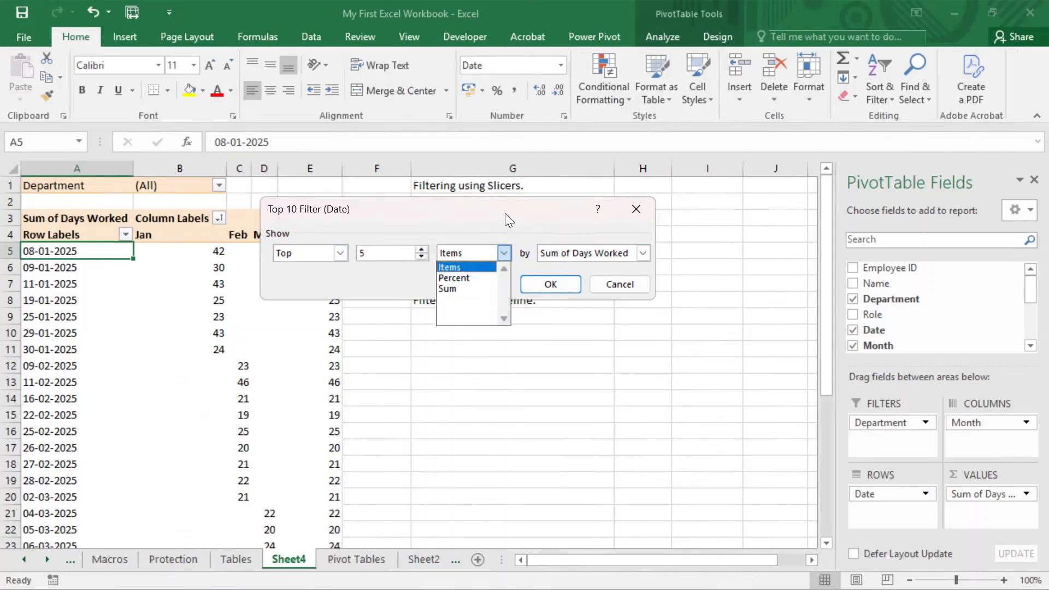
pyautogui.click(465, 288)
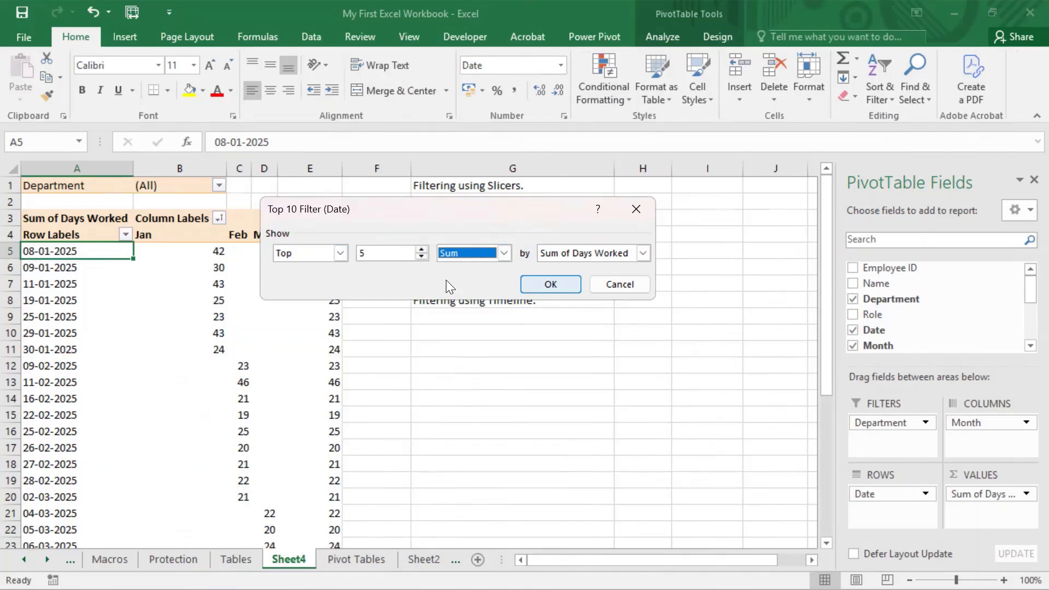
pyautogui.press('Return')
pyautogui.click(256, 314)
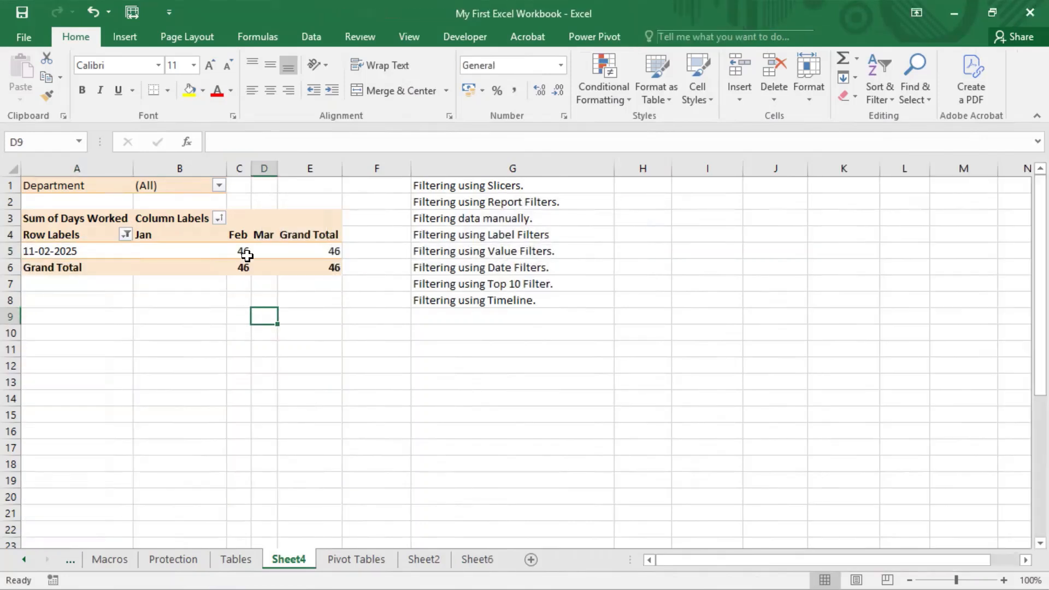
pyautogui.click(239, 251)
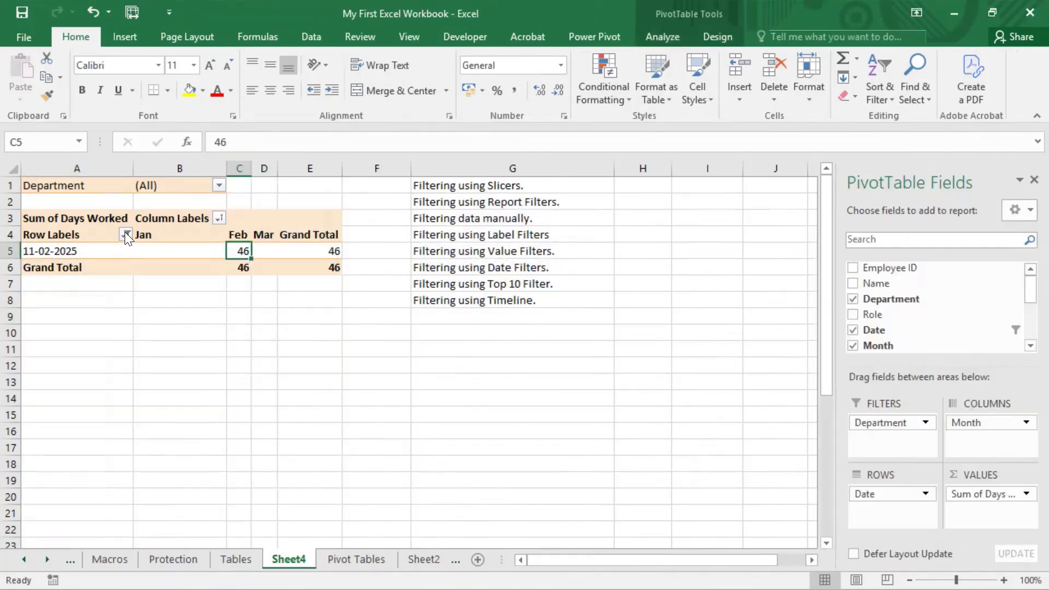
# Change the Date field's Top 10 filter to the top 5 Items and examine the remaining dates' values and grand totals.
pyautogui.click(125, 234)
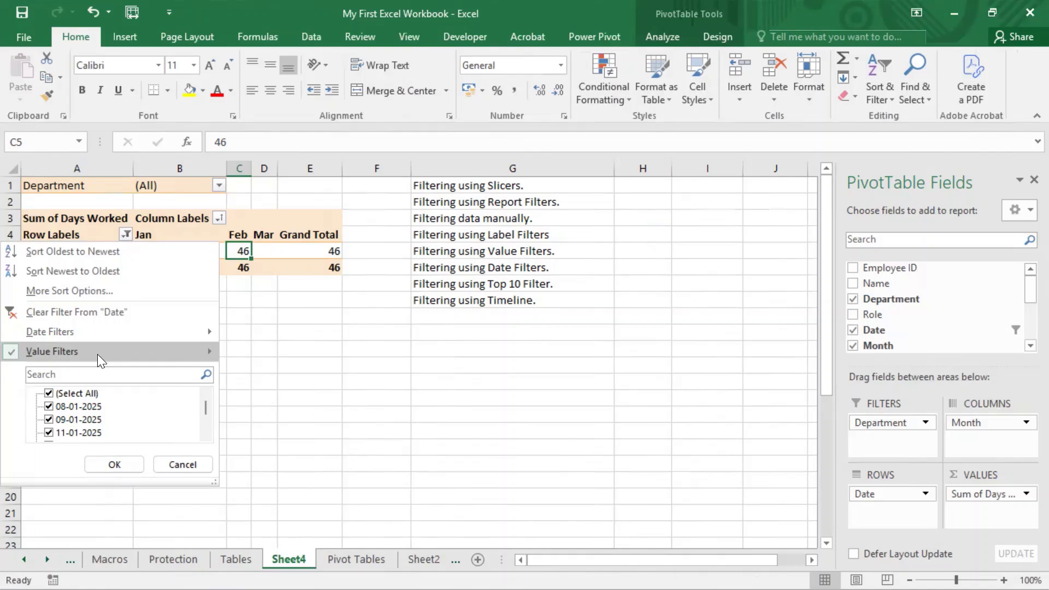
pyautogui.moveTo(97, 354)
pyautogui.click(256, 533)
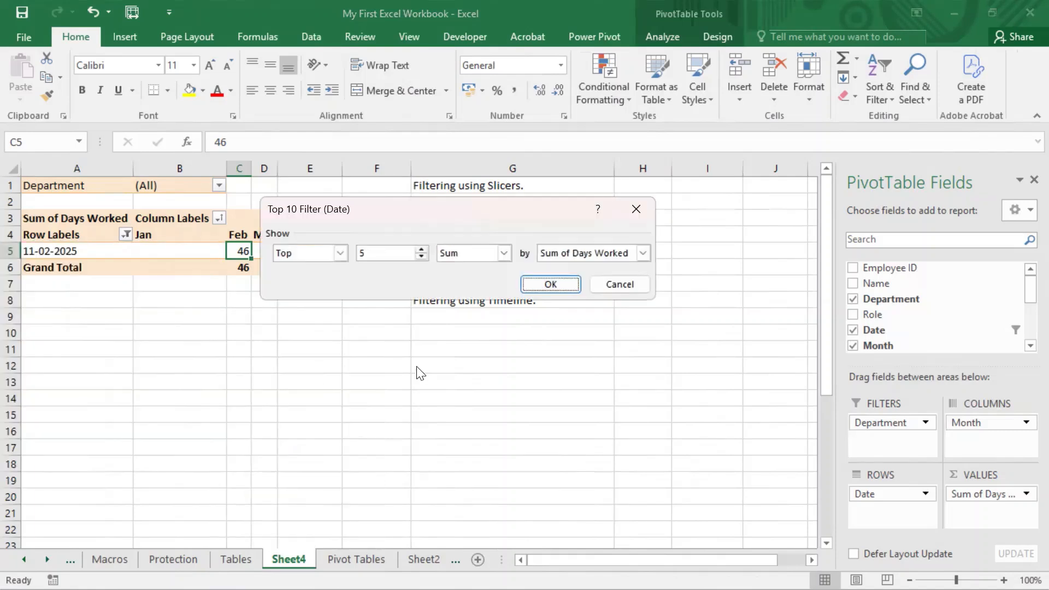
pyautogui.click(500, 253)
pyautogui.click(476, 269)
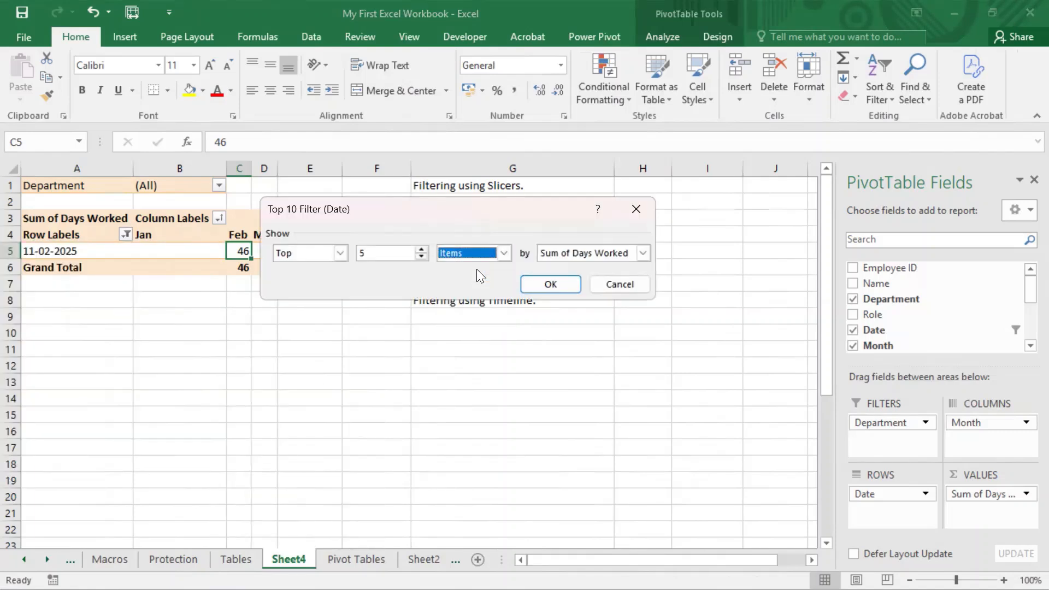
pyautogui.click(550, 284)
pyautogui.moveTo(216, 250); pyautogui.dragTo(226, 319)
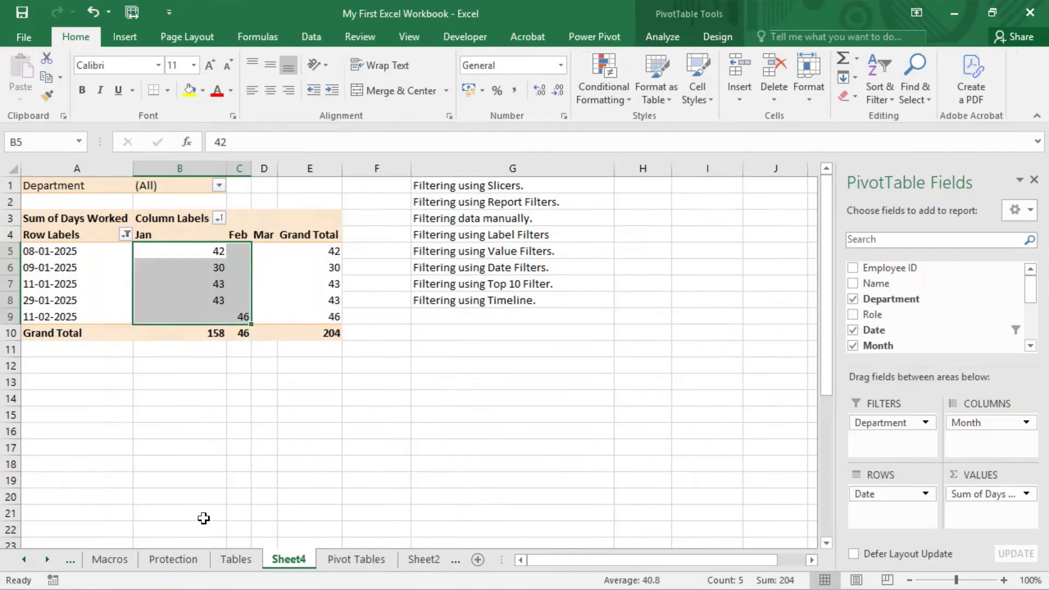
pyautogui.moveTo(334, 250); pyautogui.dragTo(332, 317)
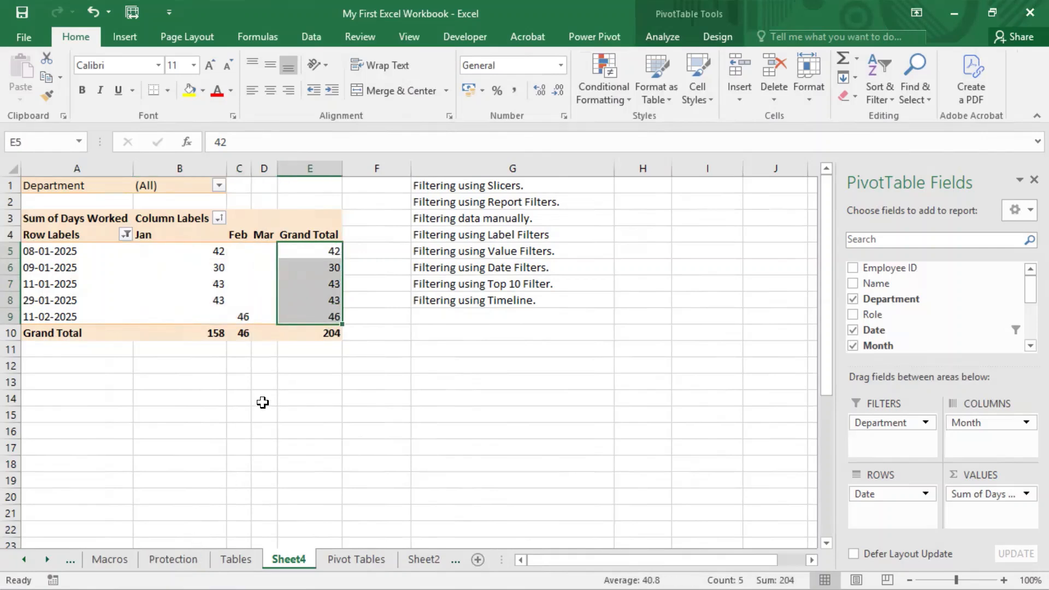
# Switch the Date field's Top 10 filter to show the Bottom 5 Items by Sum of Days Worked.
pyautogui.click(126, 234)
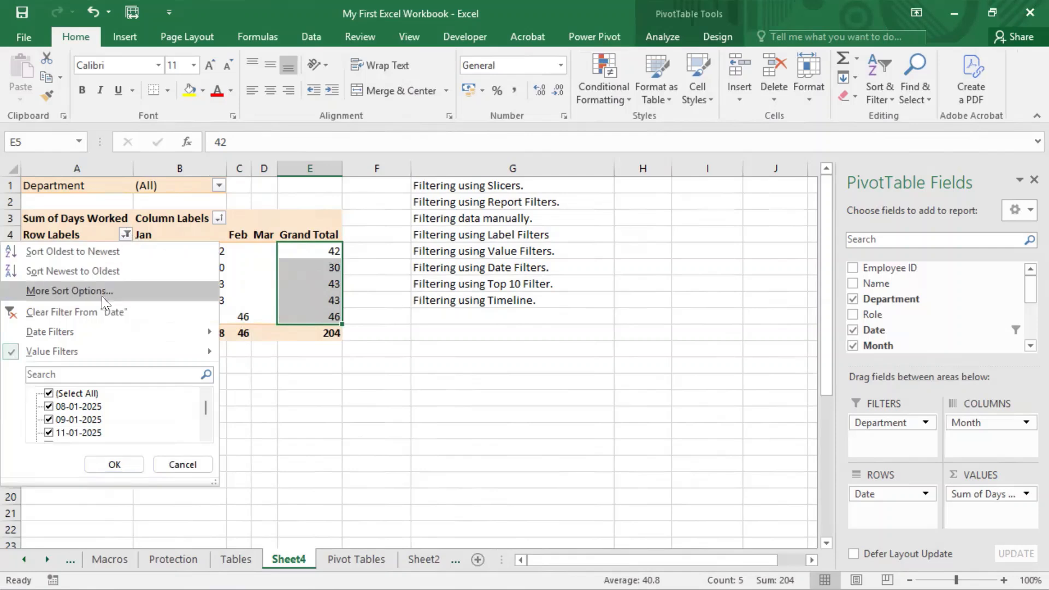
pyautogui.moveTo(77, 351)
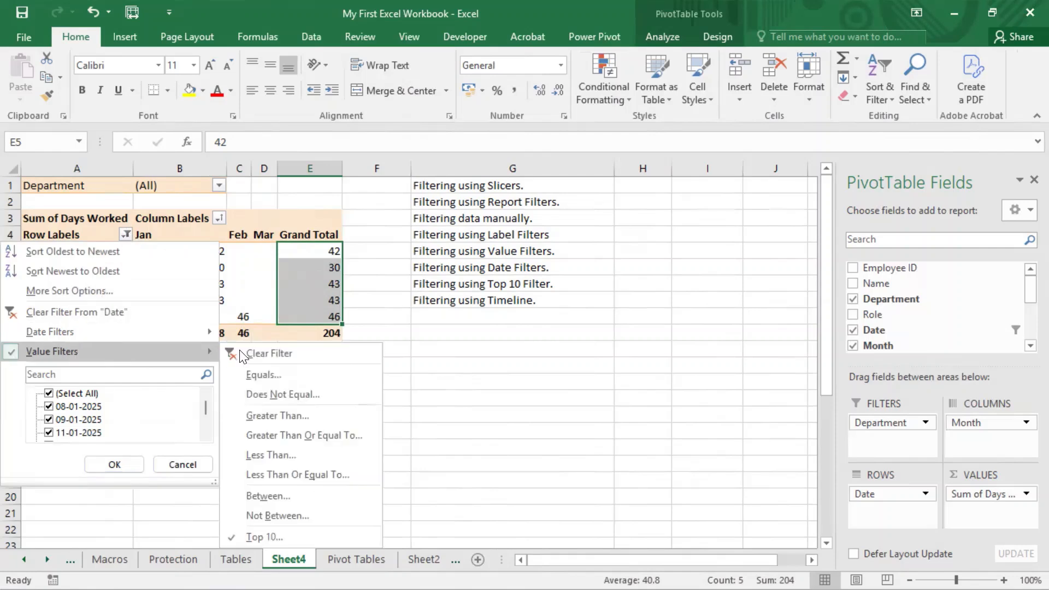
pyautogui.click(268, 537)
pyautogui.click(336, 258)
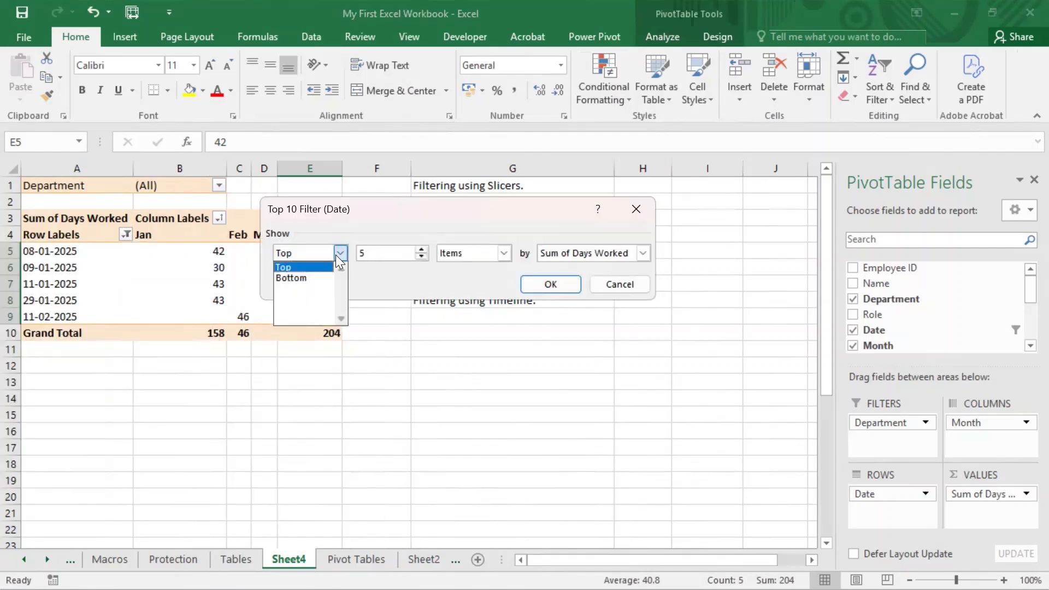
pyautogui.click(308, 278)
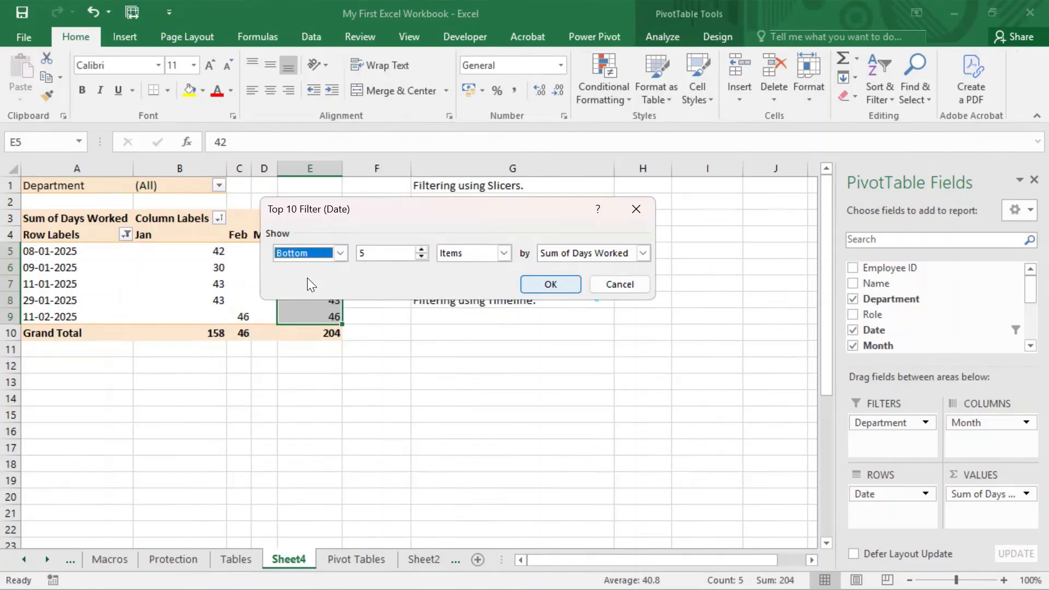
pyautogui.press('Return')
pyautogui.click(362, 446)
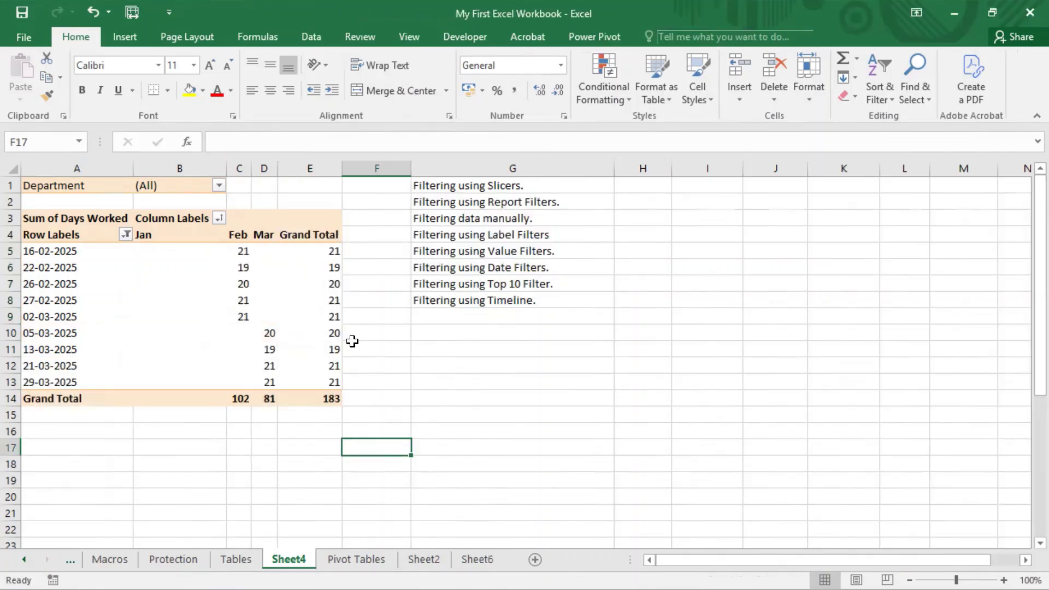
# Compare the Grand Total values of the filtered dates and review the filtering methods listed in column G.
pyautogui.moveTo(334, 383); pyautogui.dragTo(347, 298)
pyautogui.click(363, 363)
pyautogui.click(330, 314)
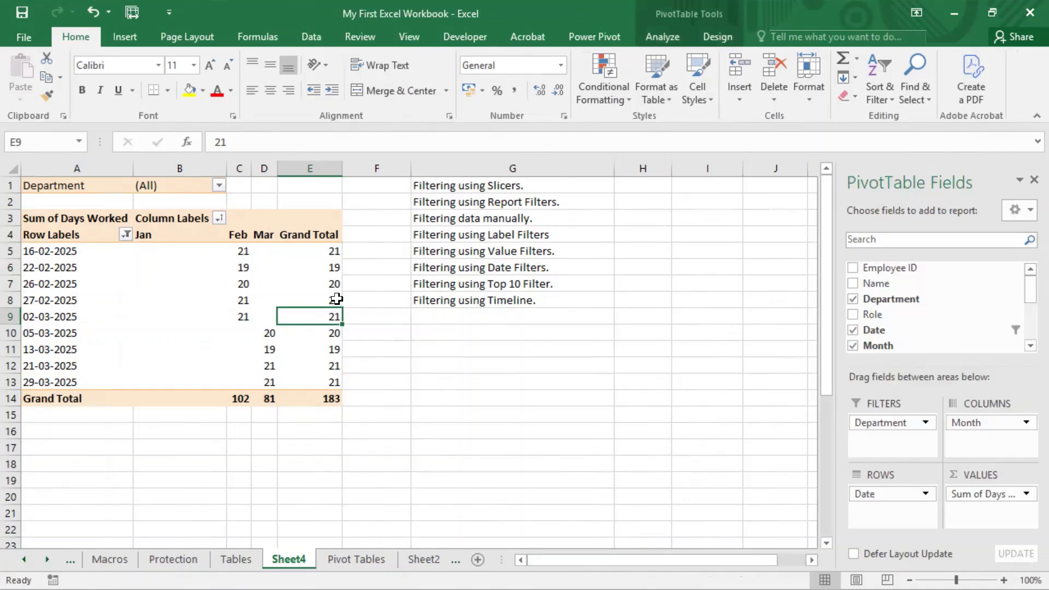
pyautogui.click(337, 299)
pyautogui.click(334, 255)
pyautogui.click(330, 383)
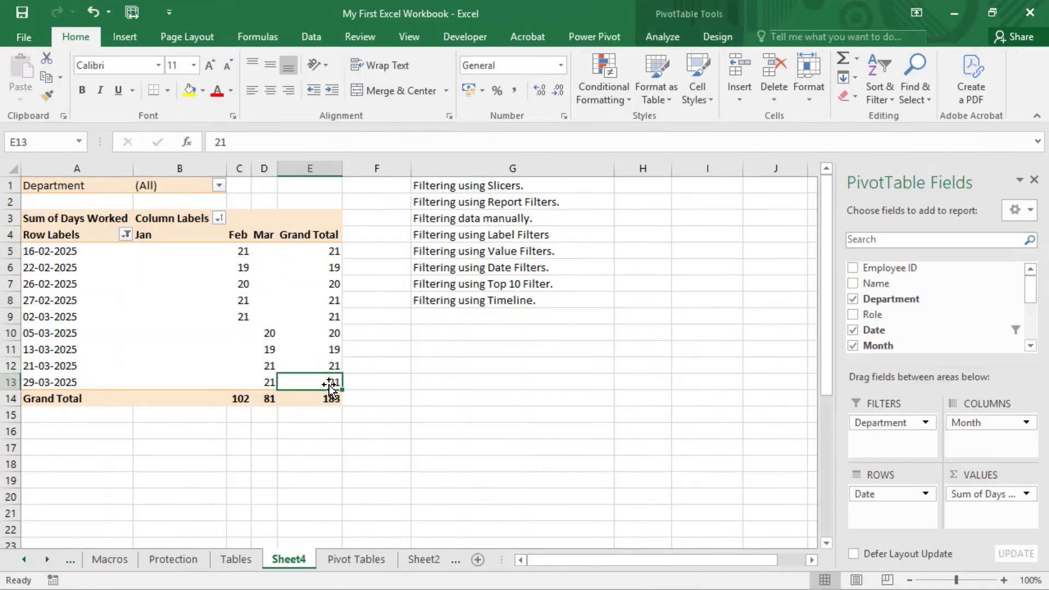
pyautogui.moveTo(330, 386); pyautogui.dragTo(334, 251)
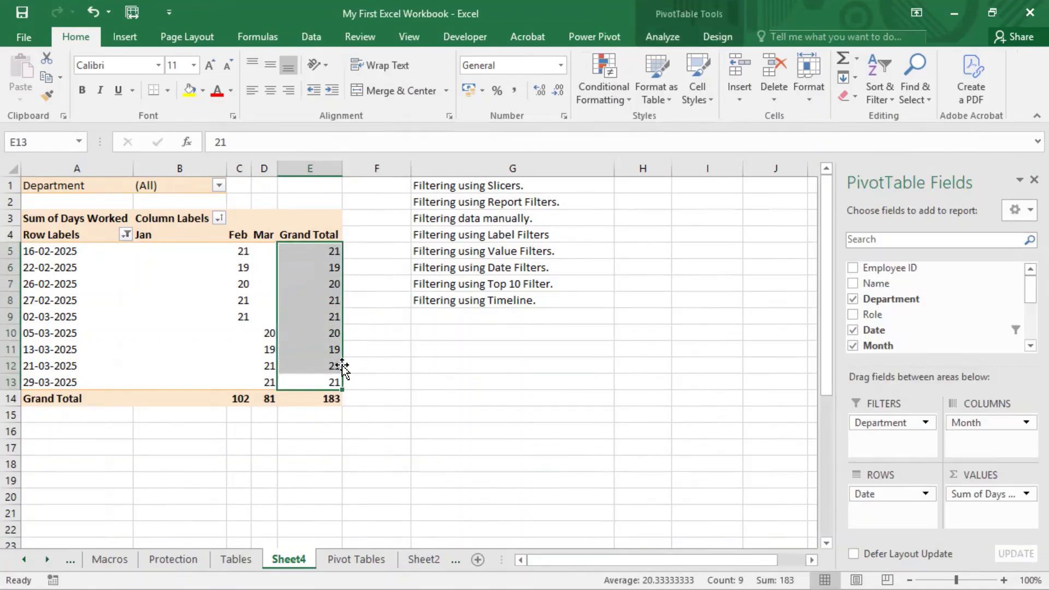
pyautogui.moveTo(322, 370); pyautogui.dragTo(328, 383)
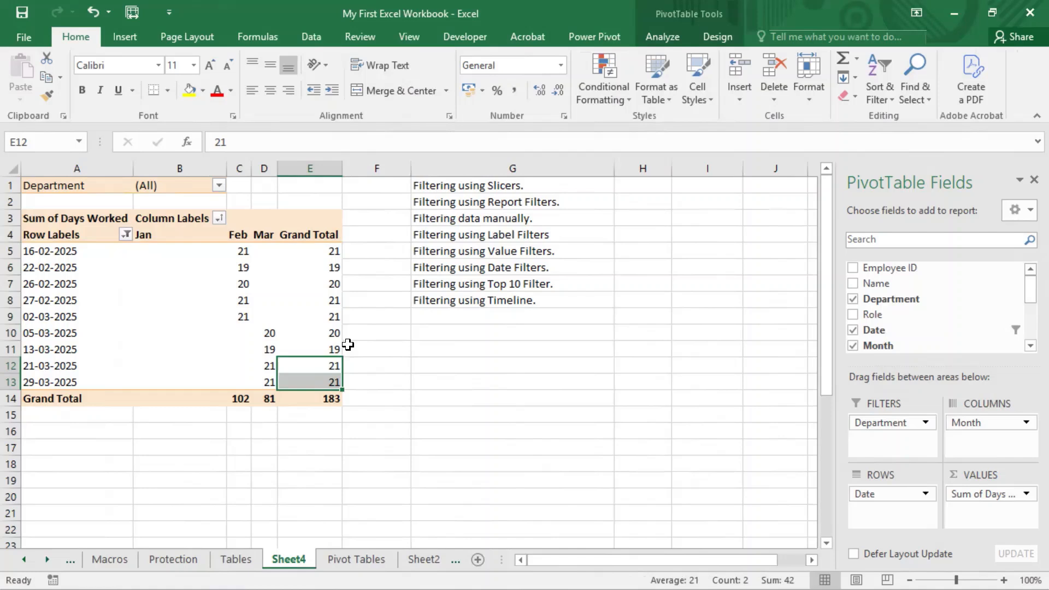
pyautogui.click(332, 319)
pyautogui.moveTo(328, 301); pyautogui.dragTo(325, 311)
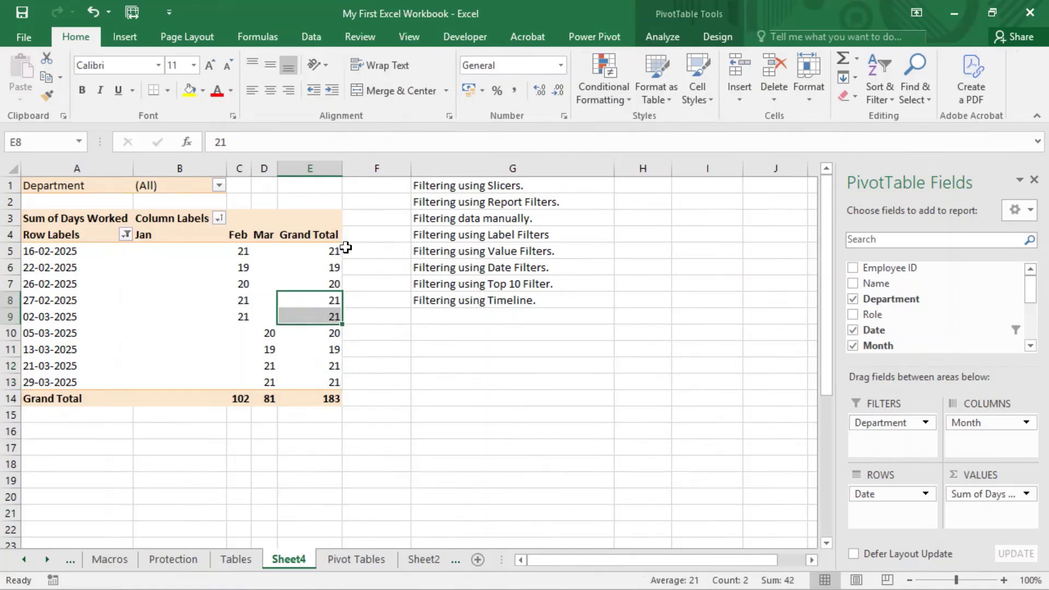
pyautogui.click(338, 251)
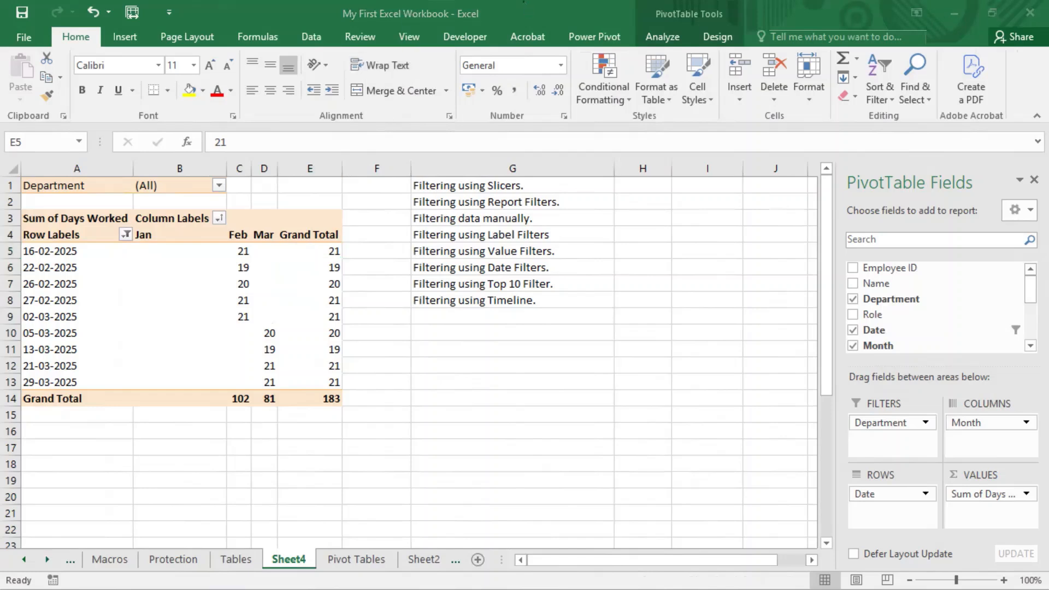
pyautogui.moveTo(496, 279); pyautogui.dragTo(486, 235)
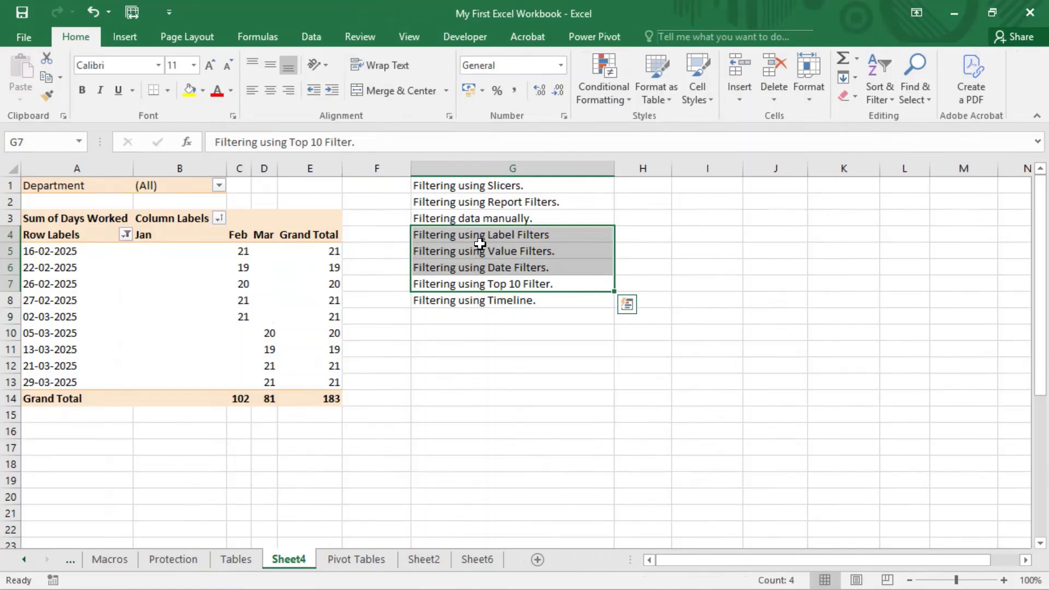
pyautogui.moveTo(525, 203); pyautogui.dragTo(513, 248)
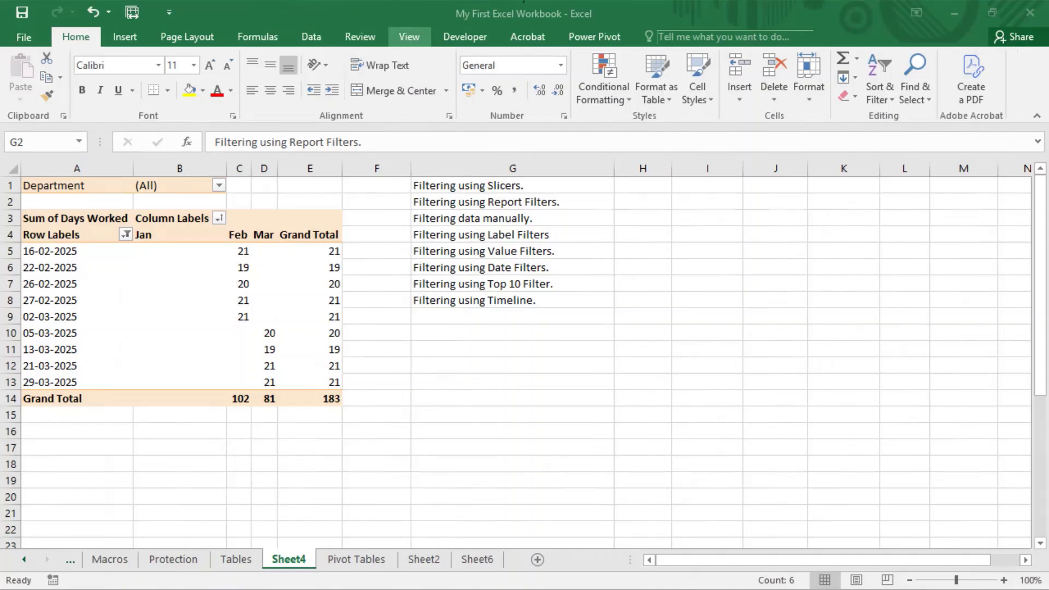
# Clear the value filter from the Date field and look over the full list of dates.
pyautogui.click(125, 267)
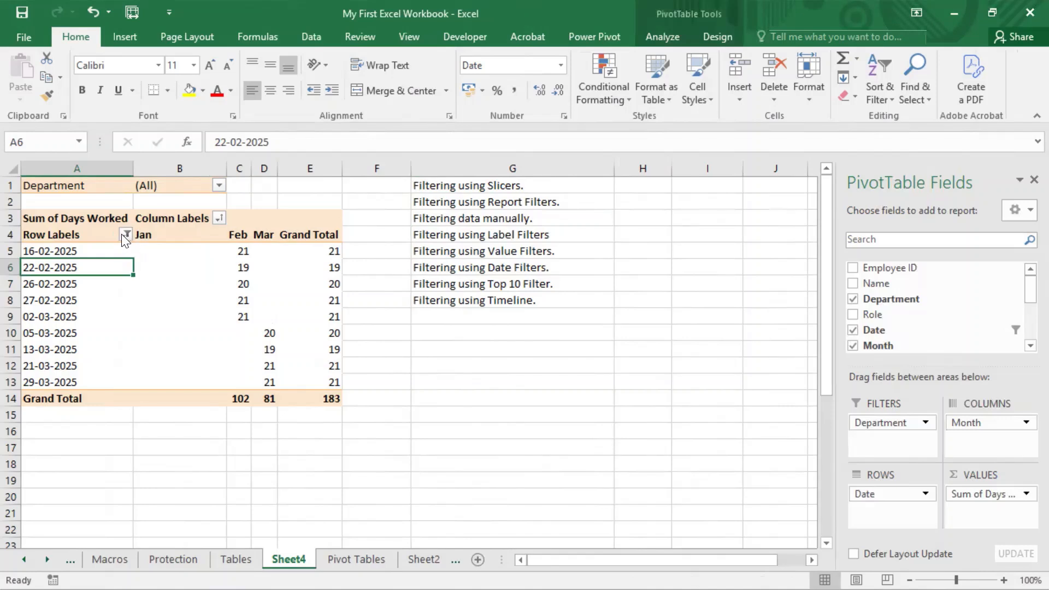
pyautogui.click(125, 235)
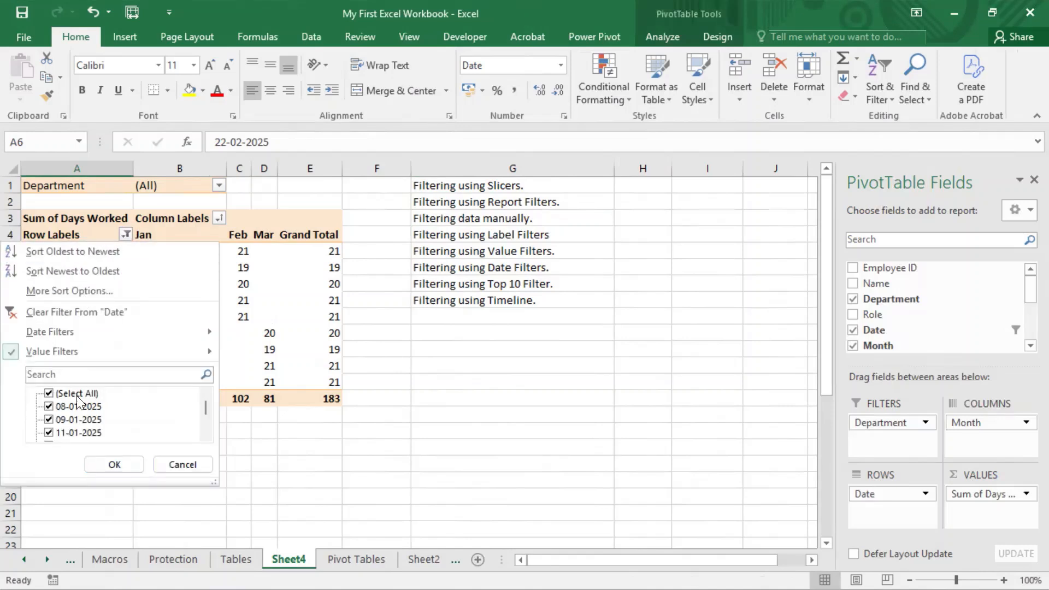
pyautogui.moveTo(110, 353)
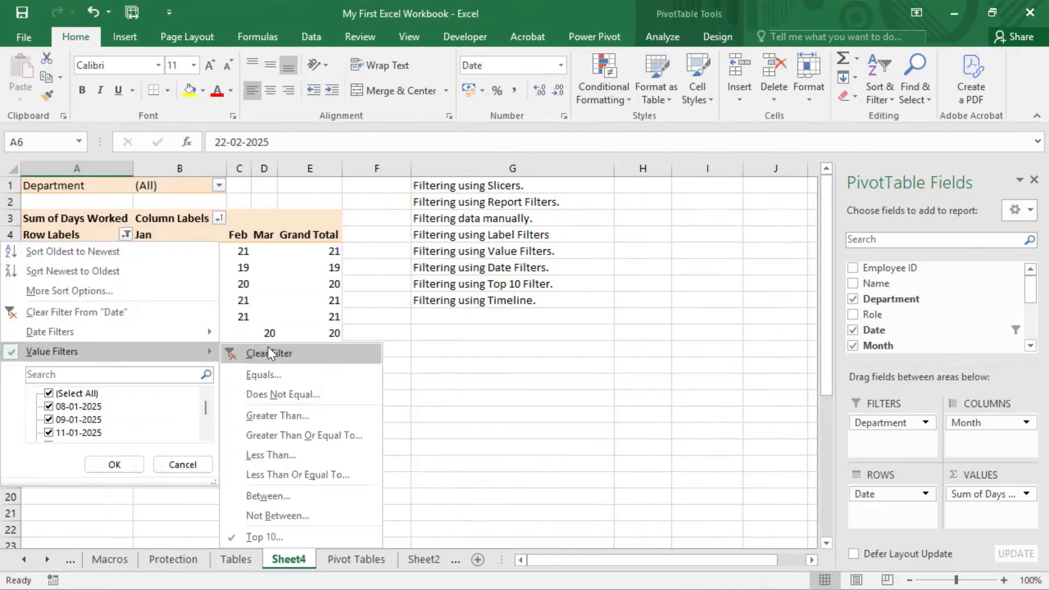
pyautogui.click(267, 353)
pyautogui.moveTo(50, 250); pyautogui.dragTo(60, 465)
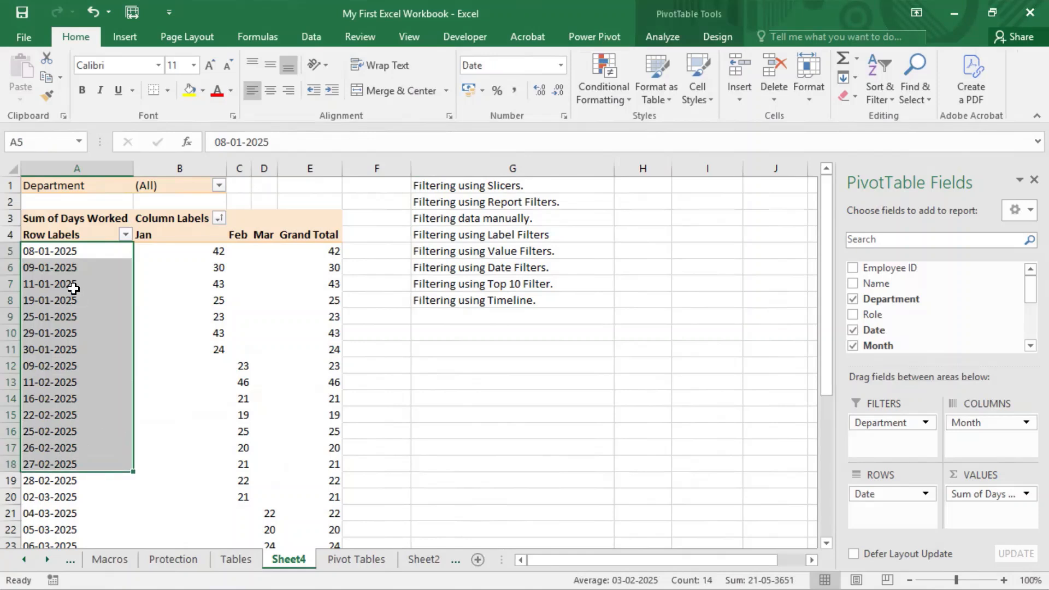
pyautogui.click(76, 234)
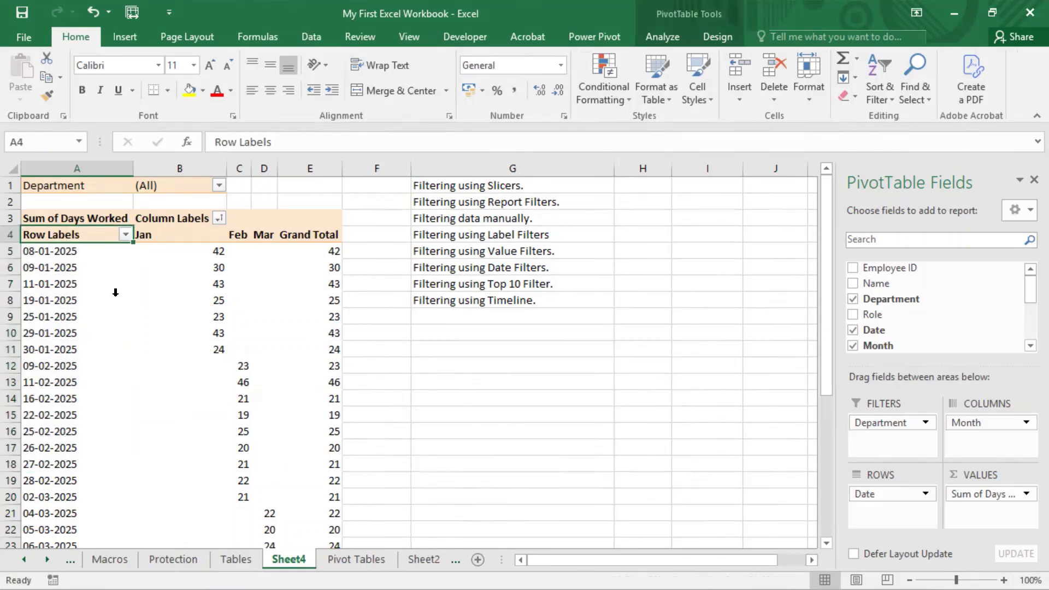
# Insert a Timeline for the pivot table's Date field and move it up beside the table, over the column G list.
pyautogui.click(64, 251)
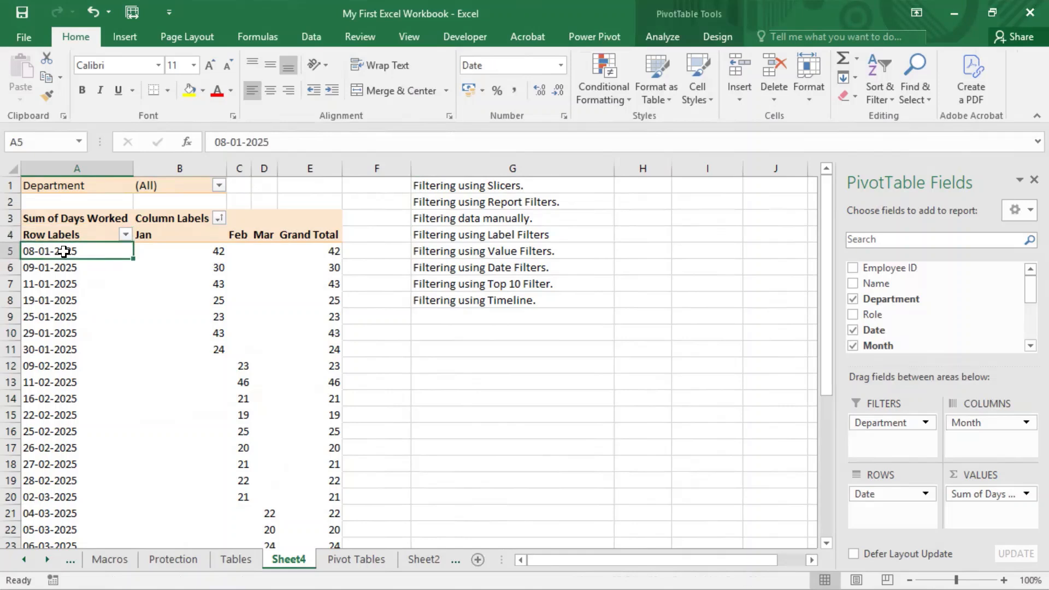
pyautogui.click(125, 37)
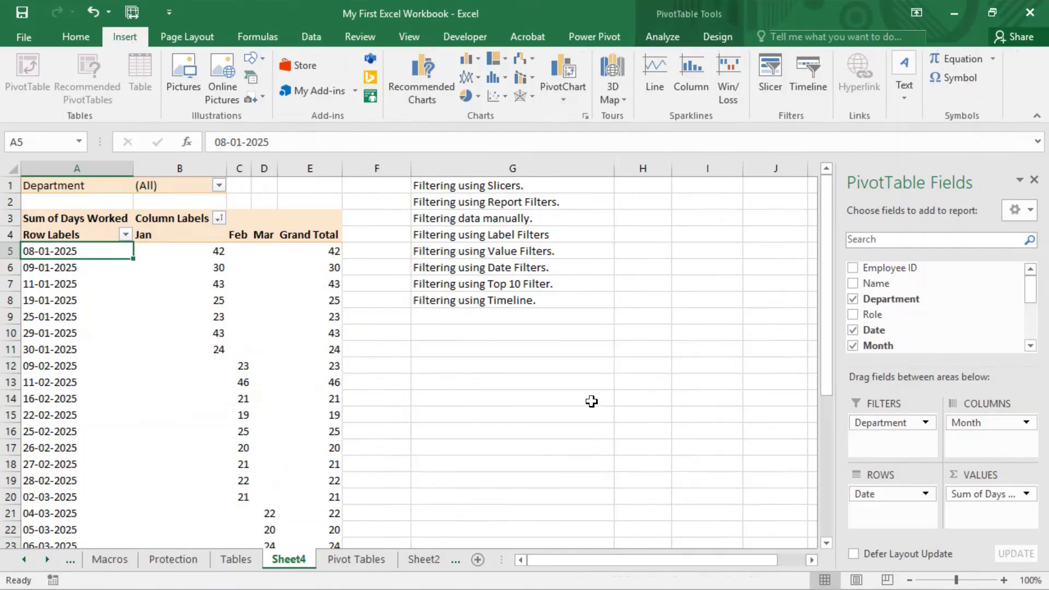
pyautogui.press('Print')
pyautogui.moveTo(747, 48); pyautogui.dragTo(836, 128)
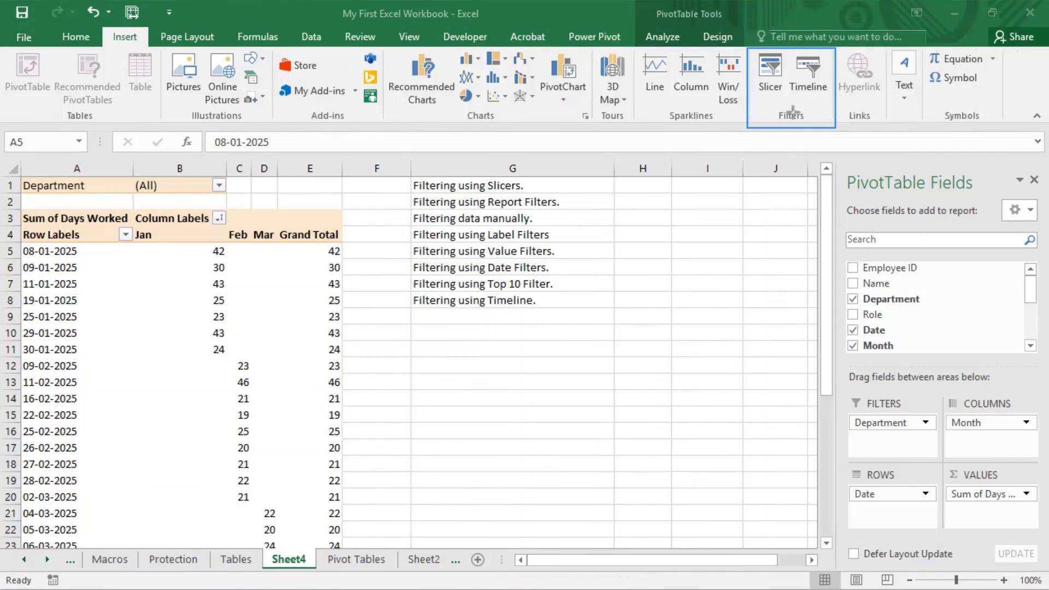
pyautogui.click(815, 68)
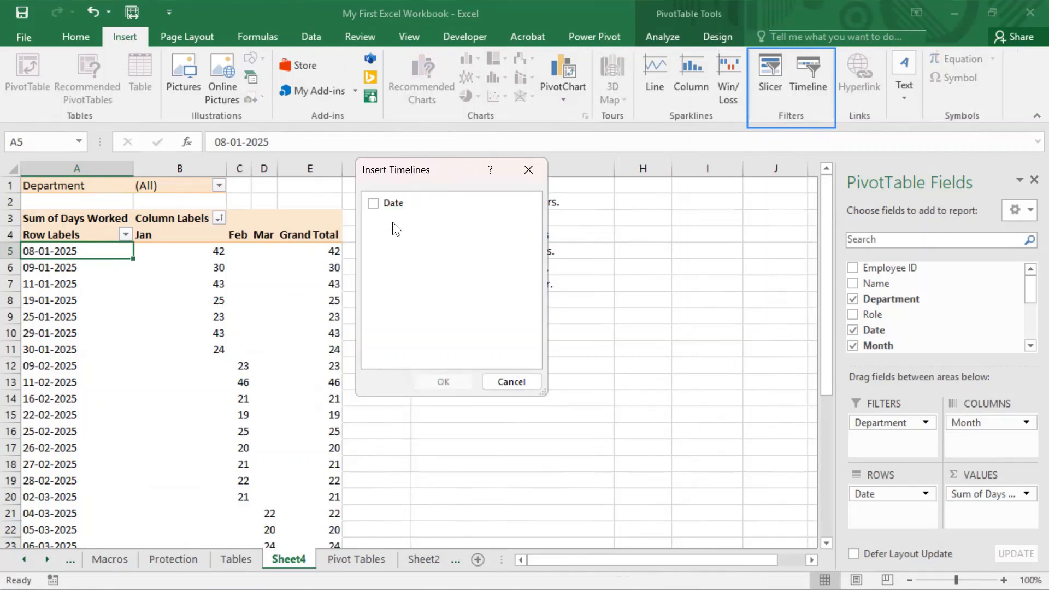
pyautogui.click(374, 204)
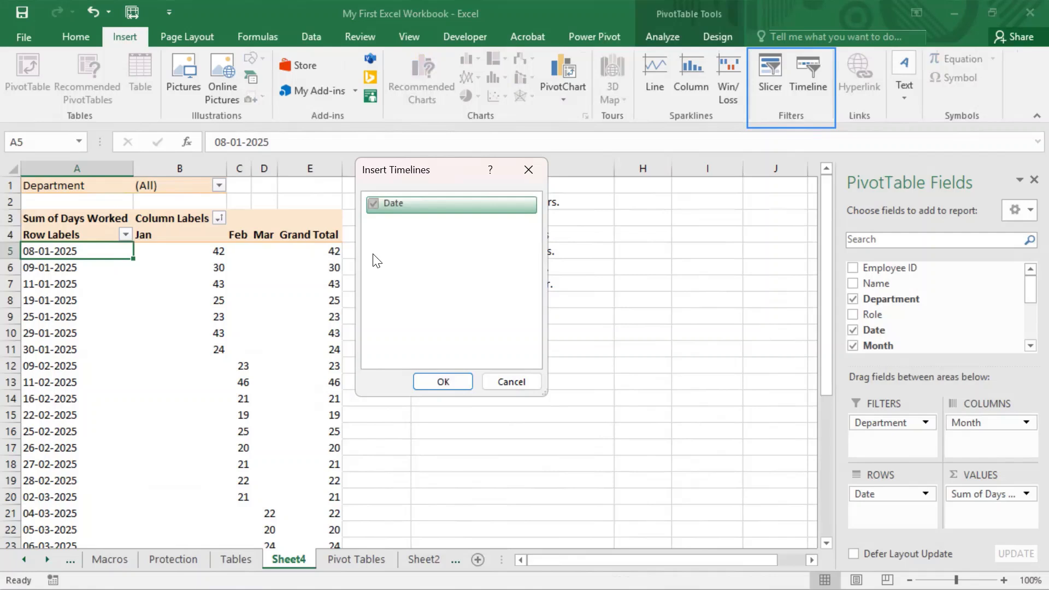
pyautogui.click(441, 383)
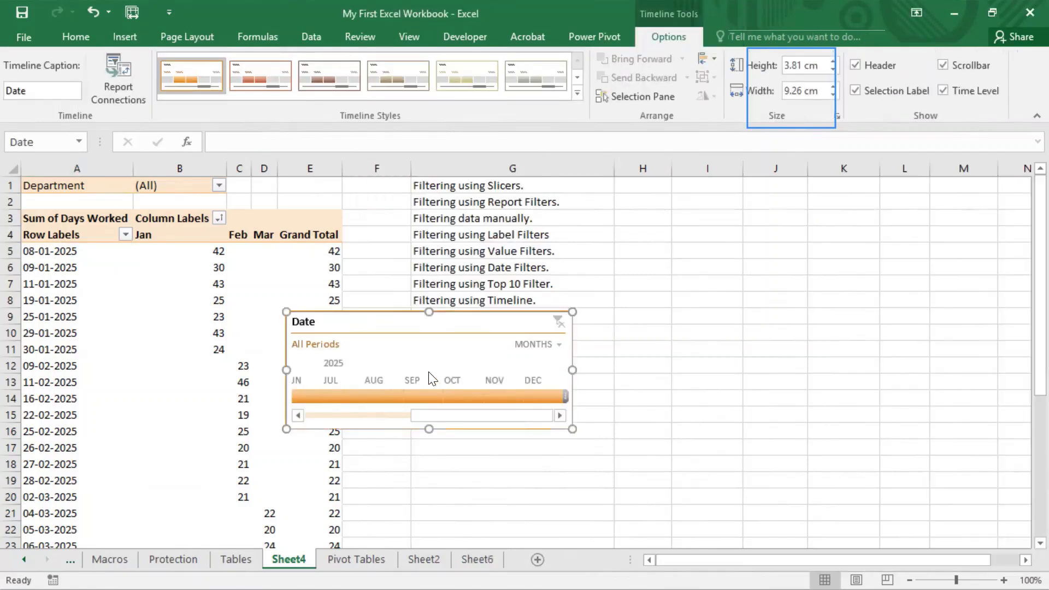
pyautogui.moveTo(385, 316); pyautogui.dragTo(485, 173)
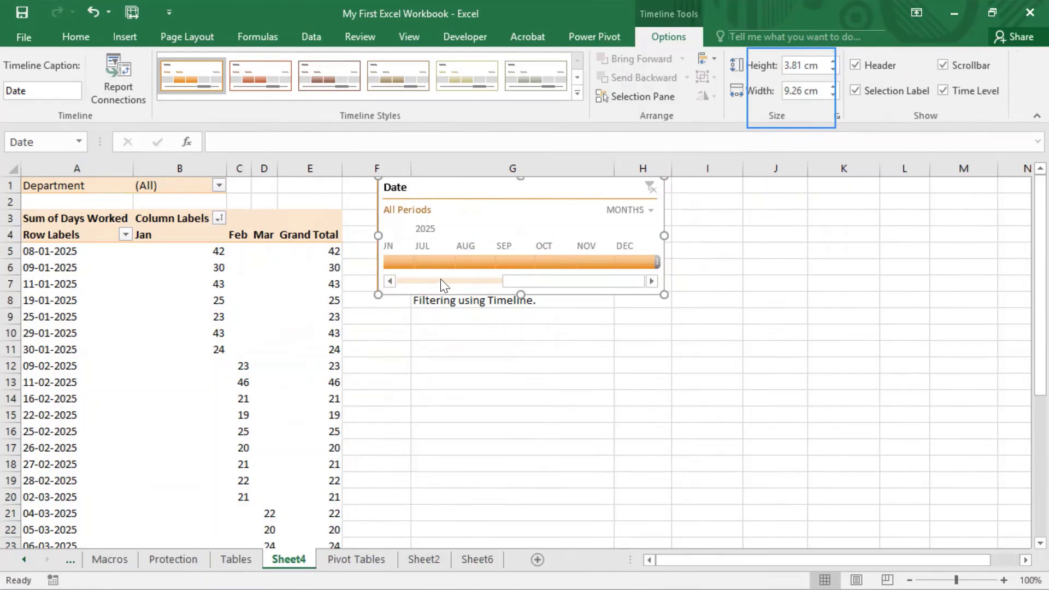
# Filter the pivot table with the Date timeline to March 2025, February 2025 and January 2025 in turn.
pyautogui.moveTo(574, 281); pyautogui.dragTo(522, 281)
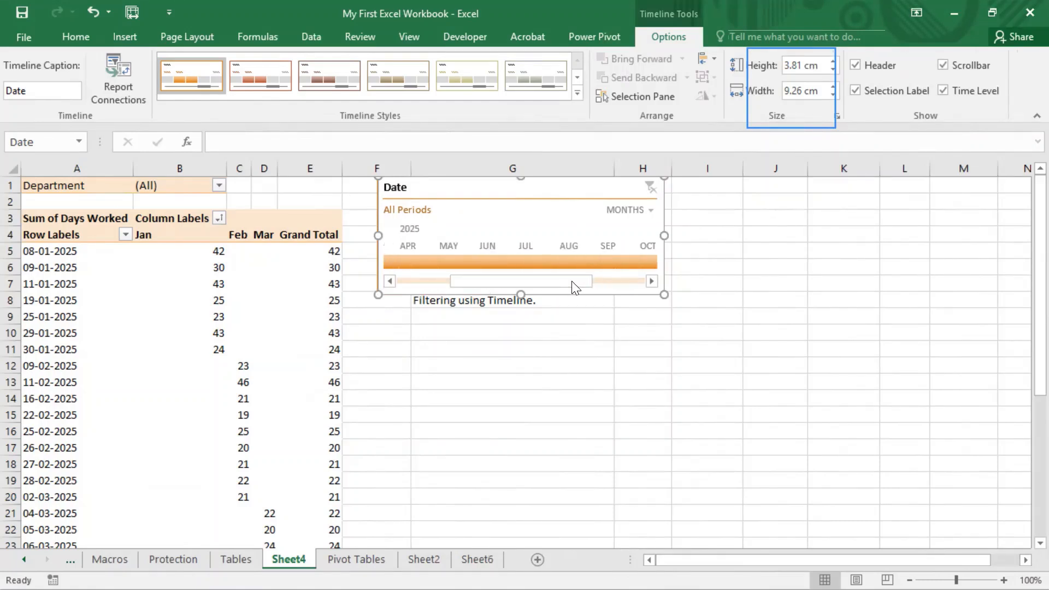
pyautogui.click(398, 280)
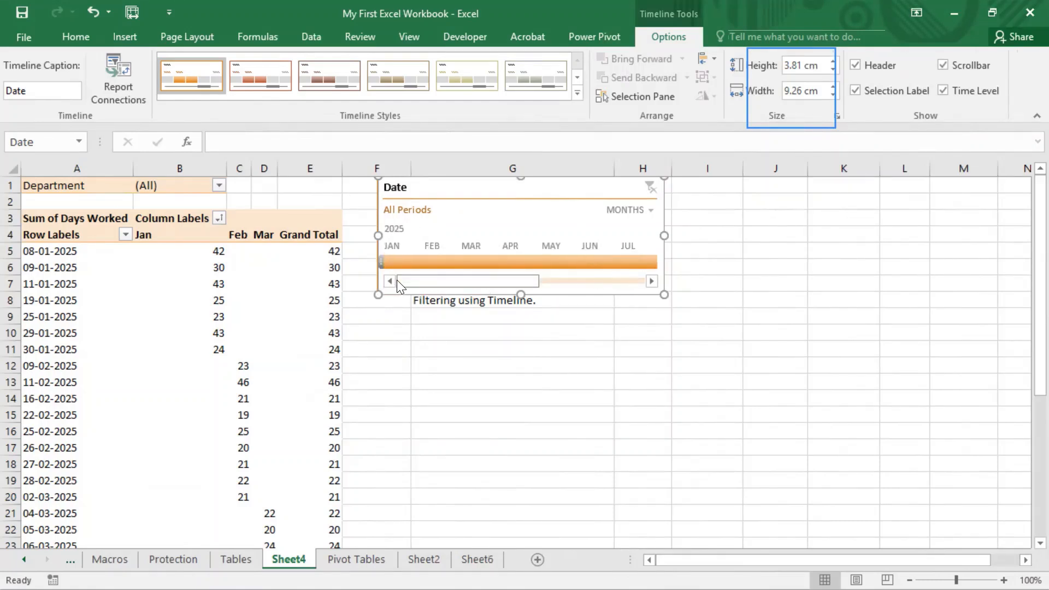
pyautogui.click(472, 247)
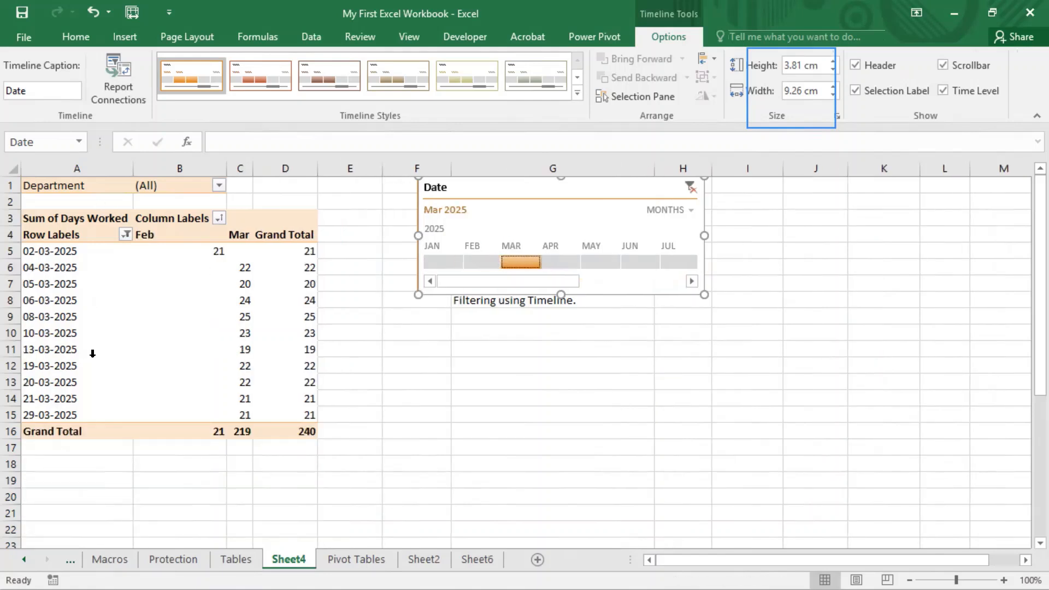
pyautogui.click(478, 260)
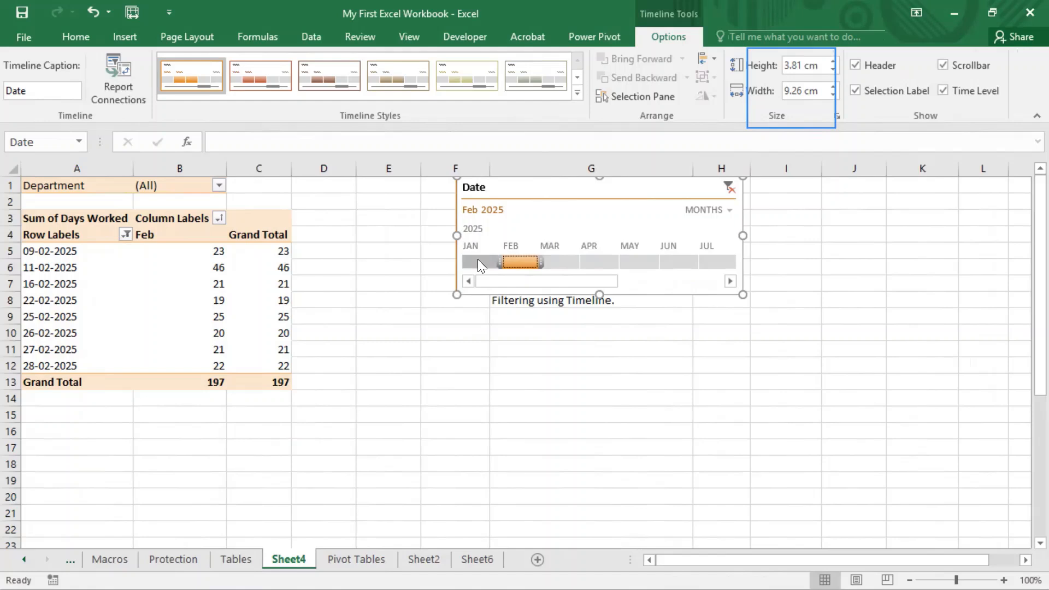
pyautogui.click(479, 261)
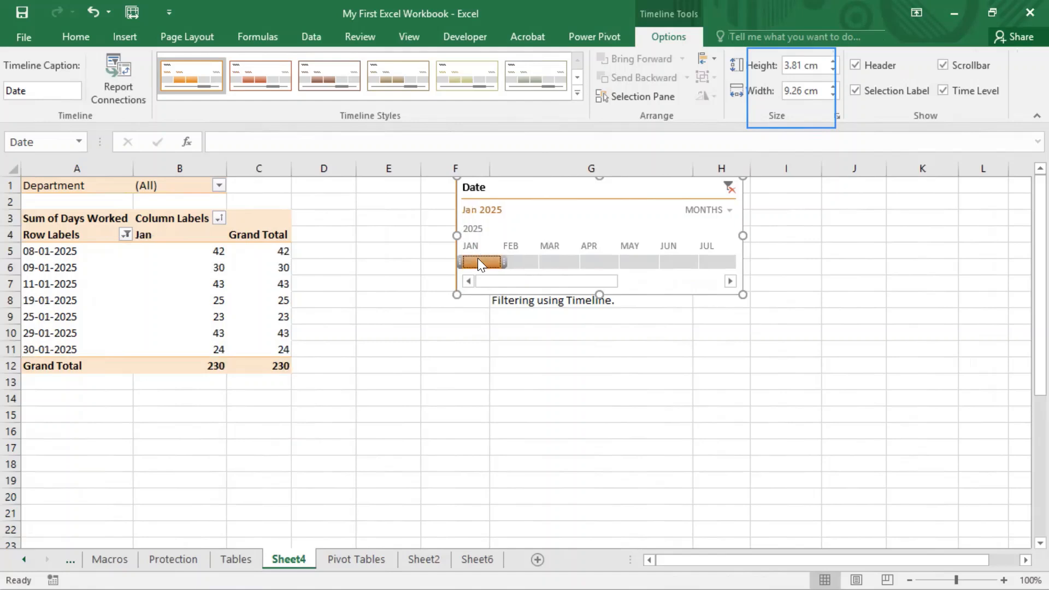
# Switch the Date timeline to Days and filter by single January 2025 days, including the 10th, 7th, 5th, 4th and 3rd.
pyautogui.click(724, 211)
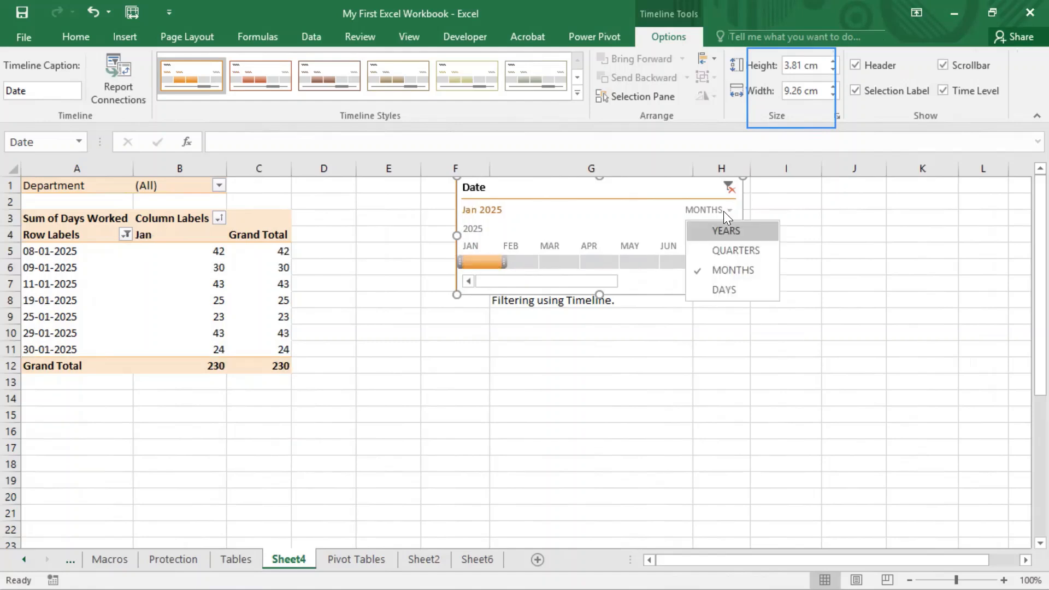
pyautogui.click(732, 289)
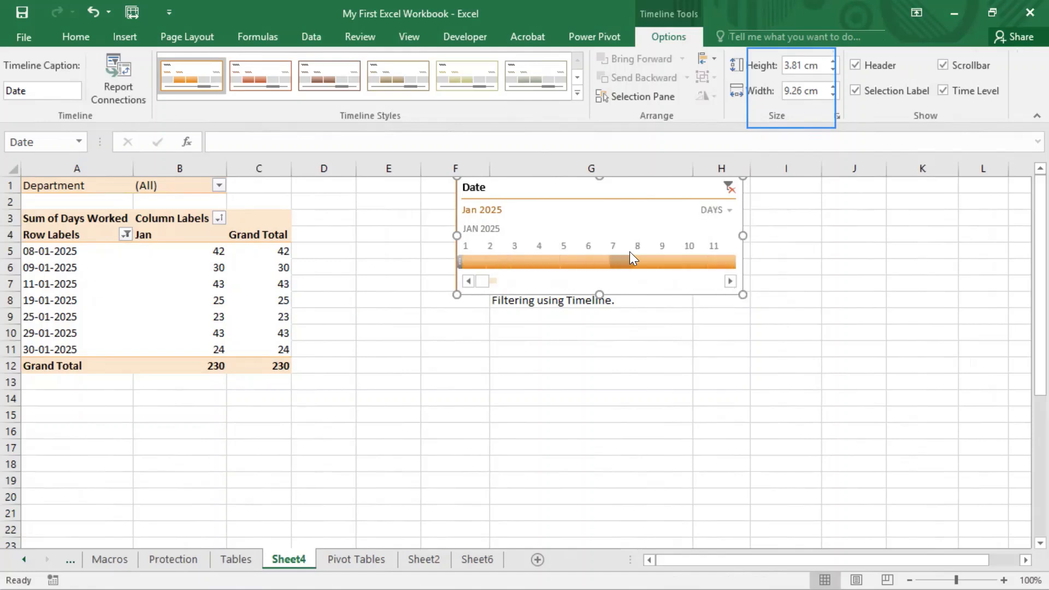
pyautogui.click(663, 261)
pyautogui.moveTo(664, 260); pyautogui.dragTo(698, 264)
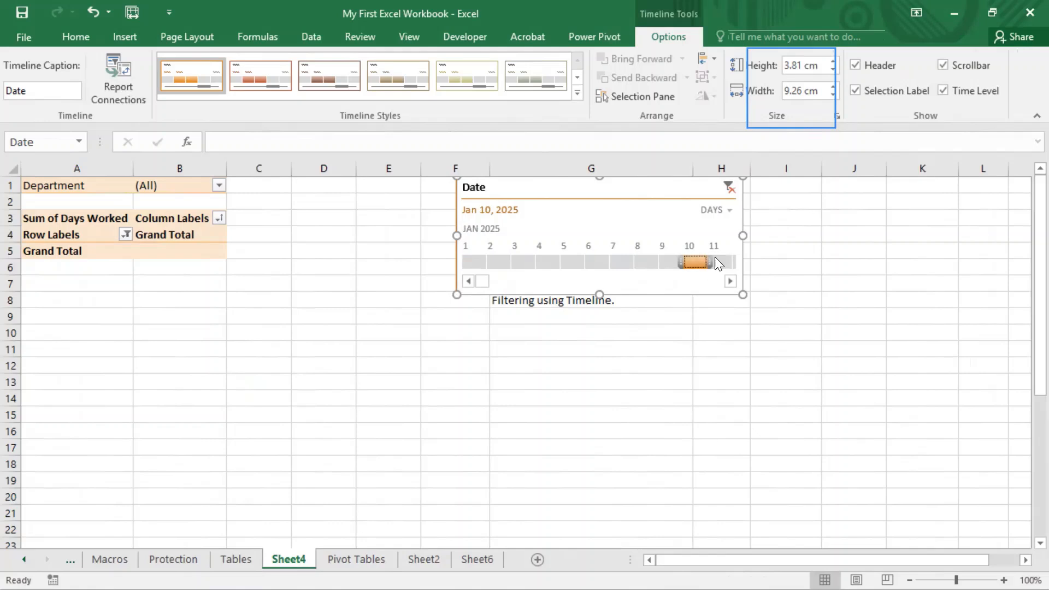
pyautogui.click(716, 258)
pyautogui.click(613, 260)
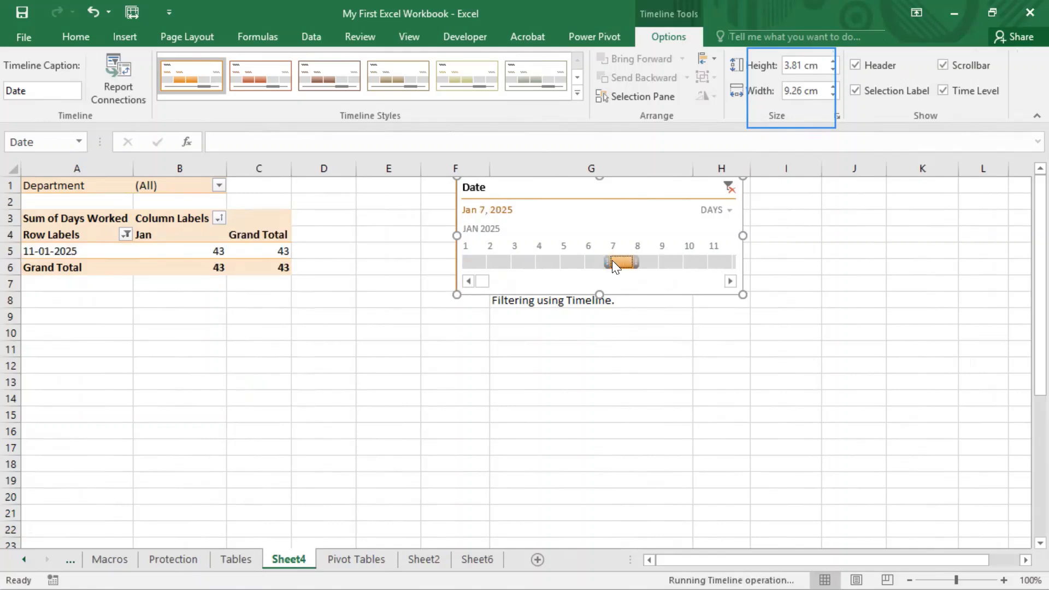
pyautogui.click(581, 260)
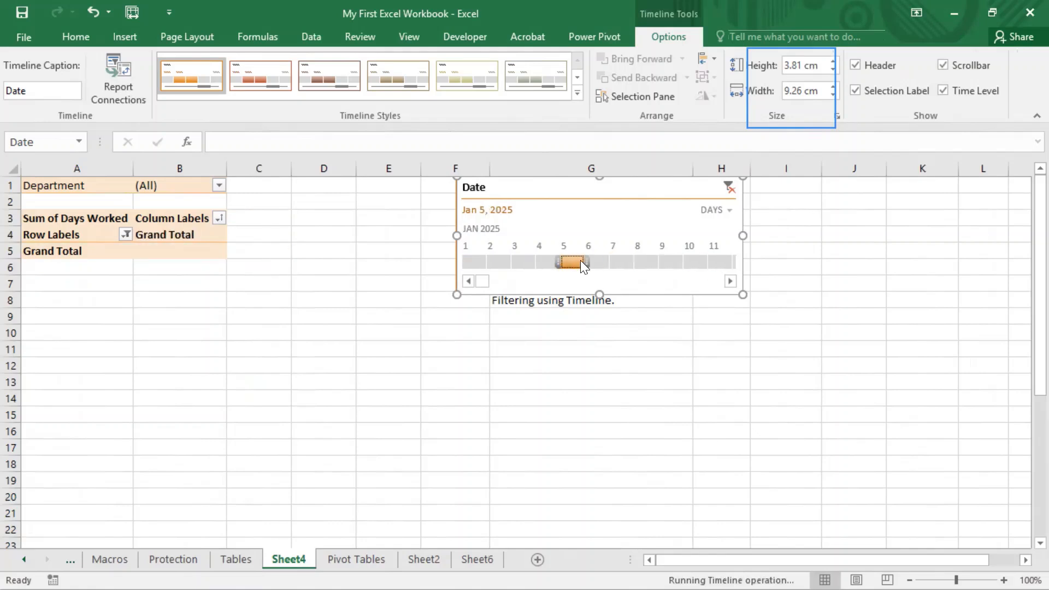
pyautogui.moveTo(536, 261); pyautogui.dragTo(527, 260)
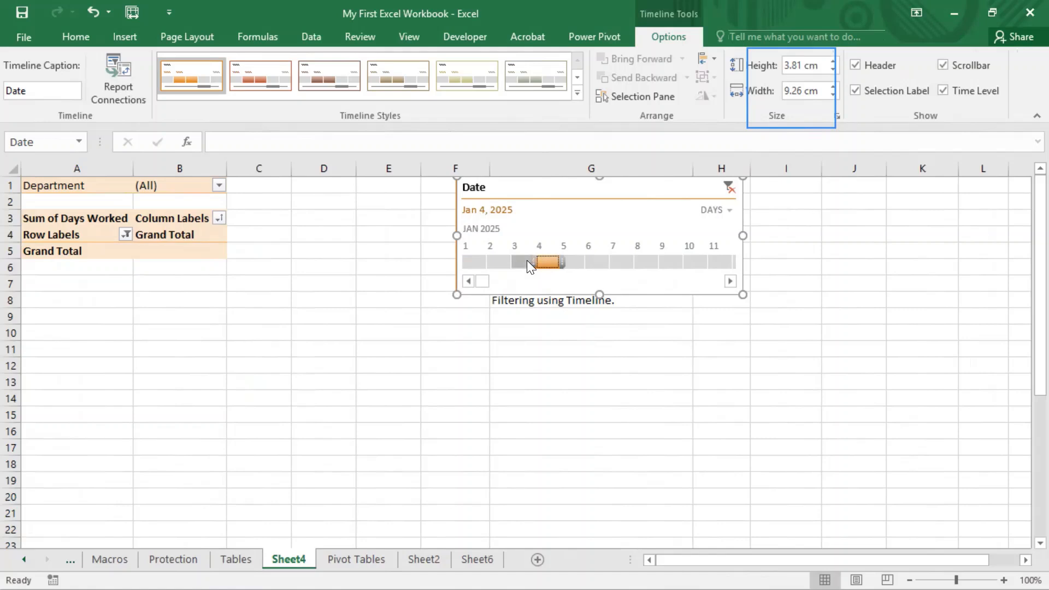
# Return the Date timeline to Months and filter by different 2025 months, including February, March and May, finishing on January.
pyautogui.click(730, 212)
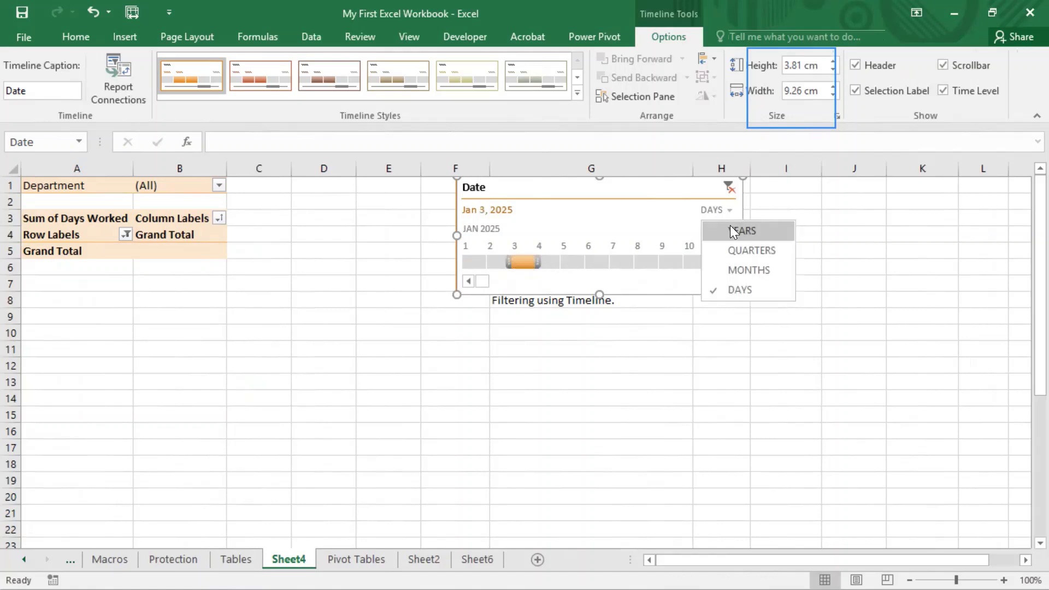
pyautogui.click(745, 269)
pyautogui.click(551, 260)
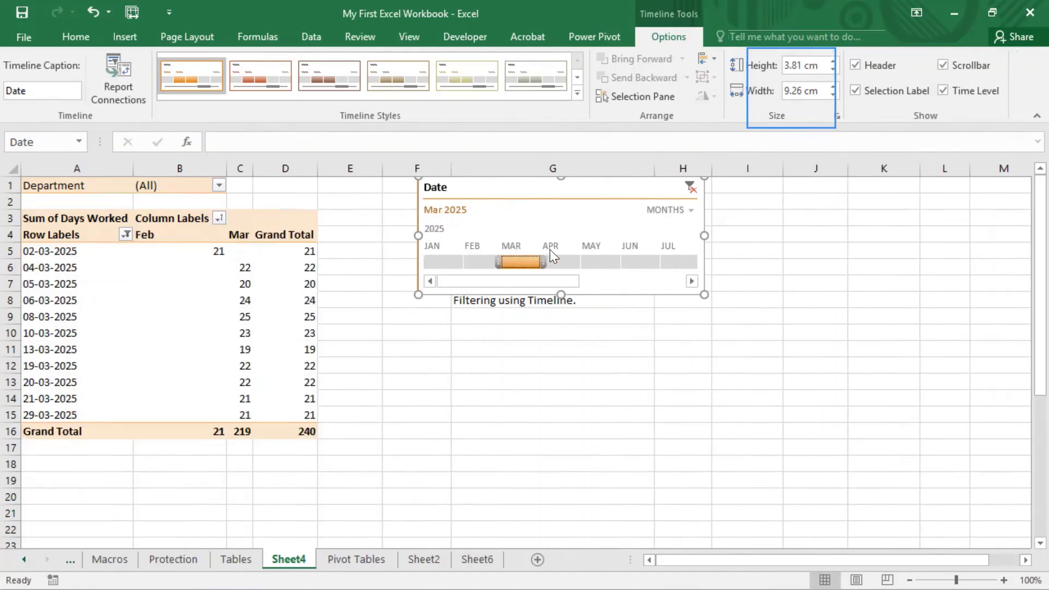
pyautogui.click(476, 258)
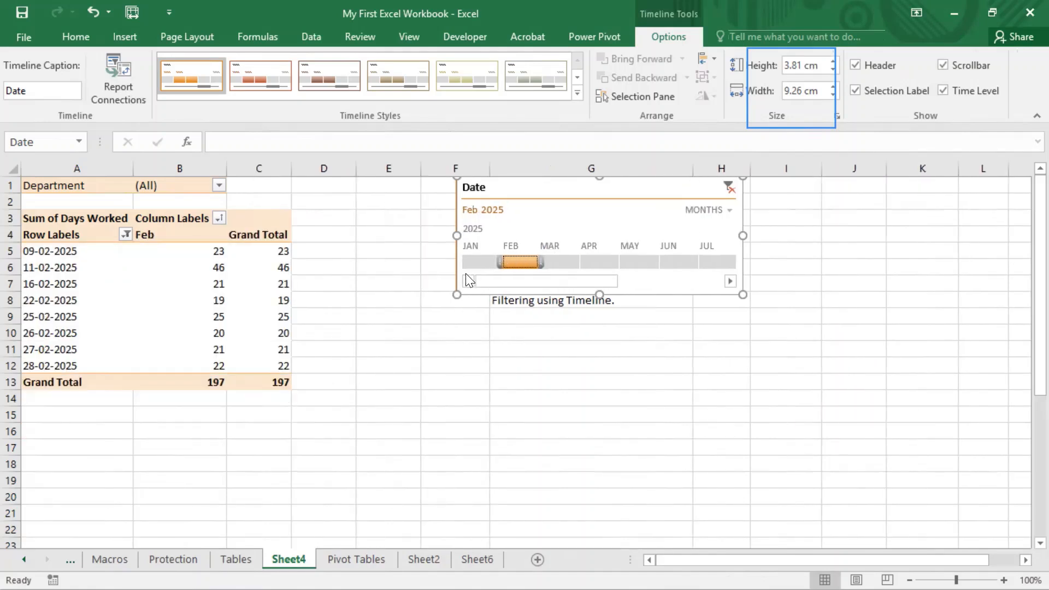
pyautogui.click(472, 260)
pyautogui.click(651, 260)
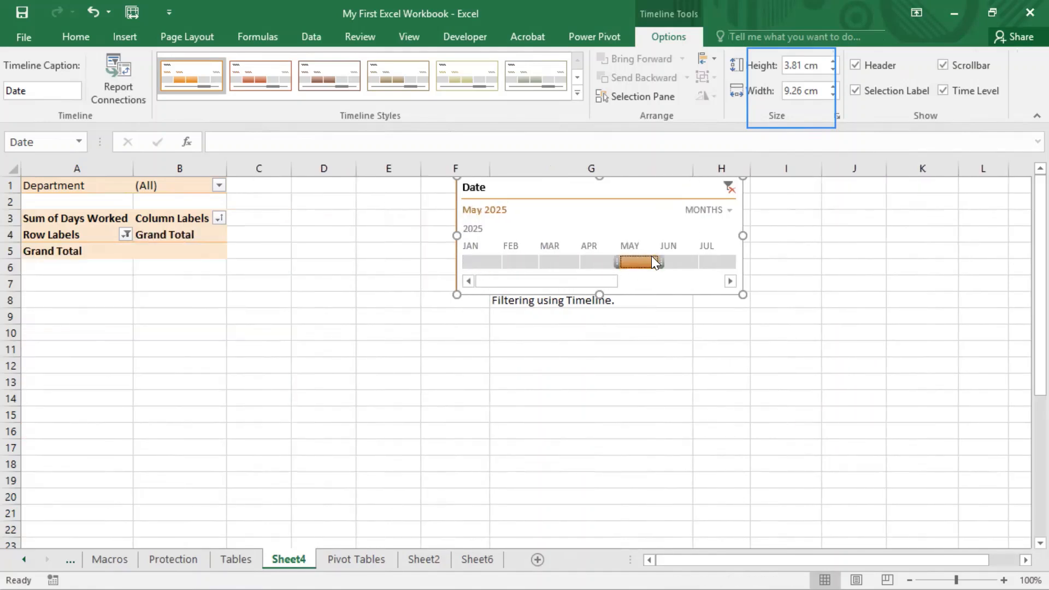
pyautogui.click(553, 257)
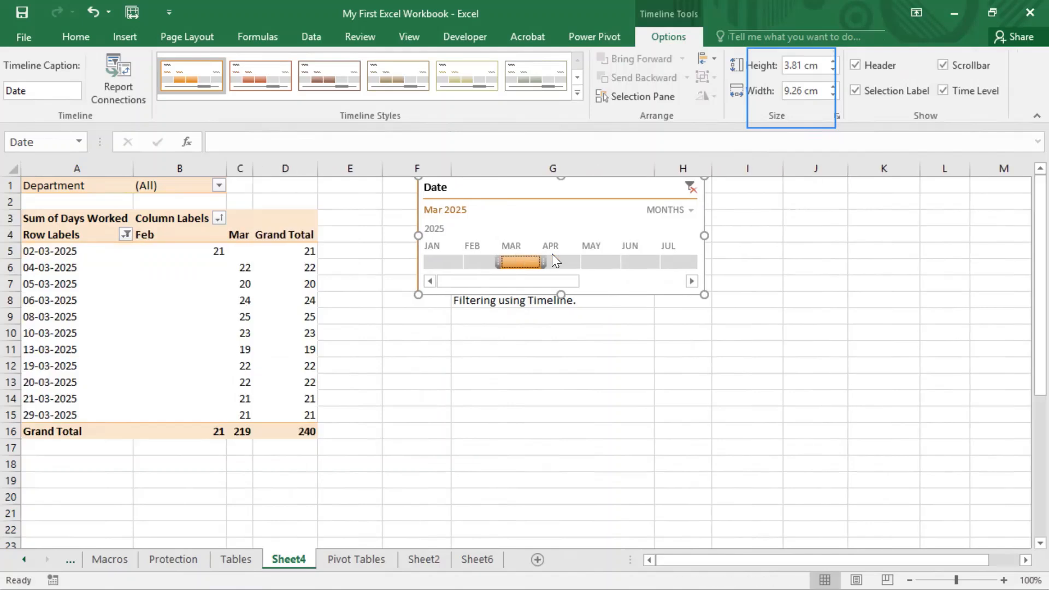
pyautogui.click(468, 258)
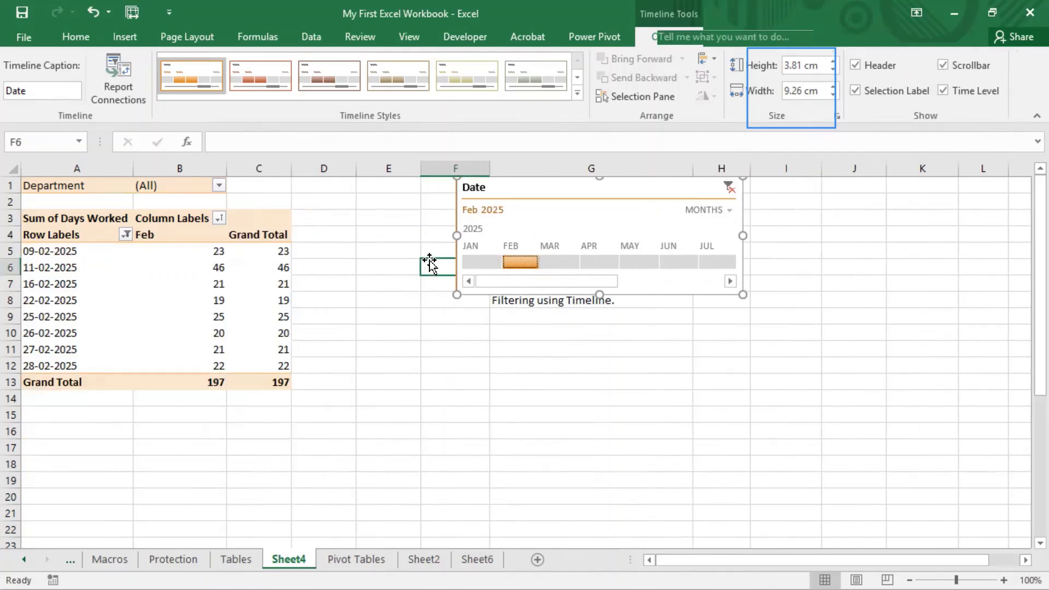
pyautogui.click(435, 265)
pyautogui.click(473, 261)
# Move the Date timeline closer to the pivot table, try reducing its height, and undo the resize.
pyautogui.moveTo(604, 189); pyautogui.dragTo(496, 192)
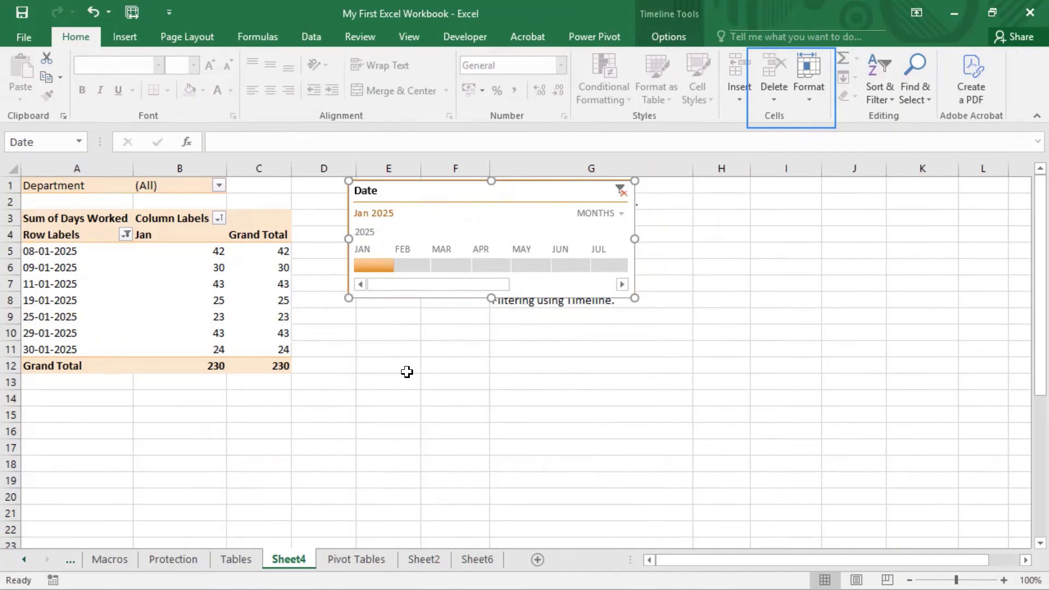
pyautogui.moveTo(491, 298); pyautogui.dragTo(488, 269)
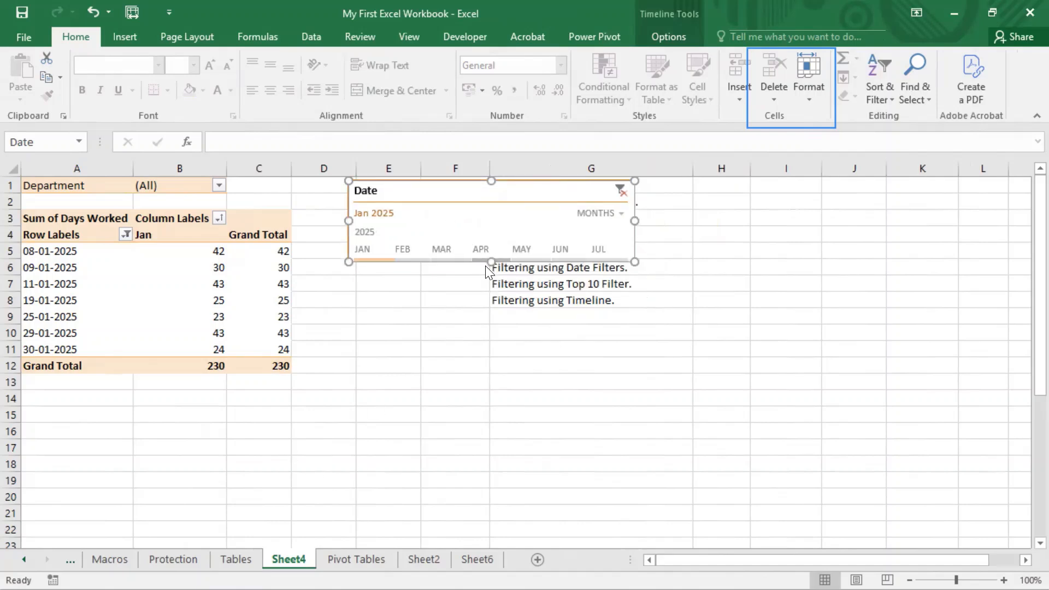
pyautogui.hotkey('ctrl', 'z')
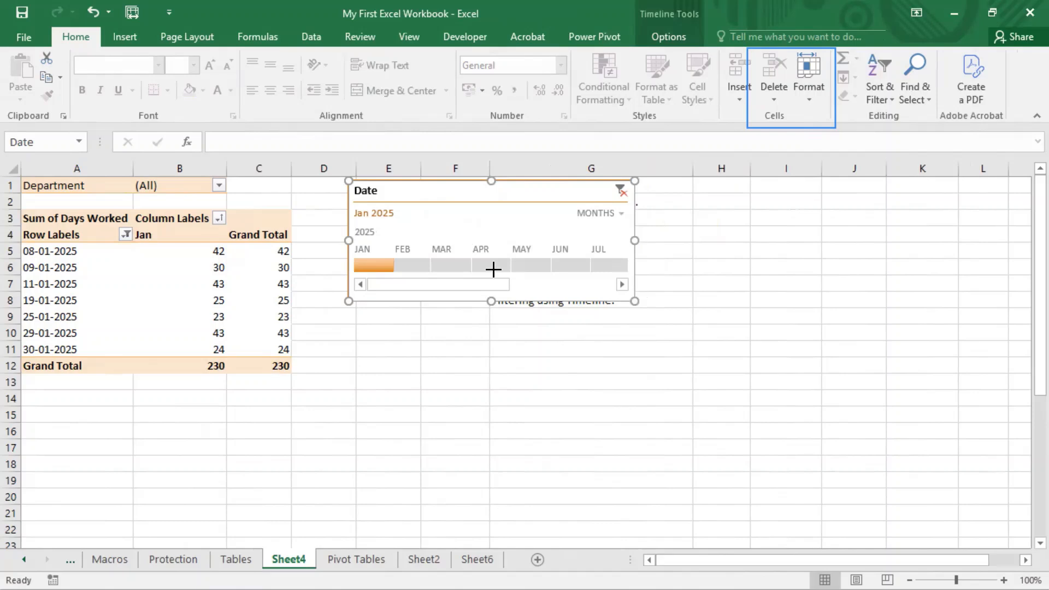
# Clear the Date timeline's filter and remove the timeline from the sheet.
pyautogui.click(621, 191)
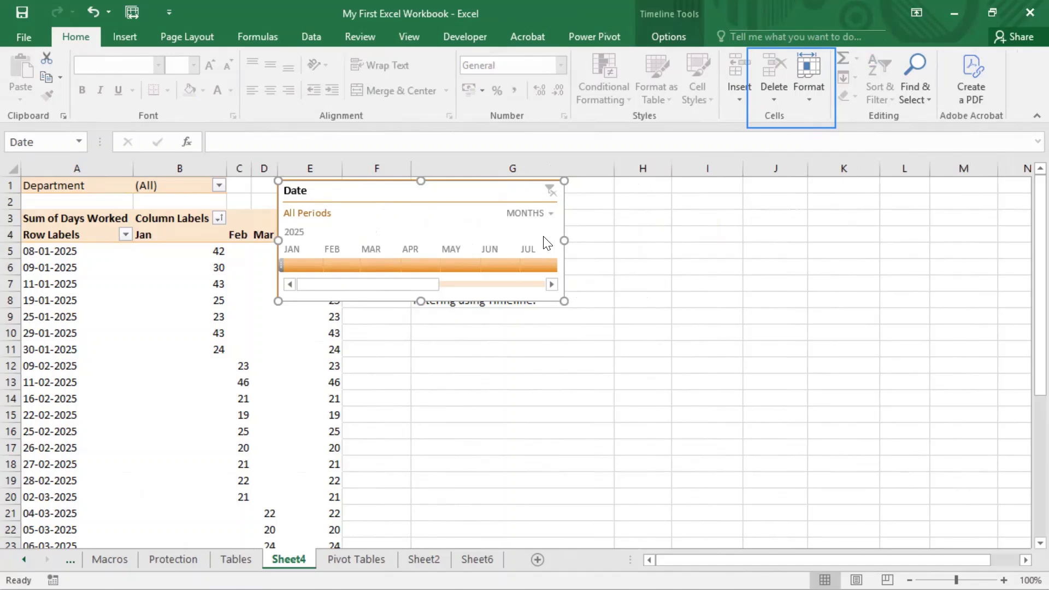
pyautogui.press('Escape')
pyautogui.click(488, 196)
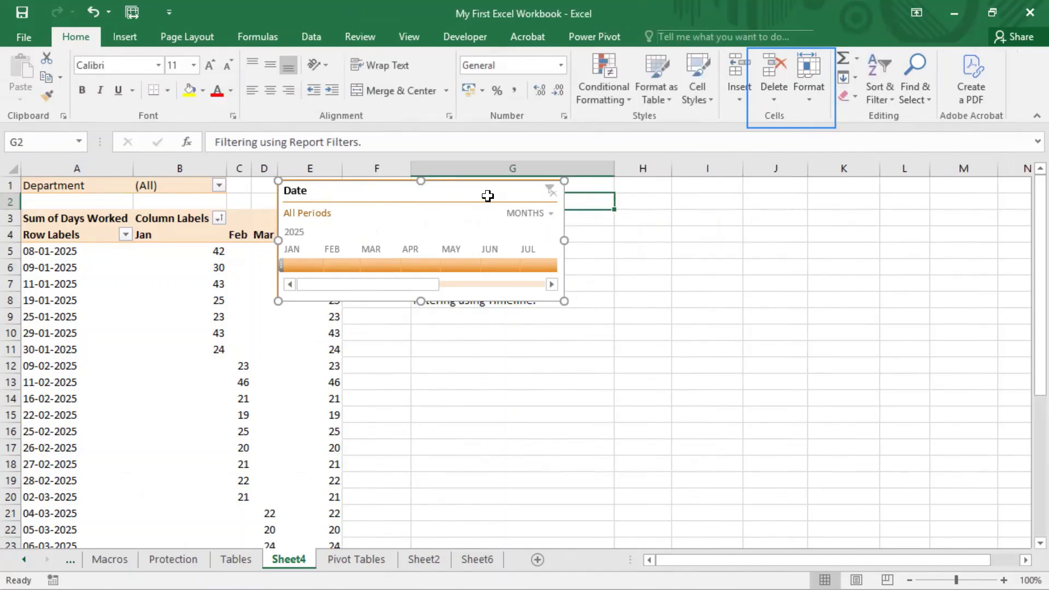
pyautogui.moveTo(487, 196); pyautogui.dragTo(637, 235)
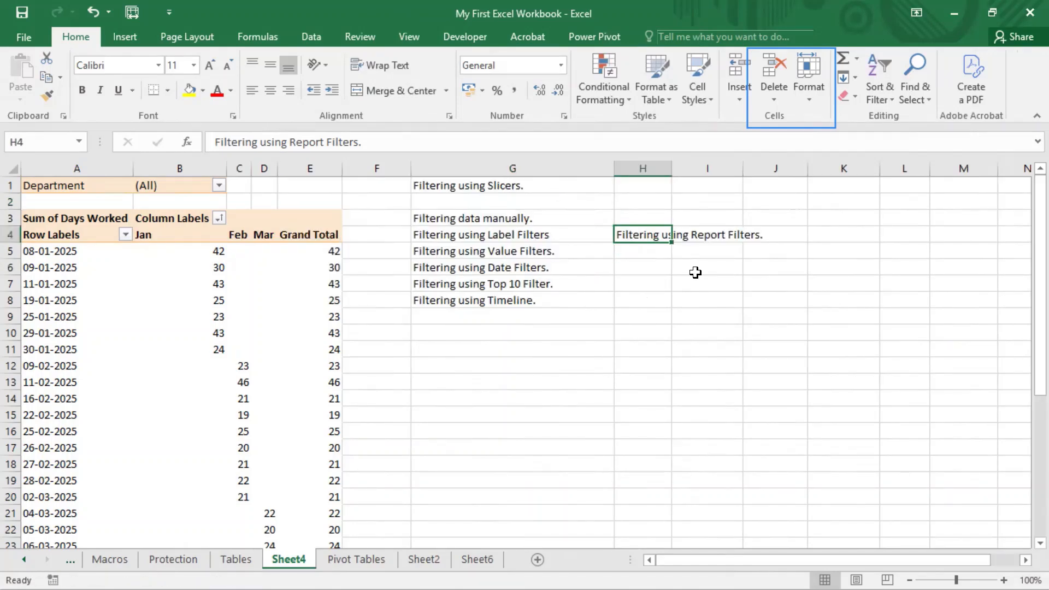
pyautogui.hotkey('ctrl', 'z')
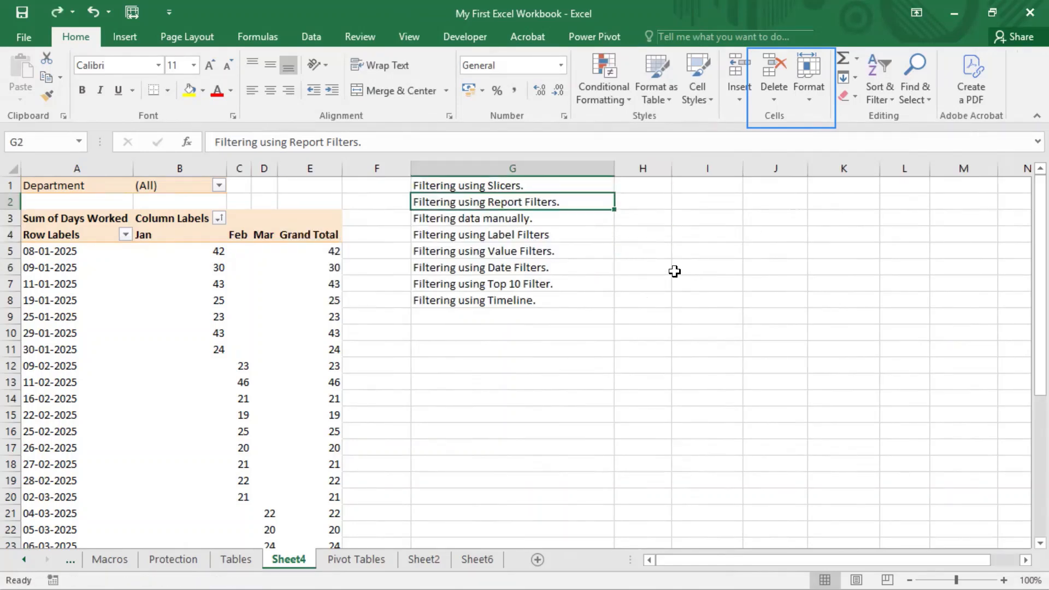
# Select cells G2:G8 and review the listed filtering methods alongside the unfiltered pivot table.
pyautogui.click(701, 254)
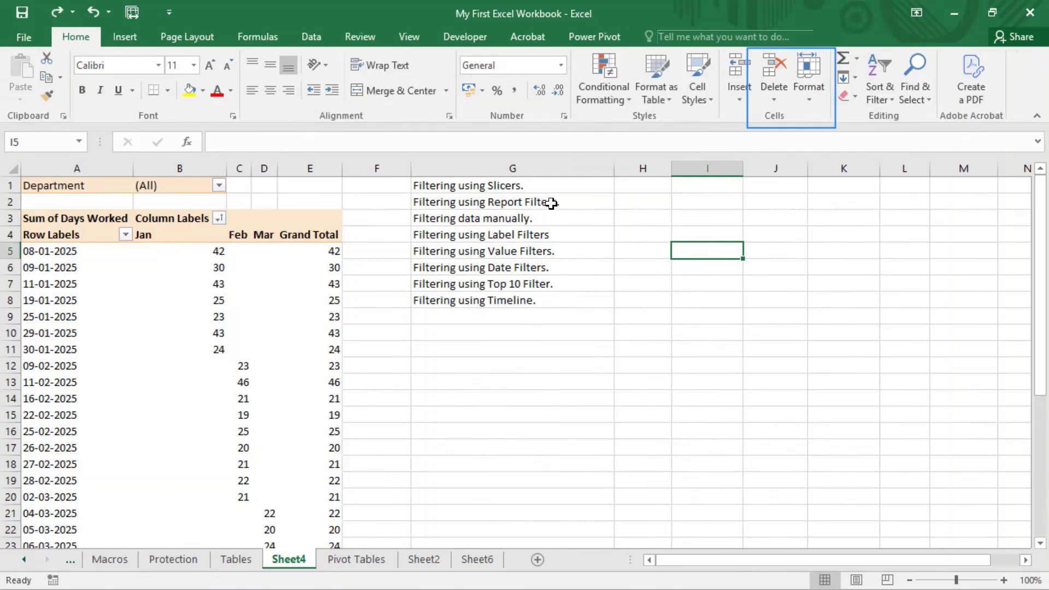
pyautogui.moveTo(551, 202); pyautogui.dragTo(558, 276)
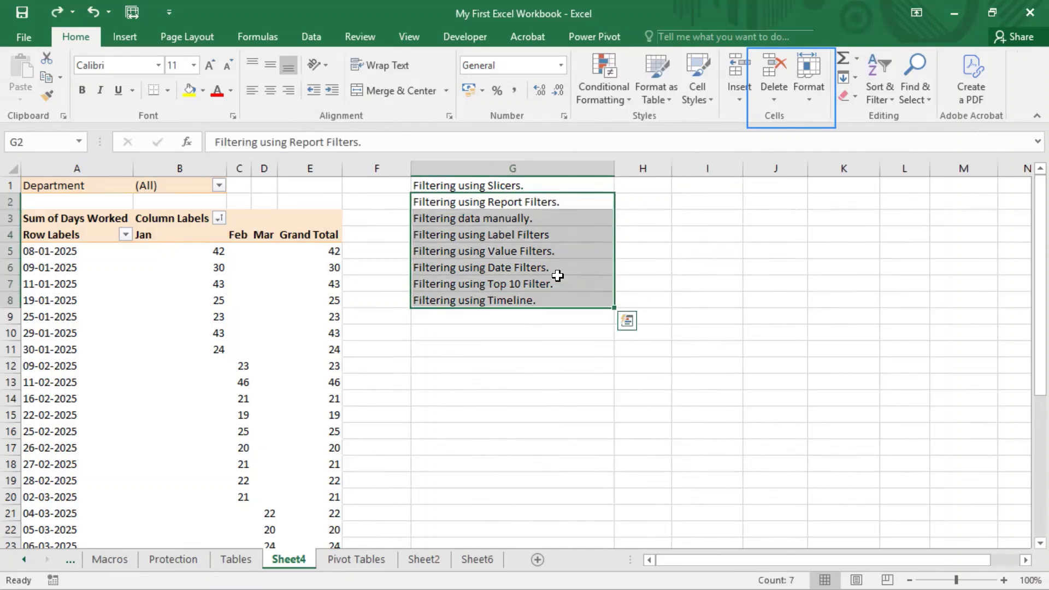
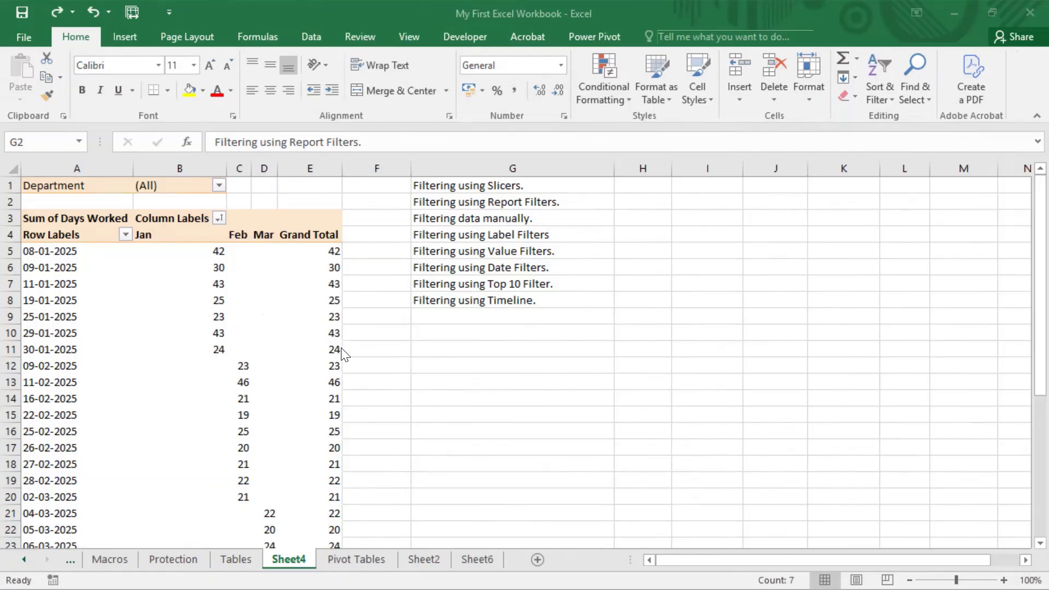
pyautogui.click(126, 229)
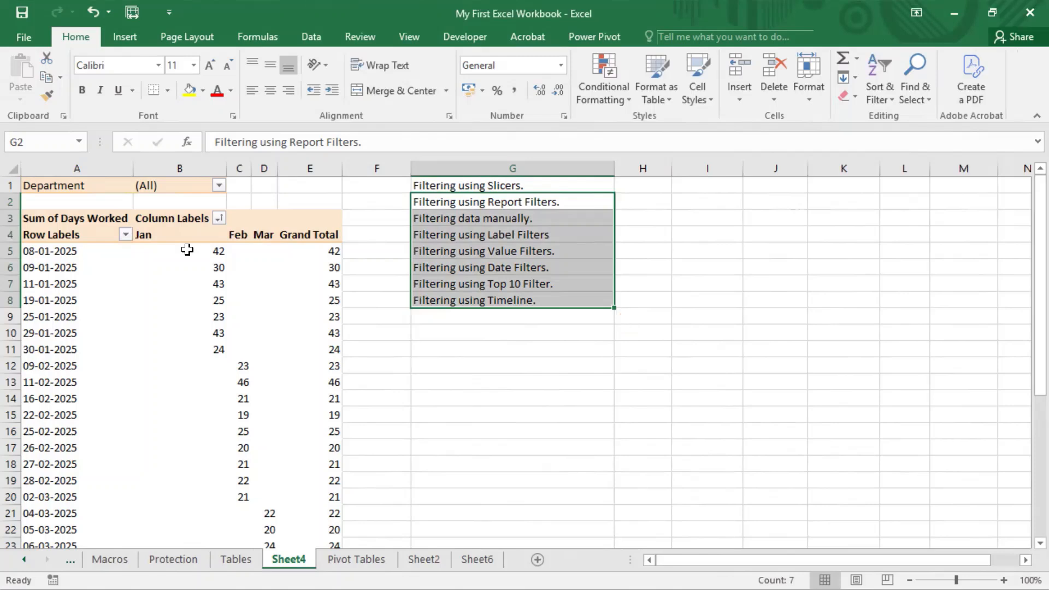
# Filter the pivot table's row labels to show only the dates 08-01-2025, 09-01-2025 and 11-01-2025.
pyautogui.click(127, 234)
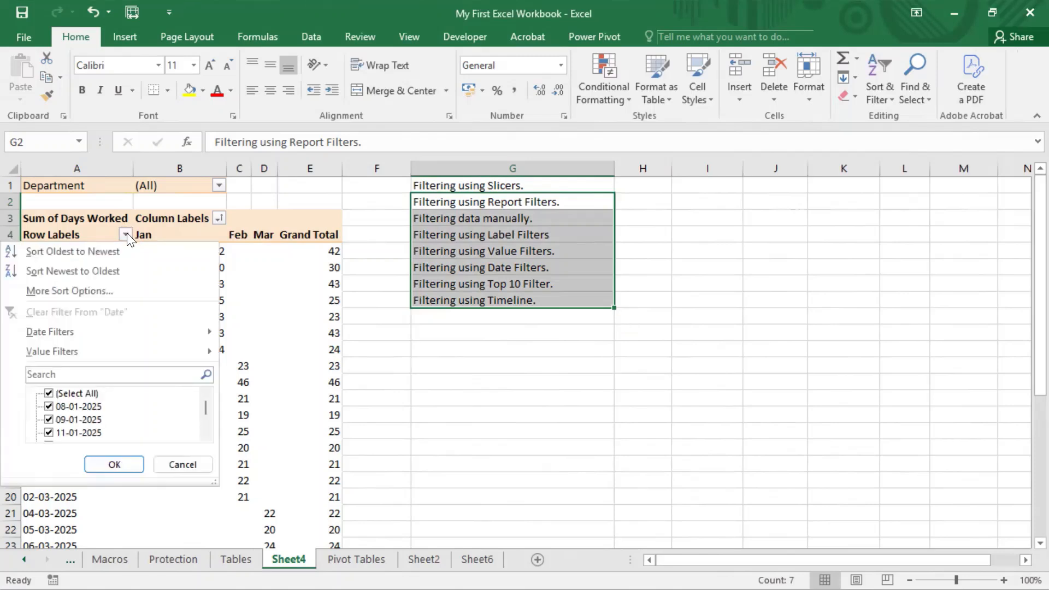
pyautogui.click(73, 391)
pyautogui.click(48, 393)
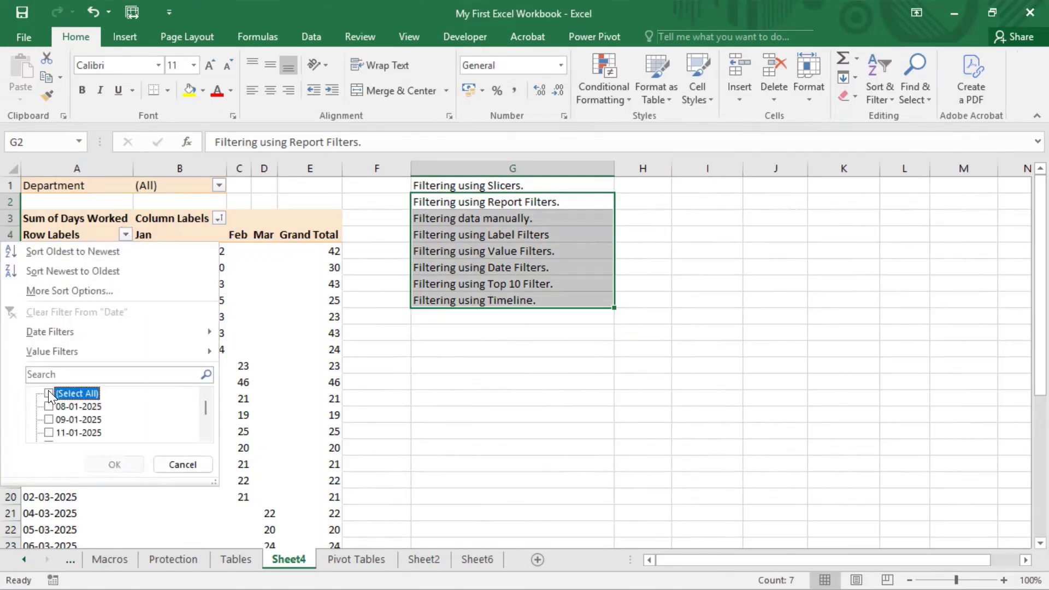
pyautogui.click(49, 406)
pyautogui.click(50, 420)
pyautogui.click(51, 433)
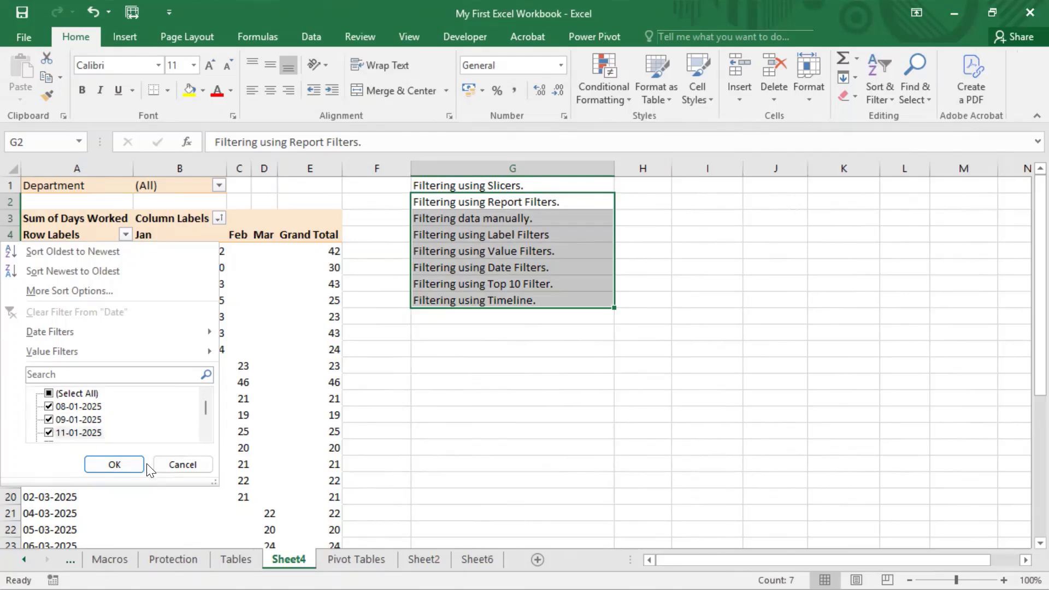
pyautogui.click(115, 464)
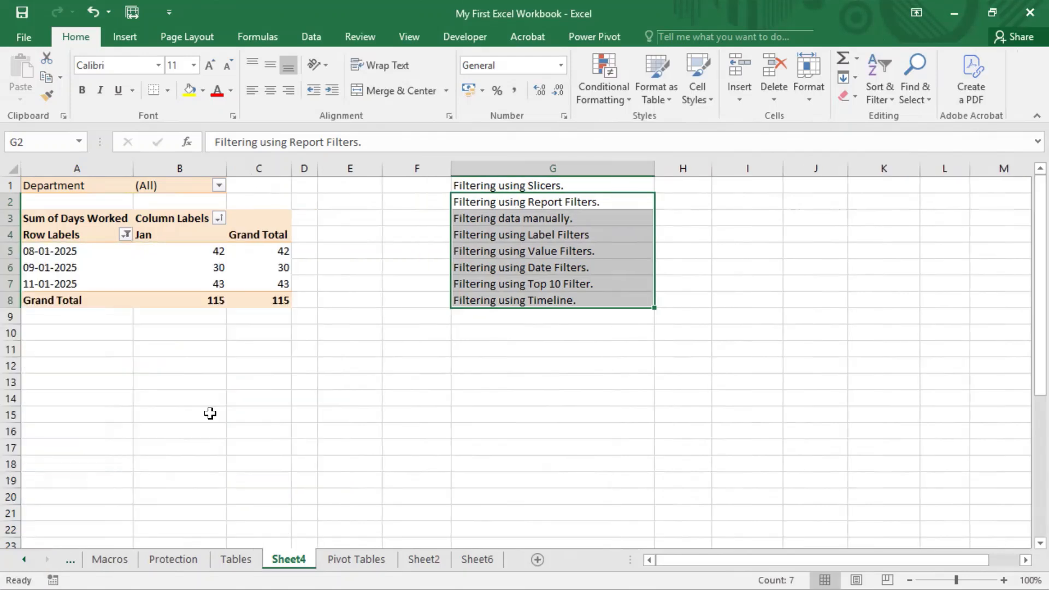
# Clear the manual date filter by reselecting all dates in the row labels filter.
pyautogui.click(127, 234)
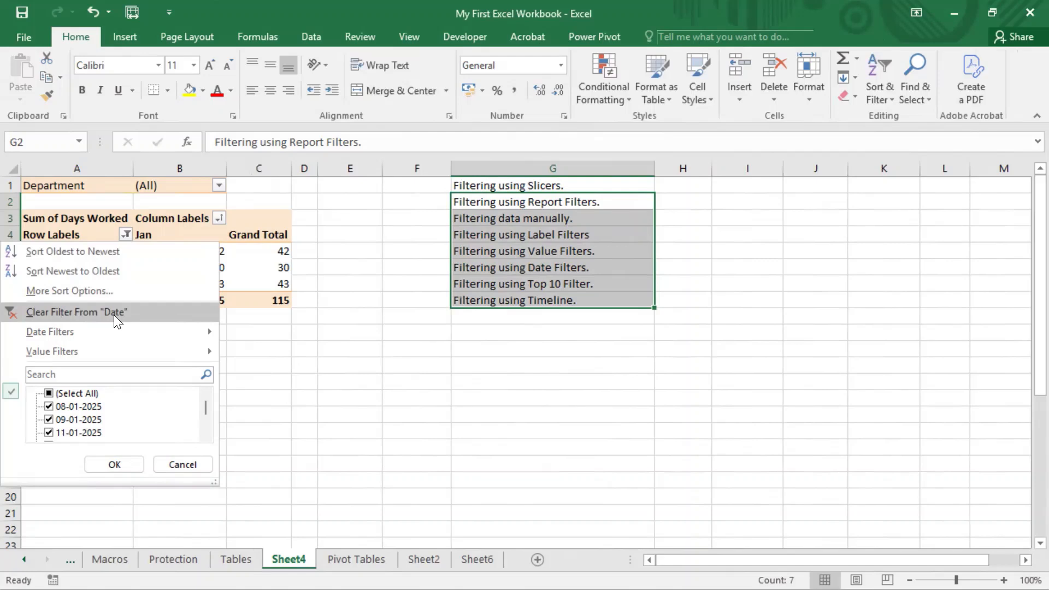
pyautogui.click(286, 385)
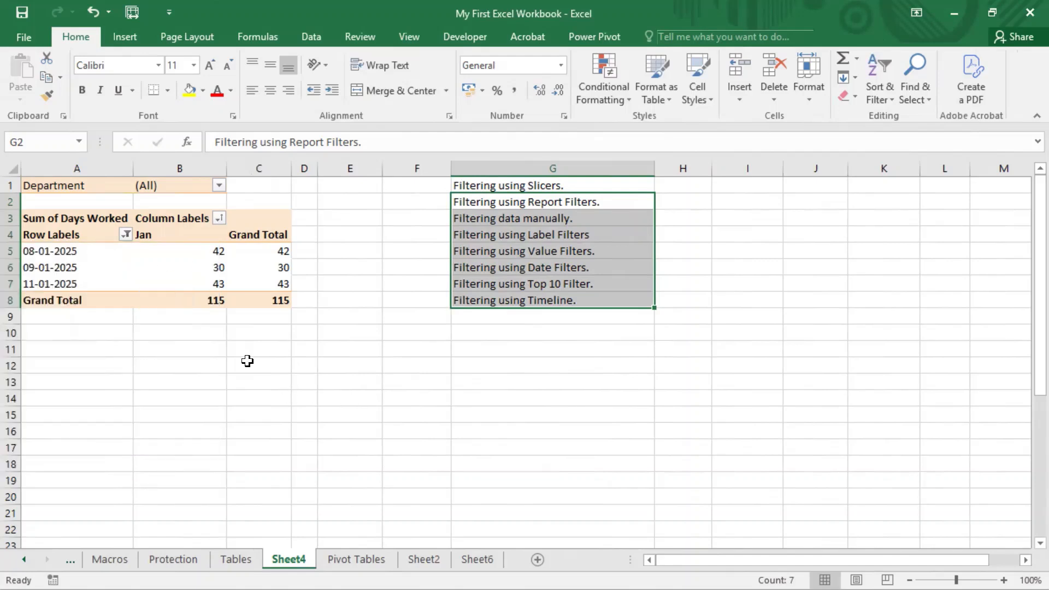
pyautogui.click(125, 233)
pyautogui.click(49, 393)
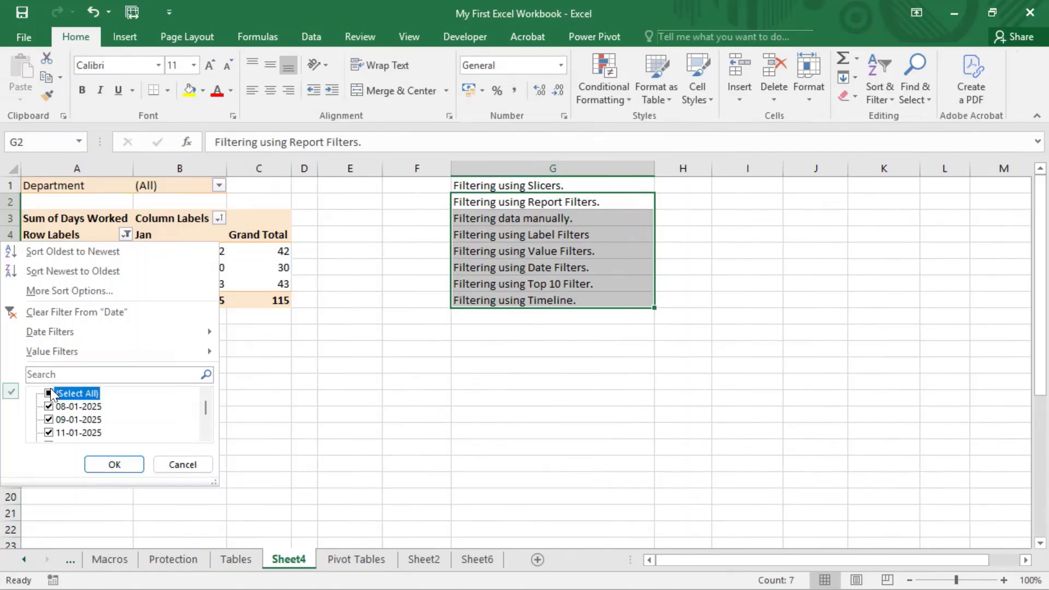
pyautogui.click(115, 465)
pyautogui.click(347, 444)
# Replace the Date field with the Name field in the pivot table's Rows area.
pyautogui.click(159, 316)
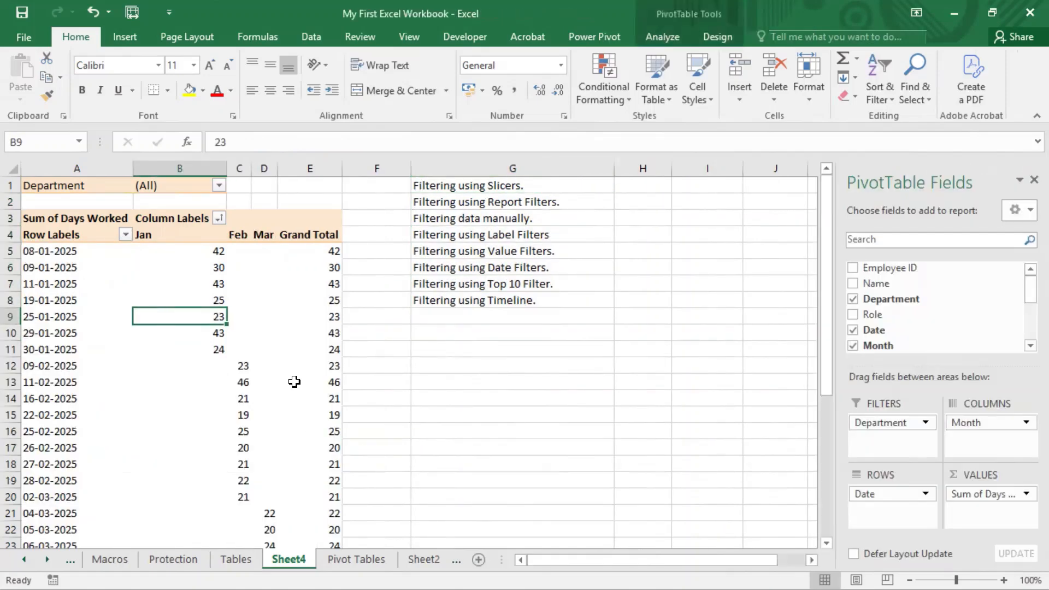
pyautogui.moveTo(893, 498); pyautogui.dragTo(749, 431)
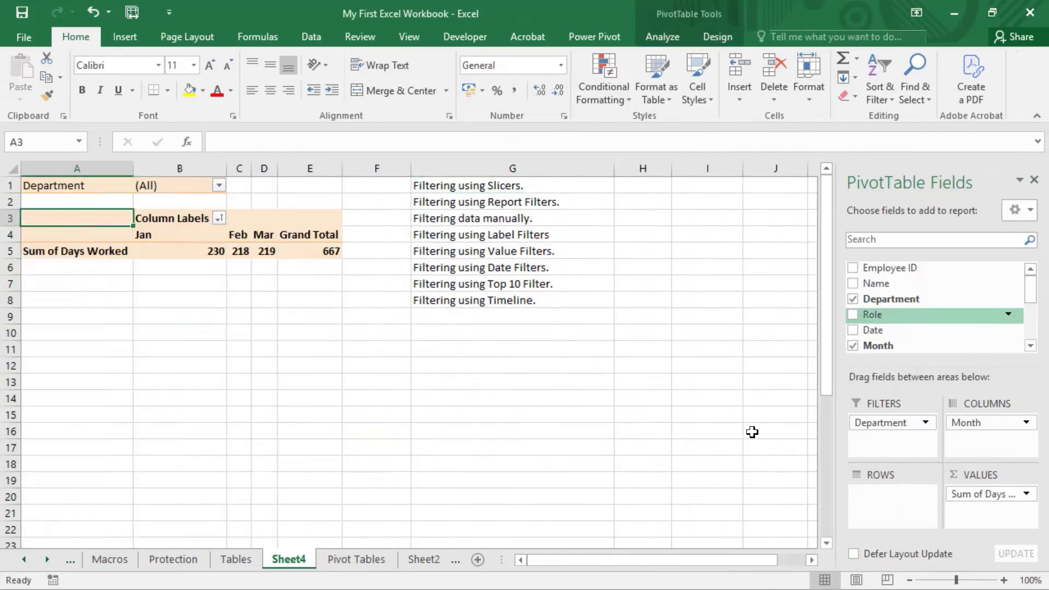
pyautogui.moveTo(918, 283); pyautogui.dragTo(902, 508)
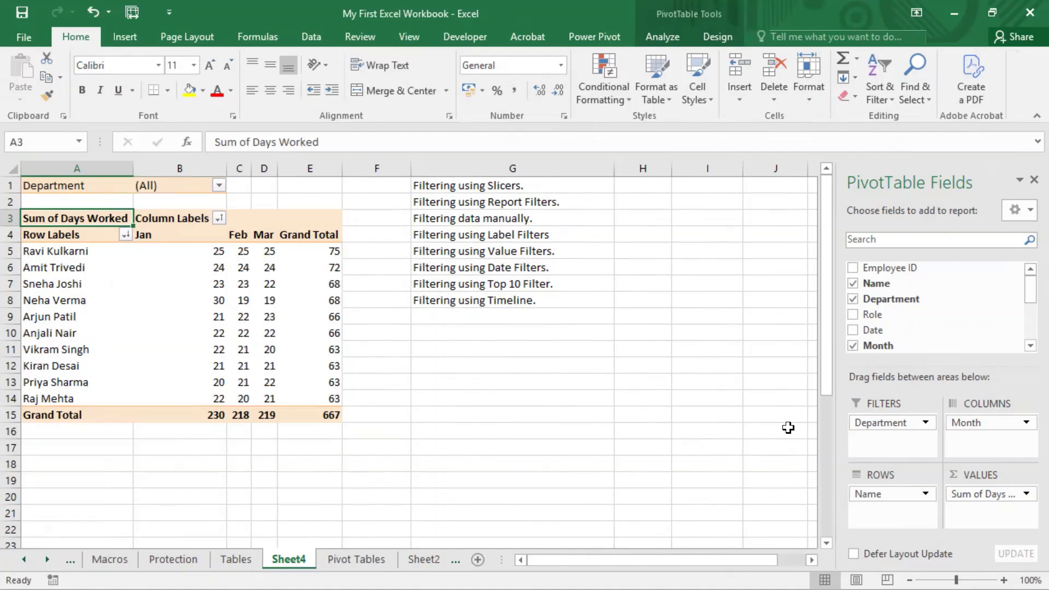
# Apply a label filter to the Name row labels so only names containing "an" are shown.
pyautogui.click(126, 234)
pyautogui.moveTo(117, 335)
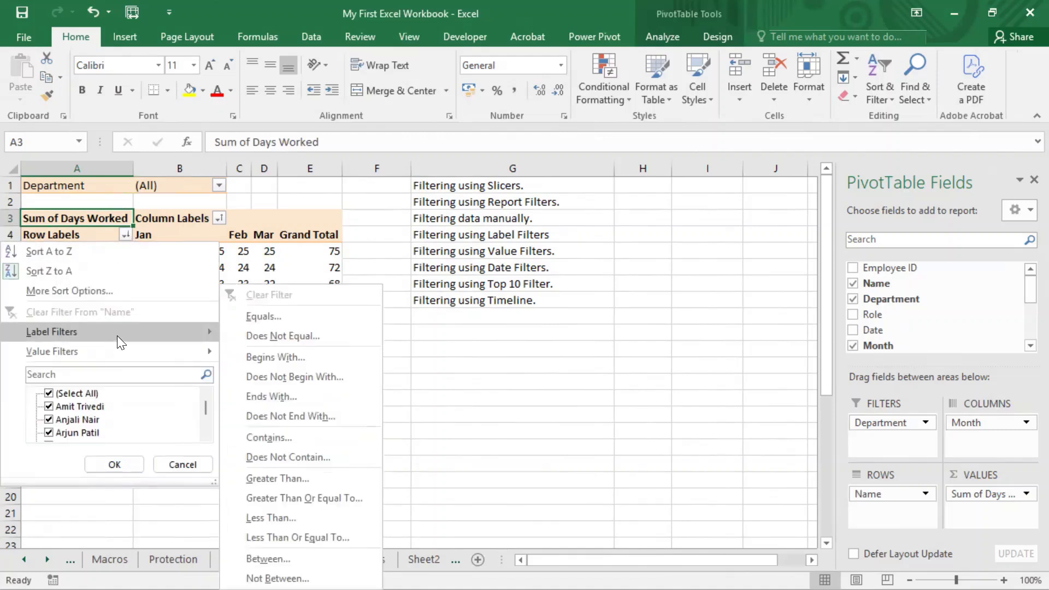
pyautogui.click(303, 438)
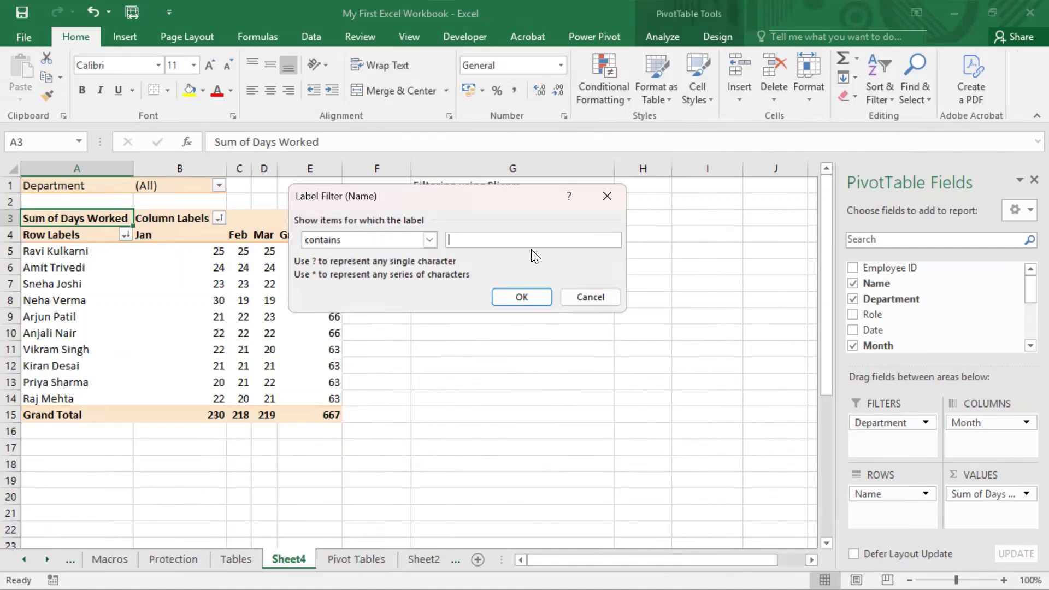
pyautogui.write('an')
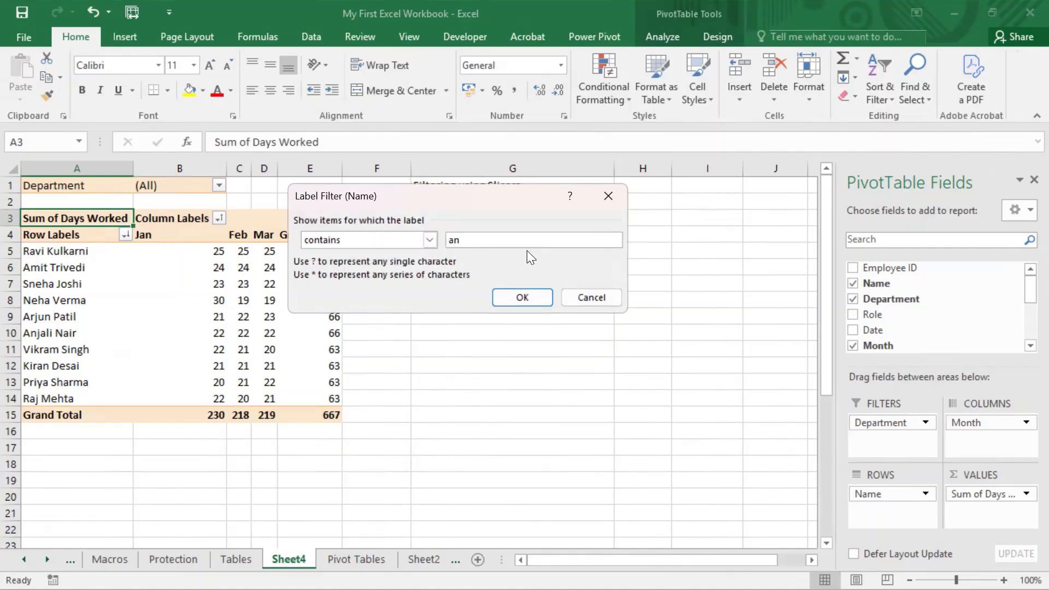
pyautogui.press('Return')
pyautogui.click(183, 355)
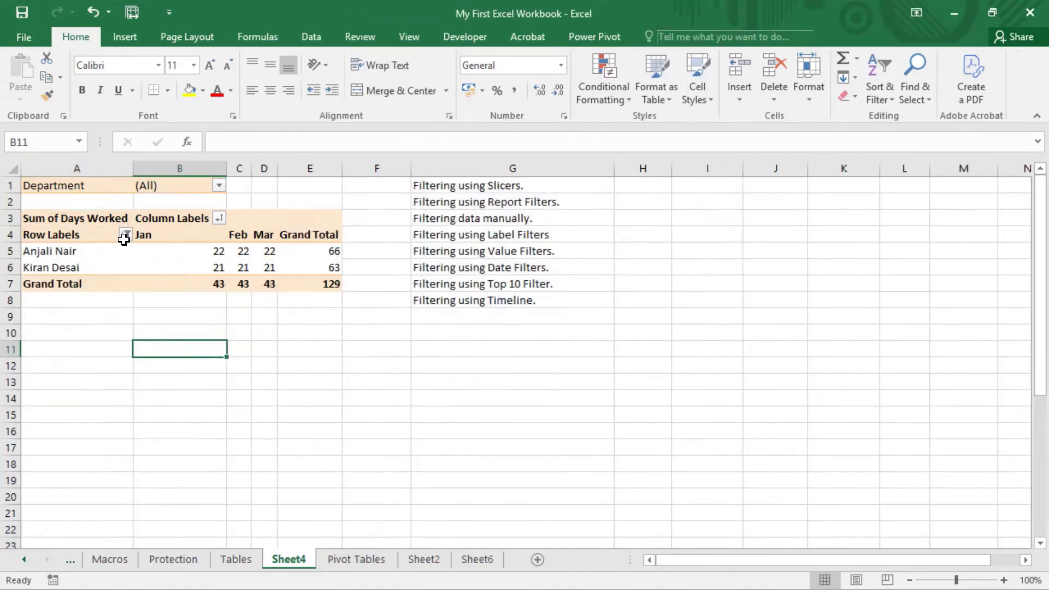
# Clear the label filter from the Name row labels.
pyautogui.click(125, 236)
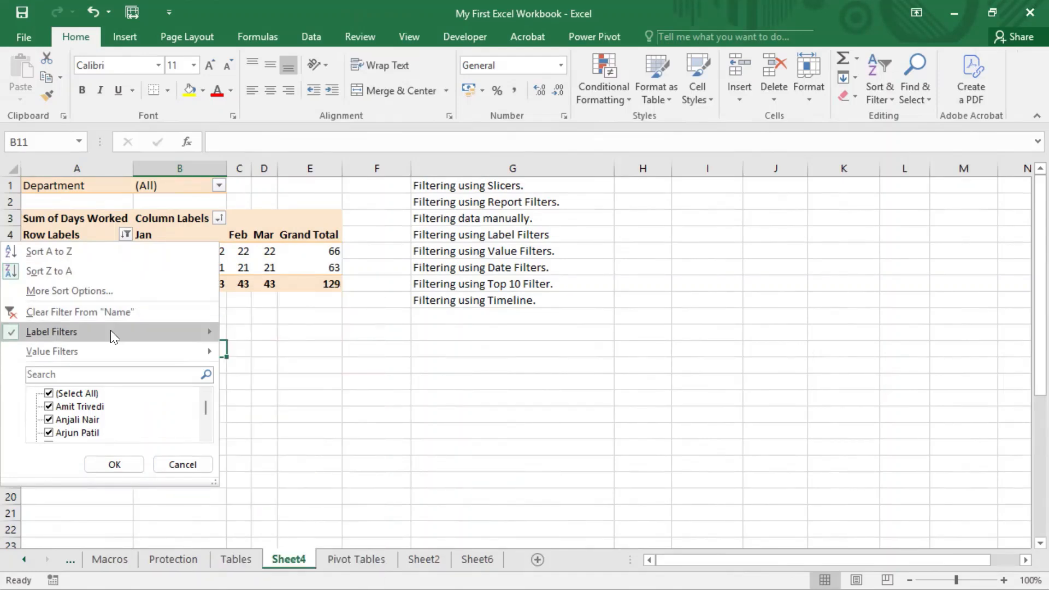
pyautogui.moveTo(110, 330)
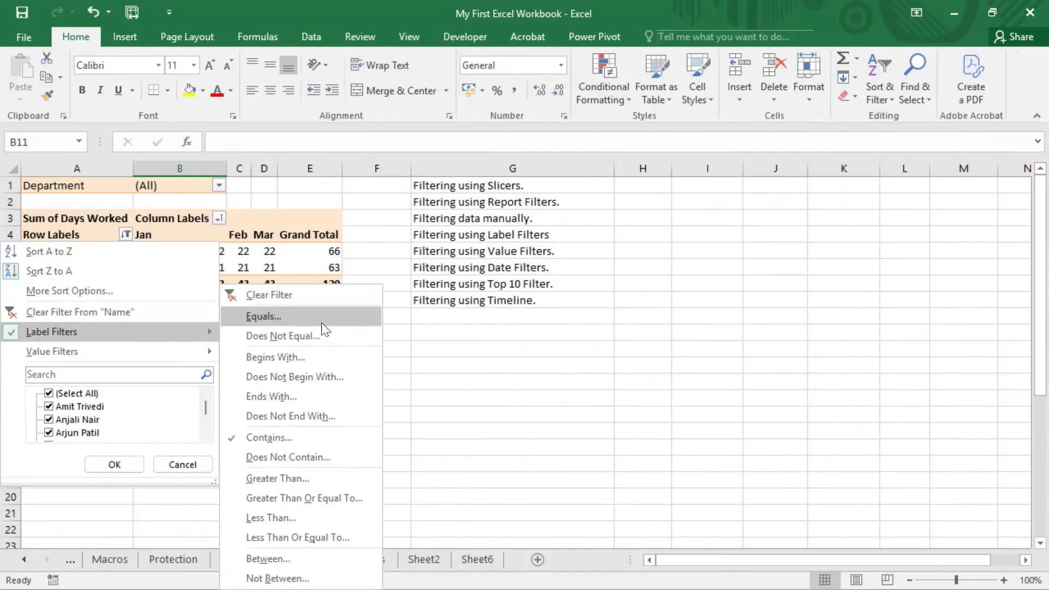
pyautogui.click(284, 294)
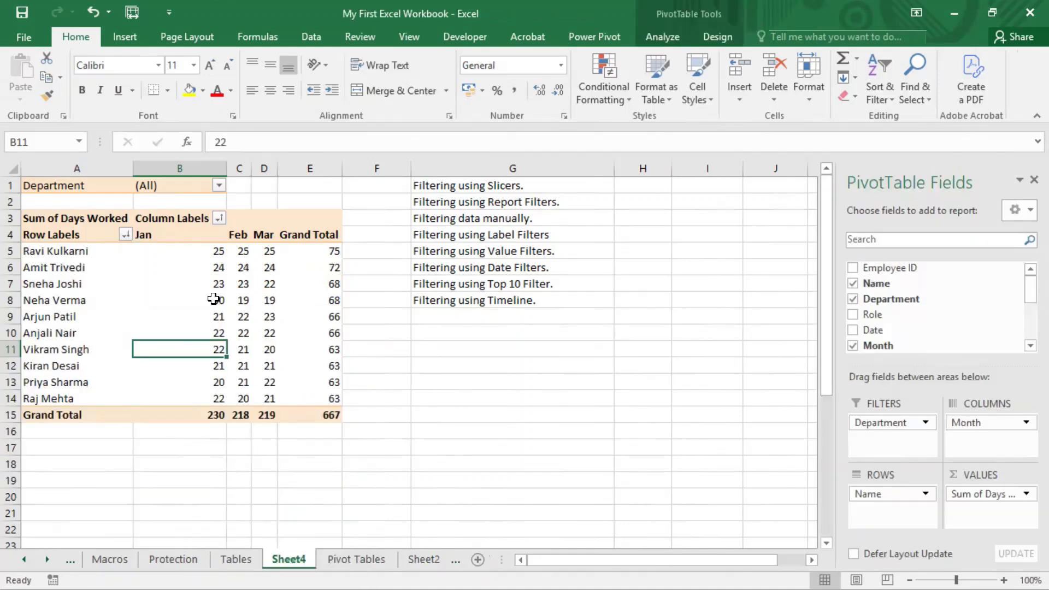
# Select the employee names in A5:A14 and examine the Clear option of the Sort & Filter command.
pyautogui.moveTo(171, 405)
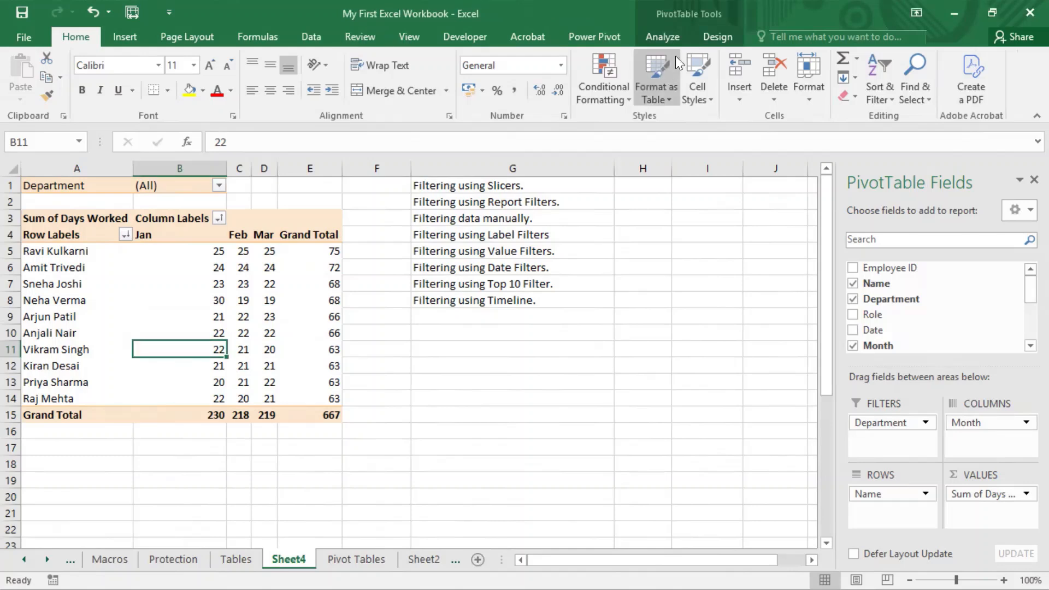
pyautogui.click(103, 244)
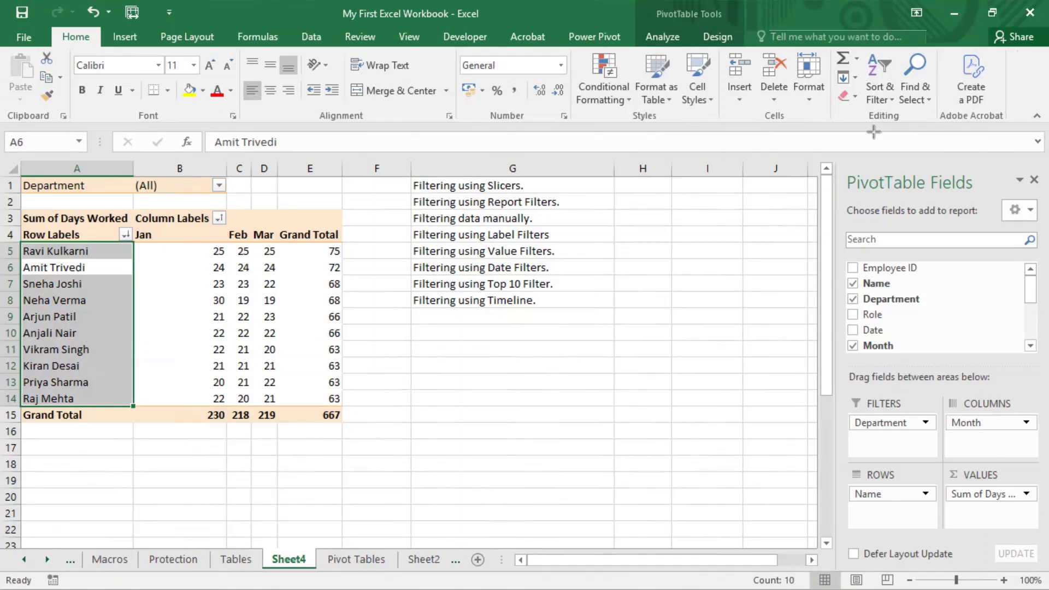
pyautogui.moveTo(834, 48); pyautogui.dragTo(933, 125)
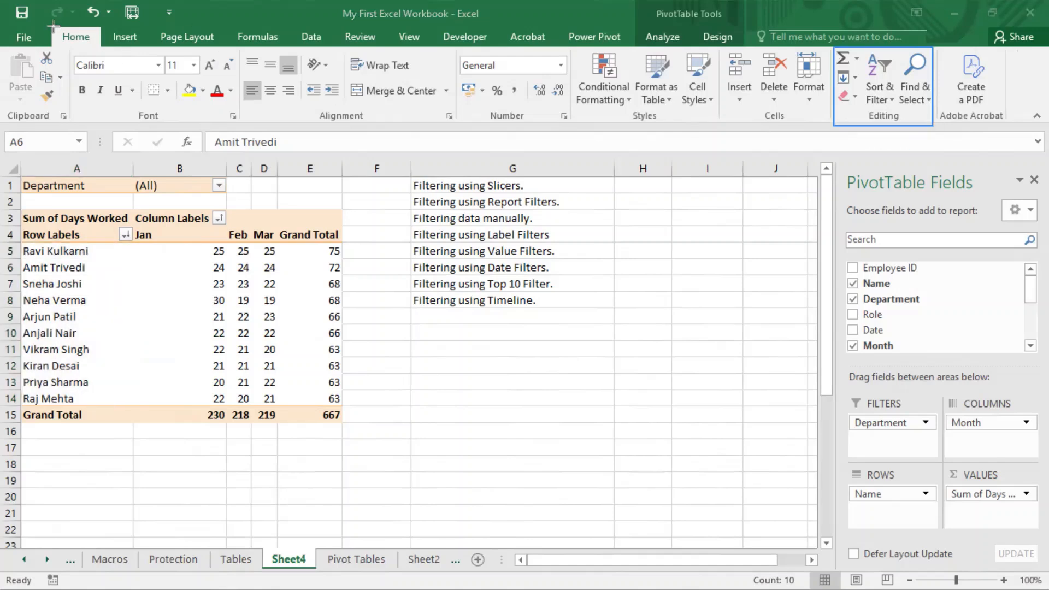
pyautogui.moveTo(51, 25); pyautogui.dragTo(100, 52)
pyautogui.click(892, 95)
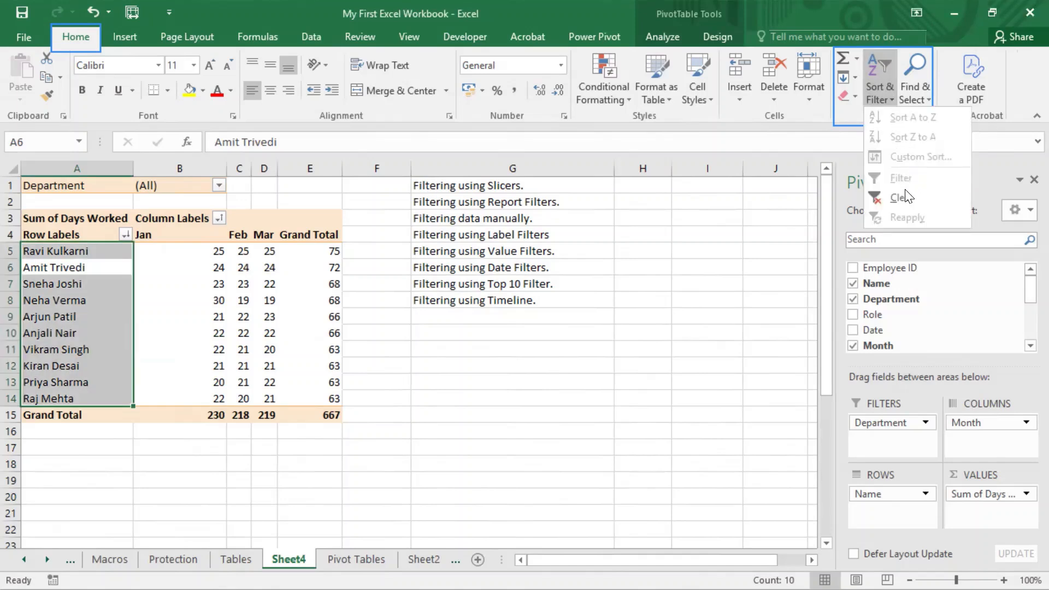
pyautogui.click(901, 198)
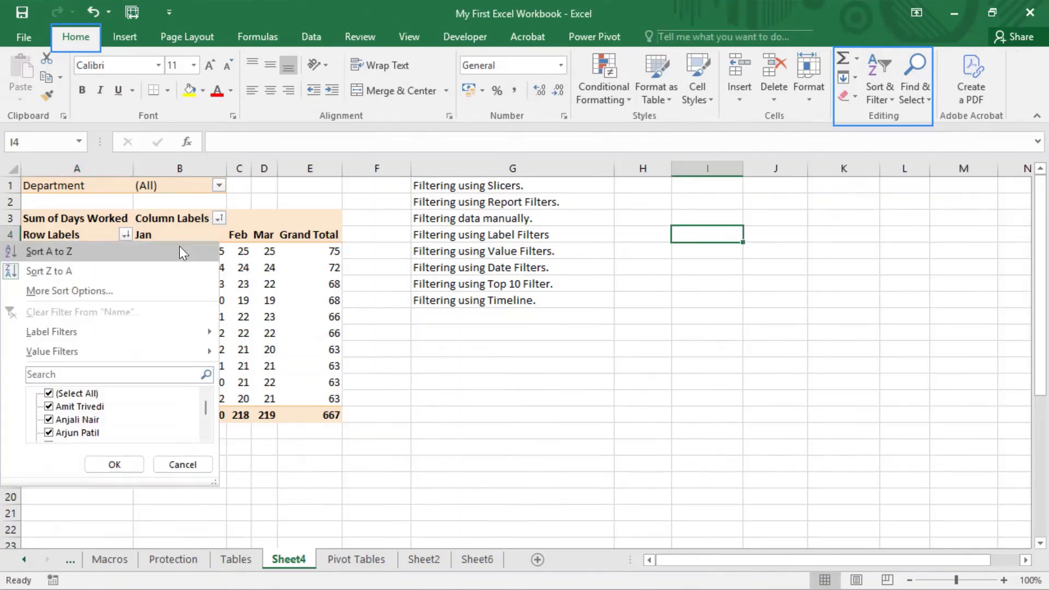
# Filter the pivot table's row labels manually to the first two employee names in the filter list.
pyautogui.click(49, 393)
pyautogui.click(48, 406)
pyautogui.click(48, 420)
pyautogui.click(108, 467)
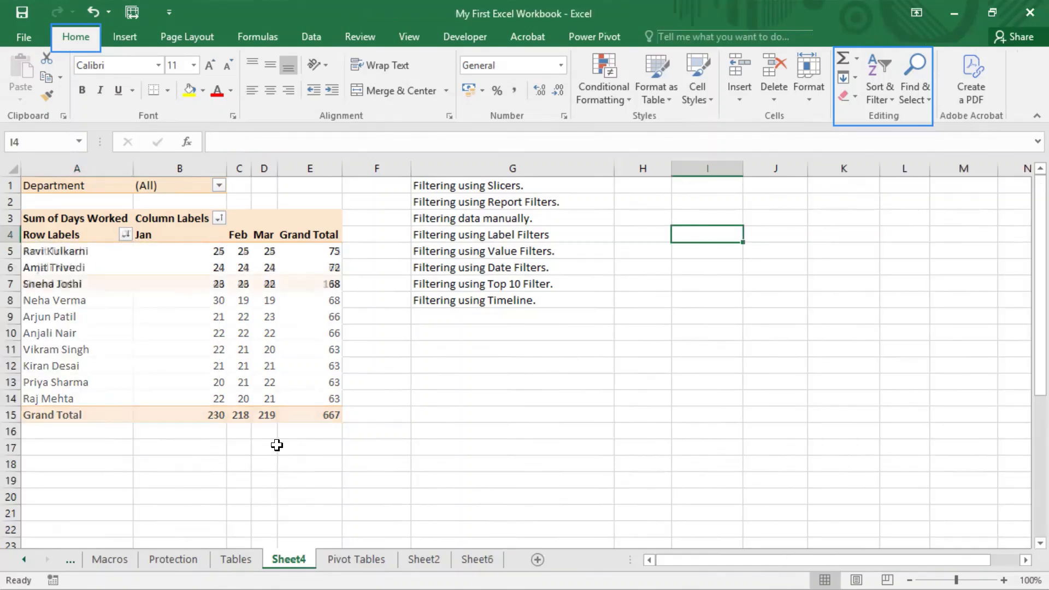
# Select cell A5 inside the pivot table and clear its filter with the Sort & Filter Clear command.
pyautogui.click(894, 103)
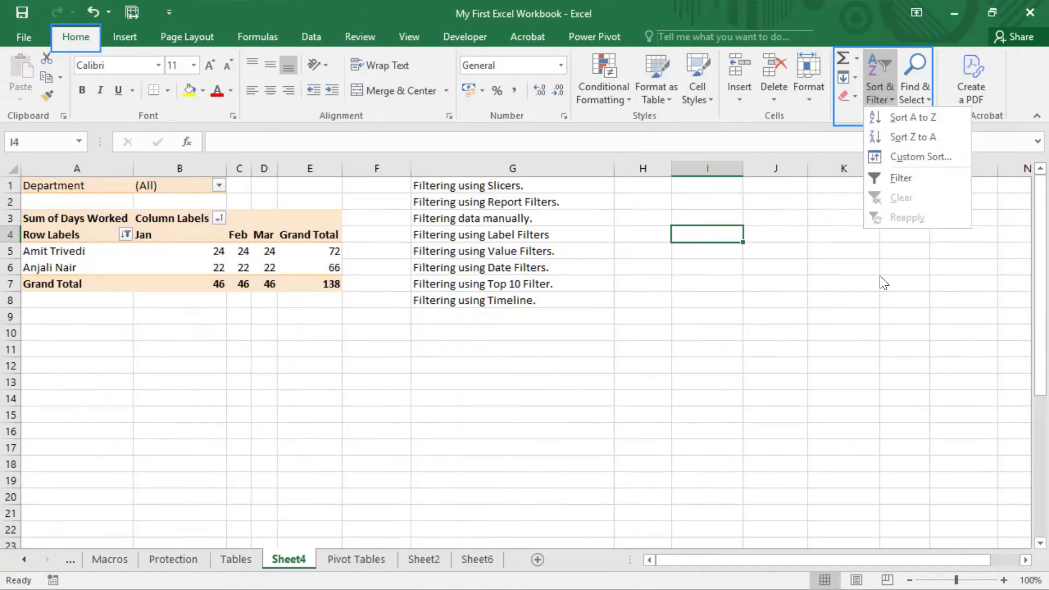
pyautogui.click(82, 255)
pyautogui.click(891, 96)
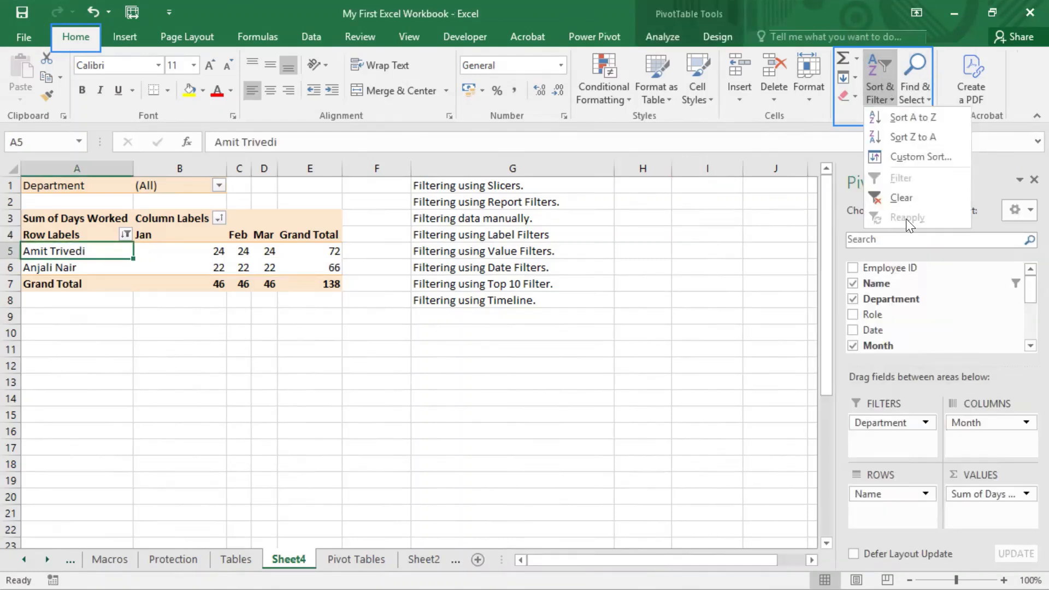
pyautogui.click(903, 199)
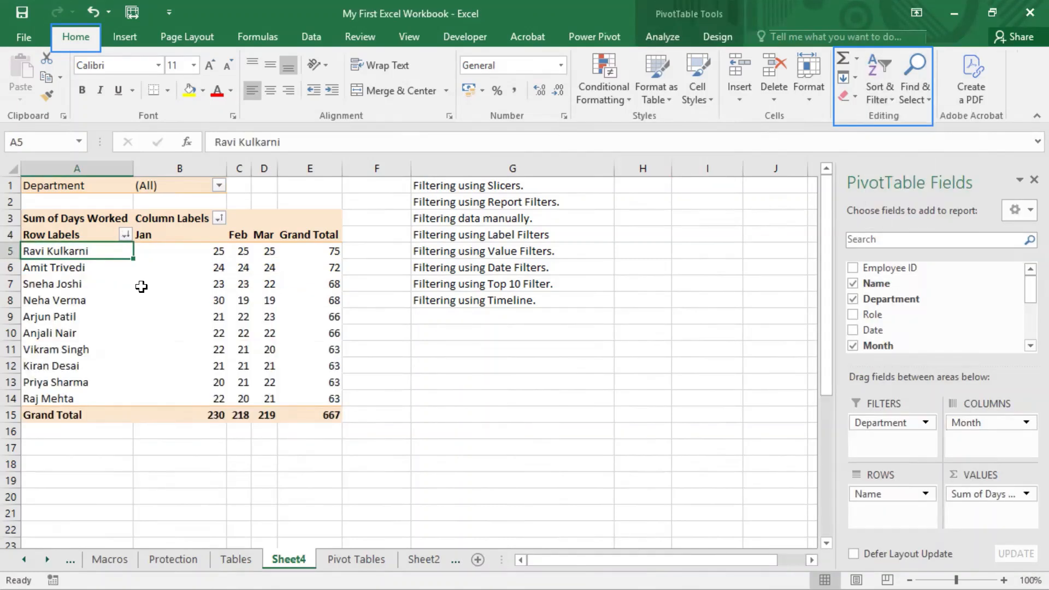
# Swap the Name field out of the pivot table's Rows area and put the Date field in its place.
pyautogui.click(524, 2)
pyautogui.moveTo(890, 502); pyautogui.dragTo(820, 413)
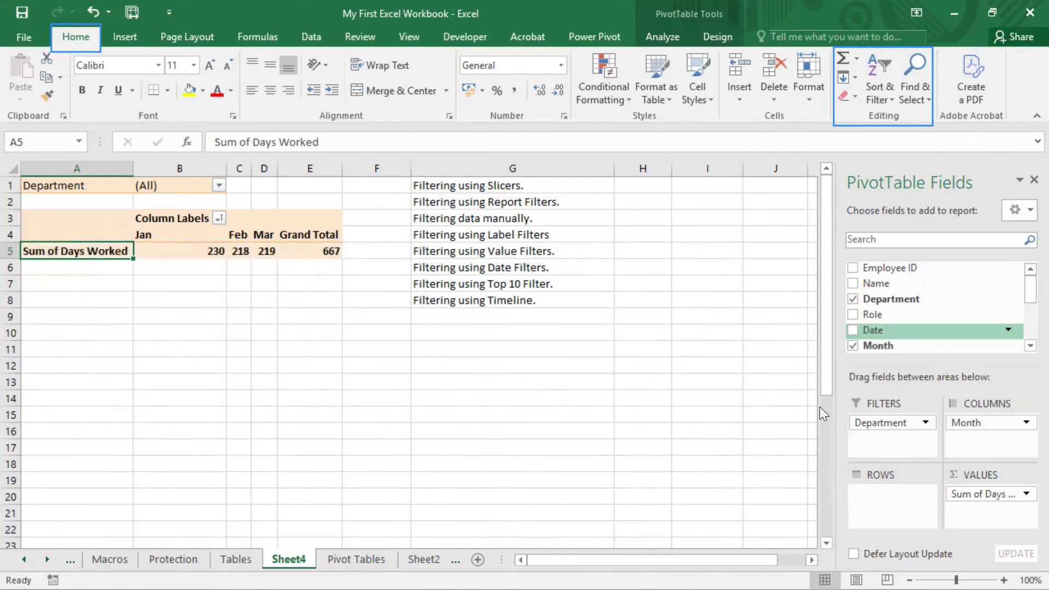
pyautogui.moveTo(874, 330); pyautogui.dragTo(886, 498)
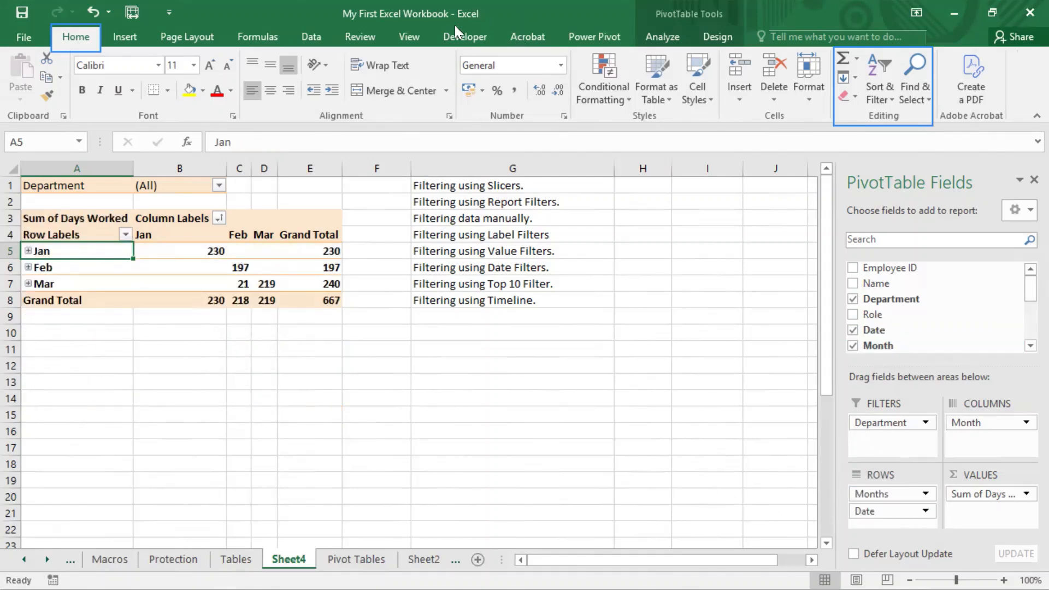
# Insert a timeline for the Date field and move it over the pivot table's lower rows.
pyautogui.click(133, 40)
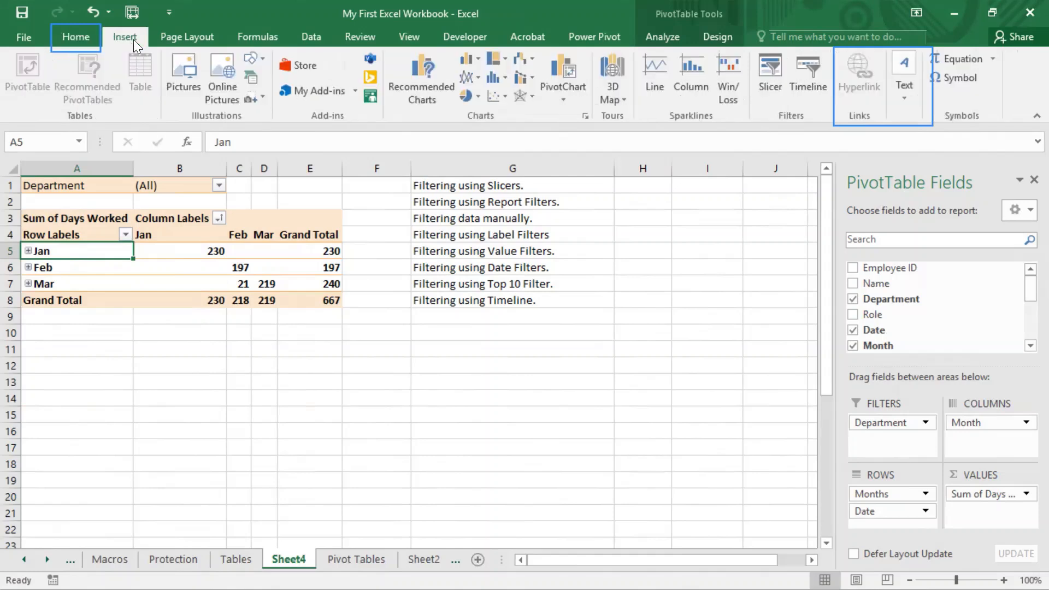
pyautogui.click(812, 70)
pyautogui.click(371, 203)
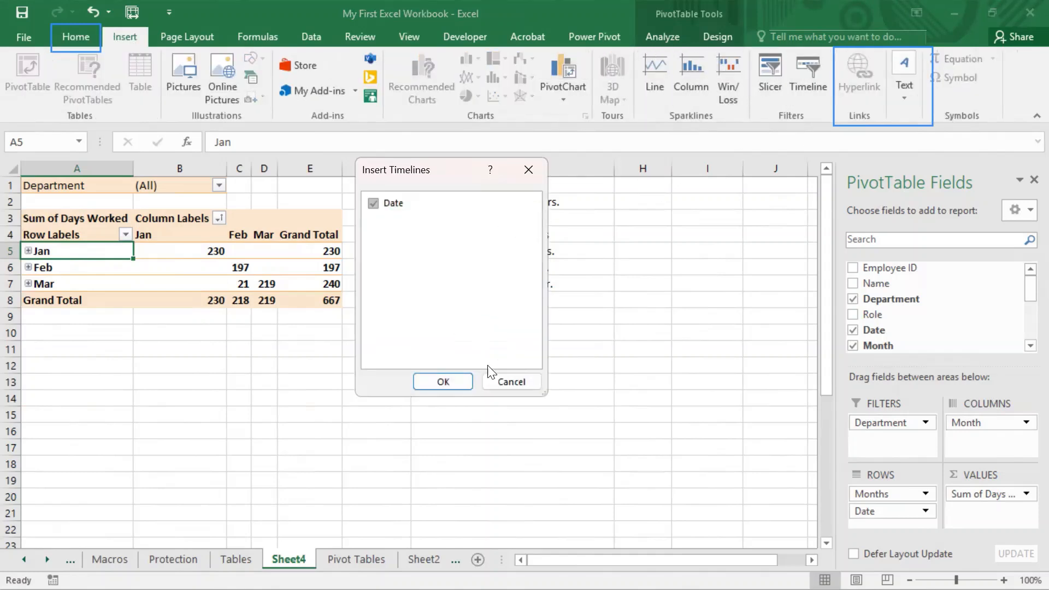
pyautogui.click(448, 381)
pyautogui.moveTo(450, 380); pyautogui.dragTo(234, 313)
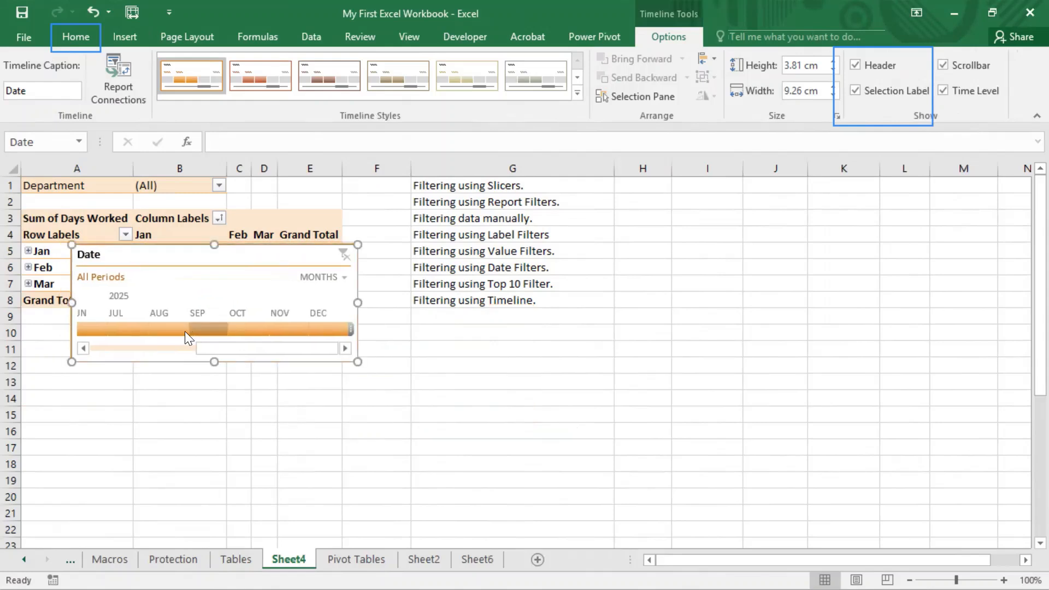
# Filter the pivot table with the Date timeline by Jun 2025, Apr 2025 and finally Jan 2025.
pyautogui.click(99, 328)
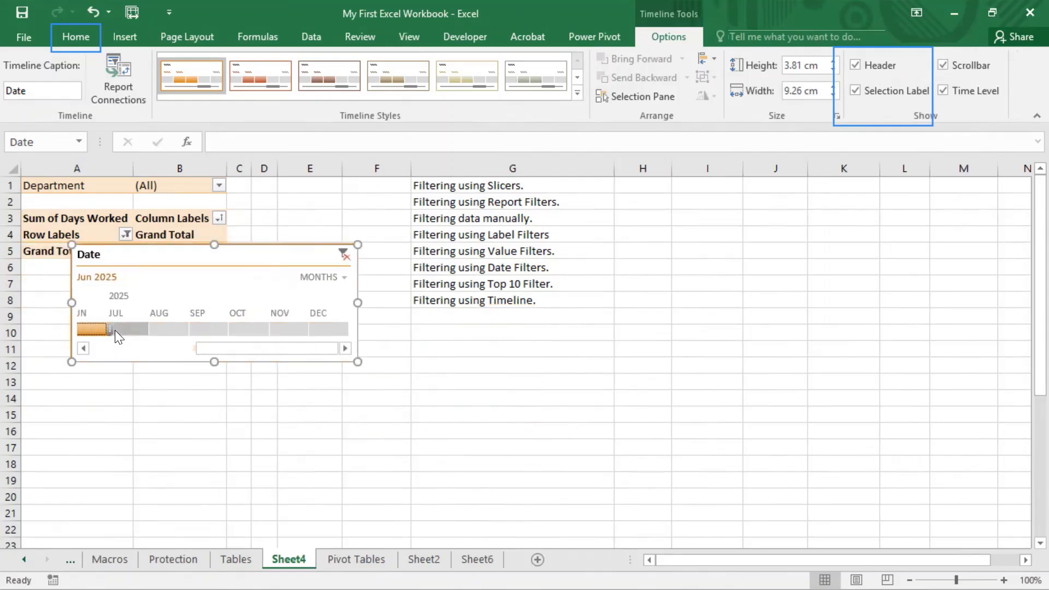
pyautogui.click(85, 348)
pyautogui.click(85, 348)
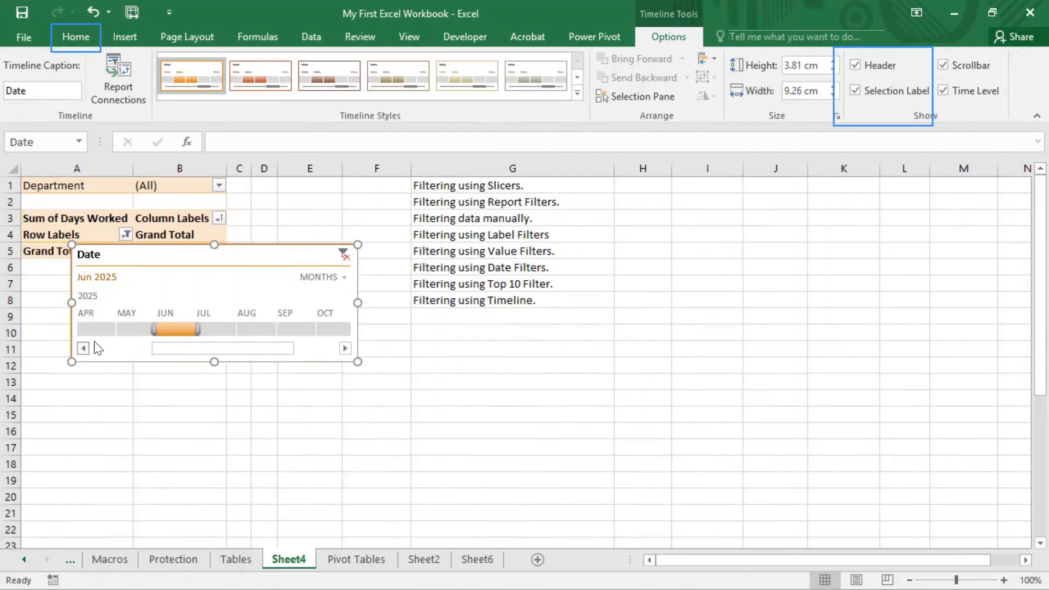
pyautogui.click(95, 330)
pyautogui.click(85, 348)
pyautogui.click(85, 349)
pyautogui.click(86, 348)
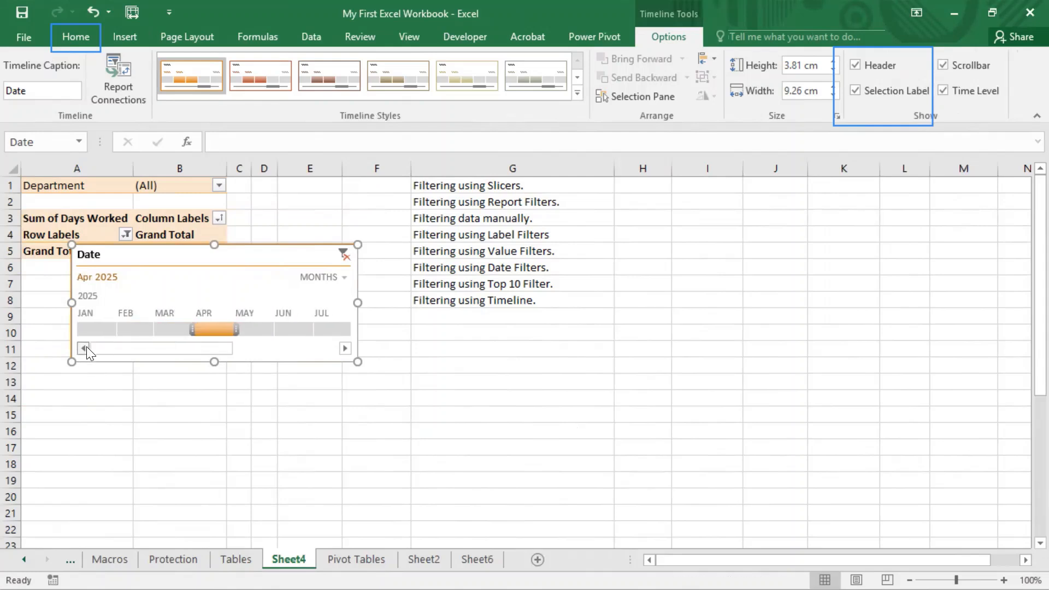
pyautogui.click(96, 331)
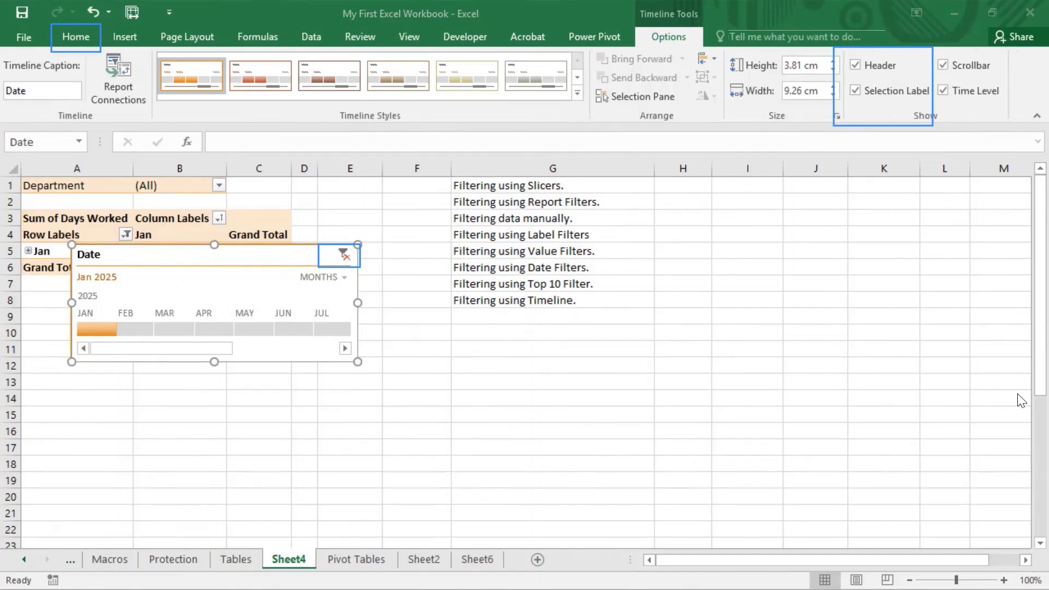
# Clear the Date timeline's filter, delete the timeline, and deselect the pivot table.
pyautogui.click(349, 254)
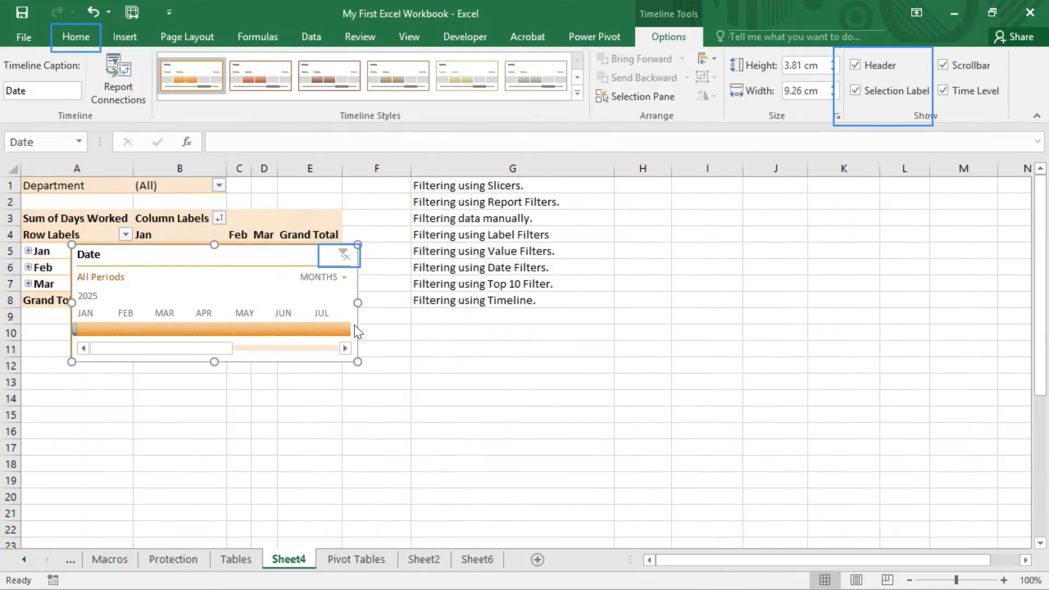
pyautogui.press('Delete')
pyautogui.click(332, 352)
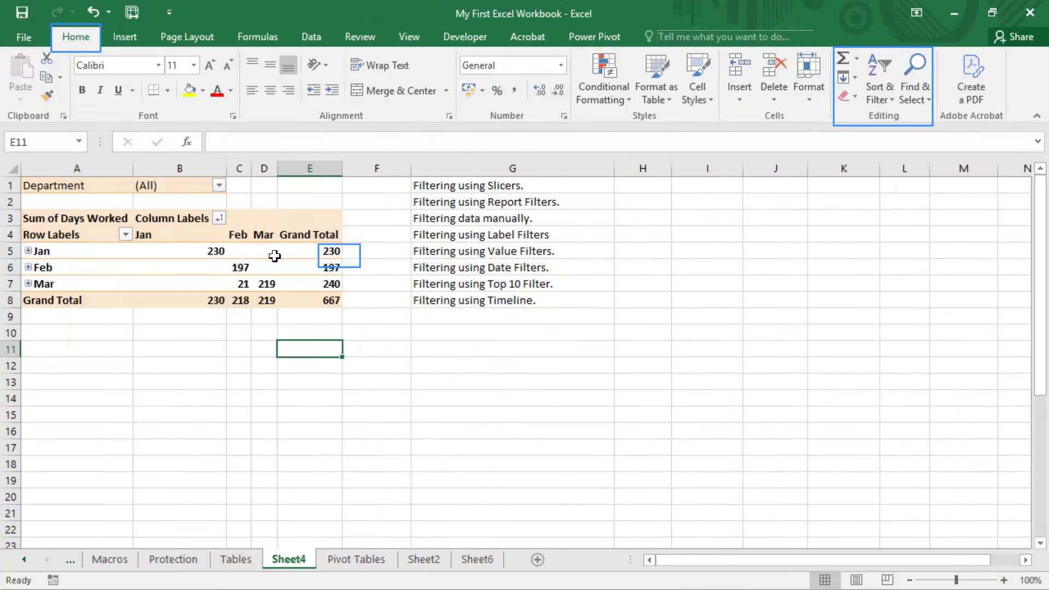
pyautogui.click(158, 270)
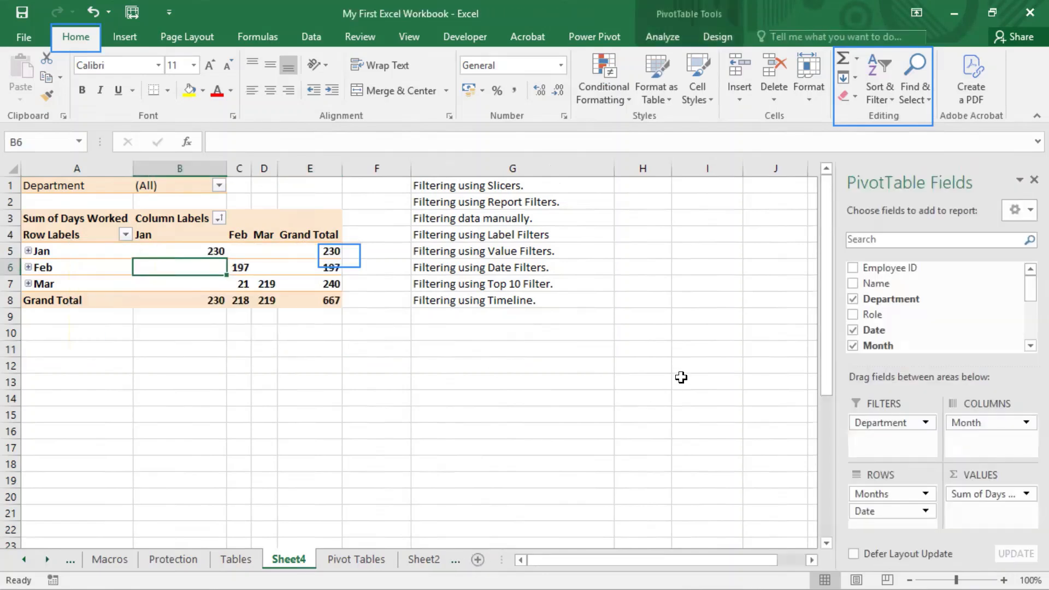
pyautogui.click(643, 384)
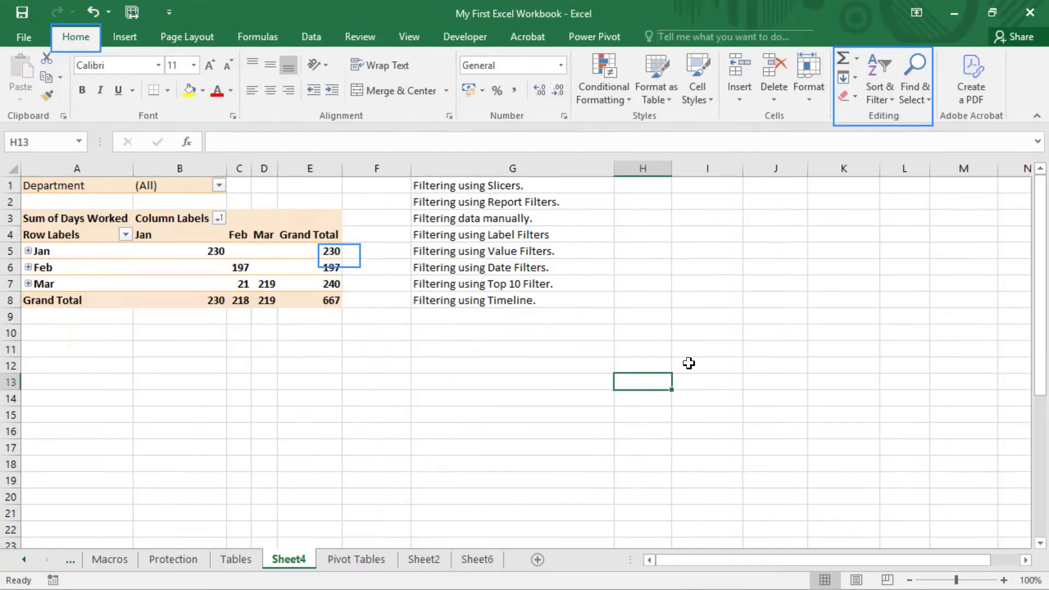